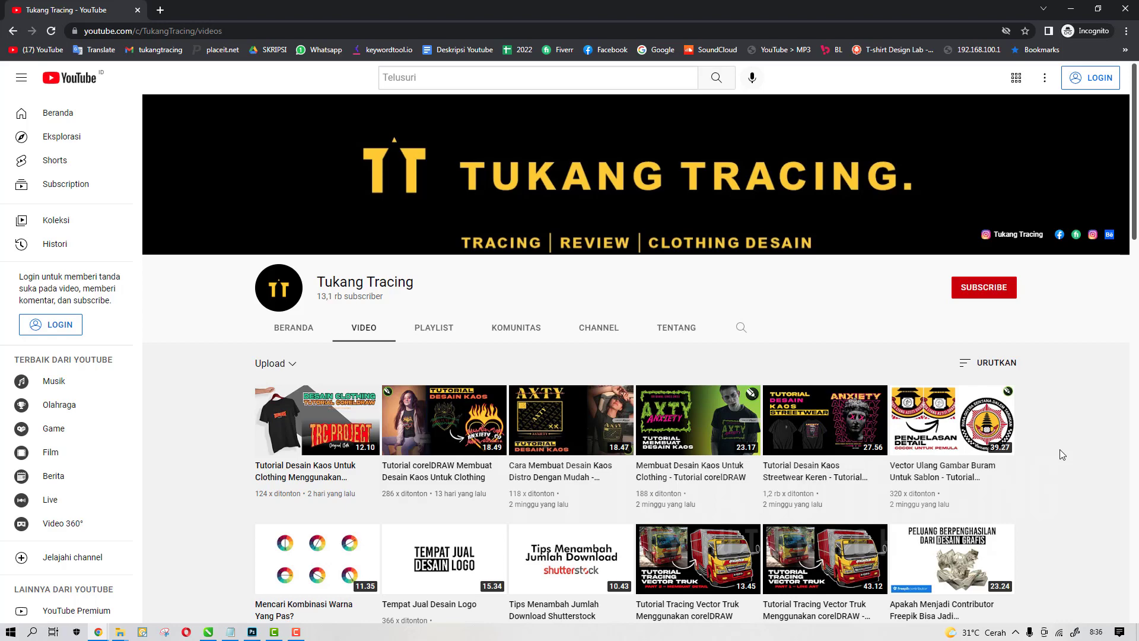
Scroll through the Tukang Tracing channel's list of uploaded videos
scroll(1060, 450, down, 2)
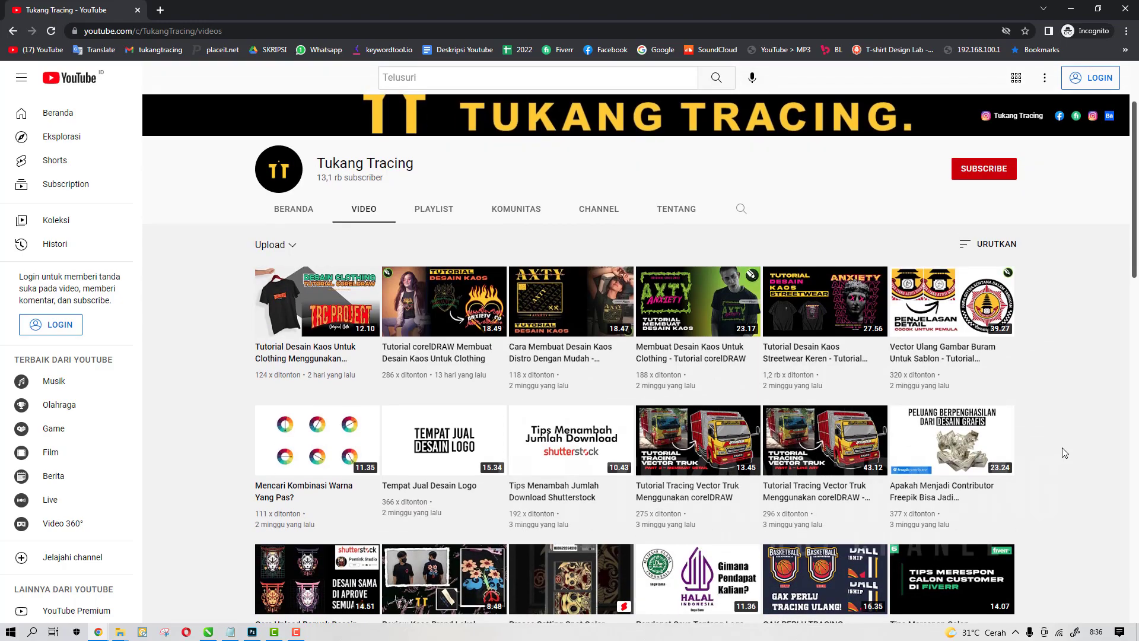
scroll(1062, 448, up, 2)
scroll(1062, 447, down, 5)
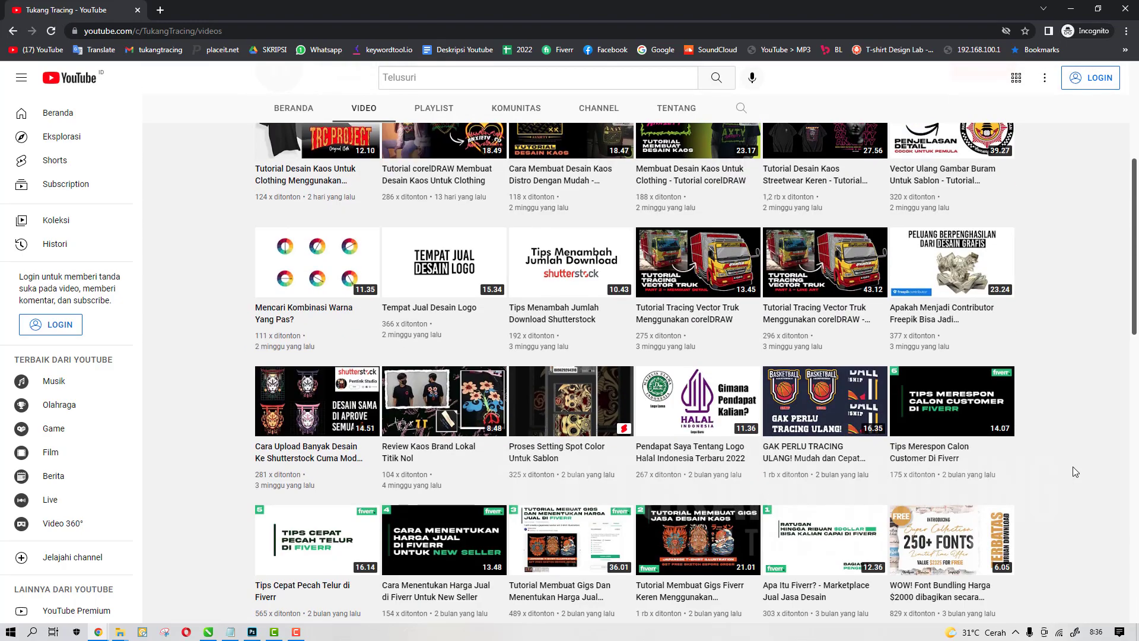
scroll(1073, 467, up, 5)
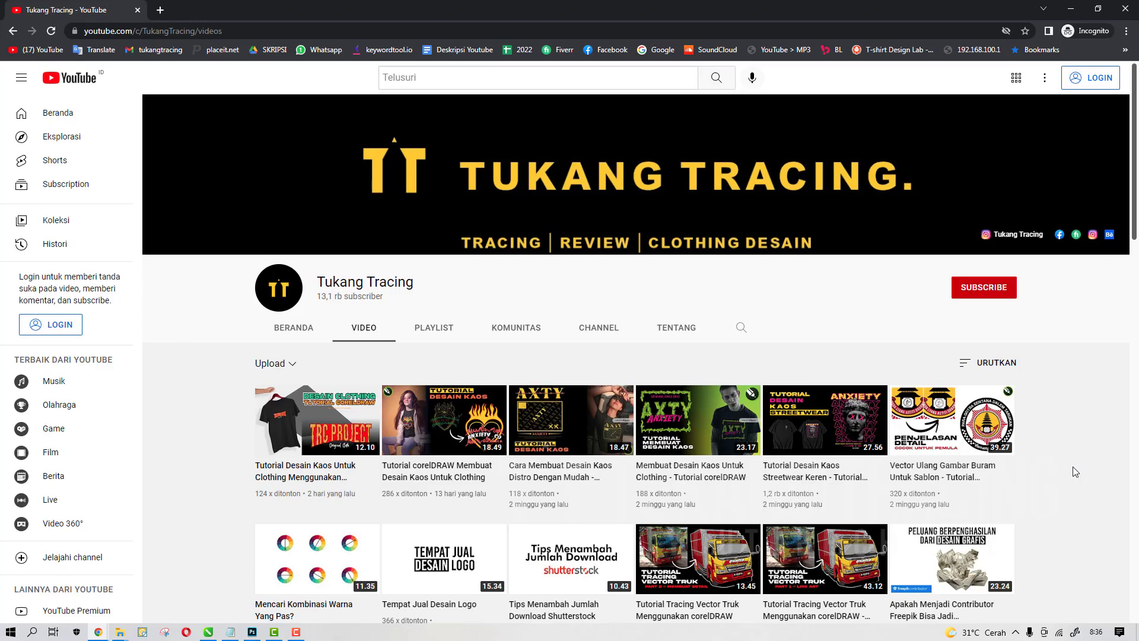
scroll(1073, 466, down, 4)
scroll(1077, 475, up, 4)
scroll(1061, 469, down, 8)
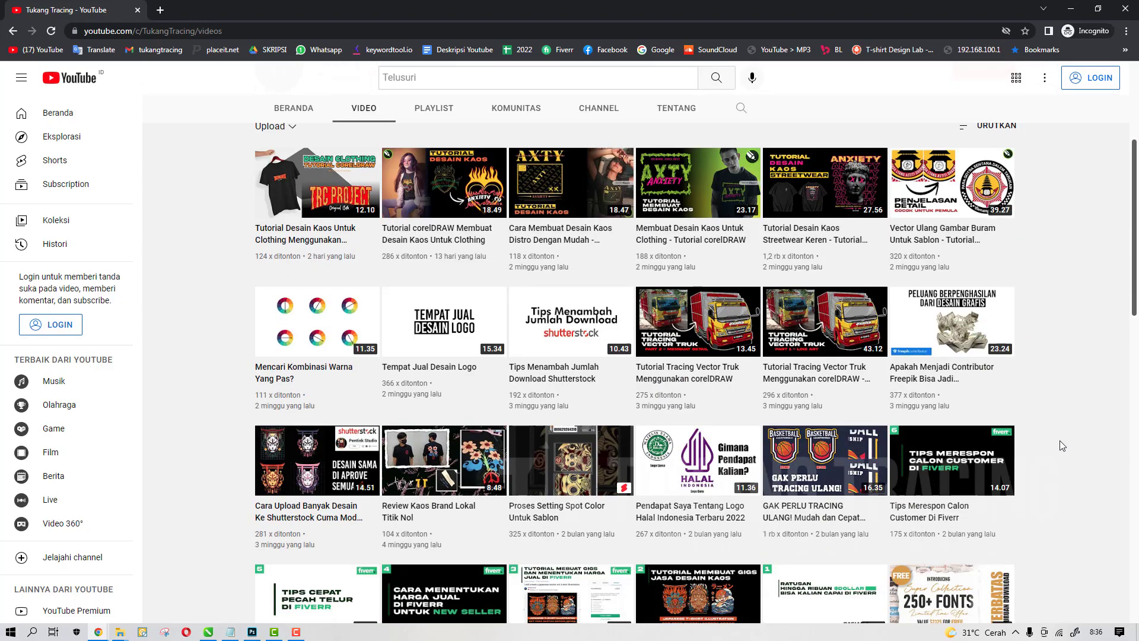
scroll(1072, 464, up, 2)
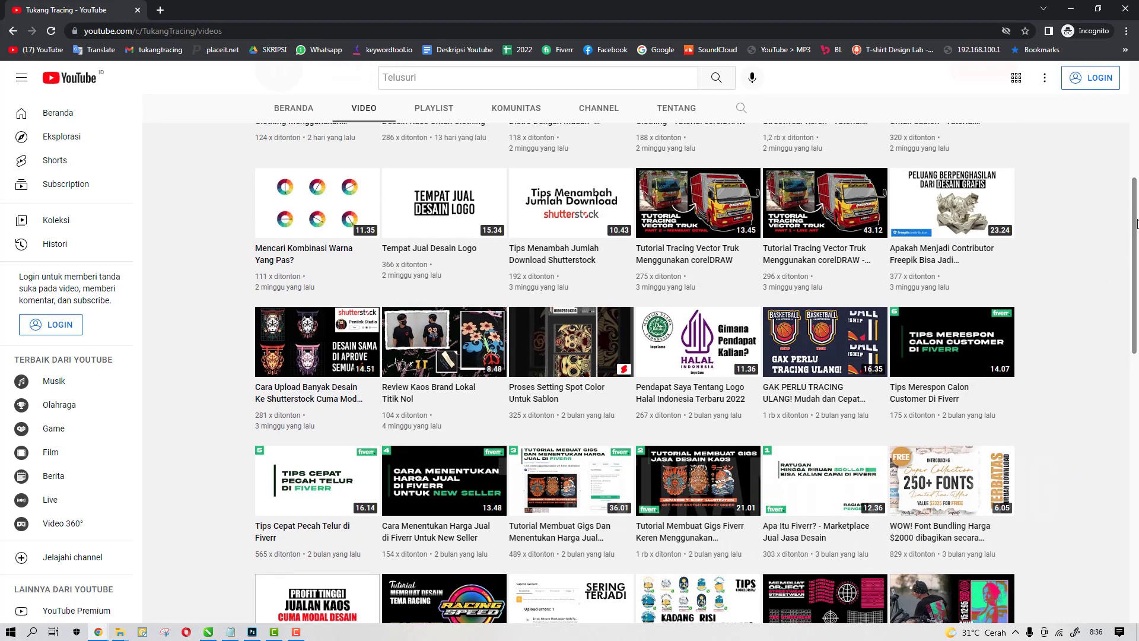
drag(1134, 229, 1125, 175)
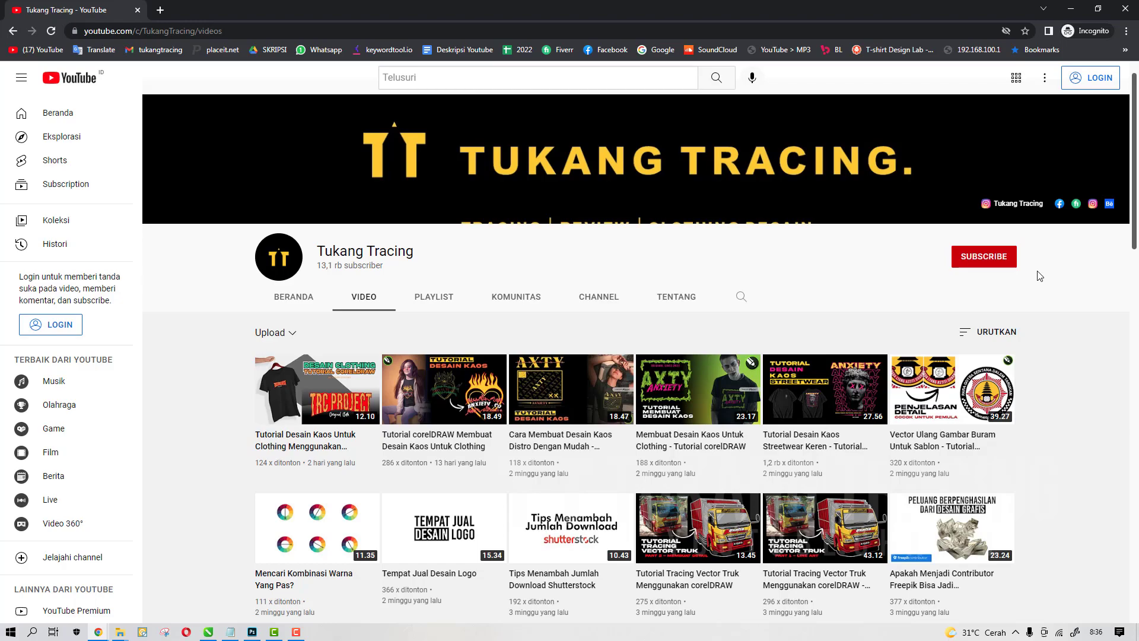
scroll(1039, 276, down, 6)
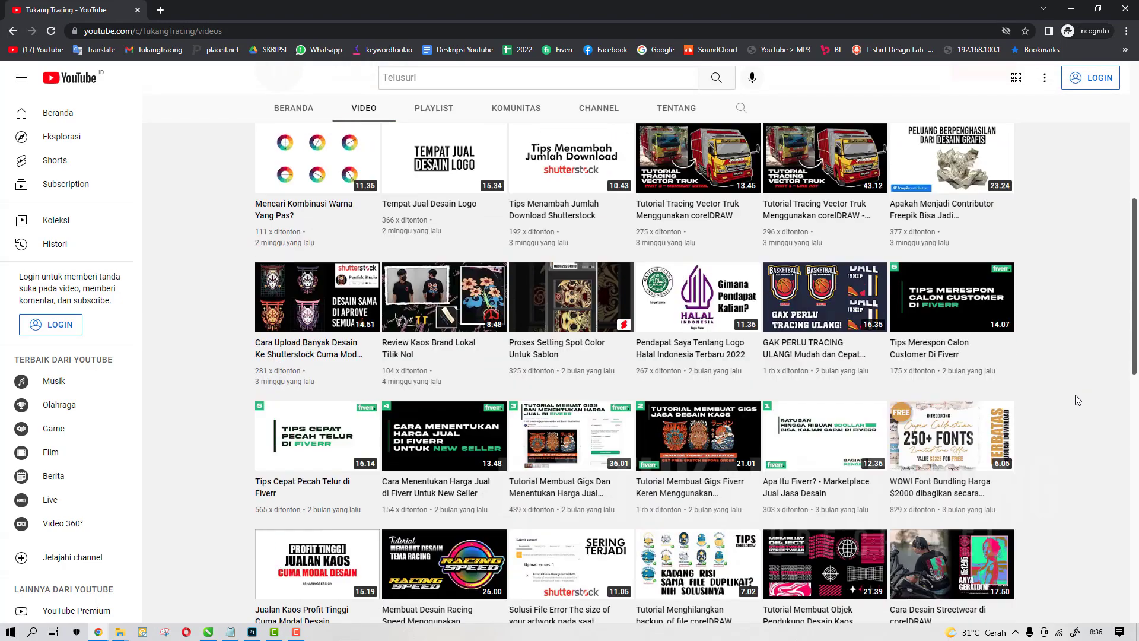
scroll(1078, 401, up, 4)
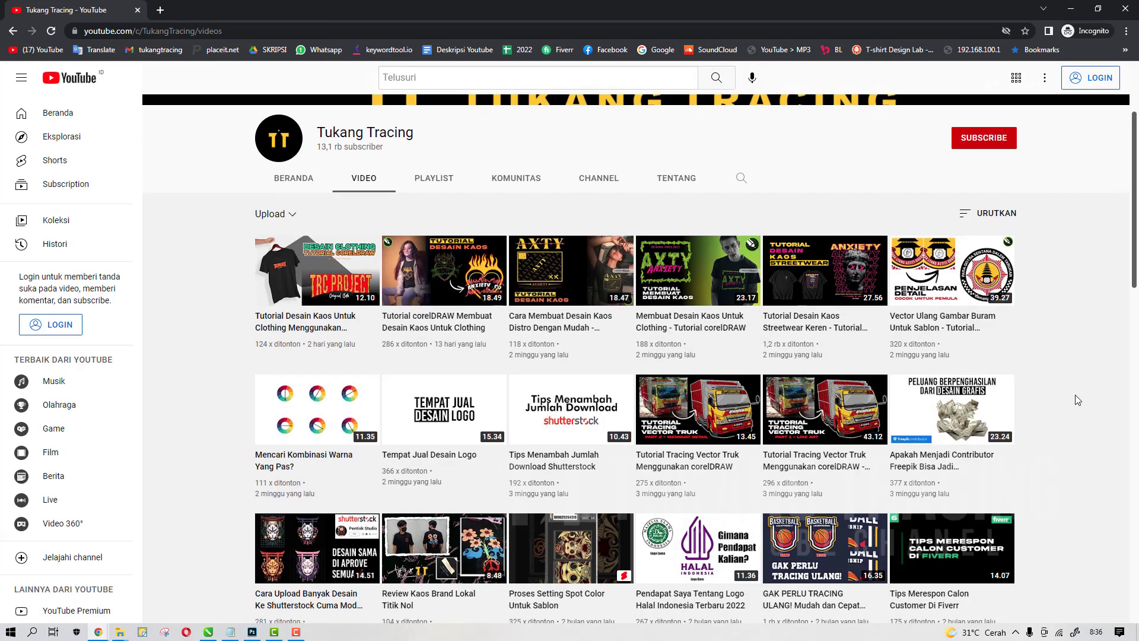
scroll(1075, 394, up, 2)
scroll(356, 380, down, 12)
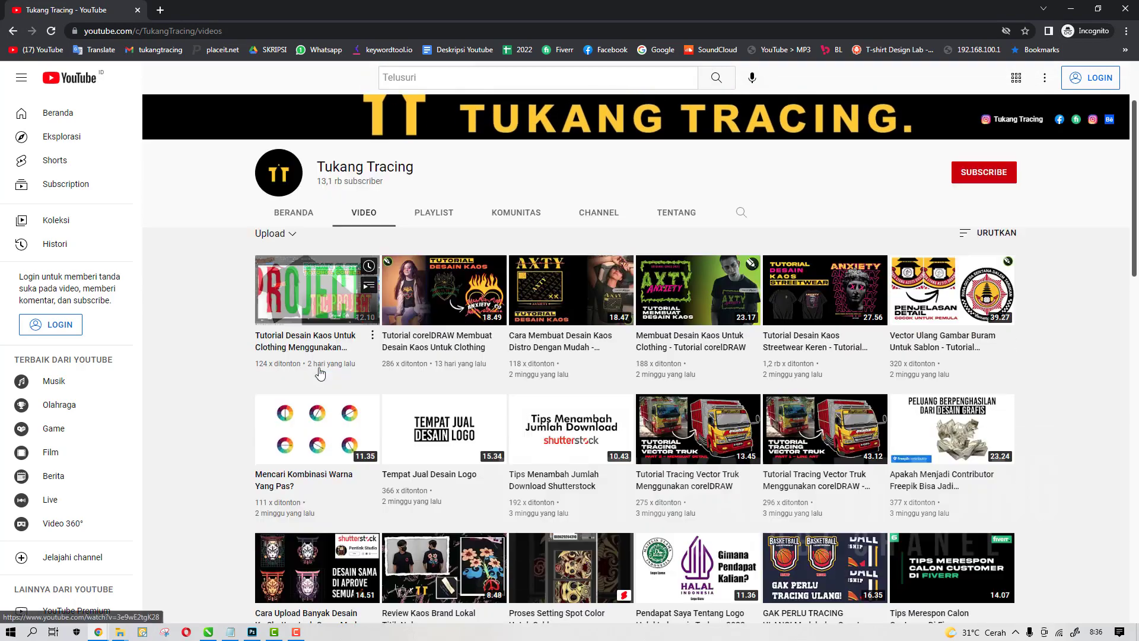
scroll(339, 371, down, 6)
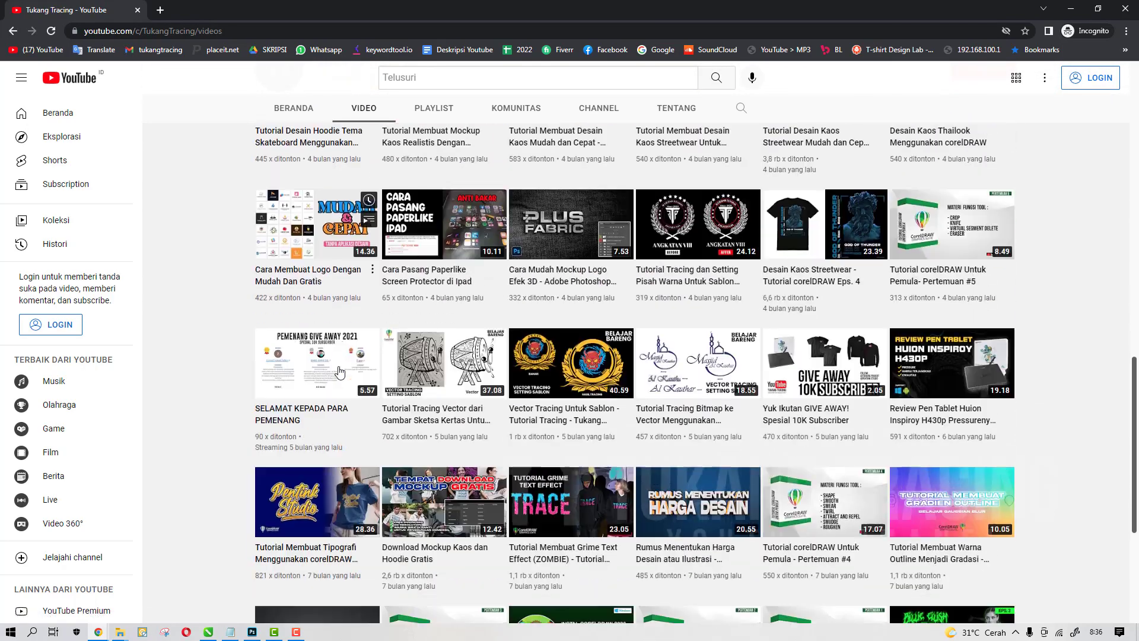
scroll(561, 438, up, 18)
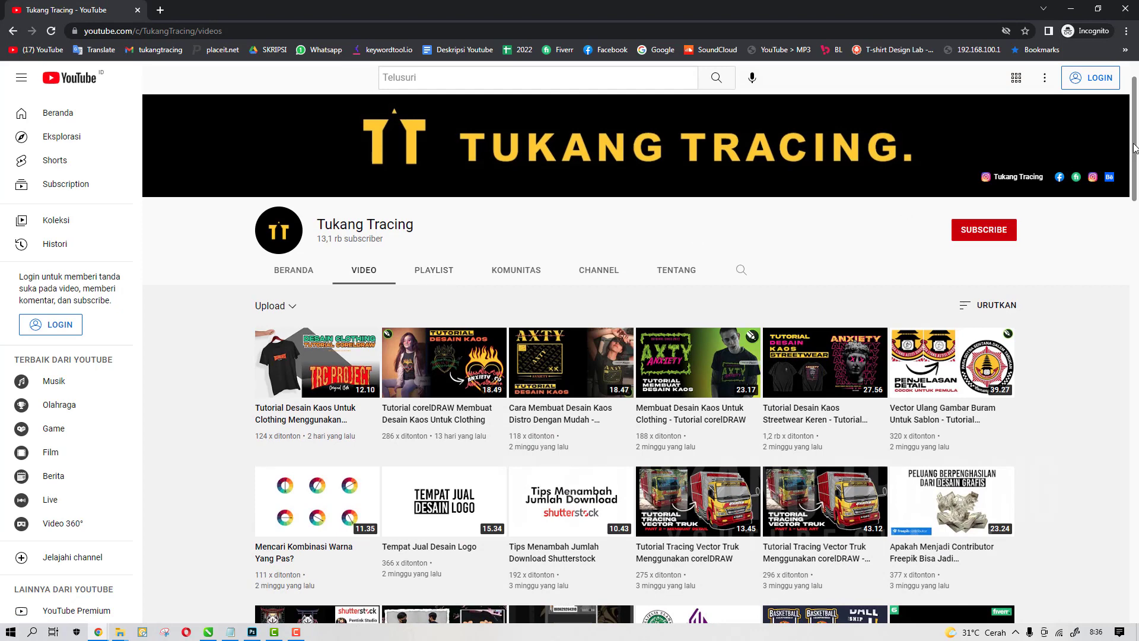
scroll(1135, 147, down, 2)
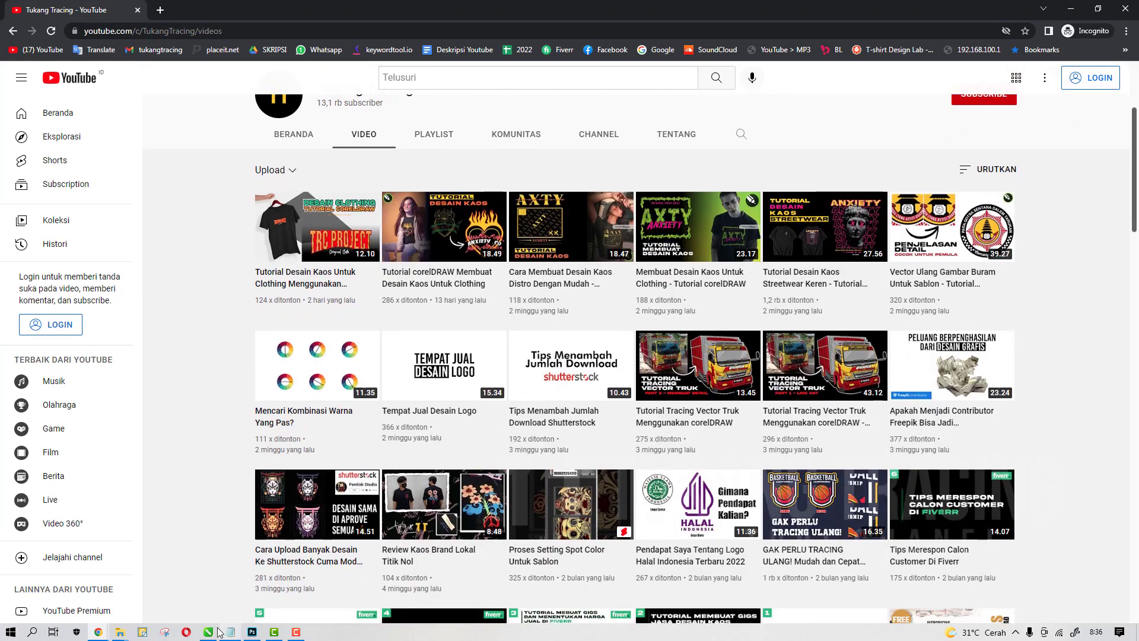
click(209, 632)
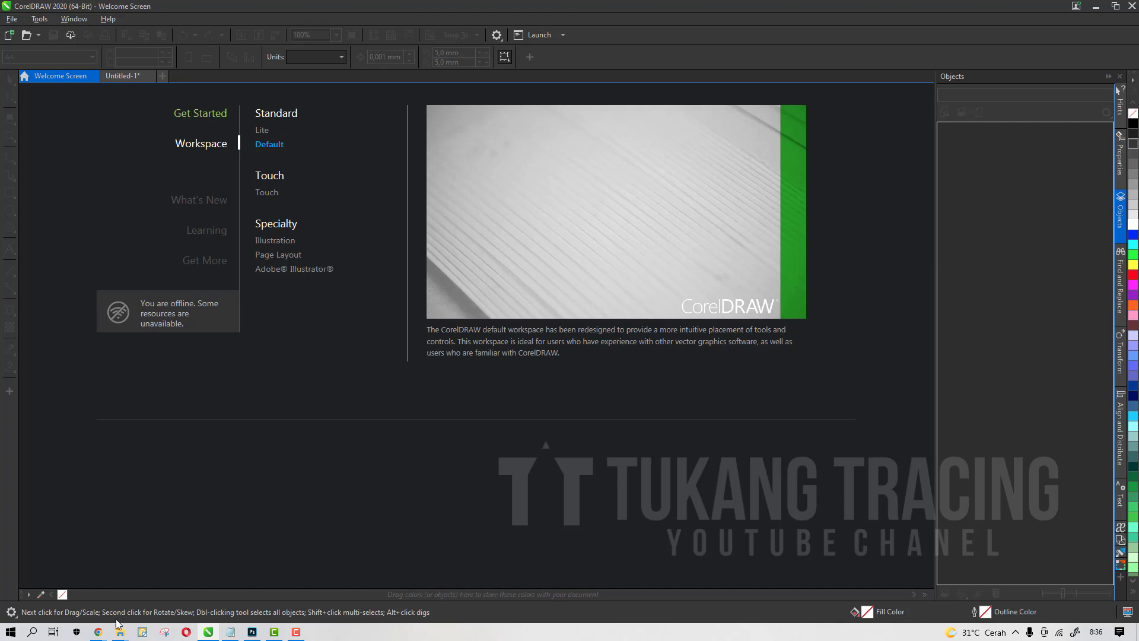
mouse_move(99, 632)
click(201, 585)
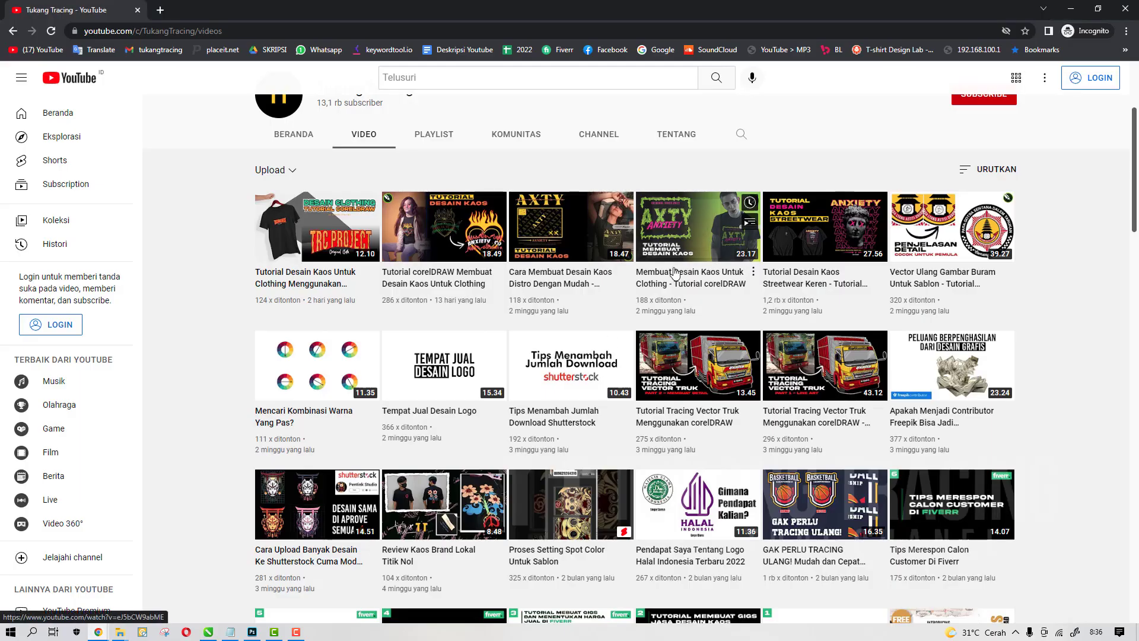
Scroll further down the channel's video list to browse older uploads
scroll(675, 273, down, 15)
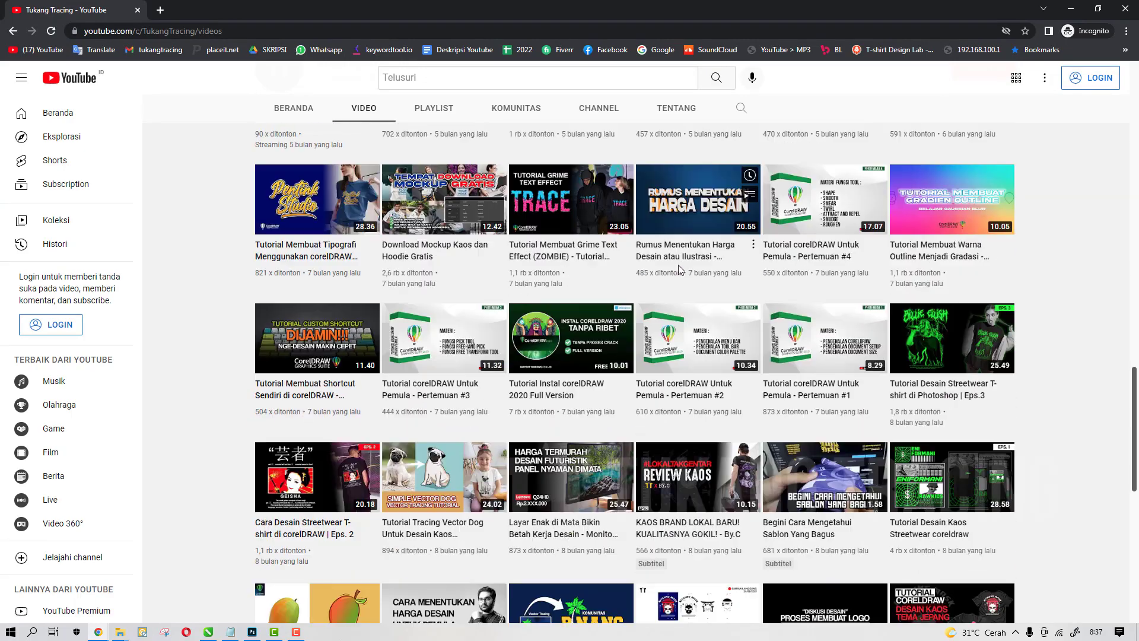
scroll(678, 265, down, 10)
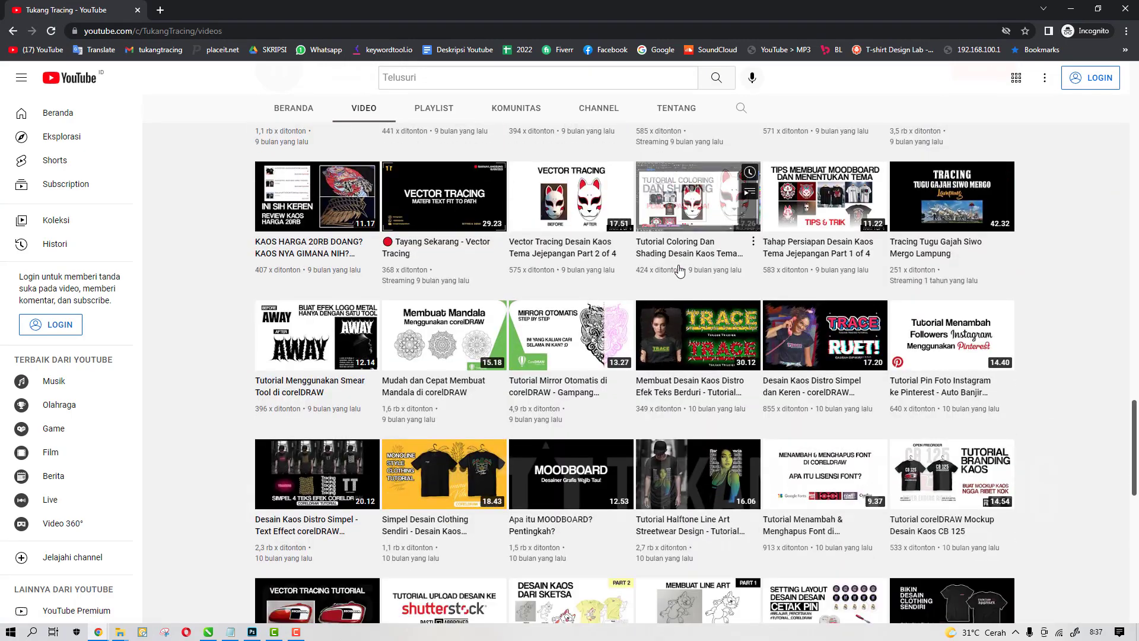
scroll(680, 271, down, 10)
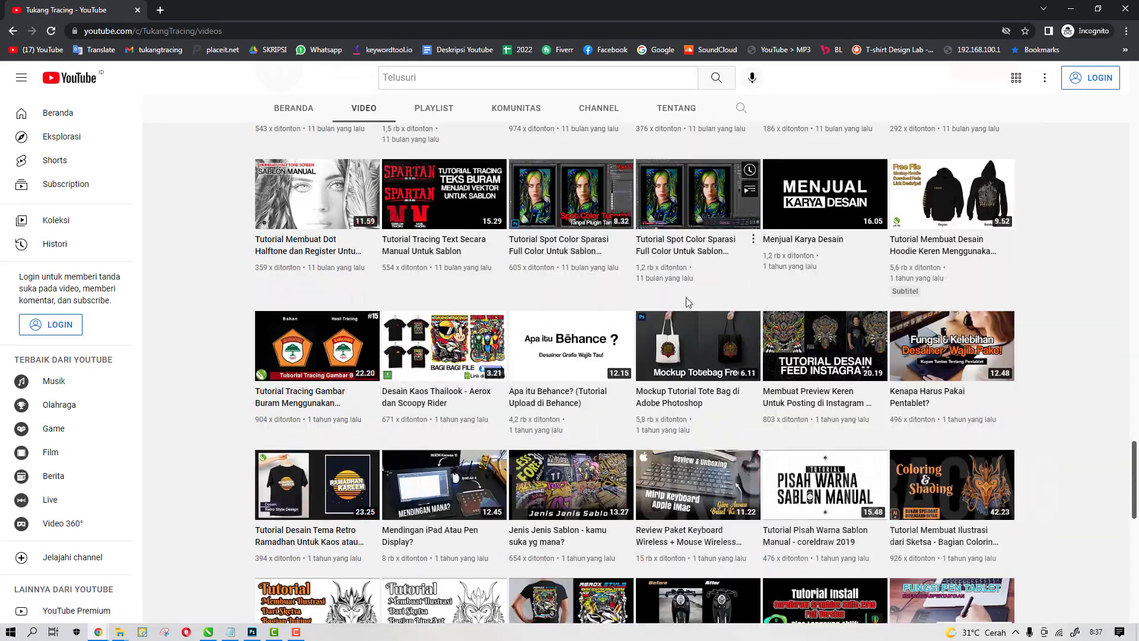
scroll(688, 302, down, 5)
scroll(593, 371, up, 4)
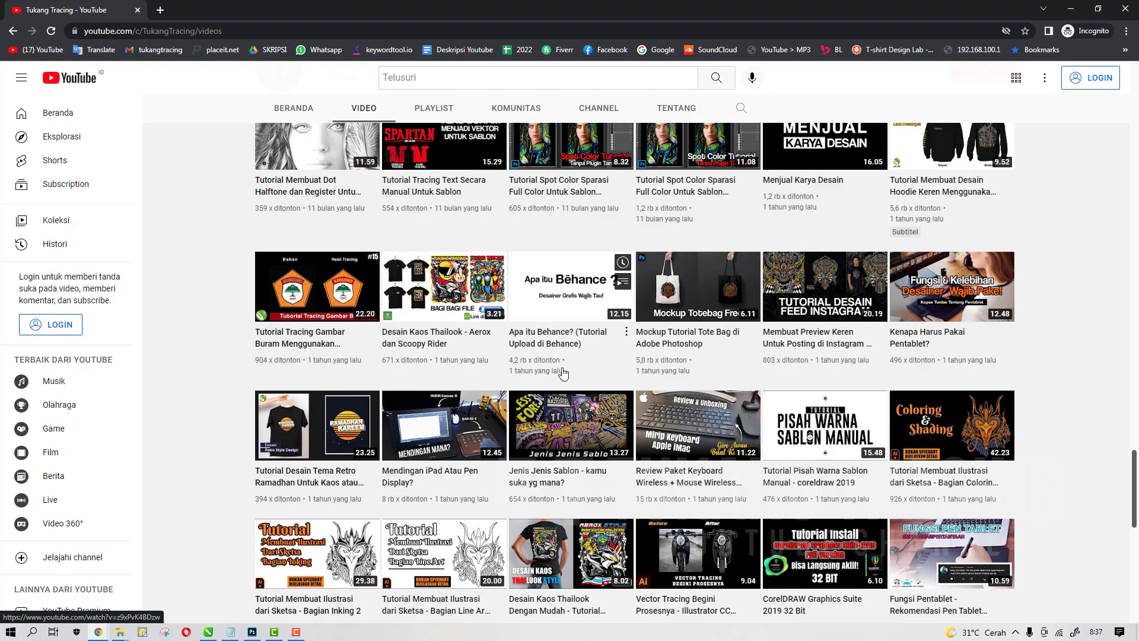
scroll(564, 372, up, 11)
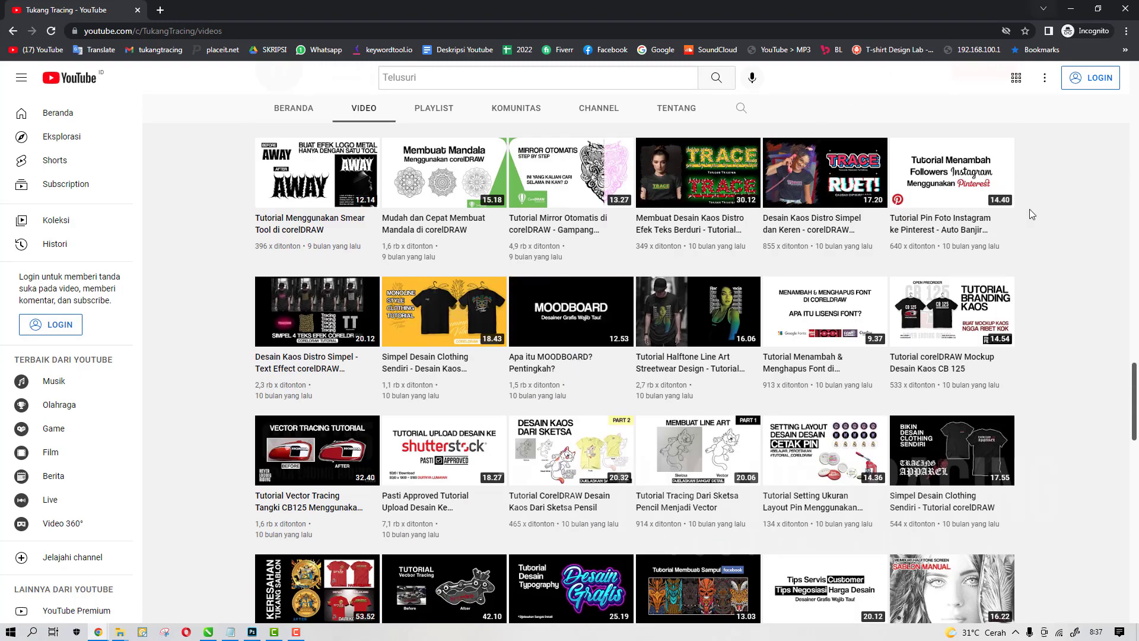
scroll(1033, 226, up, 5)
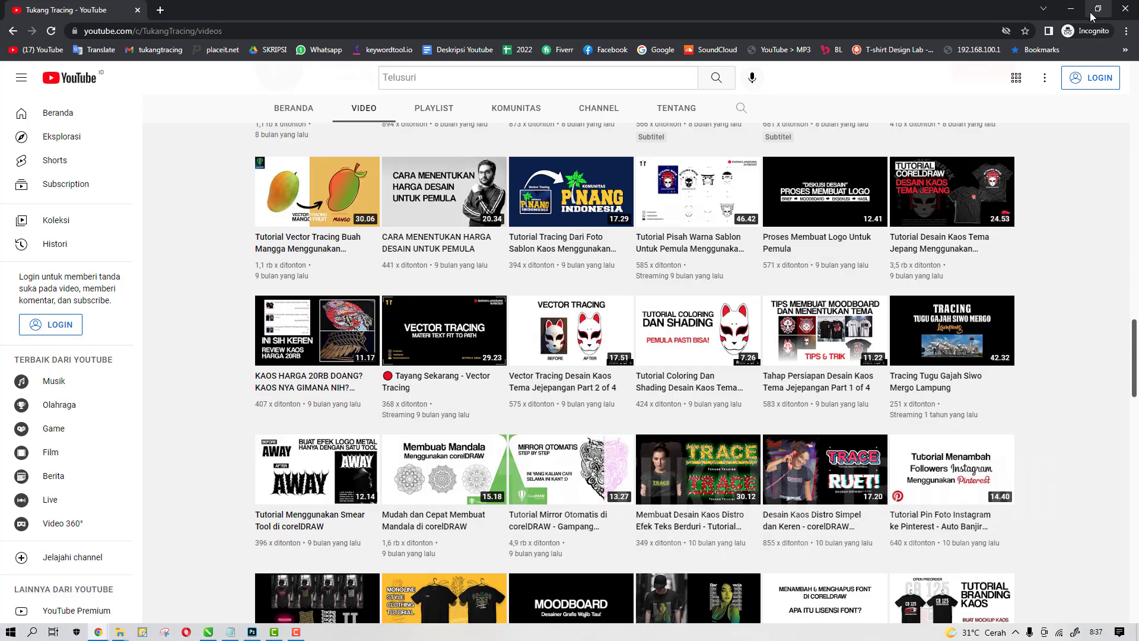
Switch to CorelDRAW and create a new A3 document with the default settings
click(1071, 9)
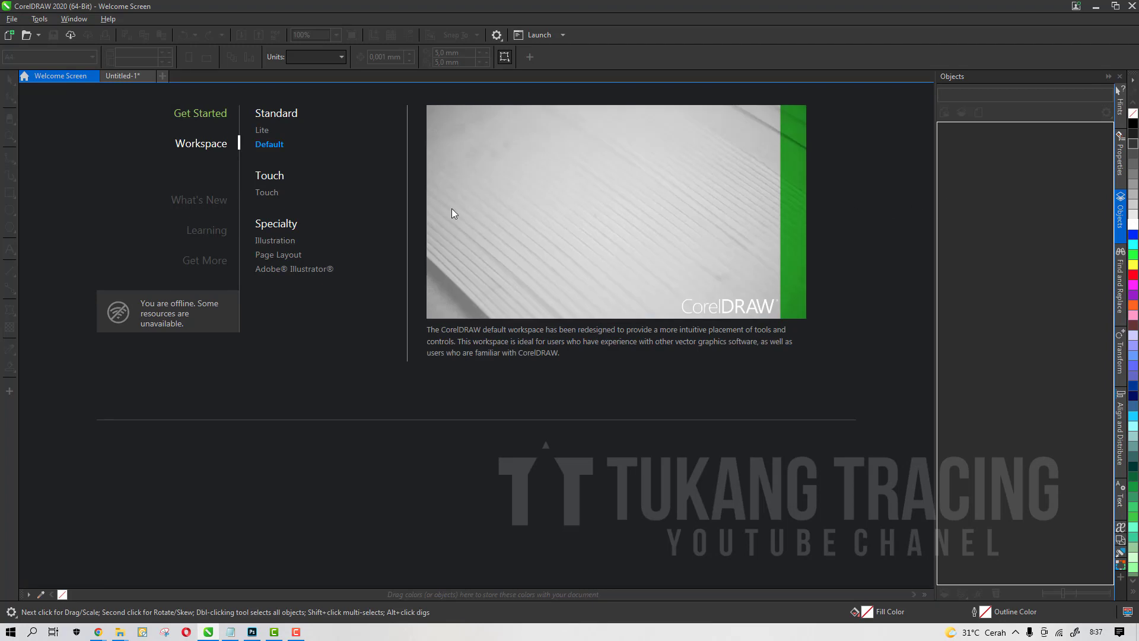
click(9, 25)
click(23, 34)
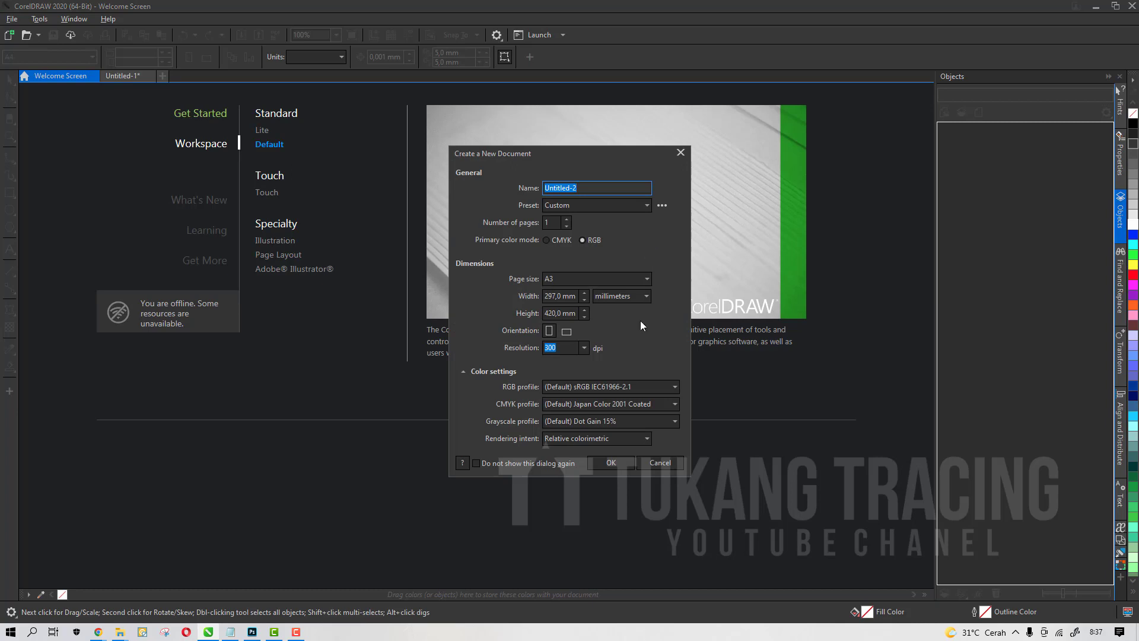
click(604, 467)
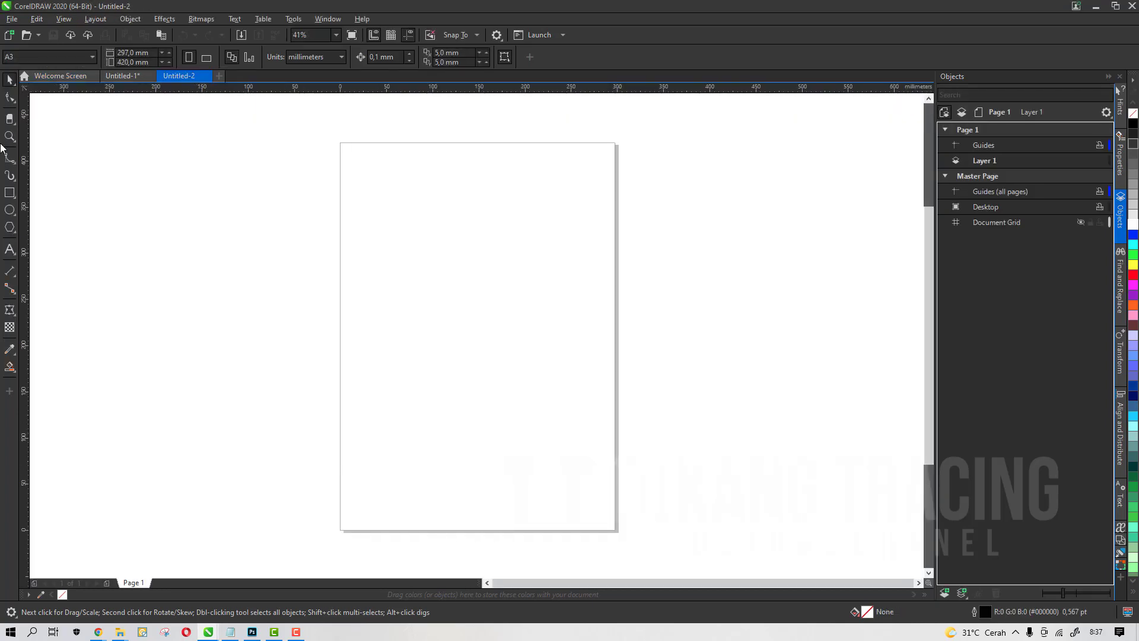
Draw a small rectangle on the page and save the drawing to the Desktop as RETRO
click(10, 193)
drag(413, 270, 460, 311)
click(10, 19)
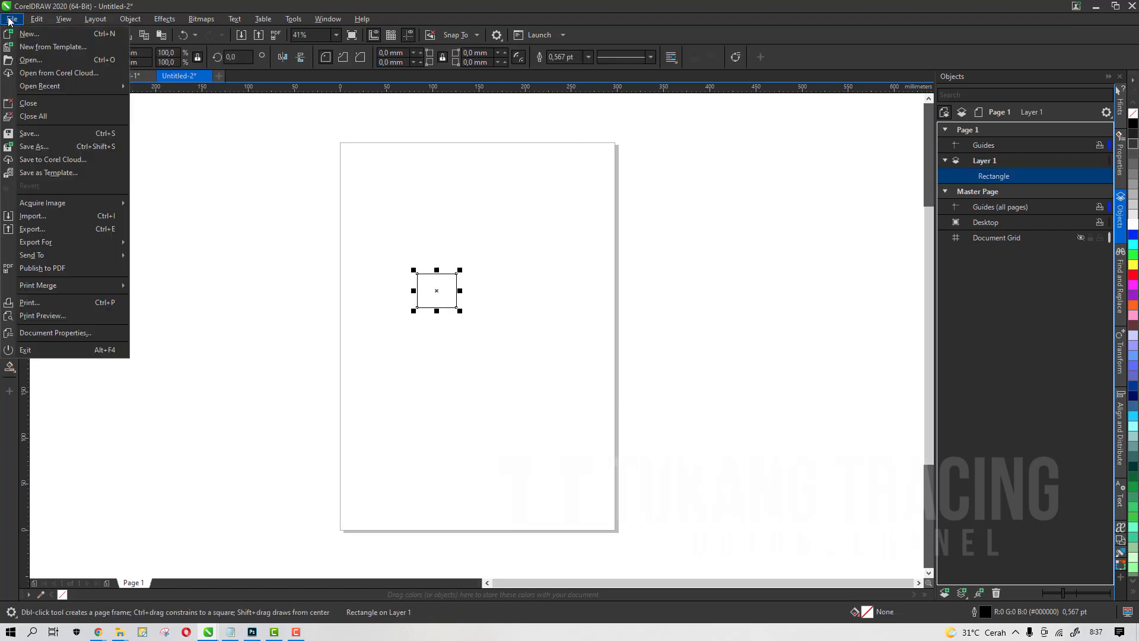
click(52, 128)
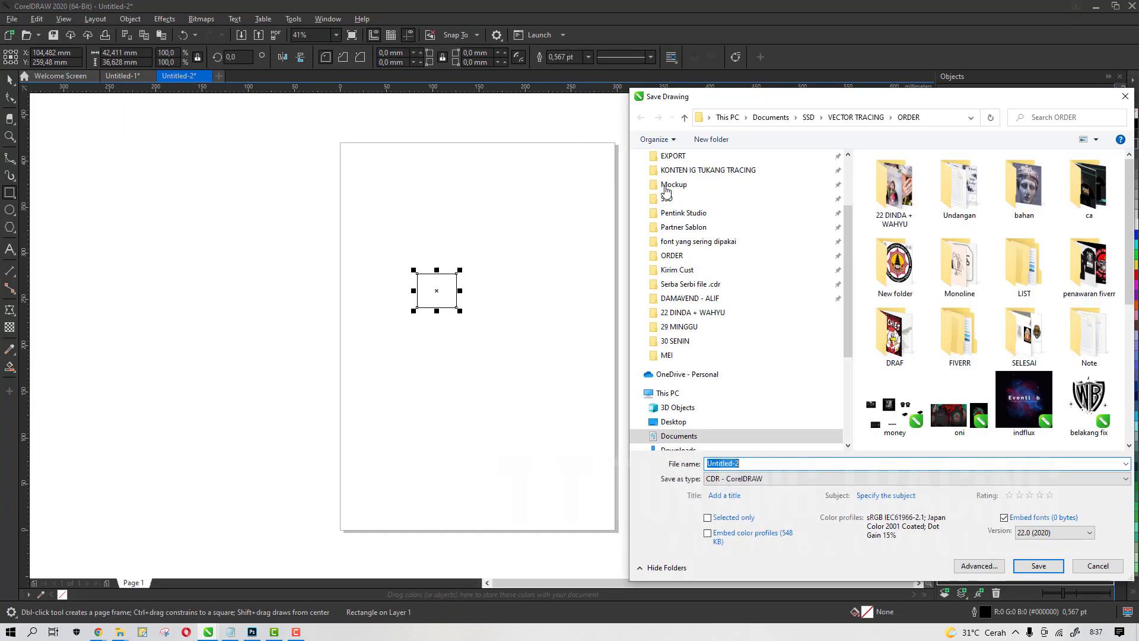
scroll(717, 214, up, 5)
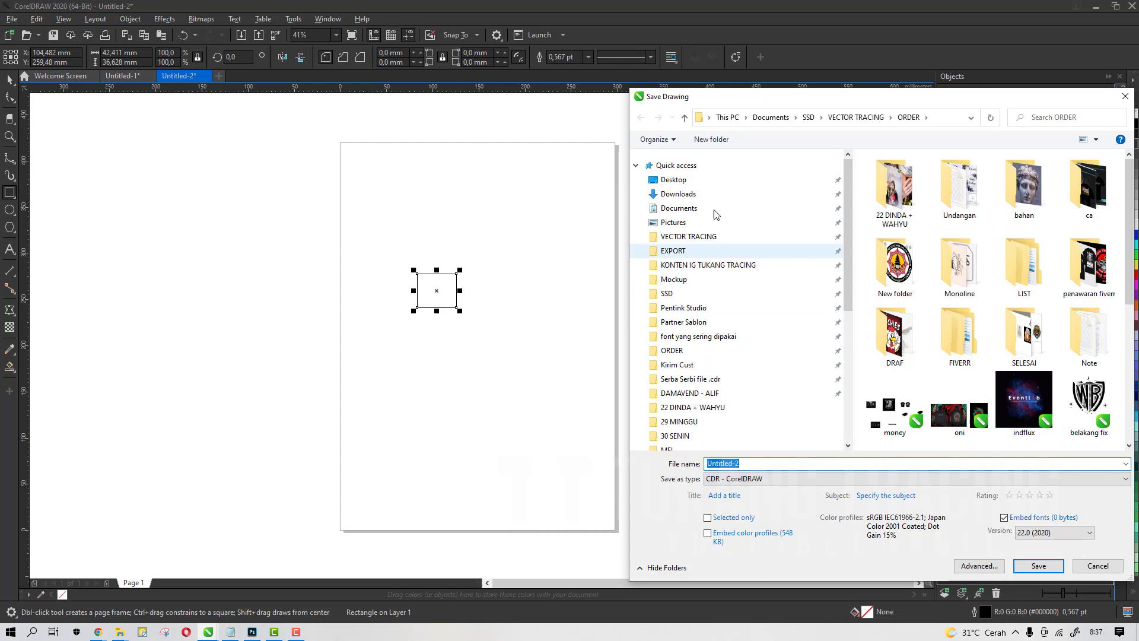
click(700, 180)
click(781, 461)
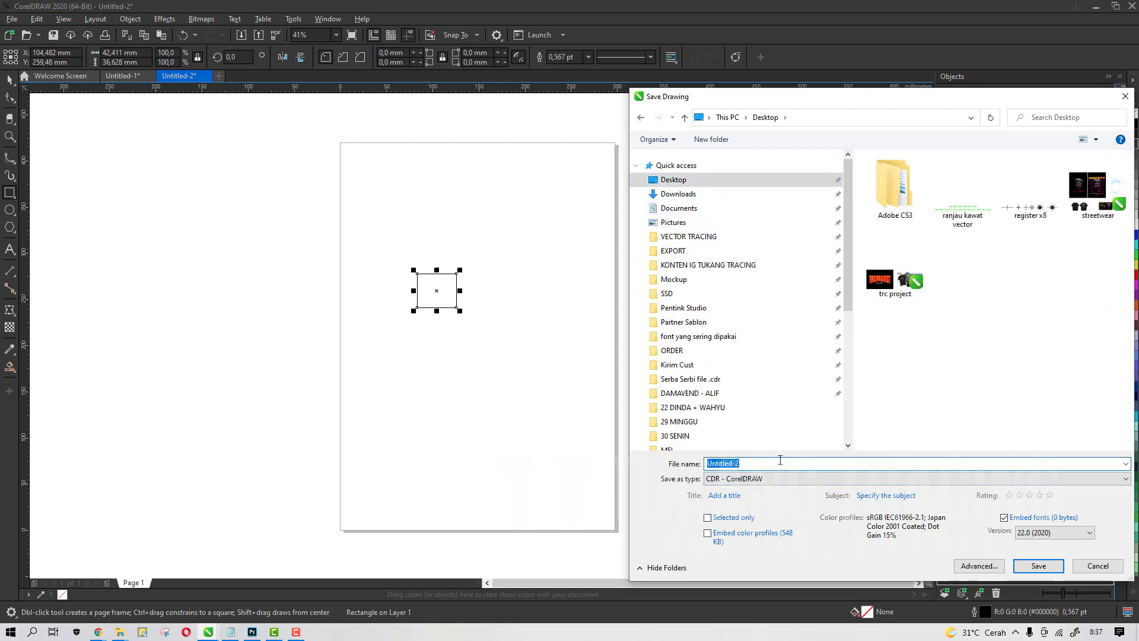
key(BackSpace)
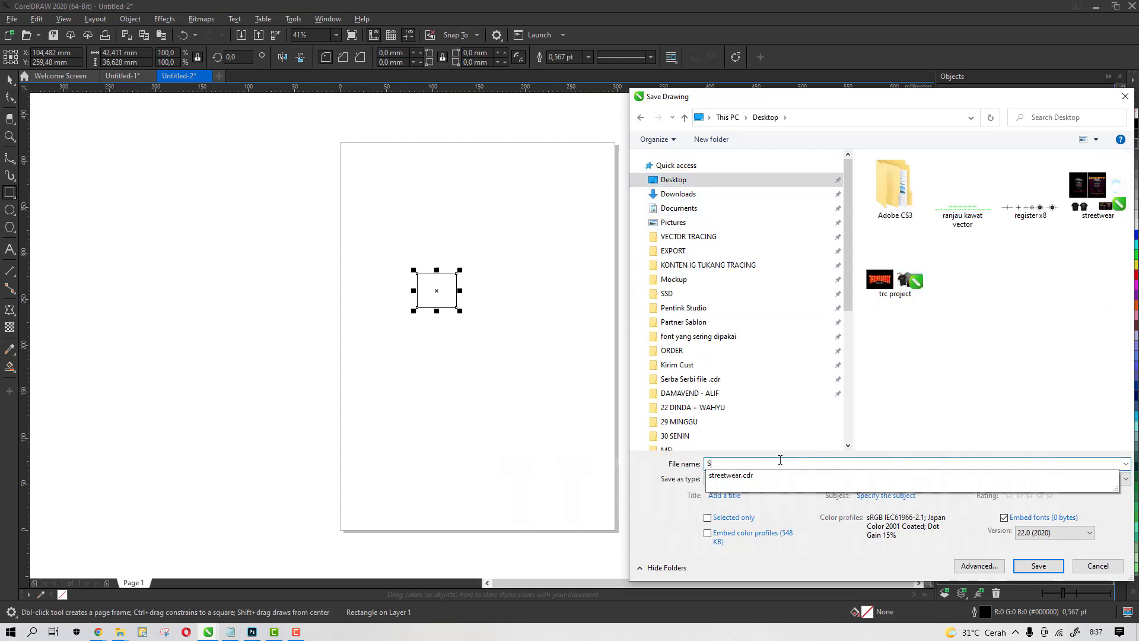
text(RETRO)
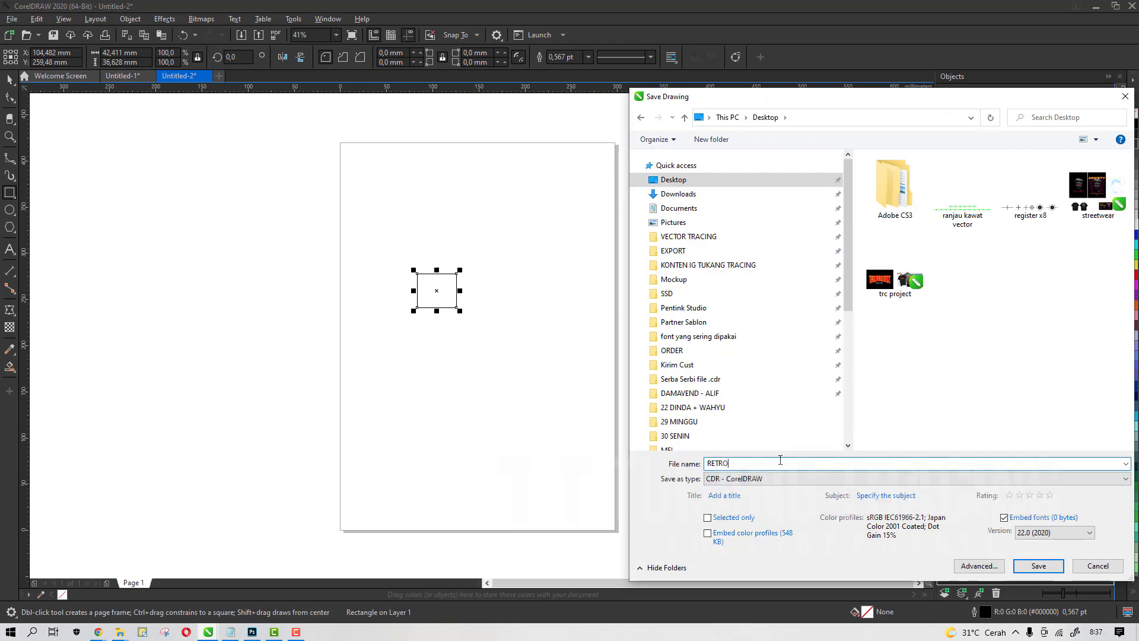
key(Return)
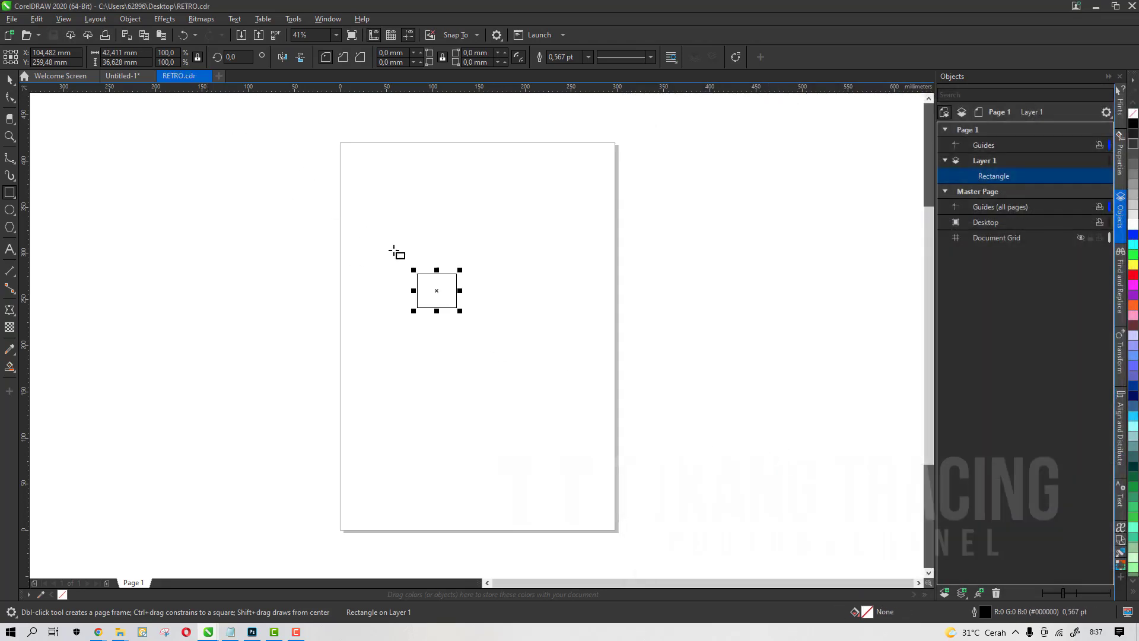
Delete the rectangle from the page
scroll(449, 287, up, 4)
scroll(449, 287, down, 5)
key(Delete)
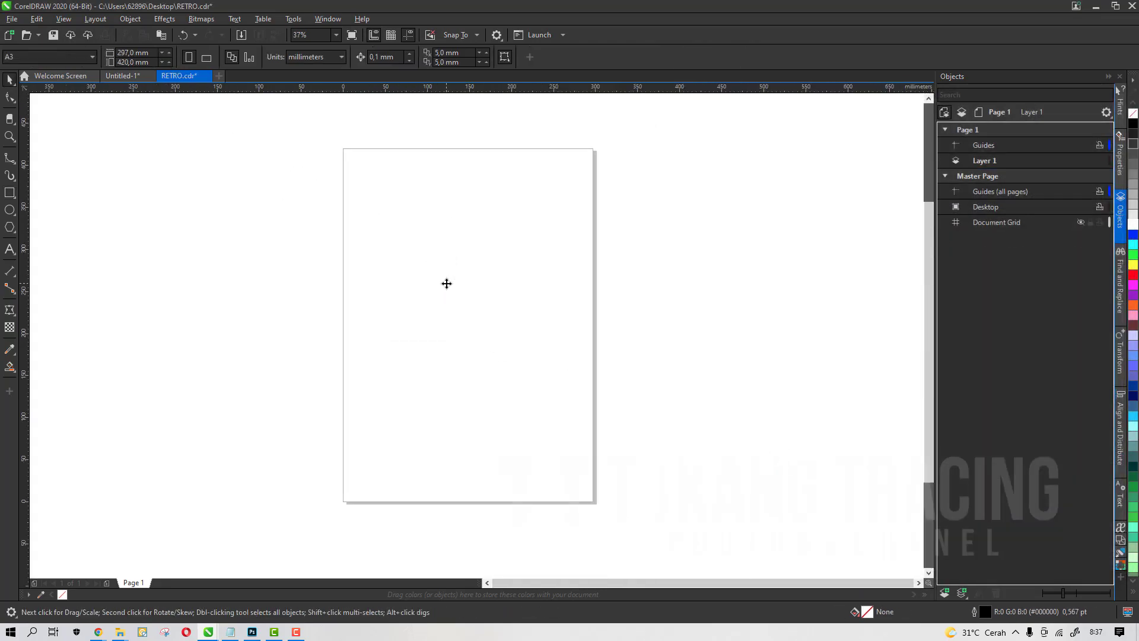
scroll(446, 284, up, 1)
scroll(410, 245, down, 1)
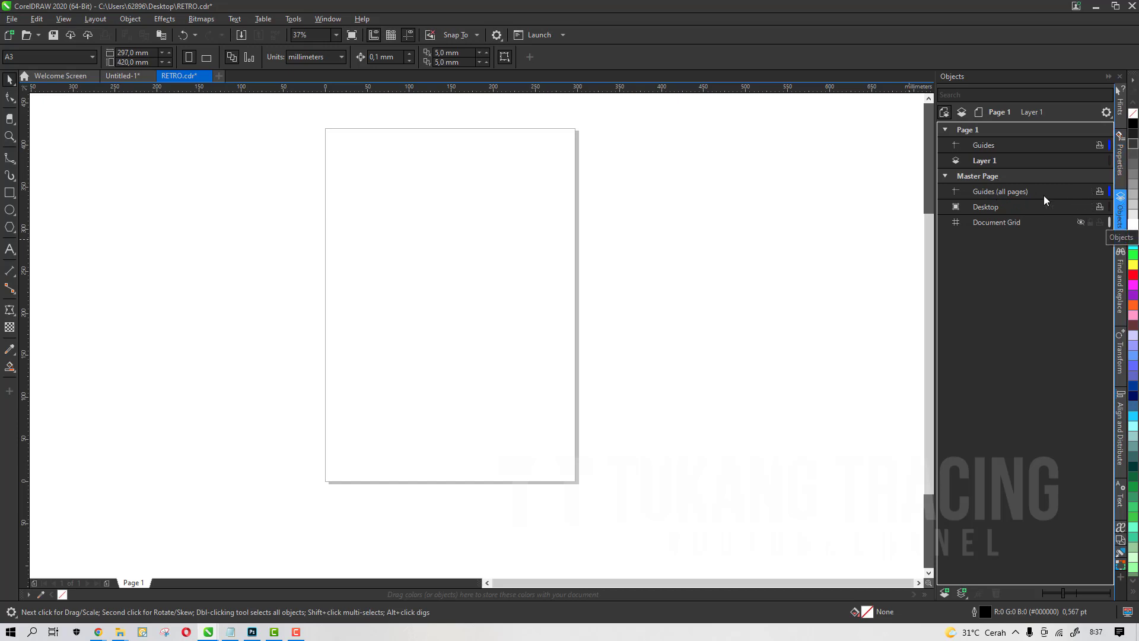
click(320, 19)
mouse_move(393, 183)
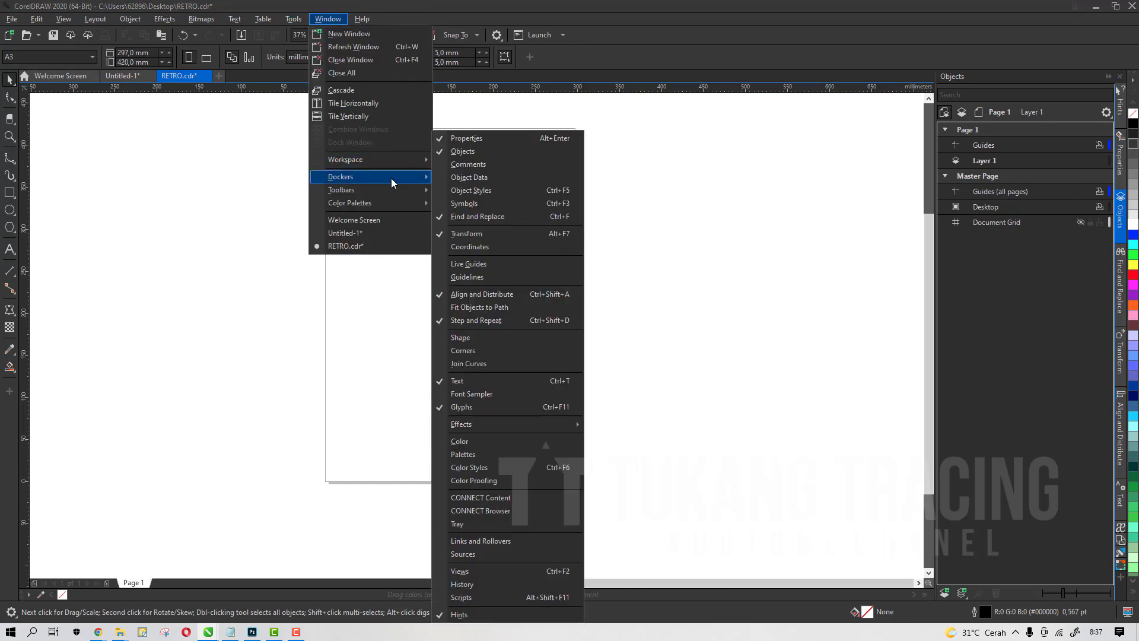
click(783, 211)
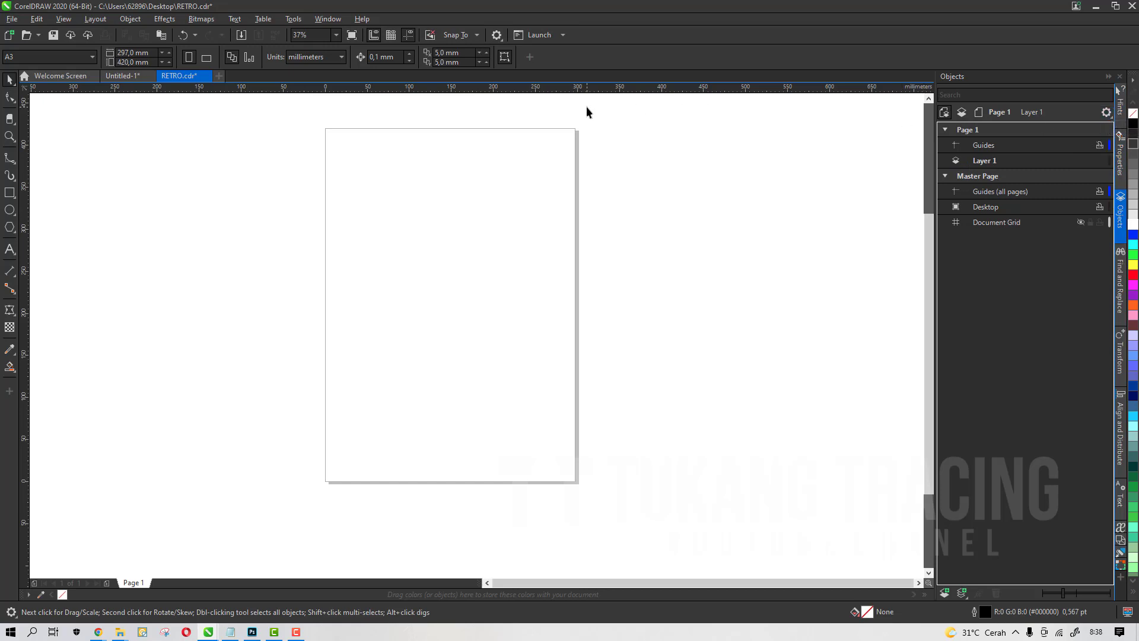
Save the drawing
click(53, 35)
scroll(365, 267, down, 1)
scroll(435, 211, up, 1)
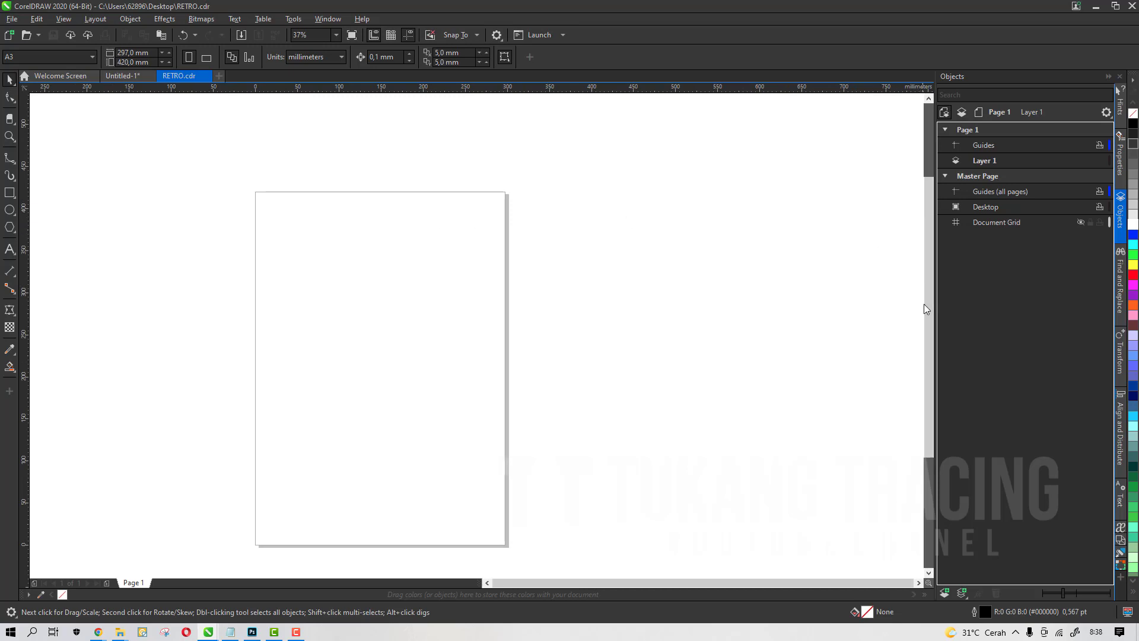
Copy the SPACE and MATRIX text from the Untitled document and paste it into the RETRO drawing
mouse_move(926, 305)
mouse_down()
mouse_move(926, 325)
mouse_move(924, 308)
mouse_up()
click(122, 75)
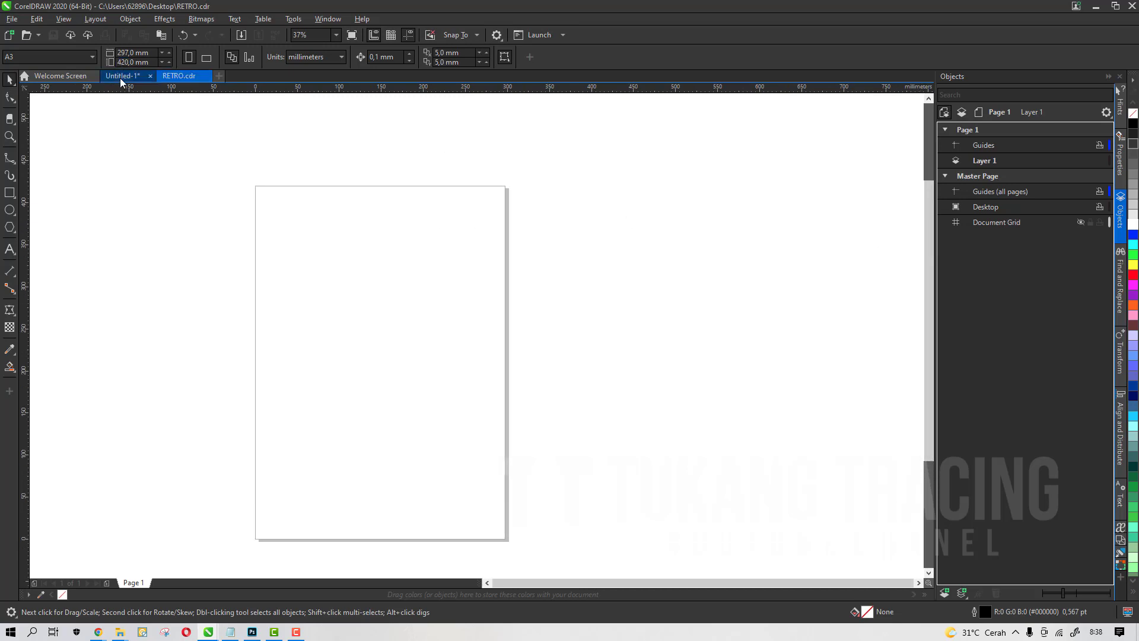
scroll(521, 233, down, 1)
scroll(542, 286, up, 1)
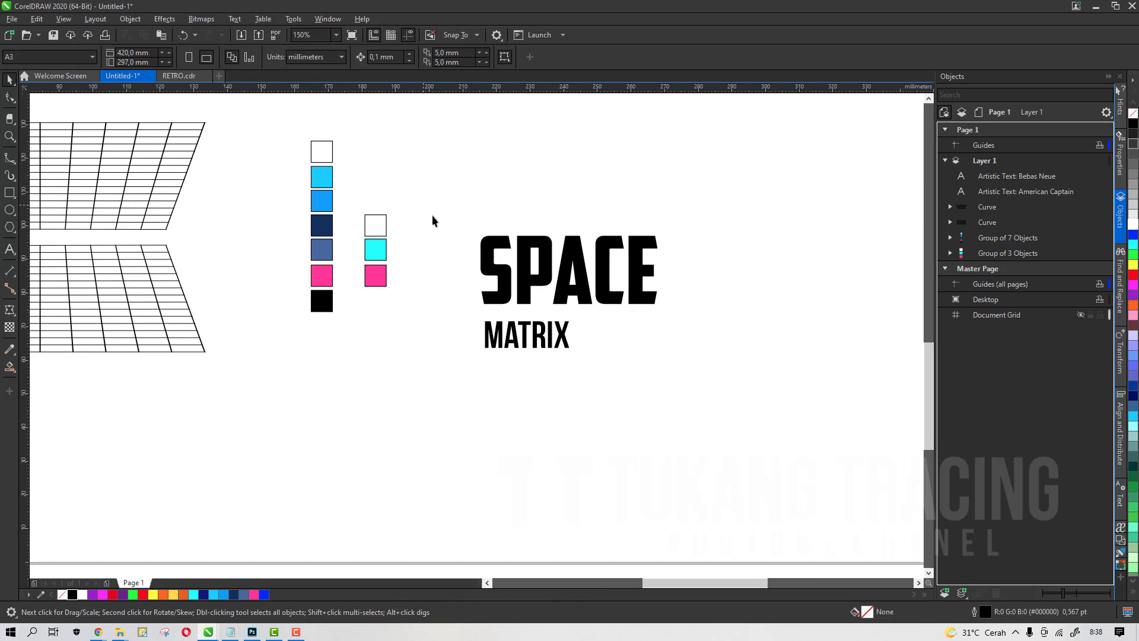
drag(433, 215, 710, 377)
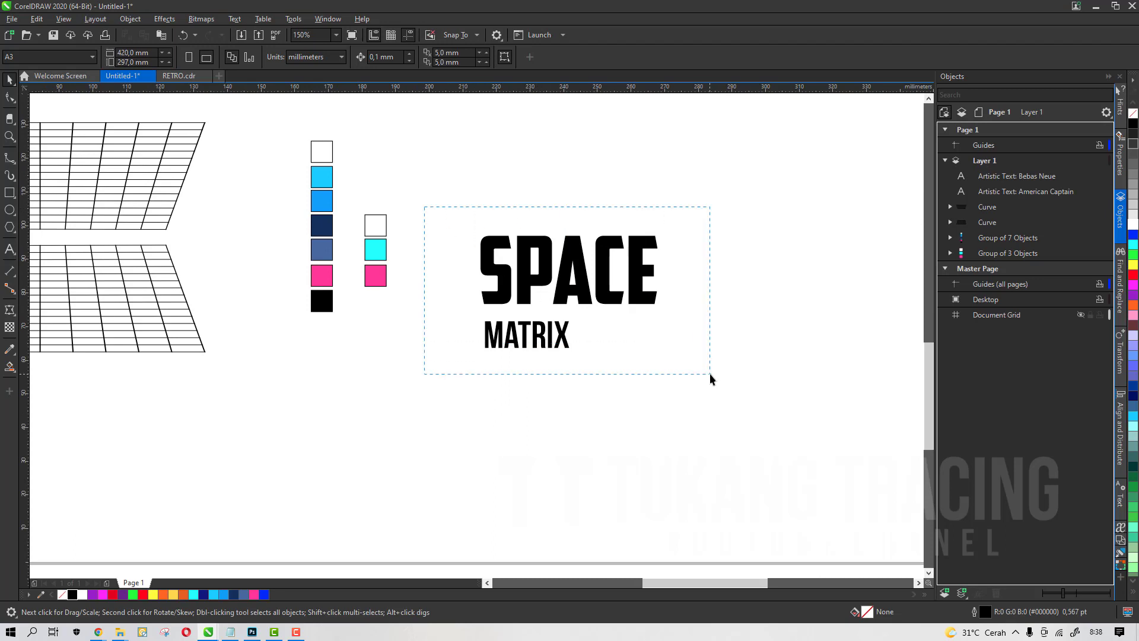
click(179, 76)
key(ctrl+v)
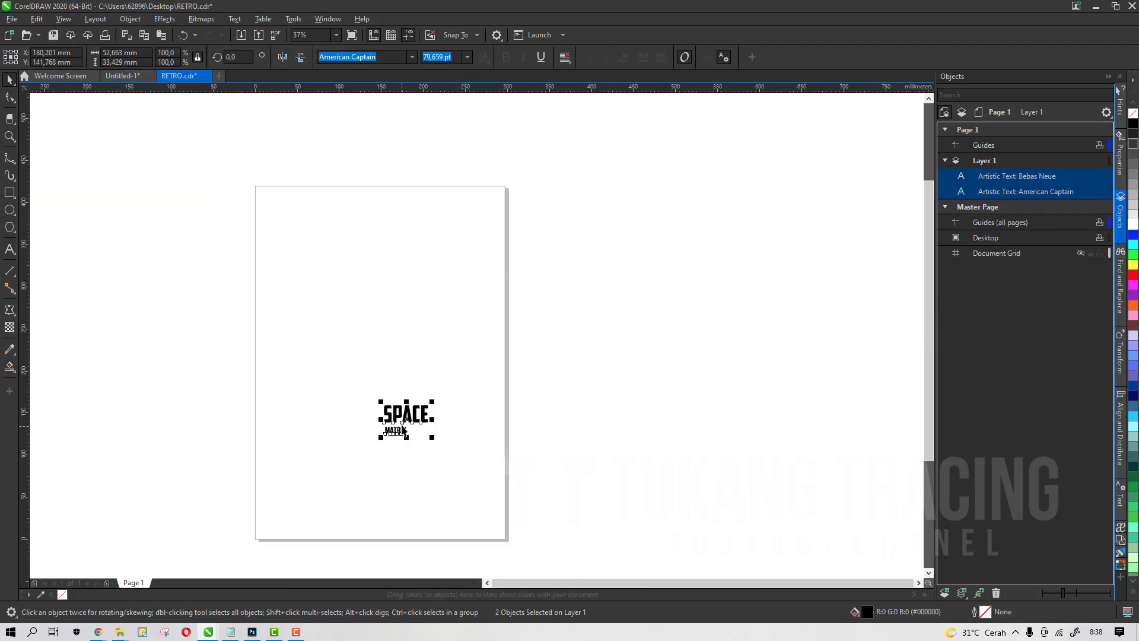
Move the pasted text onto the page and enlarge the SPACE word
drag(403, 427, 357, 329)
click(285, 322)
scroll(285, 321, up, 2)
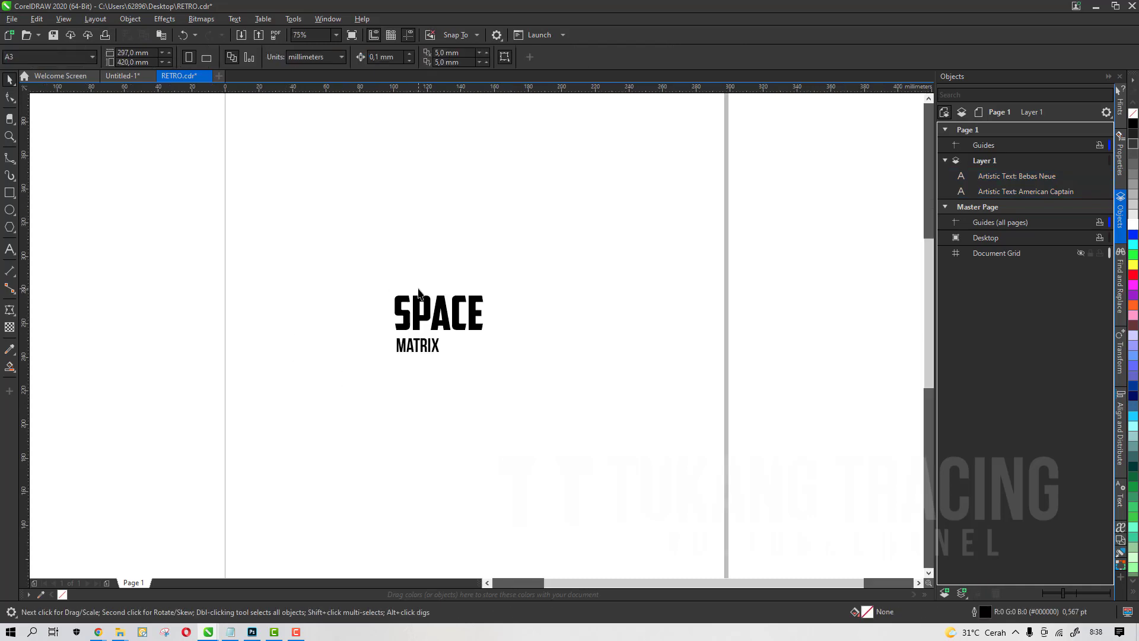
click(418, 290)
drag(486, 291, 637, 235)
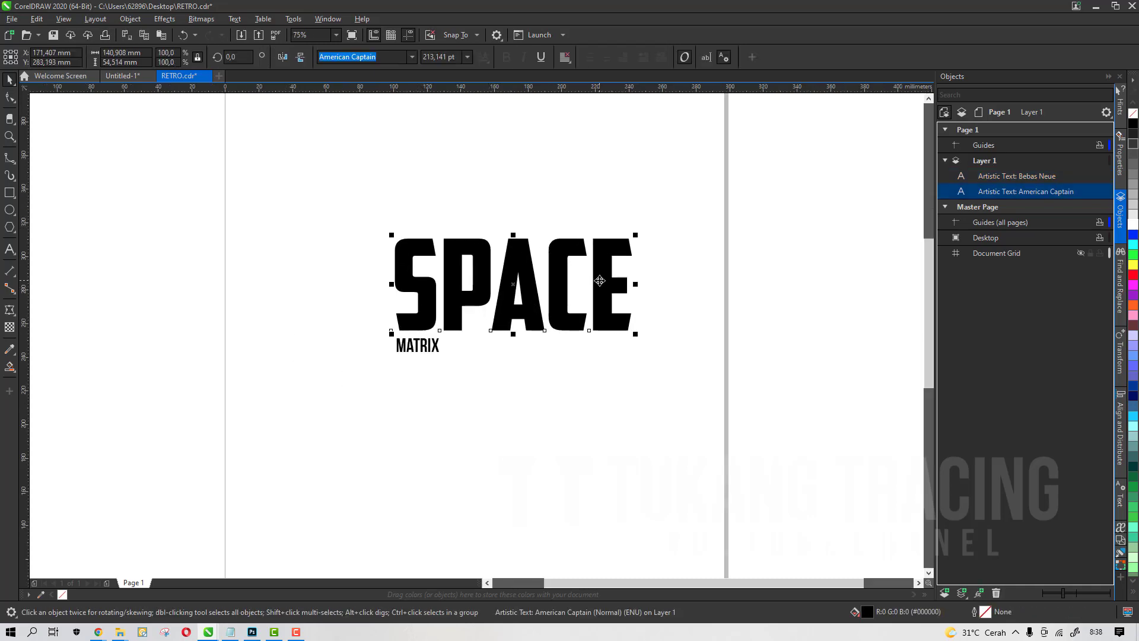
drag(600, 281, 535, 251)
Enlarge the MATRIX word and position it centred beneath SPACE
click(420, 349)
drag(420, 349, 496, 358)
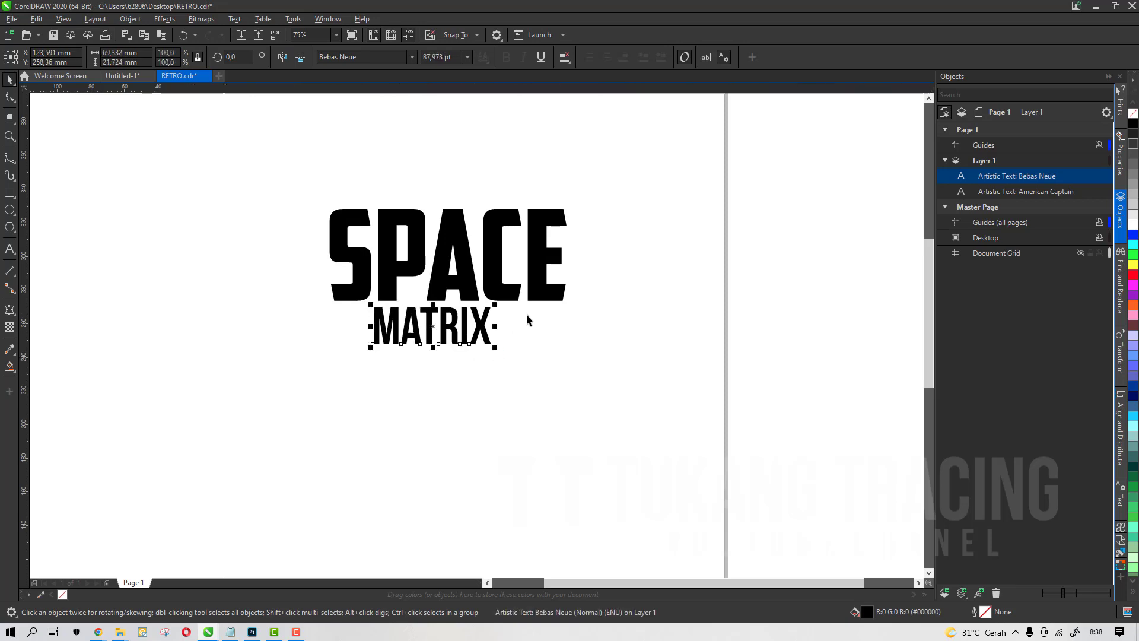
click(542, 276)
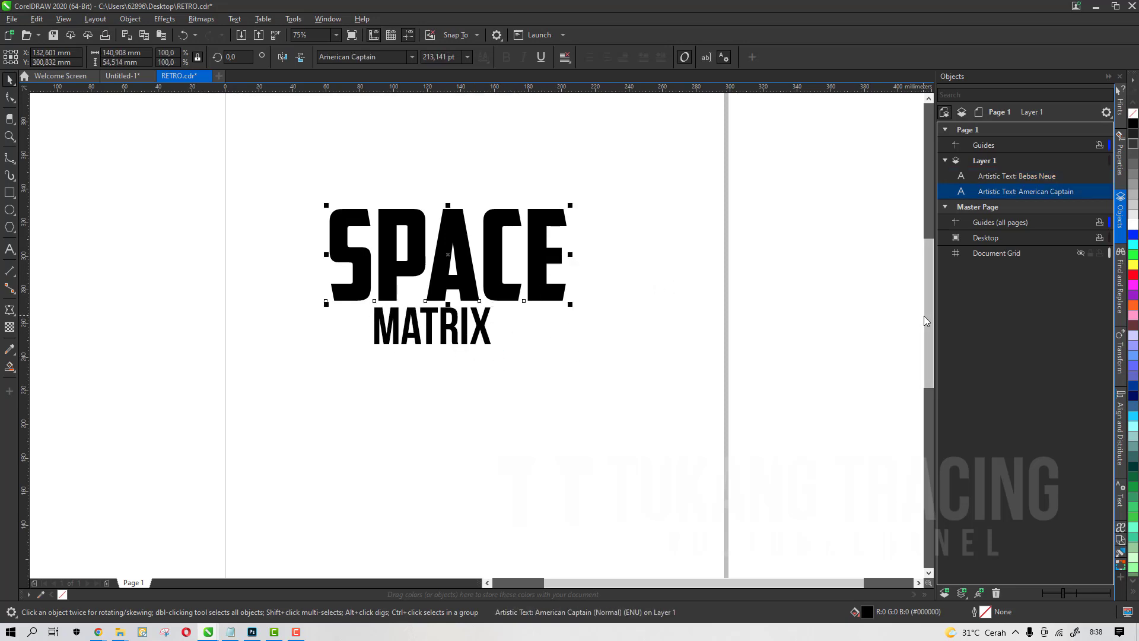
scroll(541, 281, up, 2)
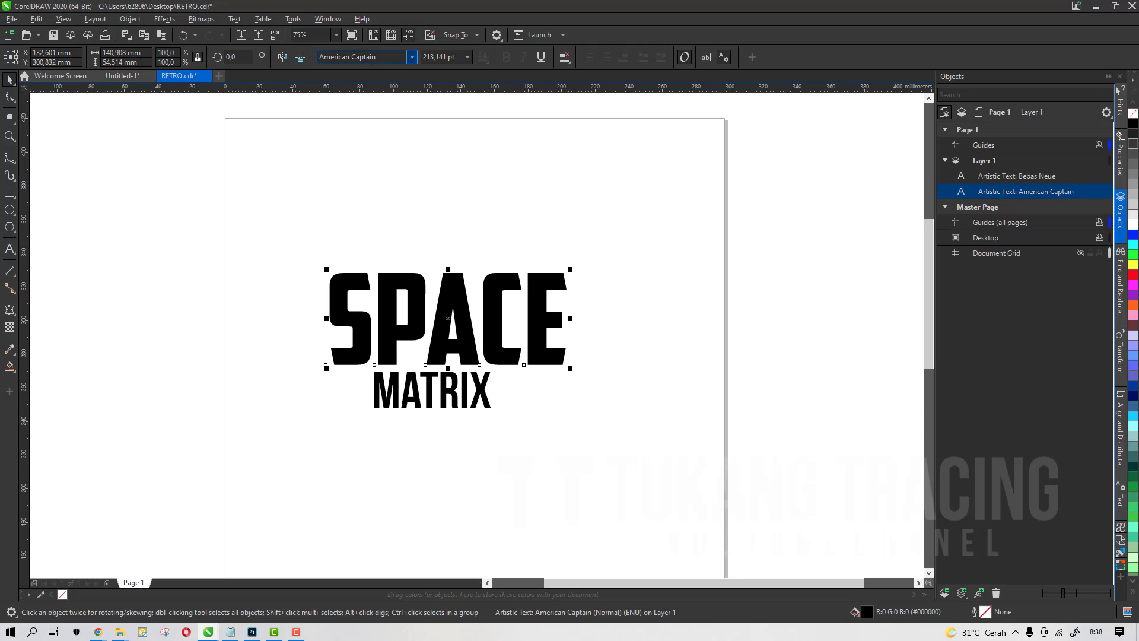
click(440, 383)
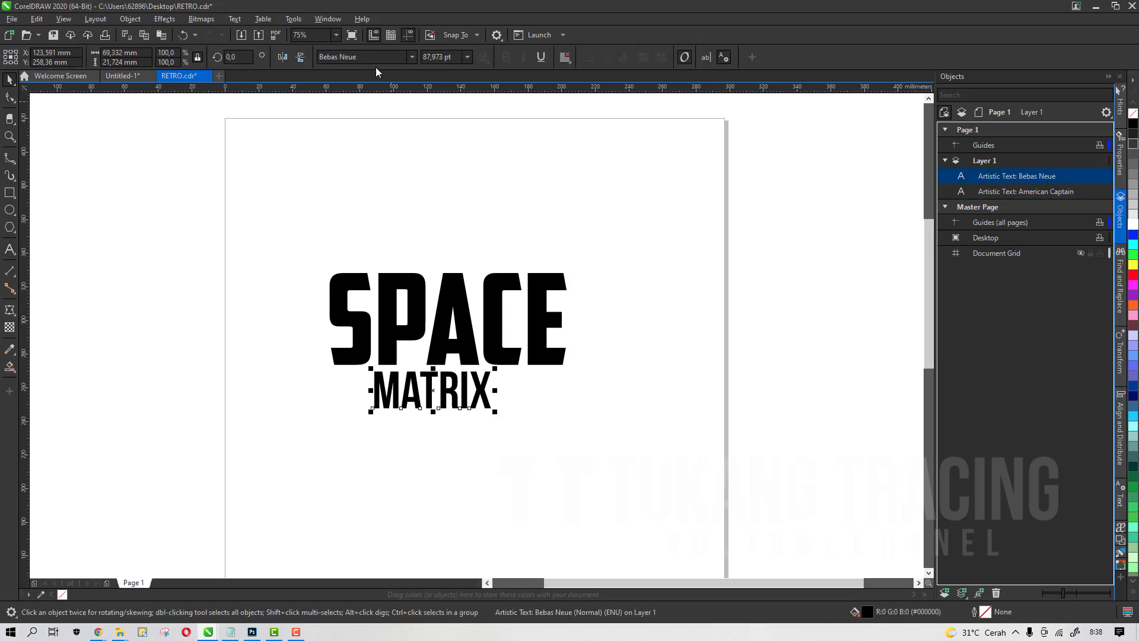
click(455, 181)
drag(586, 475, 305, 234)
click(400, 193)
scroll(394, 236, down, 2)
scroll(461, 259, up, 1)
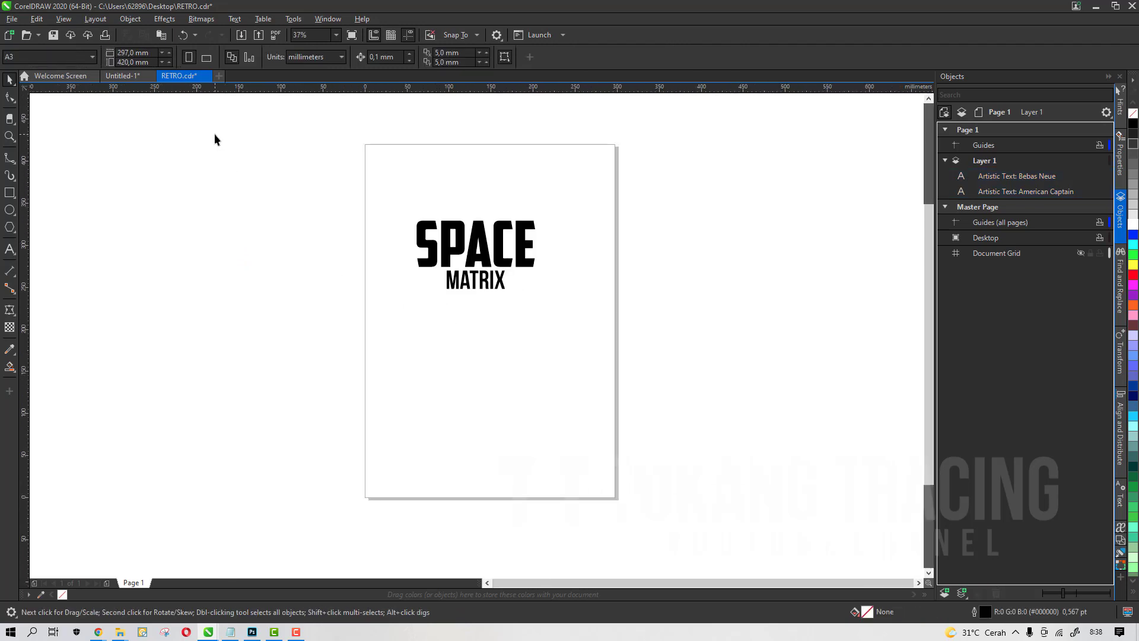
Switch the page to landscape orientation and centre the text on the page
click(207, 58)
drag(328, 161, 611, 389)
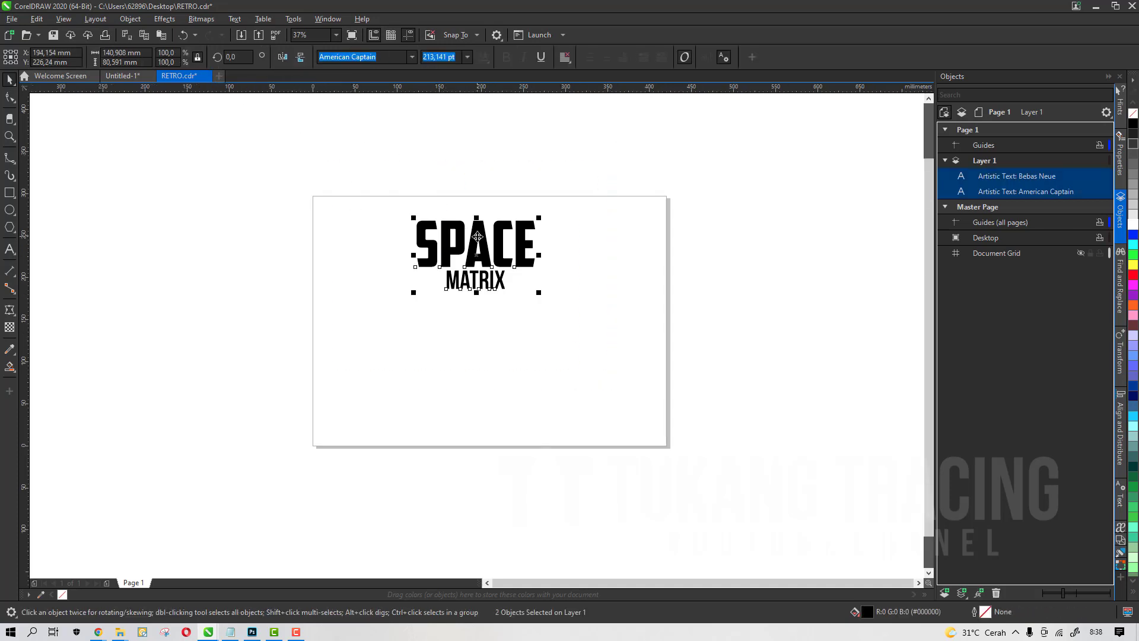
drag(478, 236, 522, 321)
click(496, 439)
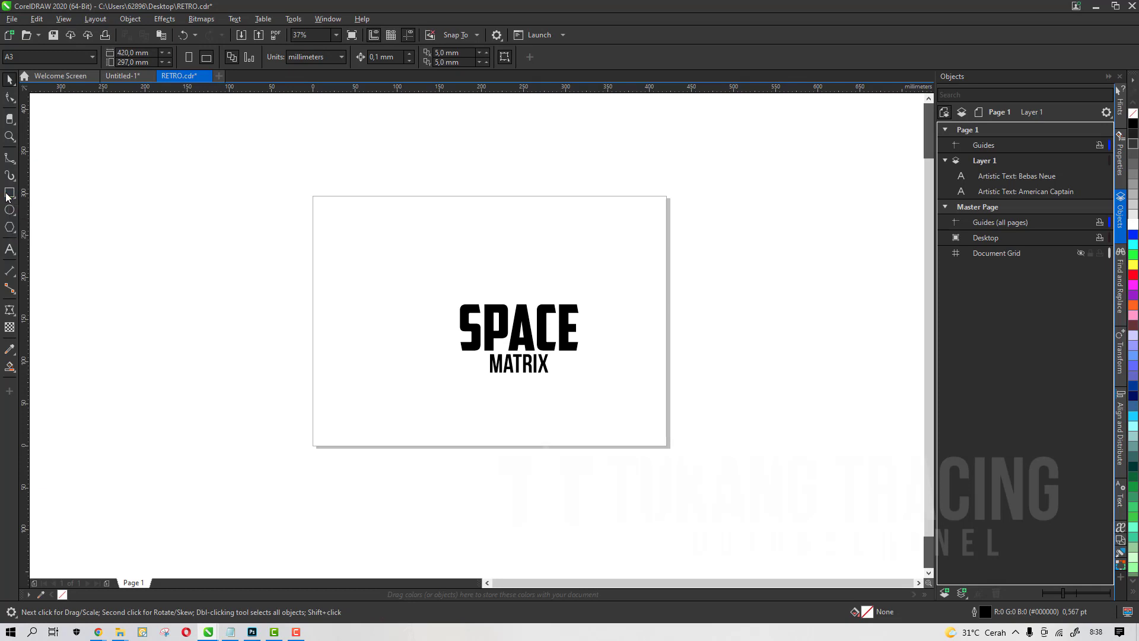
Add a page-sized rectangle with no outline and a black fill
double_click(8, 193)
click(9, 79)
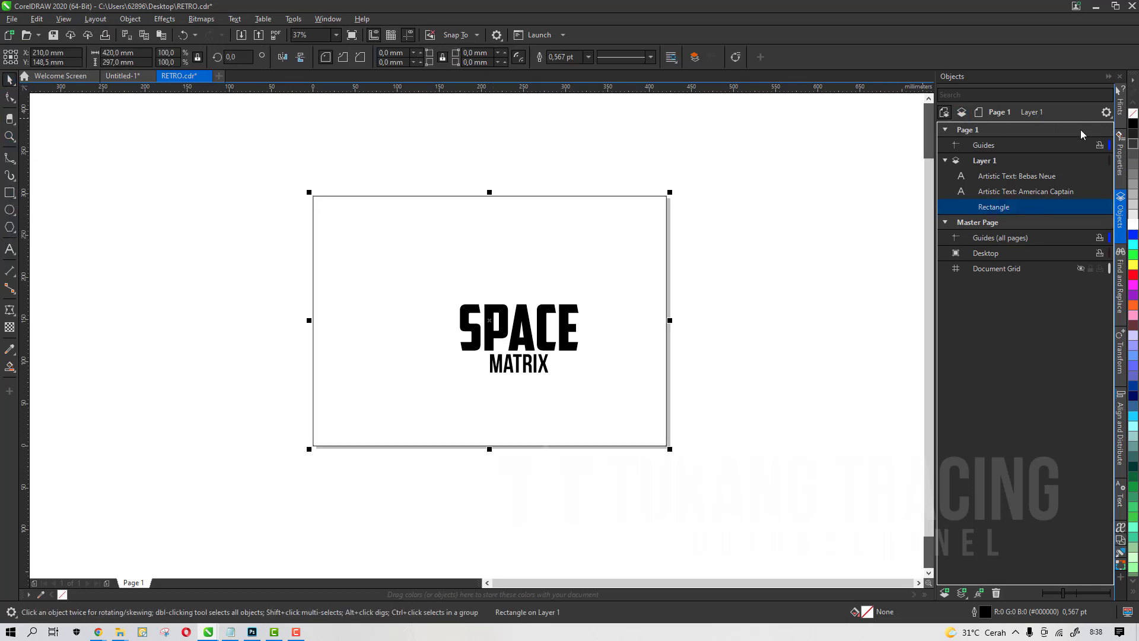
right_click(1133, 113)
click(609, 265)
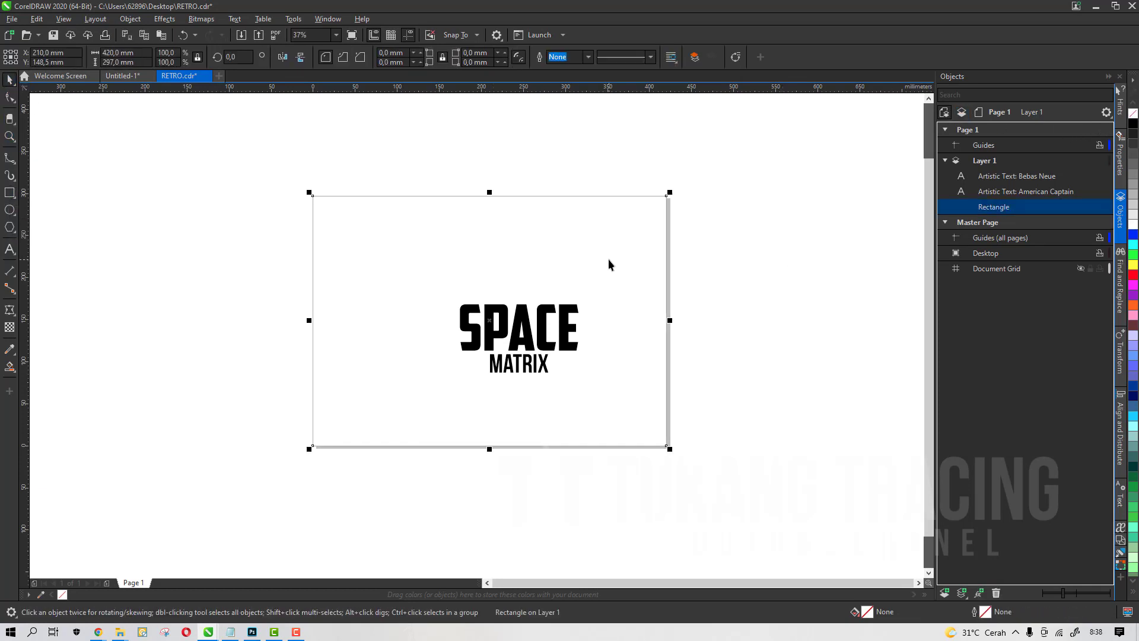
click(1134, 123)
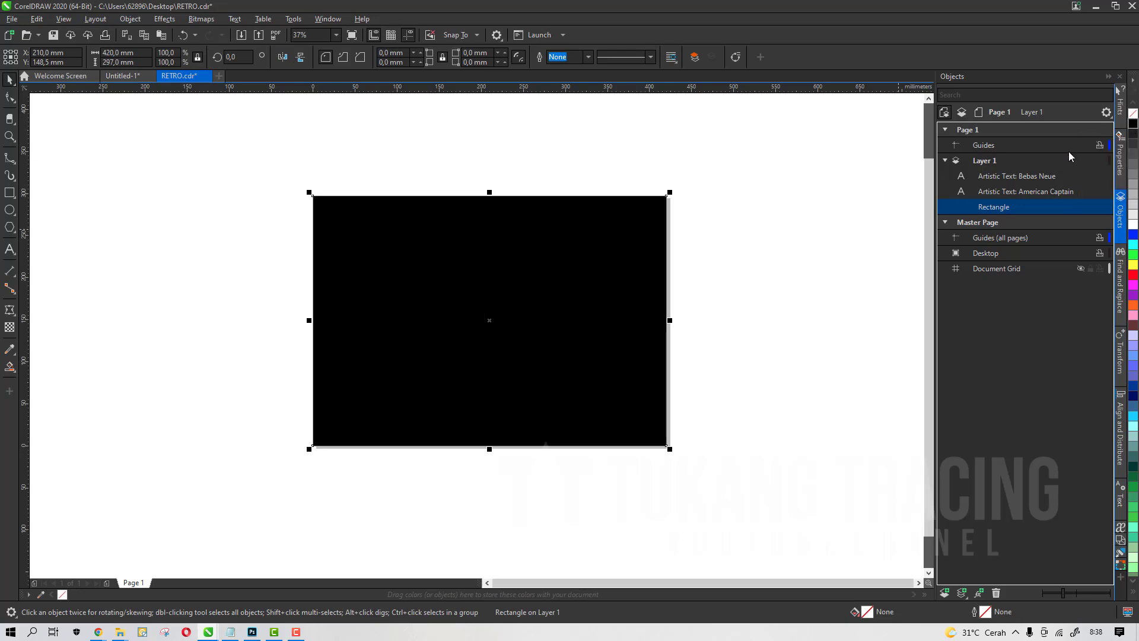
Fill both text objects white and lock the black background rectangle
drag(755, 439, 273, 178)
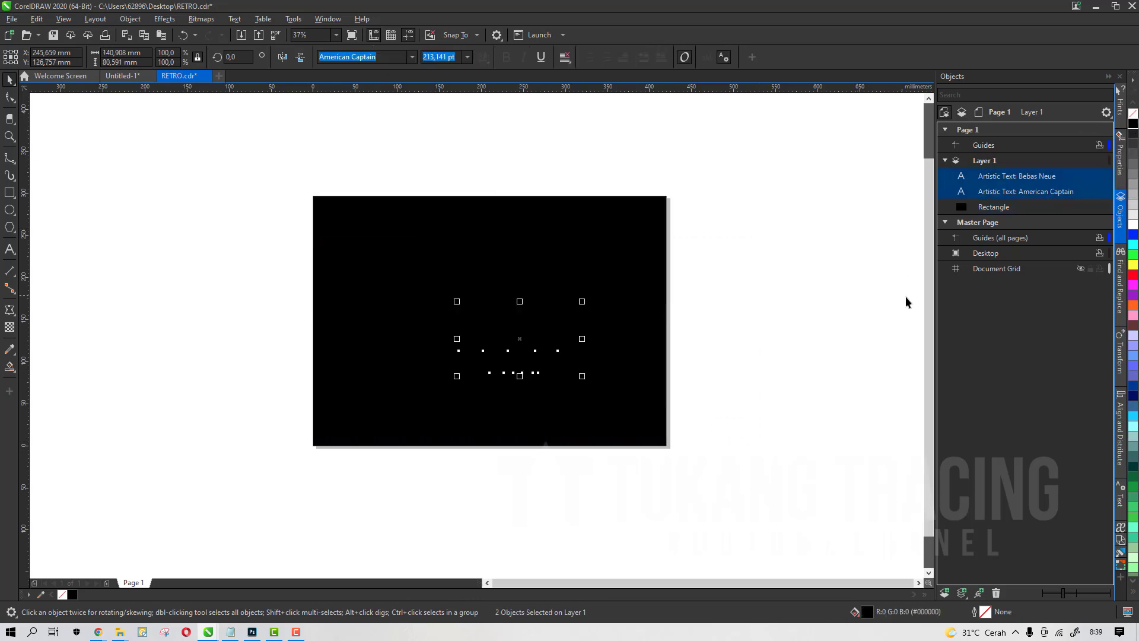
click(1133, 225)
click(1006, 208)
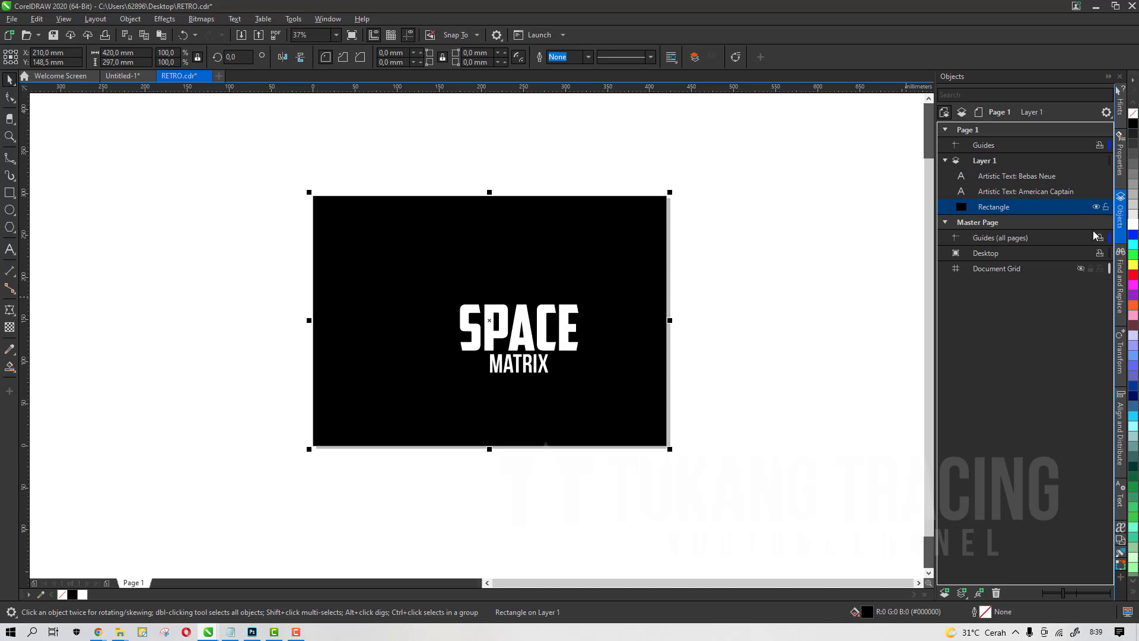
click(1106, 206)
Enlarge both text objects, centre them on the black background, and save the drawing
click(726, 348)
drag(717, 472, 441, 315)
drag(535, 326, 477, 289)
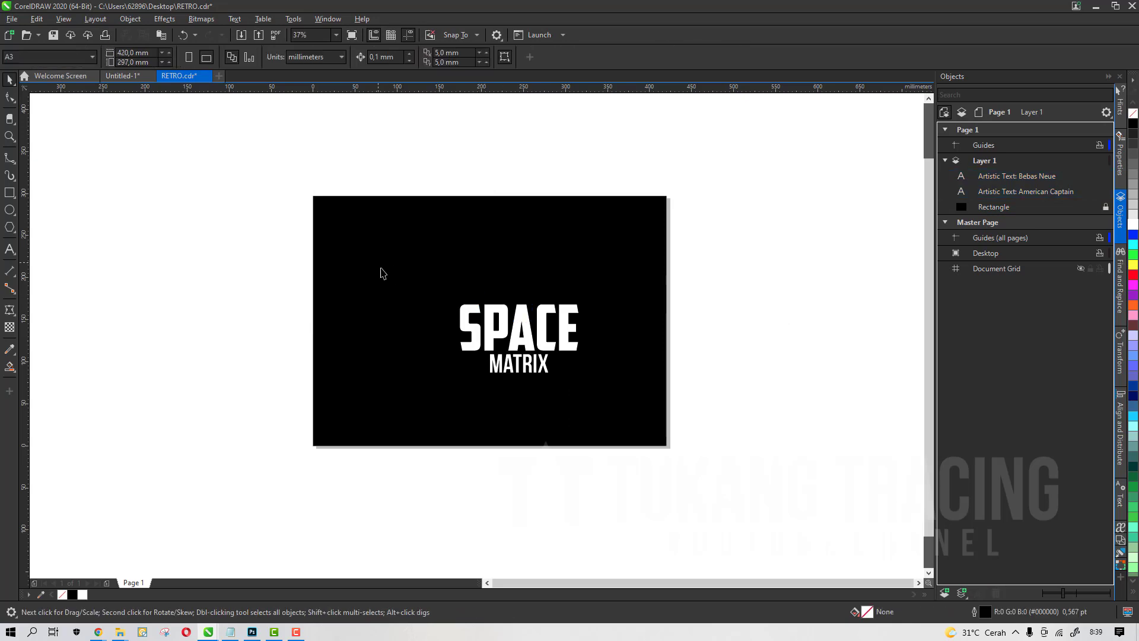
drag(381, 269, 667, 419)
drag(530, 337, 508, 320)
scroll(508, 319, up, 2)
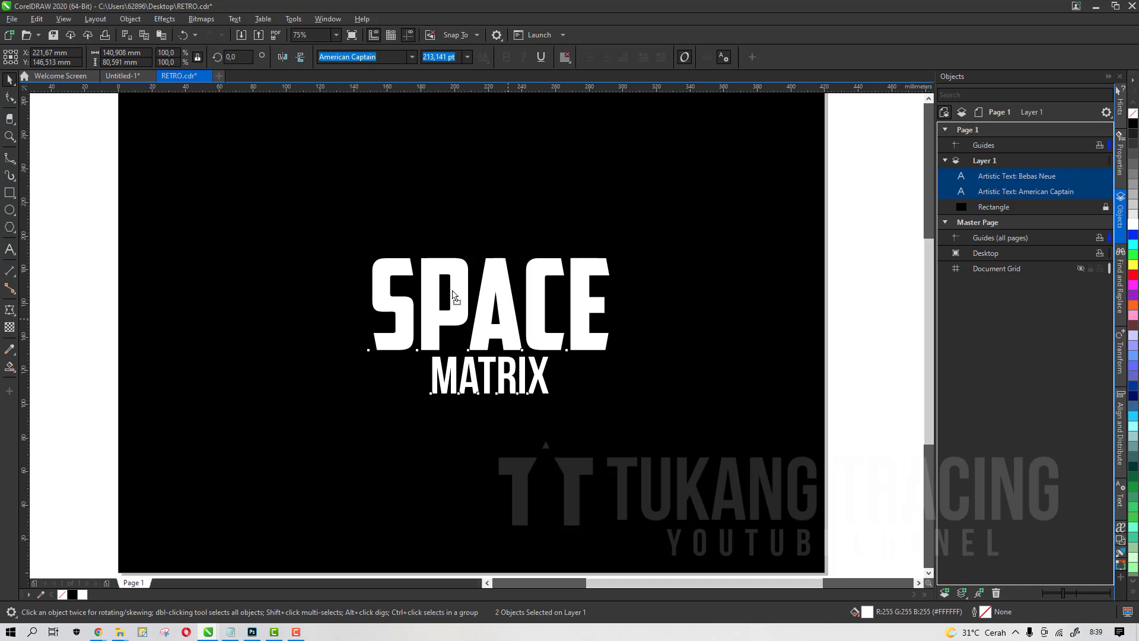
scroll(457, 298, down, 2)
drag(477, 301, 519, 326)
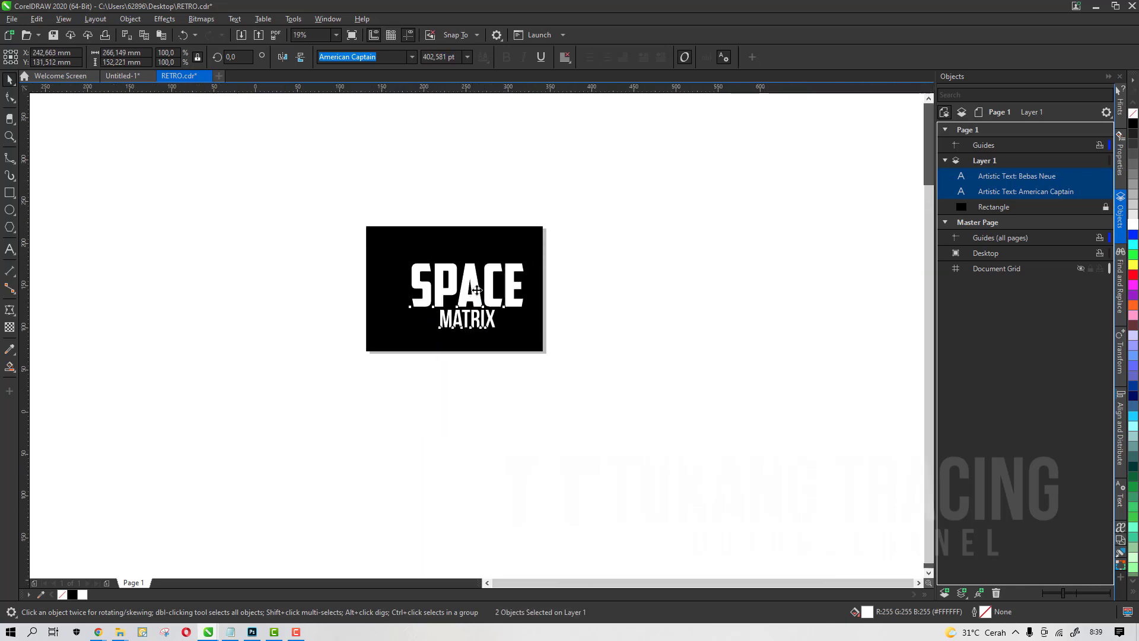
scroll(474, 291, up, 2)
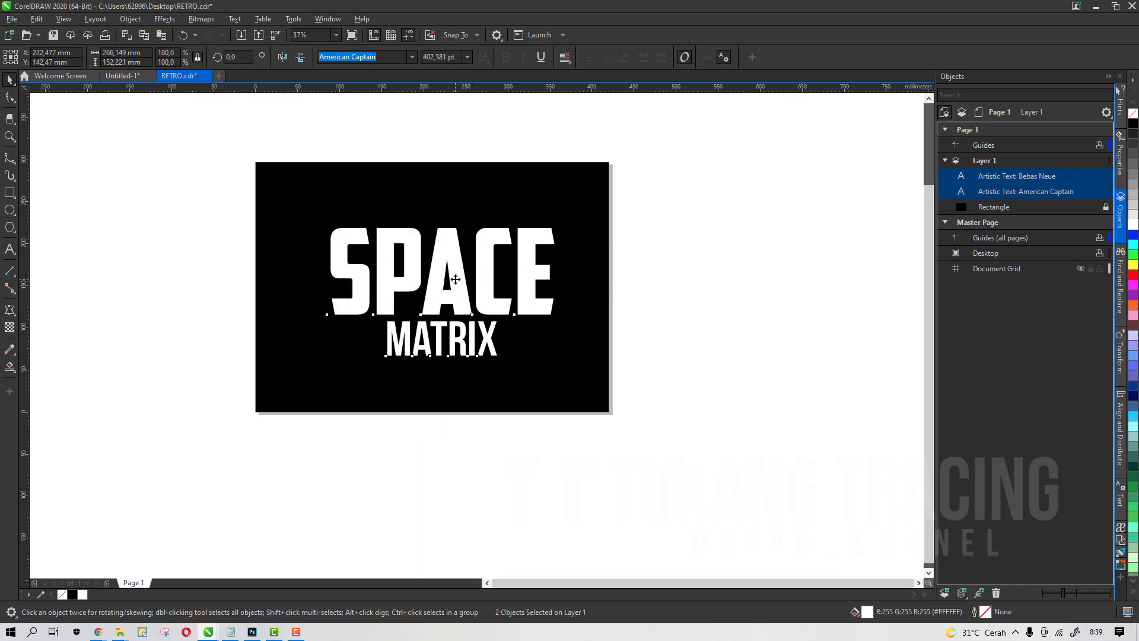
mouse_move(460, 287)
mouse_down()
mouse_move(476, 312)
mouse_move(461, 298)
mouse_up()
click(549, 443)
click(485, 295)
click(542, 411)
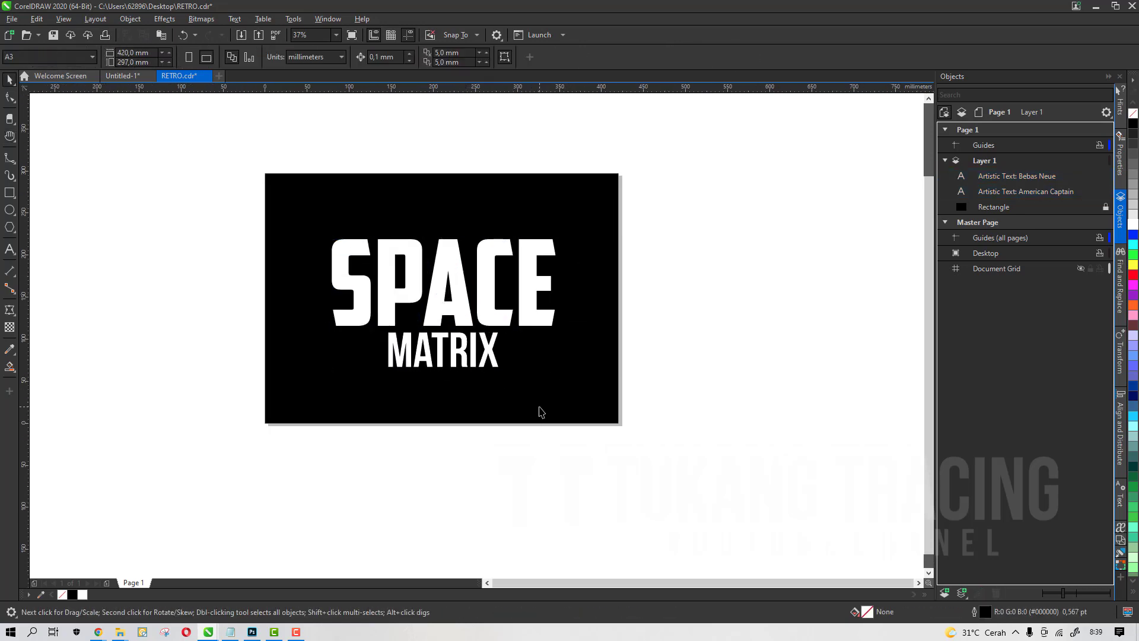
click(53, 36)
Copy the colour swatch groups from the Untitled document and paste them into the RETRO drawing
click(124, 76)
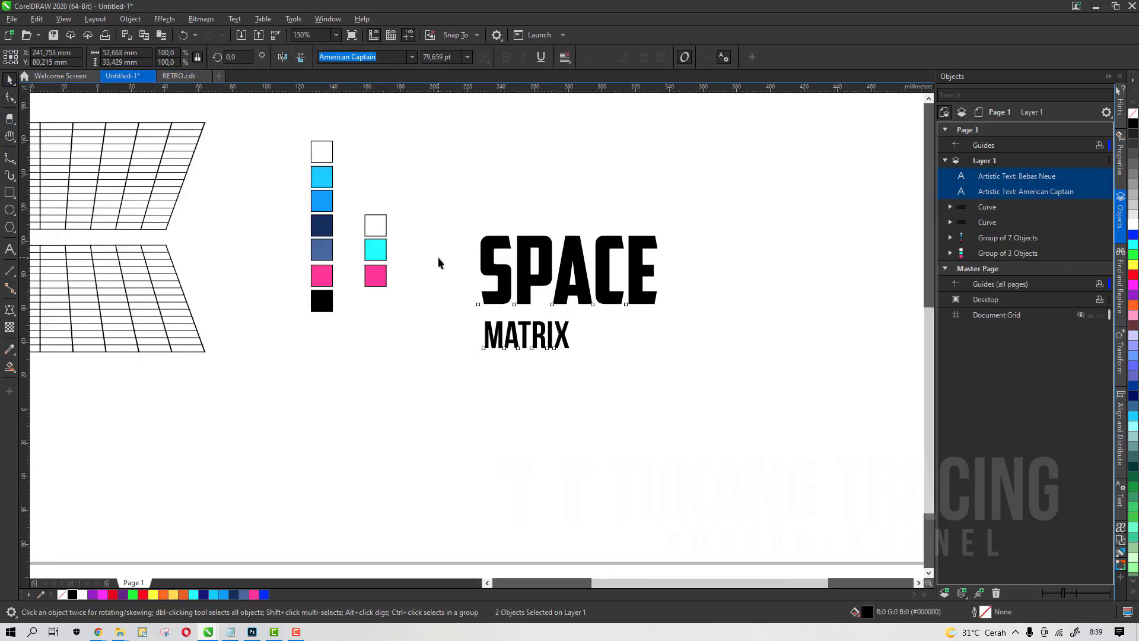
scroll(438, 258, down, 1)
drag(475, 122, 289, 350)
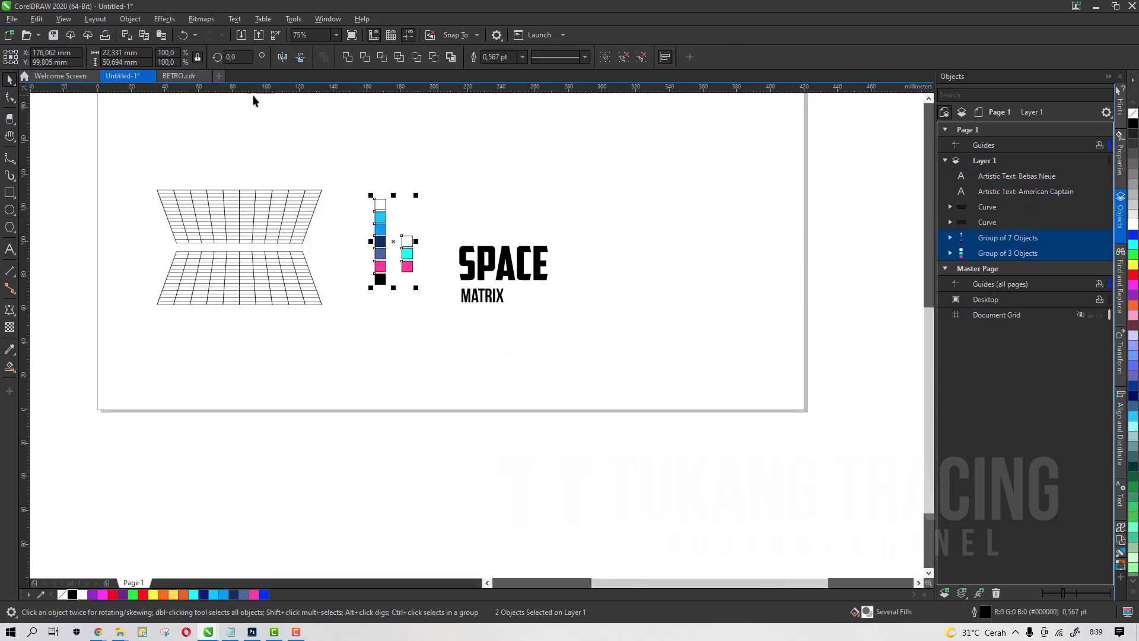
click(179, 76)
key(ctrl+v)
Move the pasted colour swatches beside the black background, to its right
drag(407, 294, 772, 466)
scroll(560, 244, up, 2)
drag(588, 298, 622, 261)
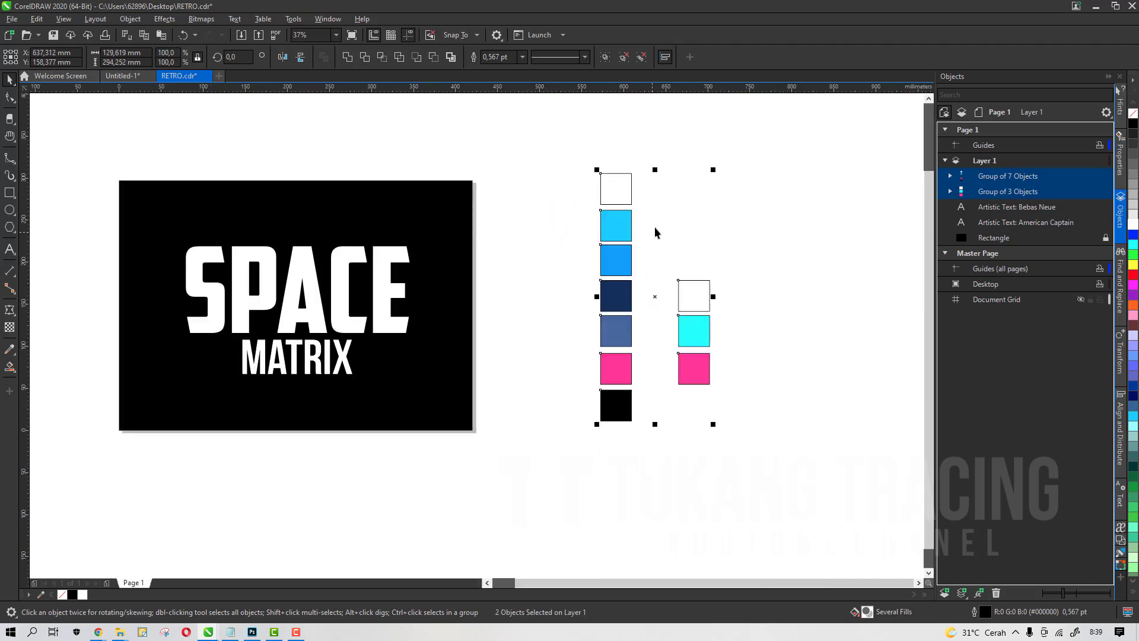
scroll(656, 230, up, 1)
scroll(566, 279, down, 1)
drag(574, 291, 570, 289)
click(480, 184)
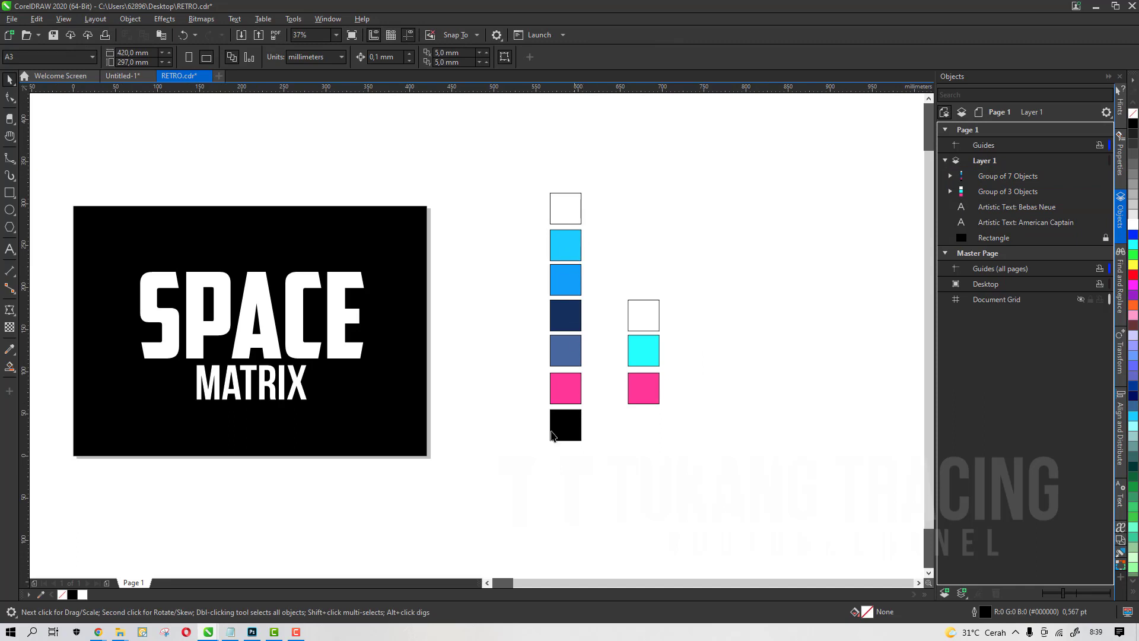
drag(494, 166, 755, 526)
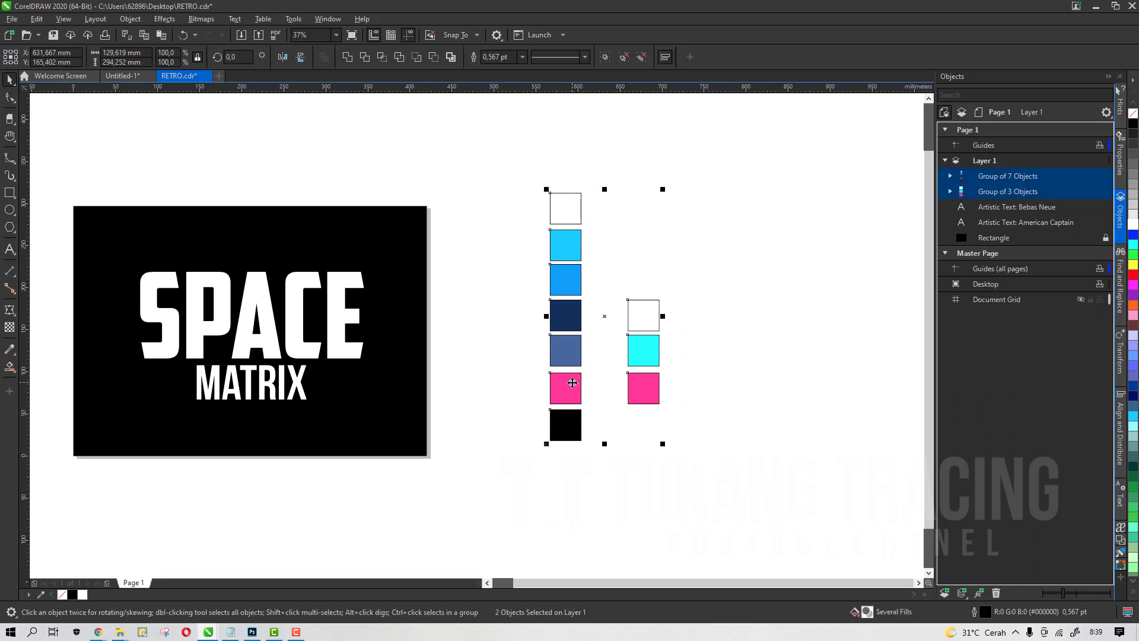
drag(572, 383, 513, 420)
Select the SPACE word and undo the last change
scroll(668, 359, down, 1)
scroll(392, 387, up, 1)
click(523, 317)
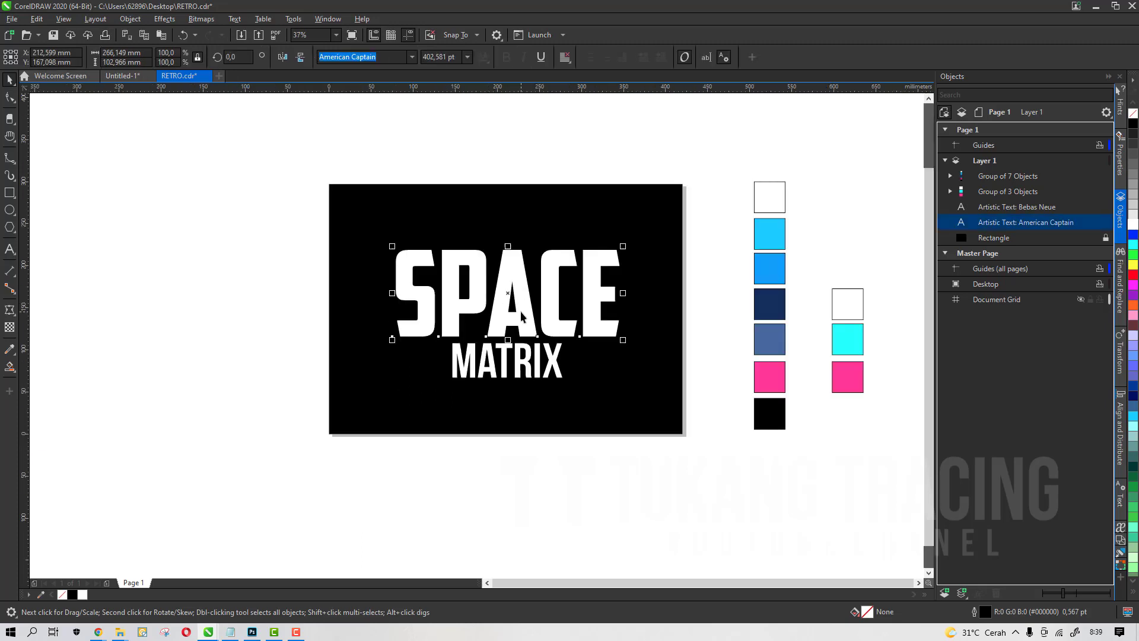
scroll(613, 323, up, 1)
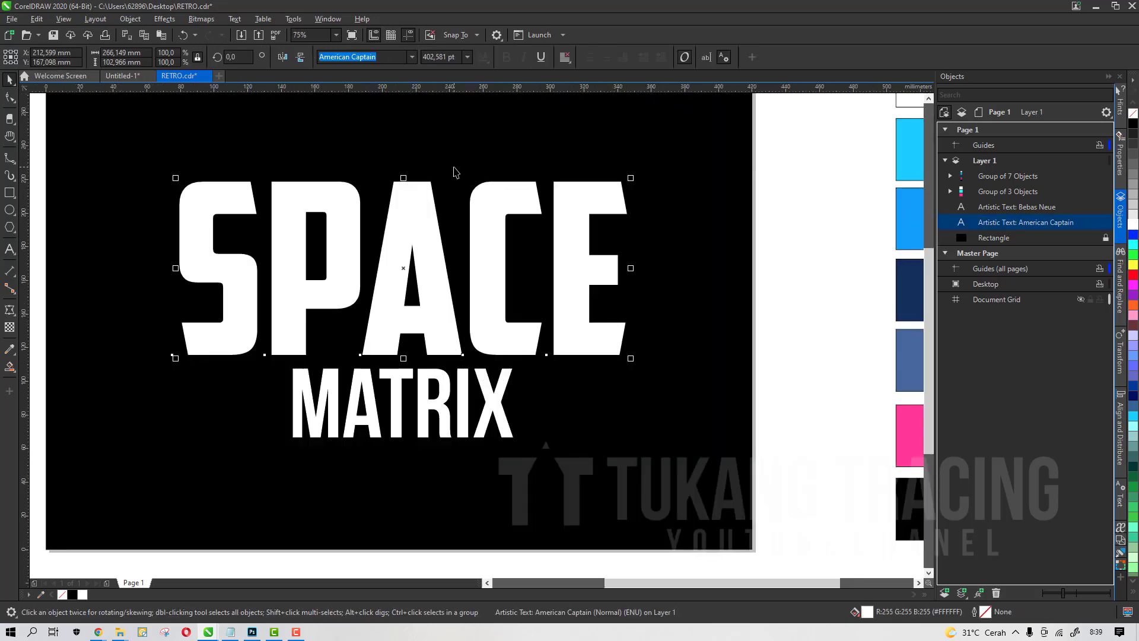
key(ctrl+z)
click(17, 321)
click(10, 328)
click(13, 318)
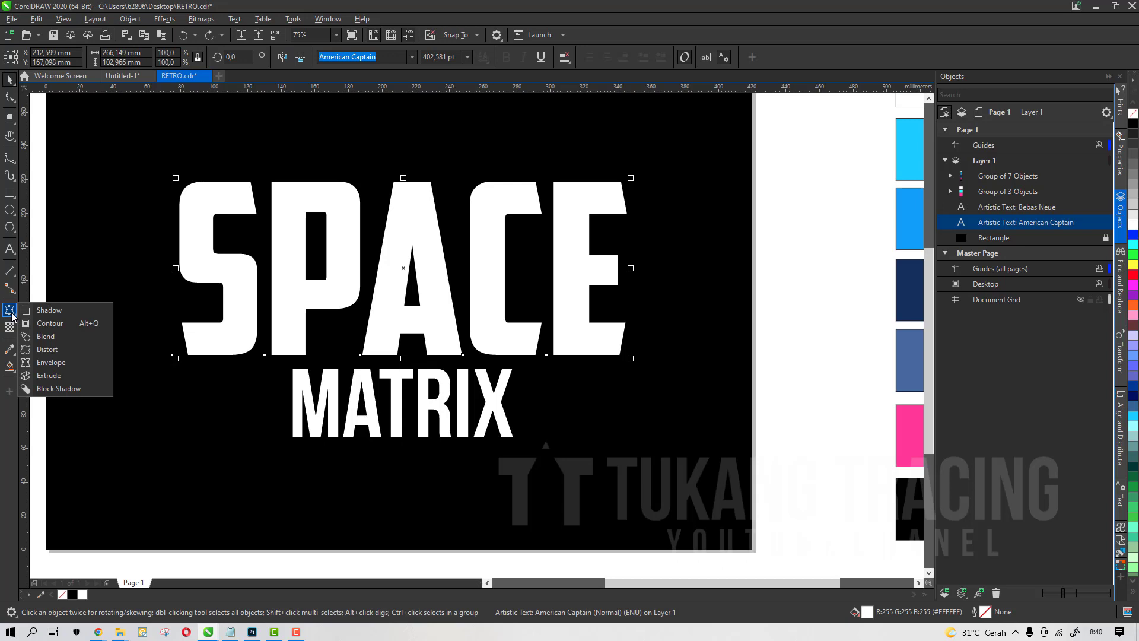
Apply a vertical fountain fill to the SPACE word with the Interactive Fill tool, running from its top to bottom
click(9, 366)
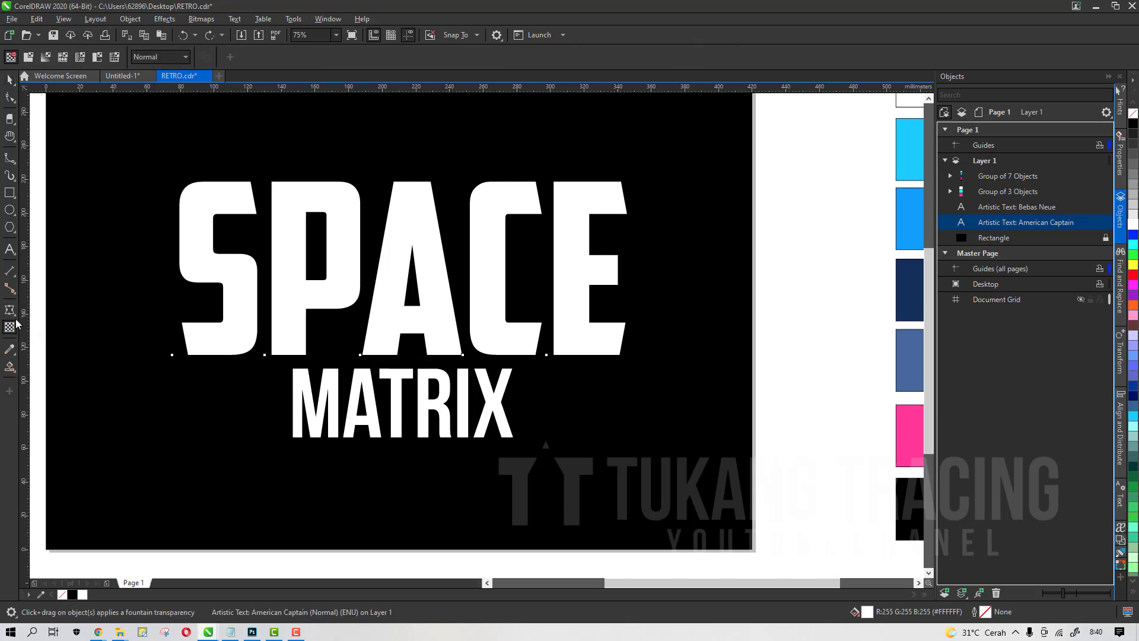
click(14, 371)
click(14, 371)
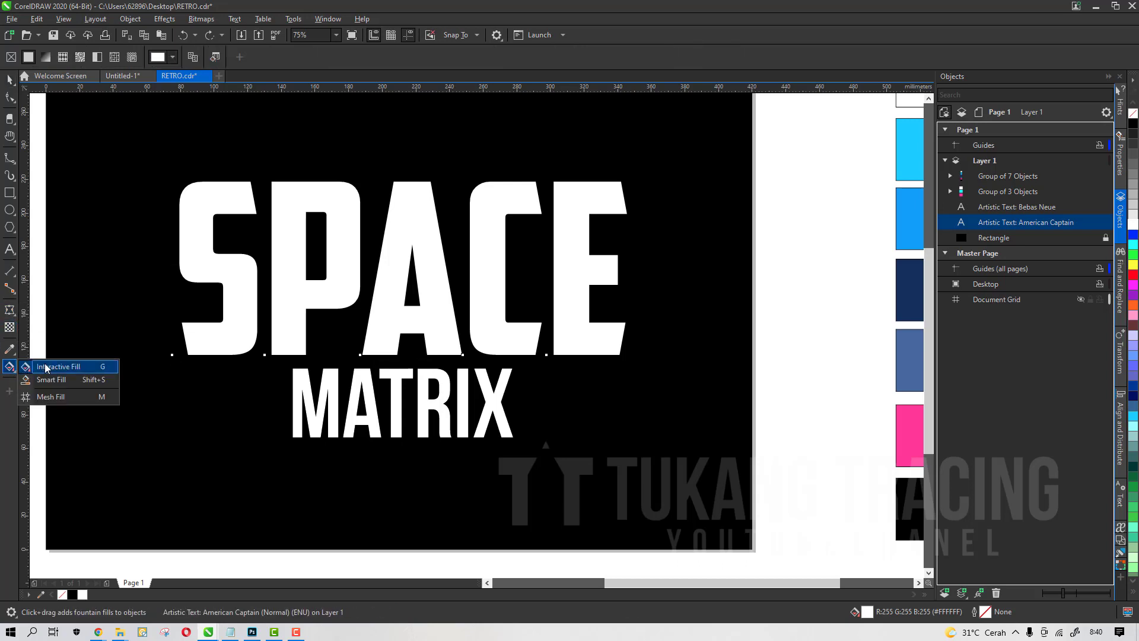
click(103, 371)
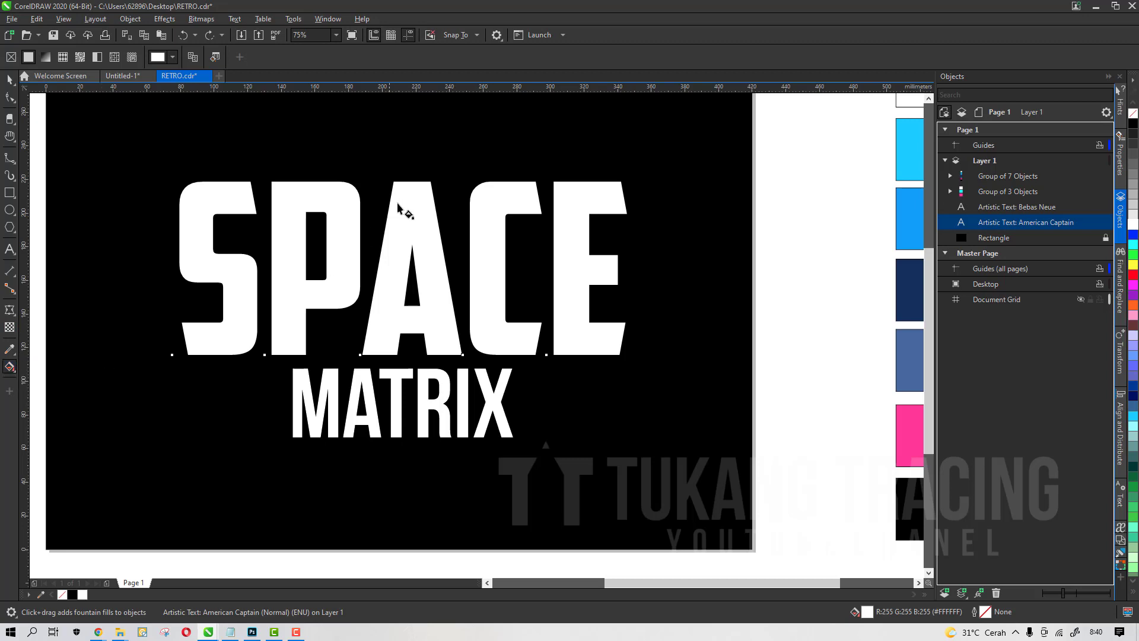
drag(409, 191, 409, 343)
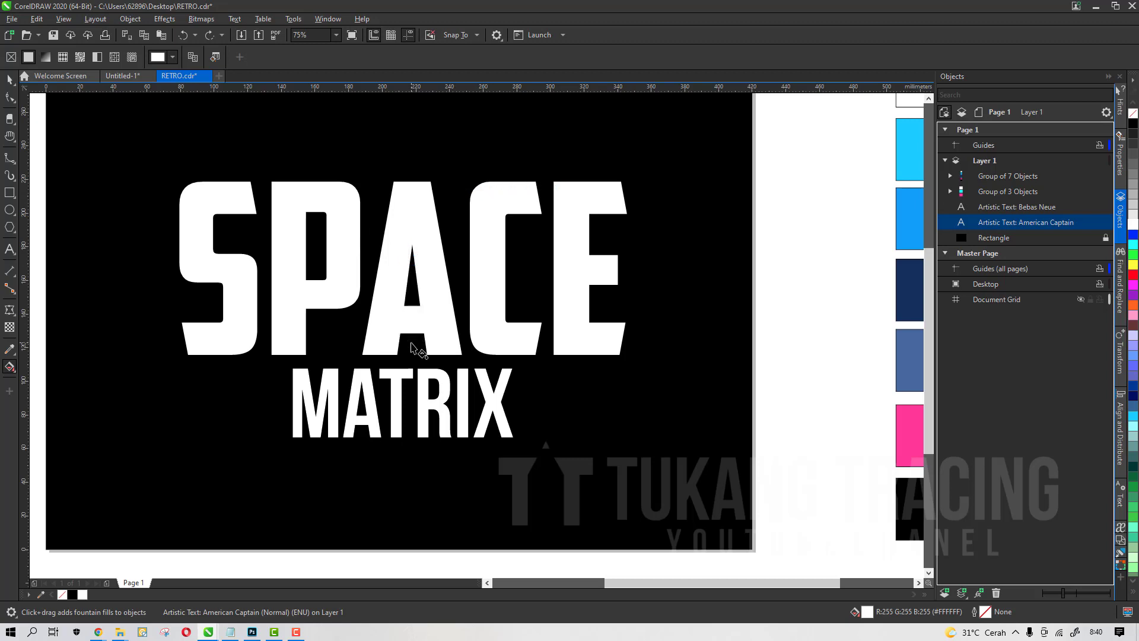
Set the top colour of the SPACE word's fountain fill to the light blue swatch using the eyedropper
click(409, 190)
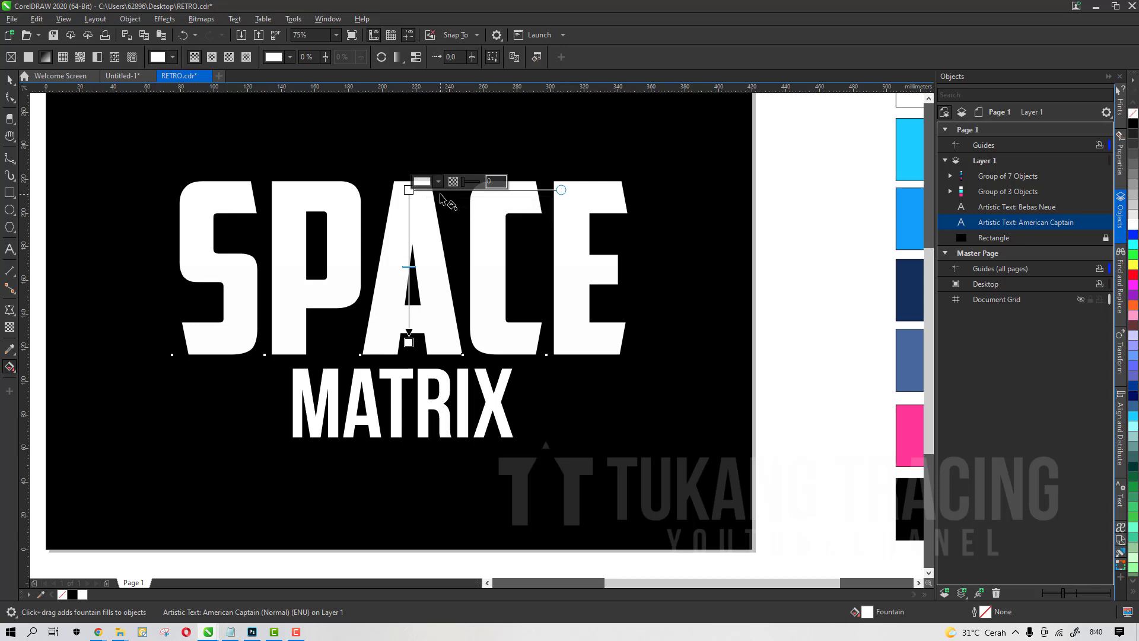
click(438, 181)
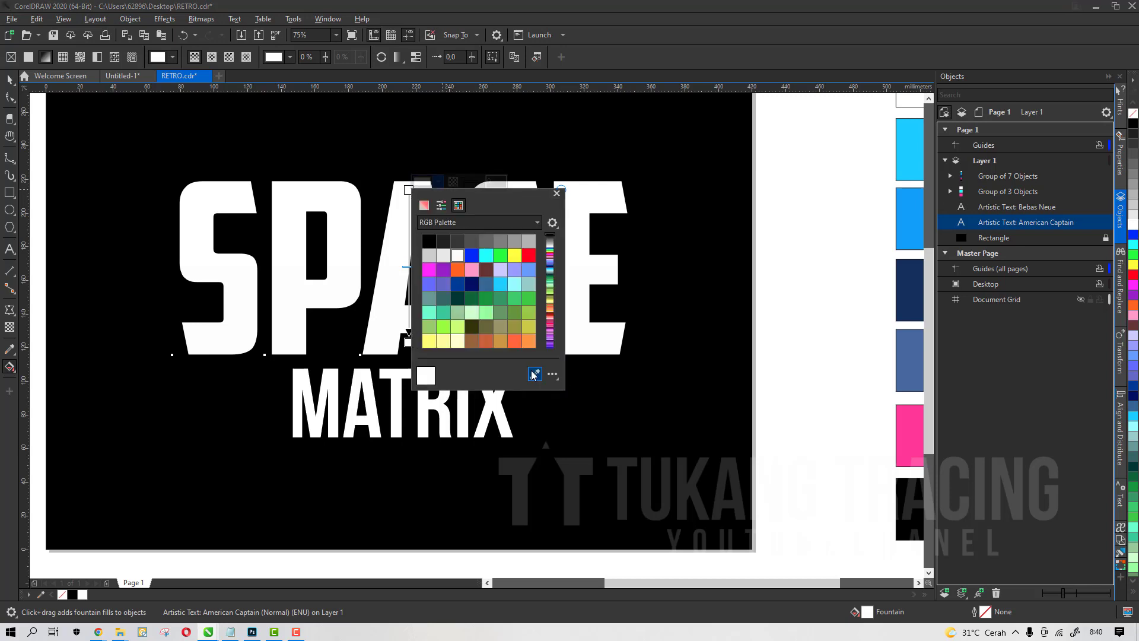
click(534, 374)
click(902, 147)
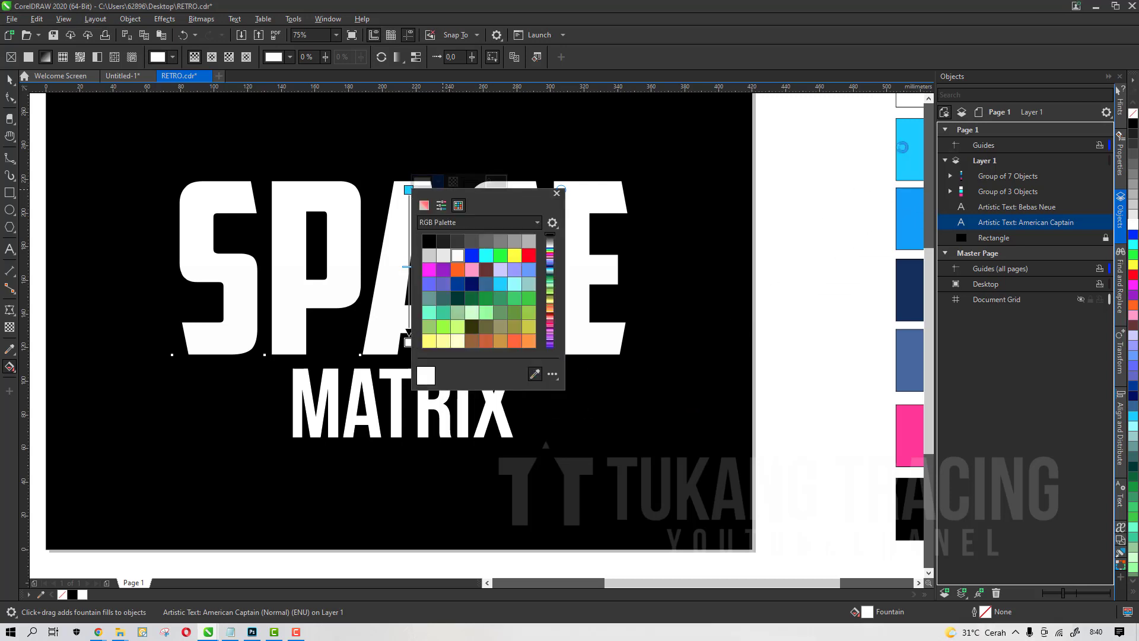
click(822, 260)
scroll(502, 299, down, 1)
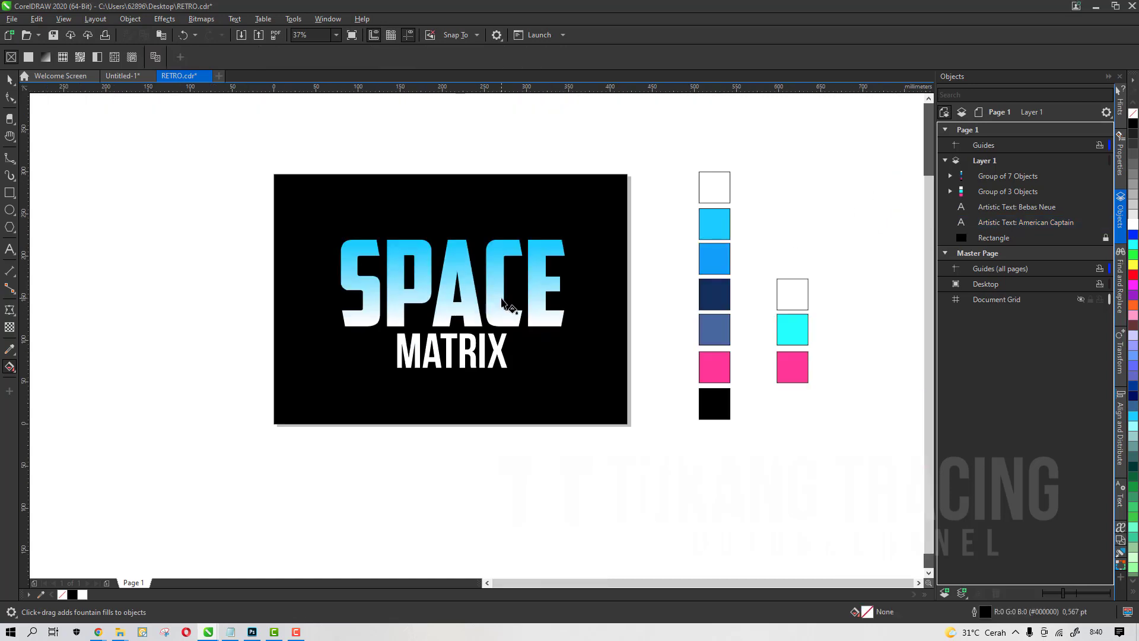
Move both colour swatch groups closer to the right edge of the black background
key(space)
click(707, 264)
shift+click(782, 314)
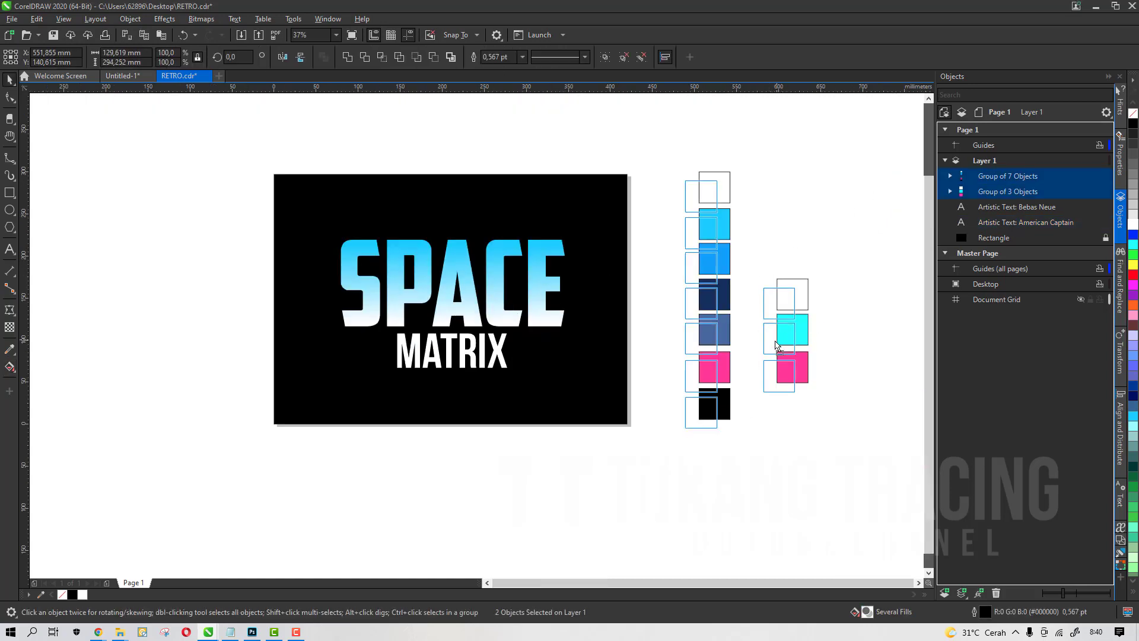
drag(782, 314, 726, 368)
click(806, 324)
scroll(736, 329, up, 1)
click(775, 359)
scroll(681, 337, down, 3)
click(721, 356)
scroll(688, 340, up, 2)
click(674, 335)
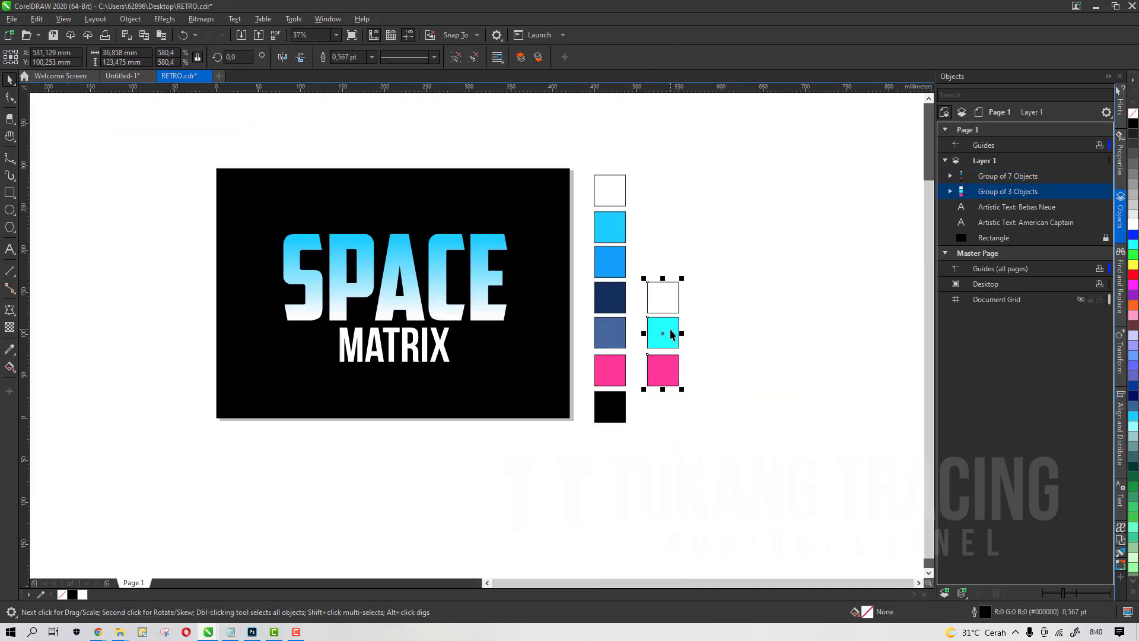
scroll(675, 335, up, 1)
click(664, 292)
scroll(663, 293, down, 1)
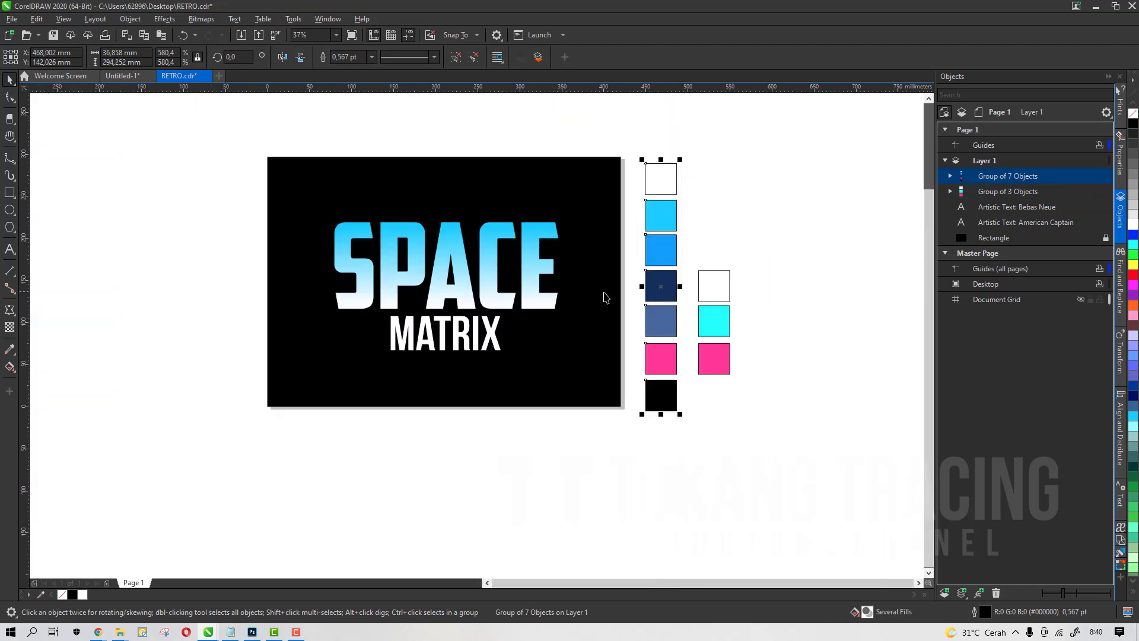
Set the bottom colour of the SPACE word's fountain fill to the pink swatch using the eyedropper
scroll(603, 297, up, 1)
click(325, 328)
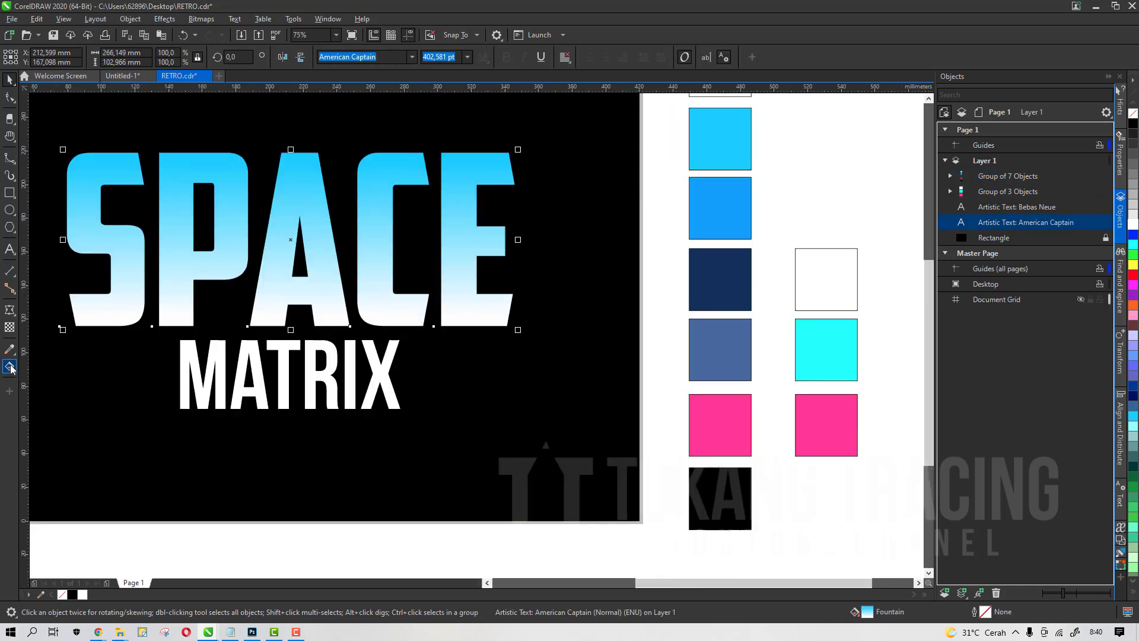
click(11, 367)
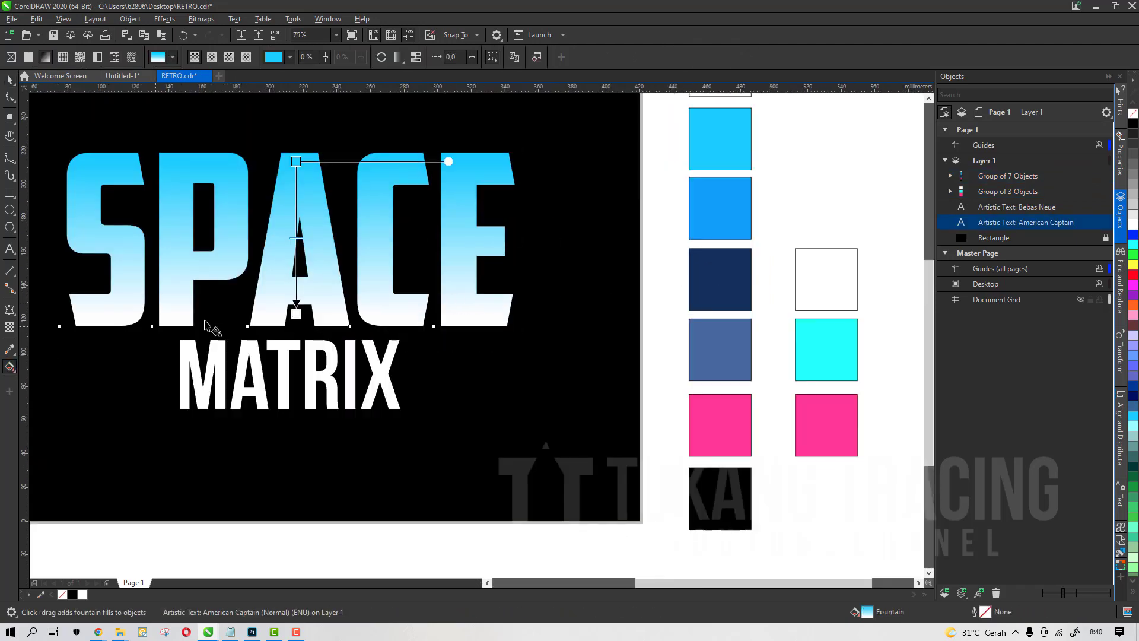
click(297, 315)
click(312, 305)
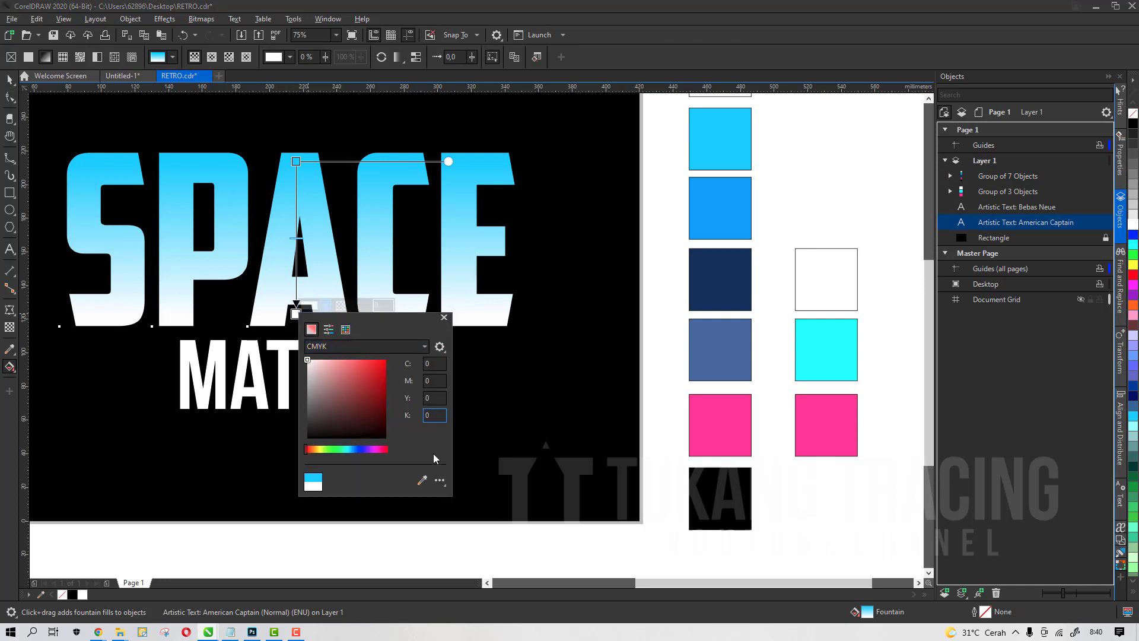
click(422, 481)
click(731, 408)
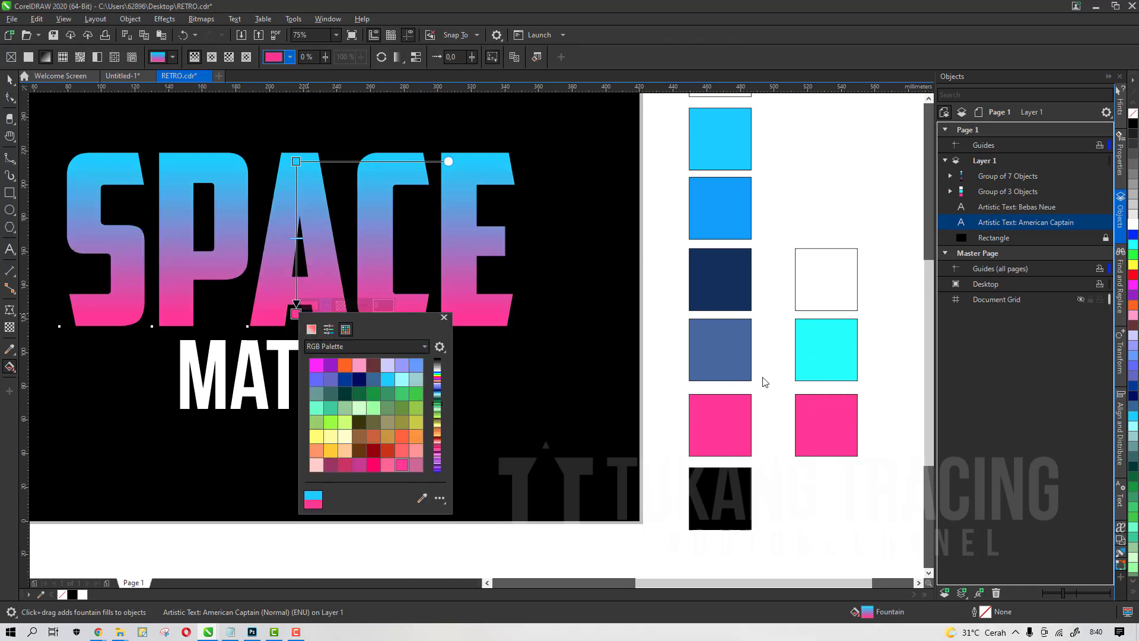
click(765, 381)
scroll(611, 325, down, 2)
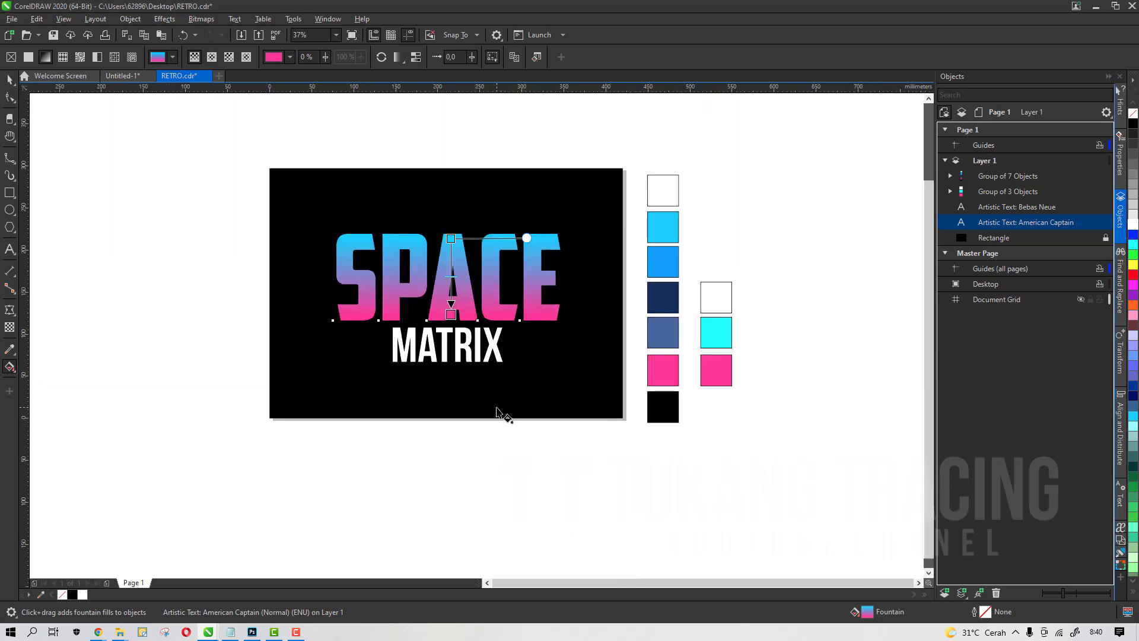
Move the fountain fill's top node slightly down on the SPACE word
key(space)
scroll(446, 294, up, 2)
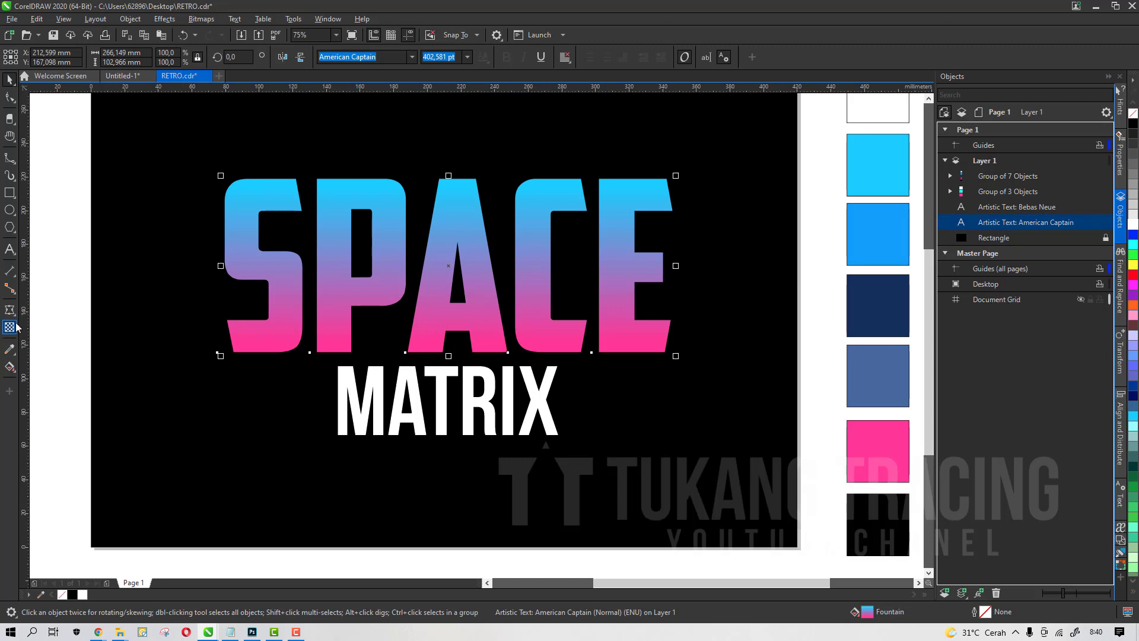
key(space)
drag(452, 188, 455, 215)
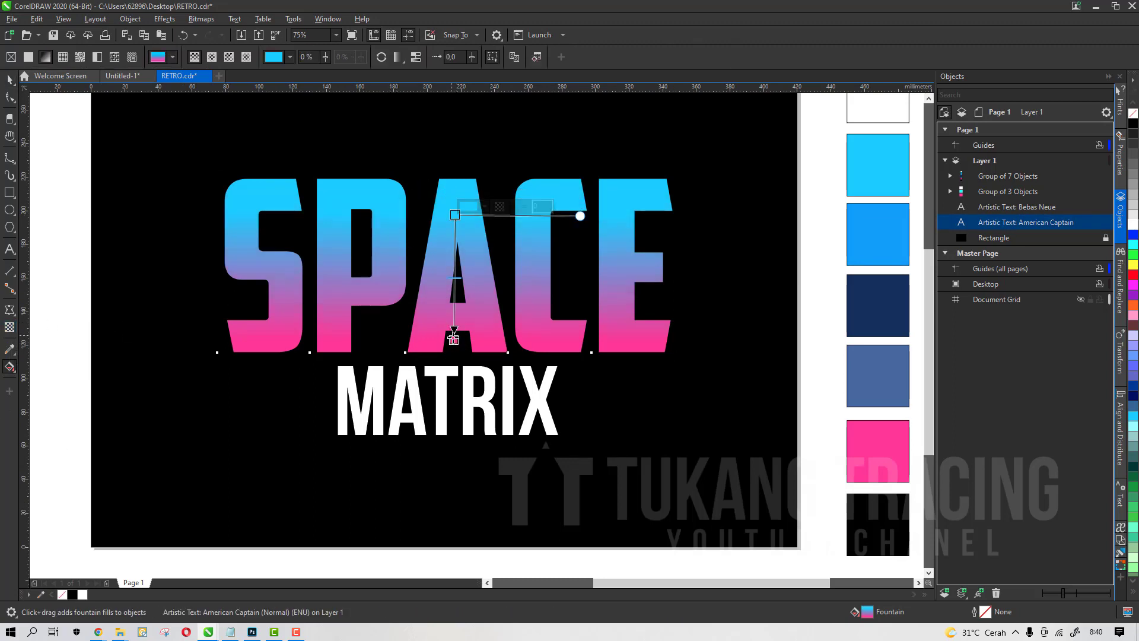
key(space)
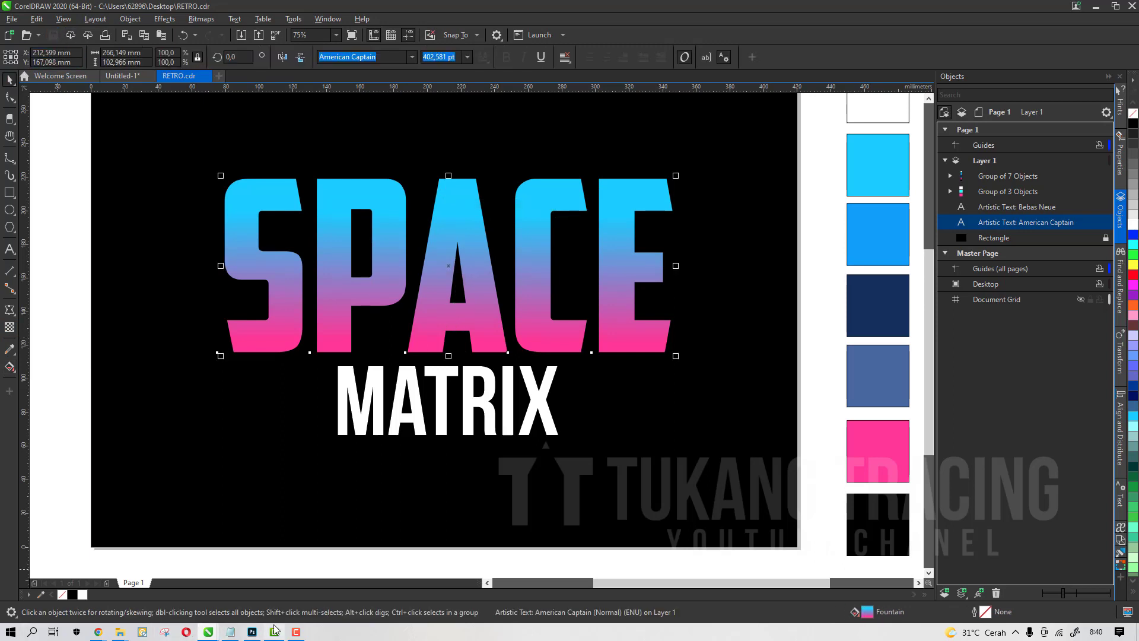
click(296, 632)
click(75, 288)
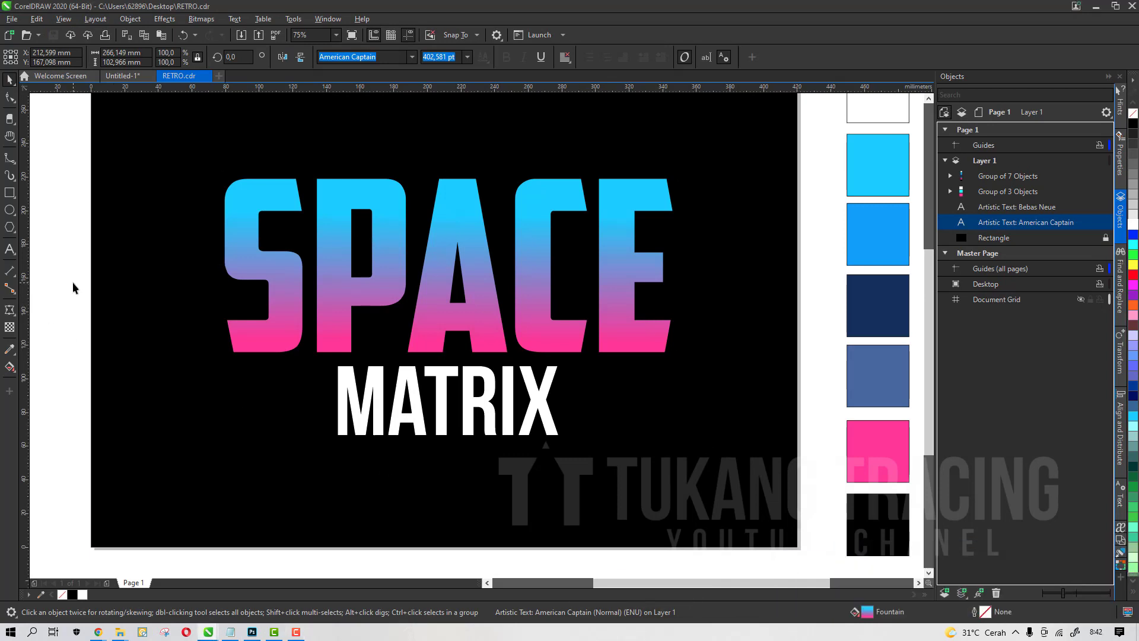
Draw a horizontal rectangle about 289 mm wide and 23 mm tall across the middle of SPACE and fill it white
click(10, 192)
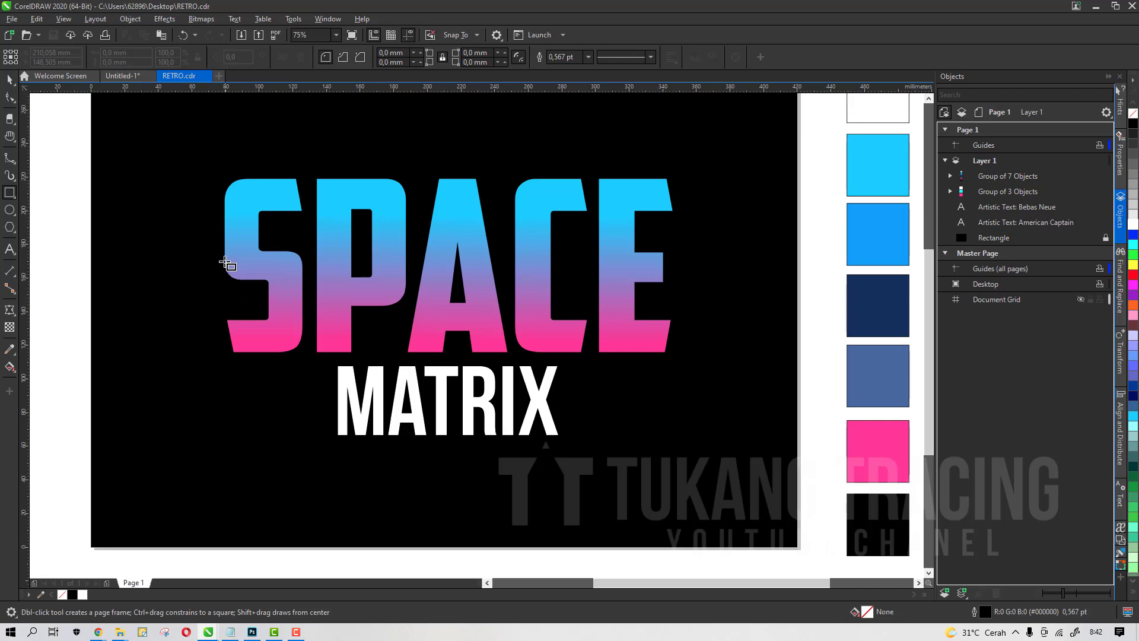
drag(208, 242, 695, 281)
key(space)
scroll(481, 255, up, 2)
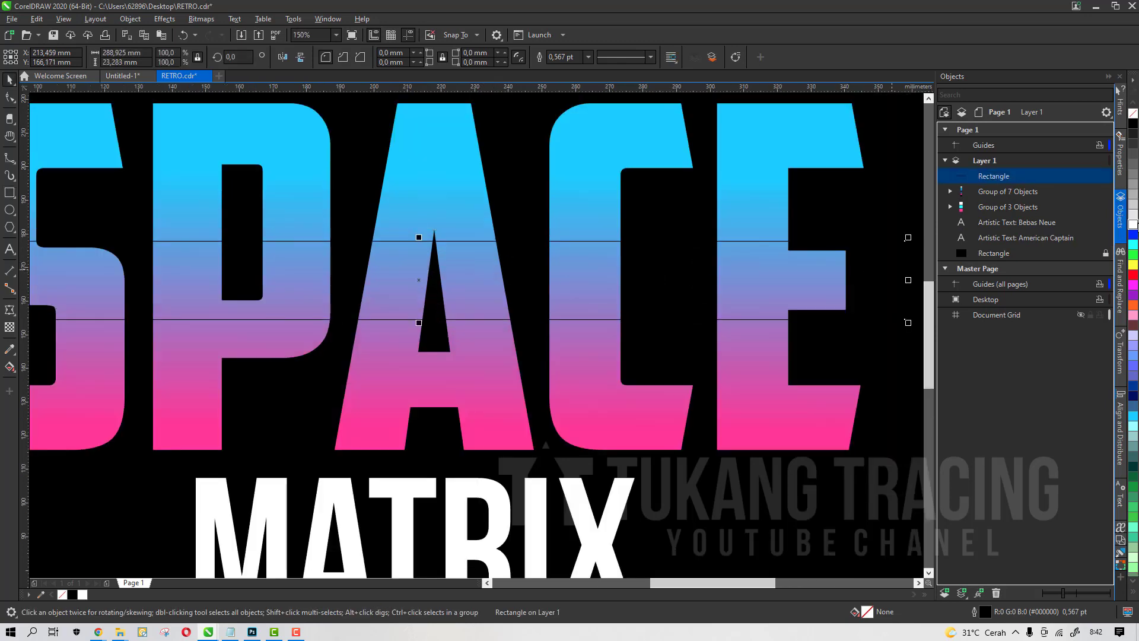
click(1134, 224)
scroll(624, 311, down, 2)
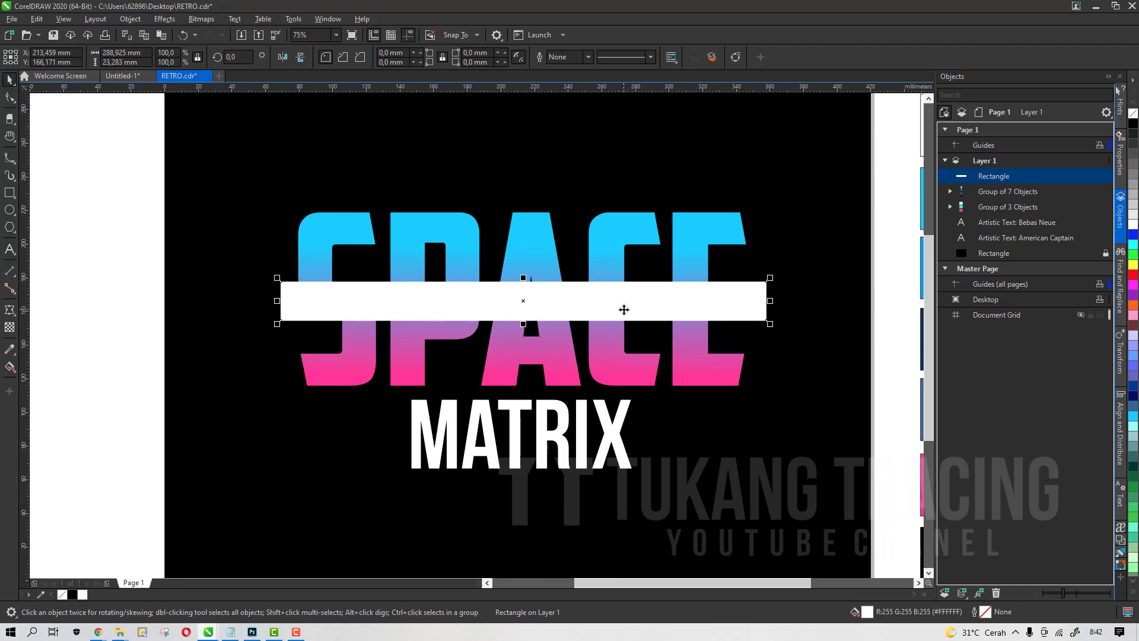
drag(624, 309, 625, 313)
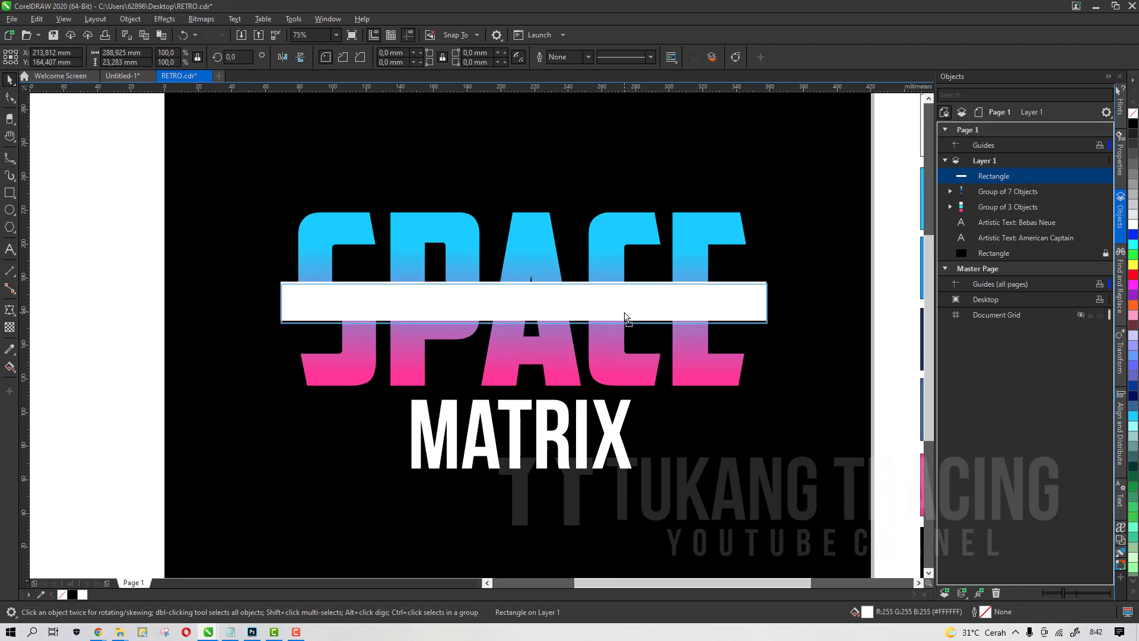
Apply a Gaussian Blur with a 34,3 pixel radius to the white rectangle
click(165, 19)
mouse_move(192, 90)
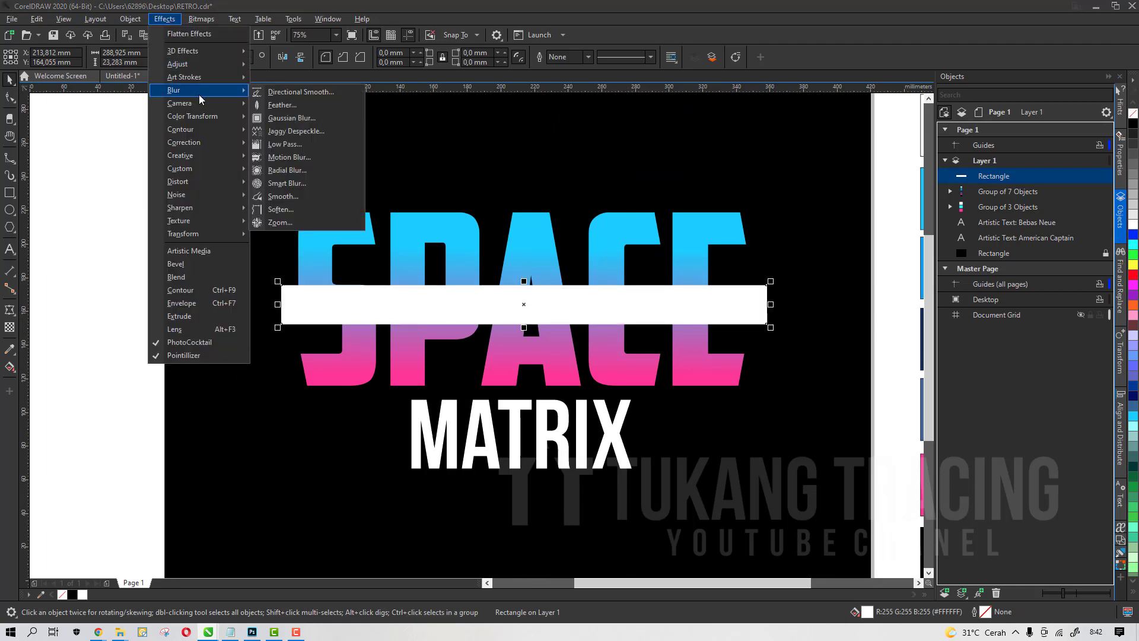
click(285, 118)
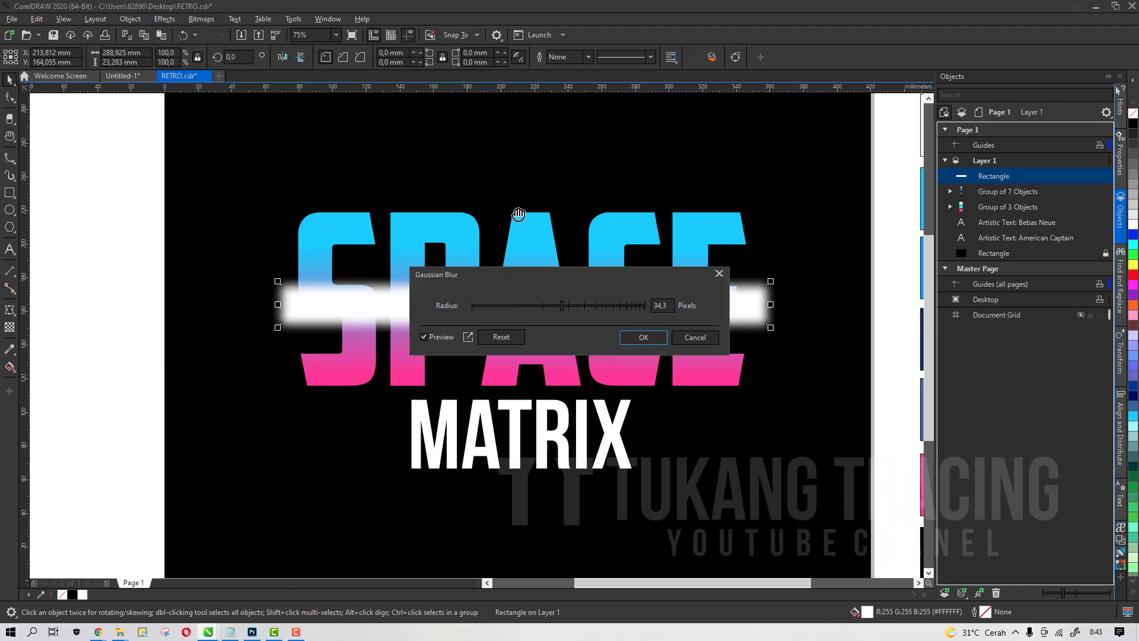
drag(599, 275, 627, 146)
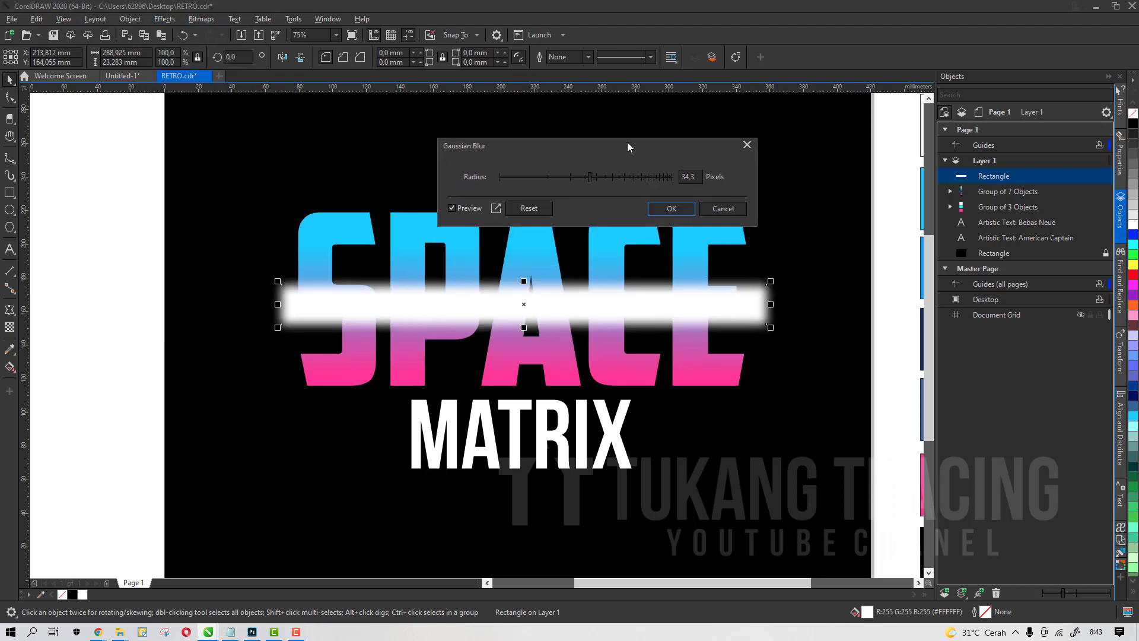
click(656, 215)
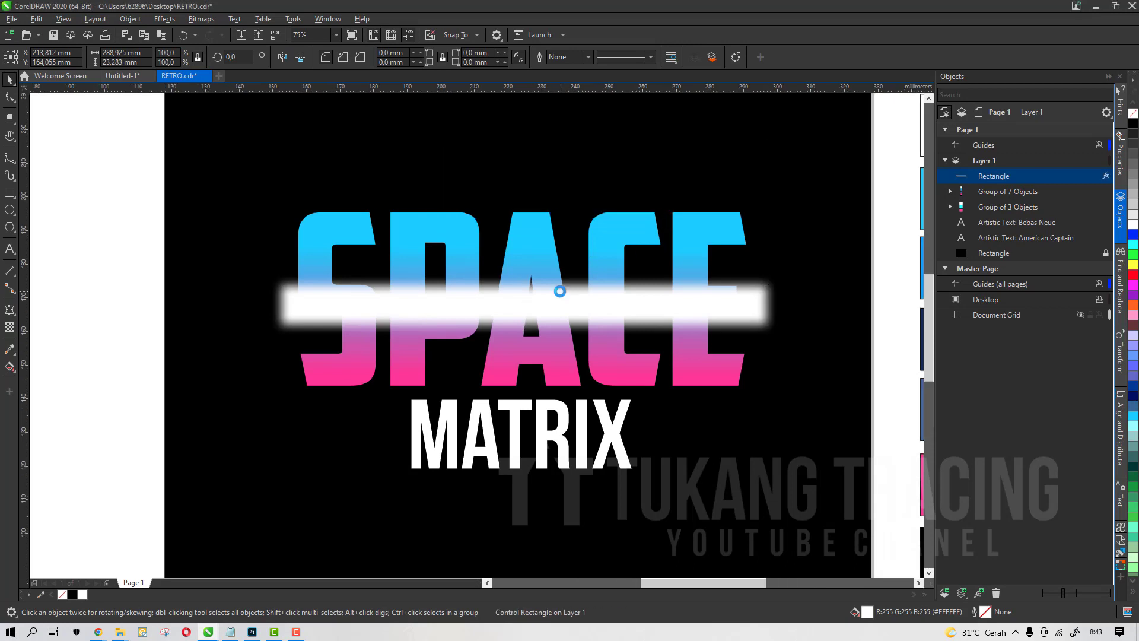
scroll(562, 290, up, 3)
drag(562, 330, 565, 308)
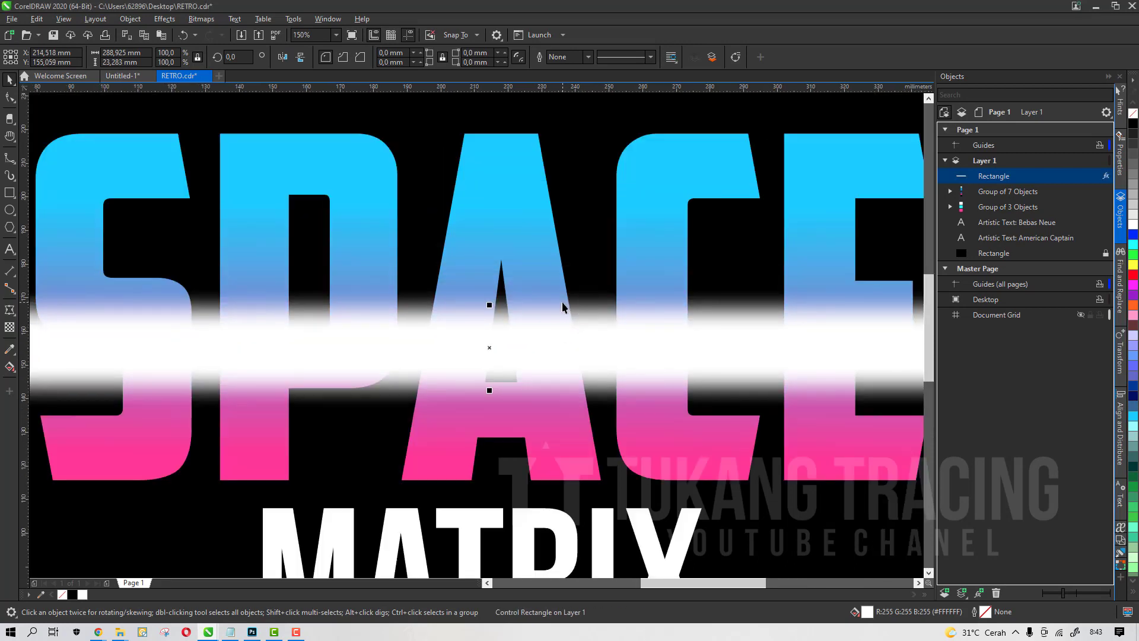
key(ctrl+z)
PowerClip the blurred white rectangle inside the SPACE word
right_click(563, 303)
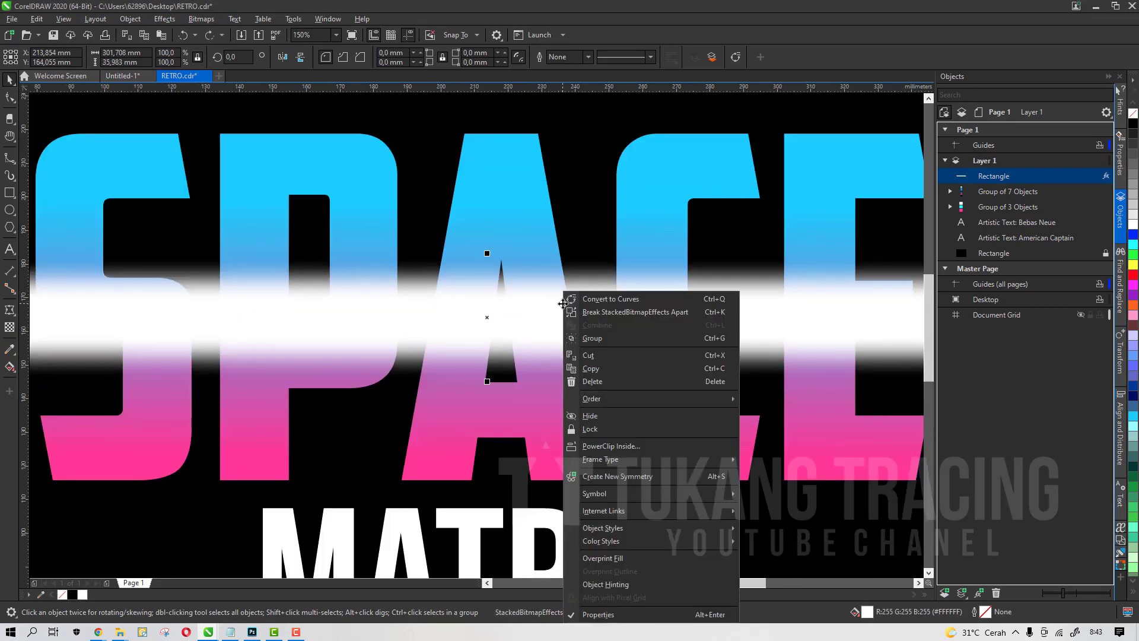
click(597, 451)
click(497, 203)
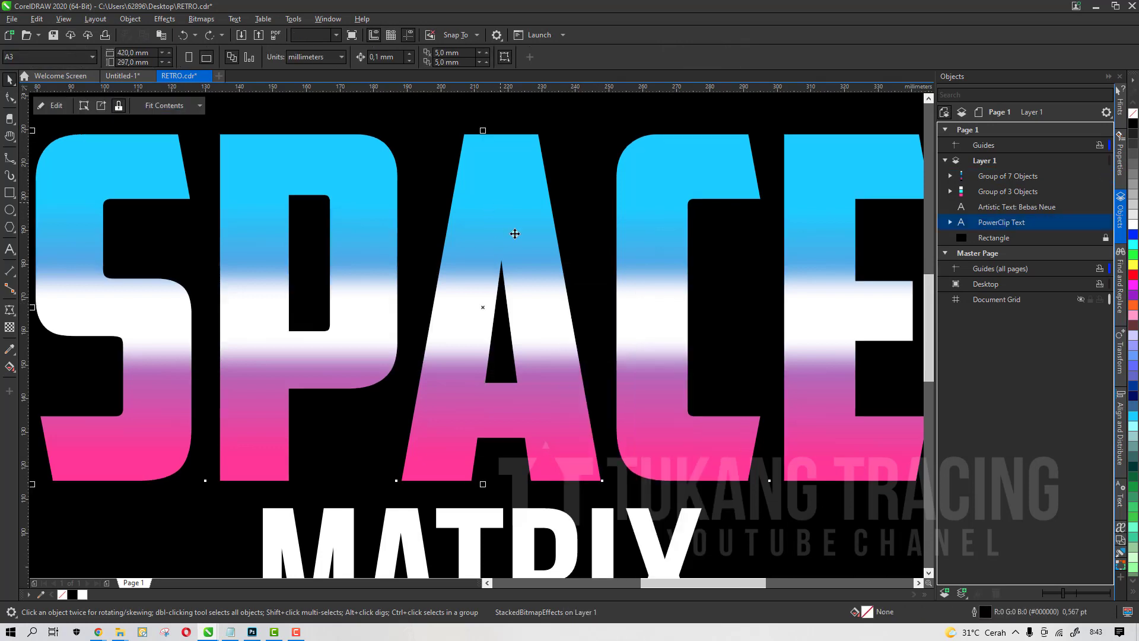
scroll(528, 273, down, 2)
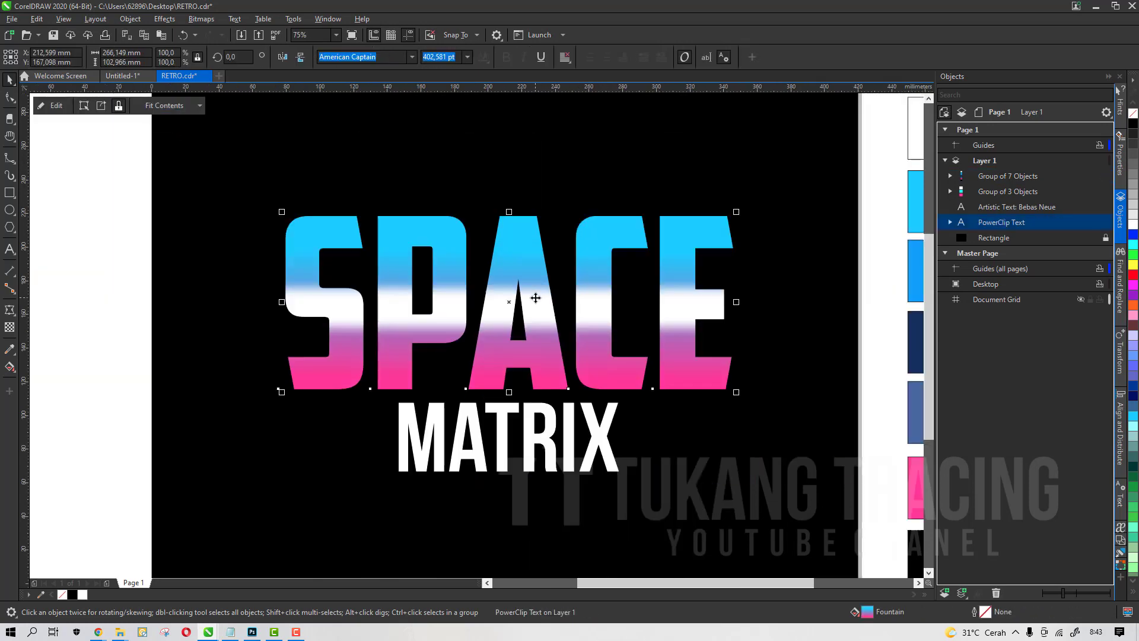
click(110, 325)
Draw a thin rectangle about 302 mm wide across the middle of SPACE and set its height to about 11 mm
click(516, 307)
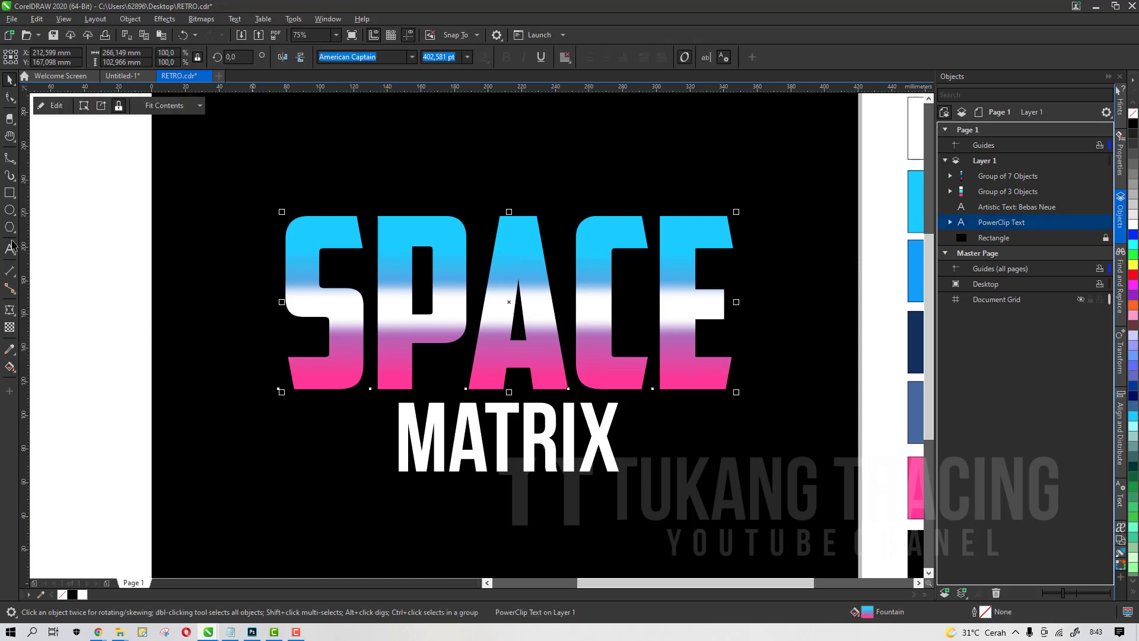
click(9, 194)
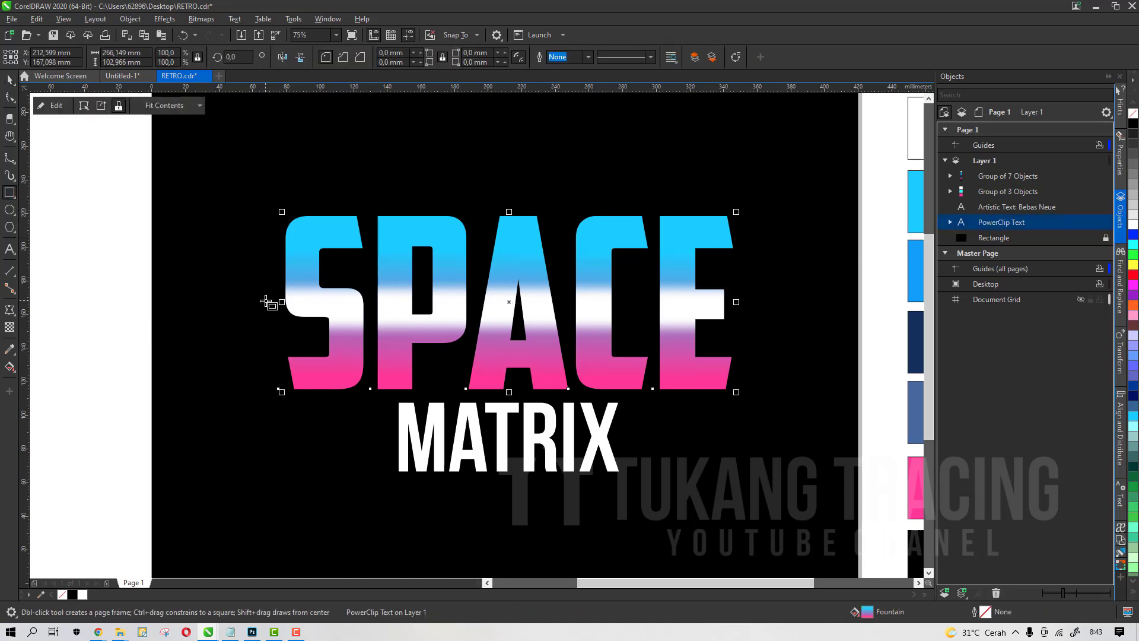
drag(265, 300, 774, 316)
key(space)
scroll(560, 307, up, 2)
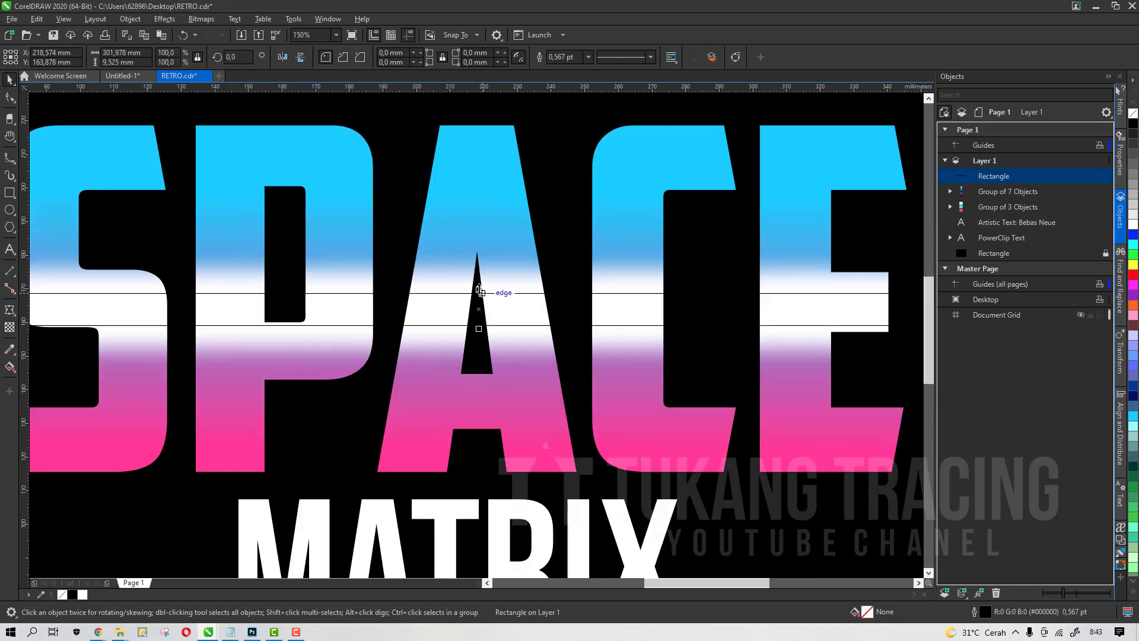
scroll(479, 283, up, 2)
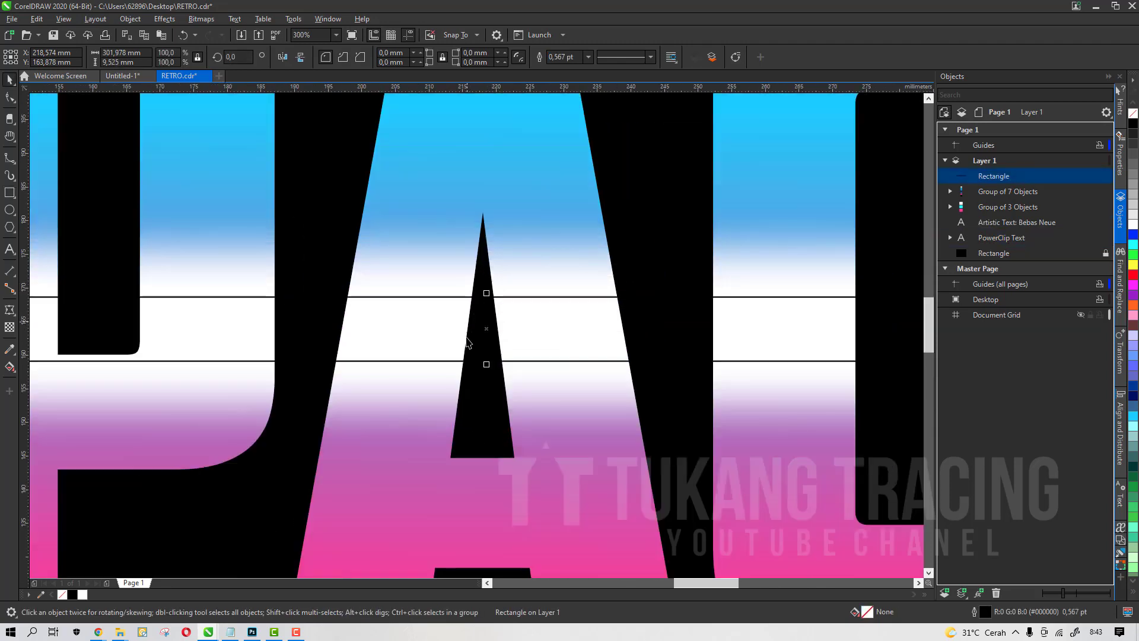
drag(486, 366, 487, 375)
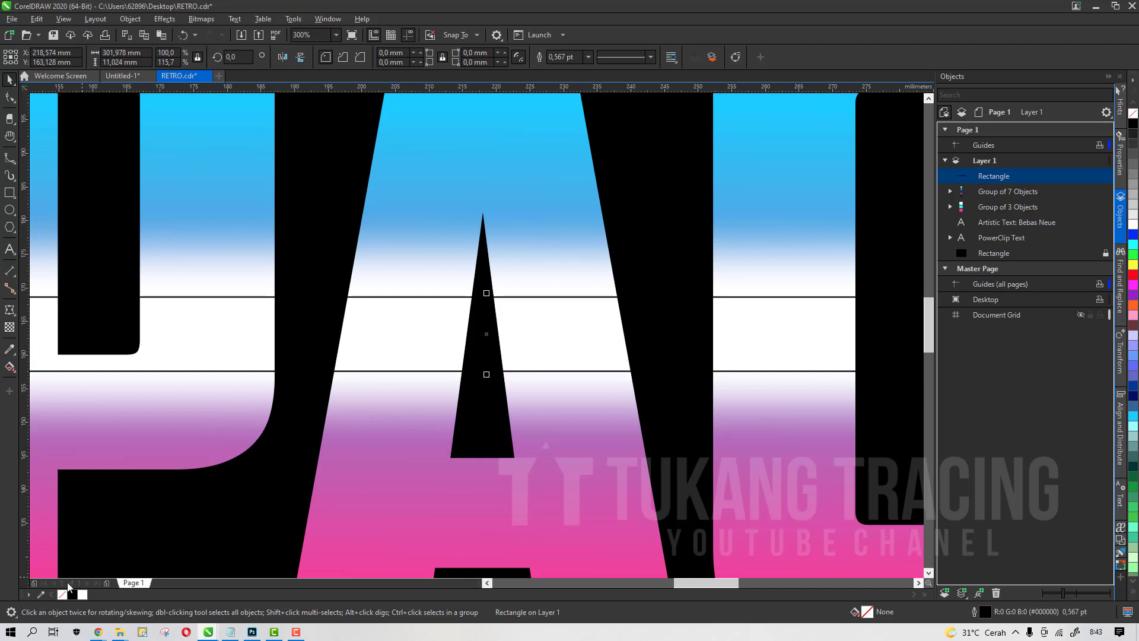
Fill the thin rectangle with the navy colour from the swatches
scroll(478, 225, down, 5)
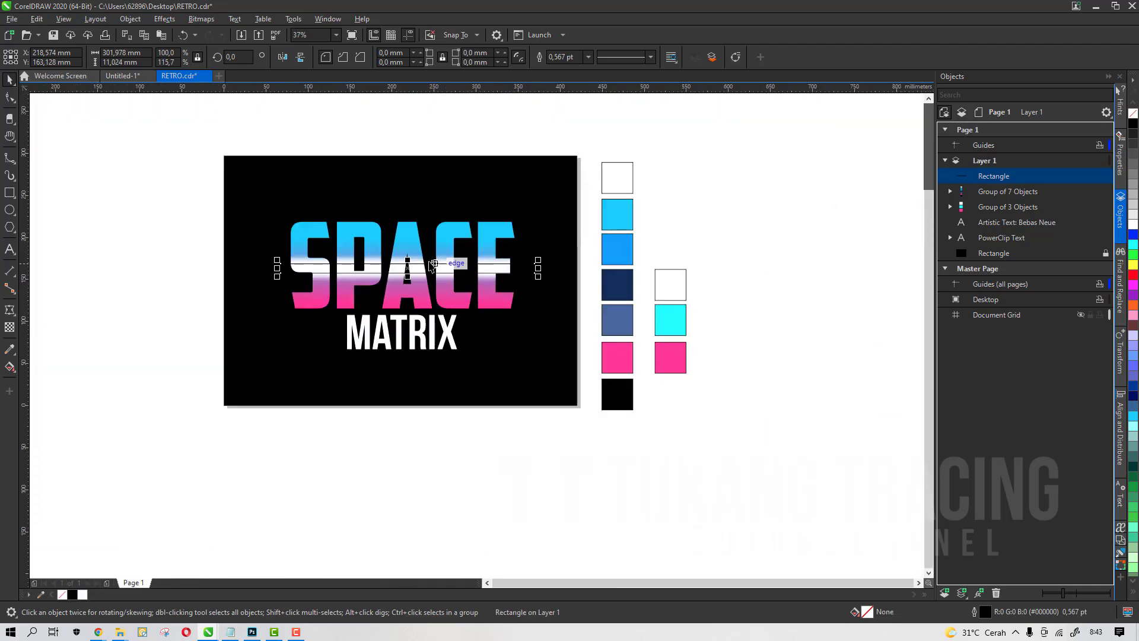
scroll(580, 283, up, 1)
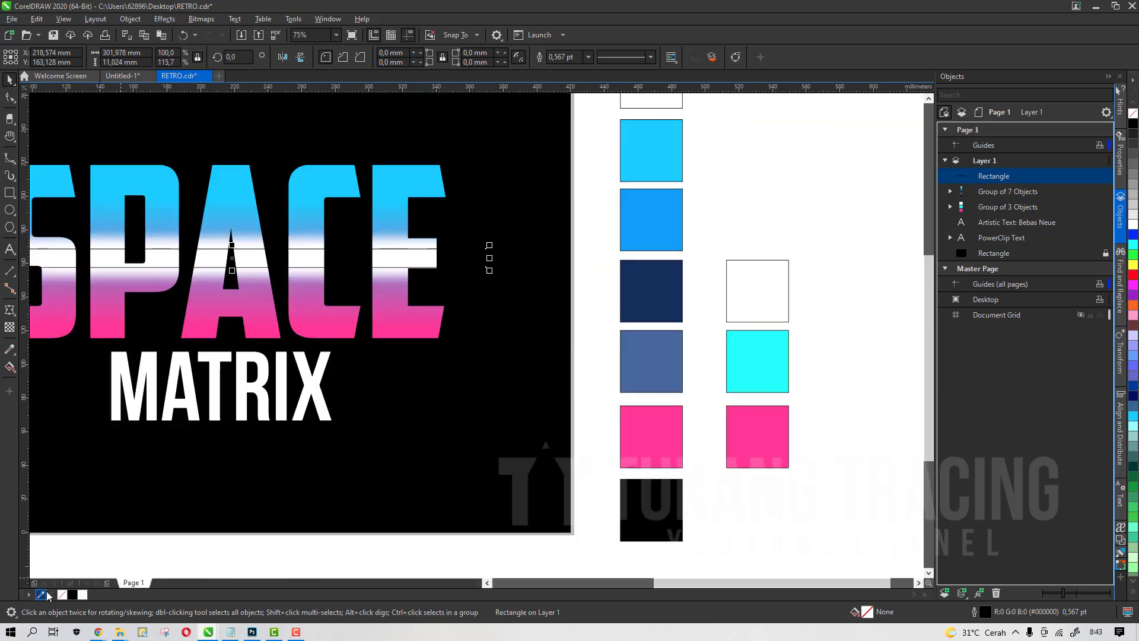
click(666, 304)
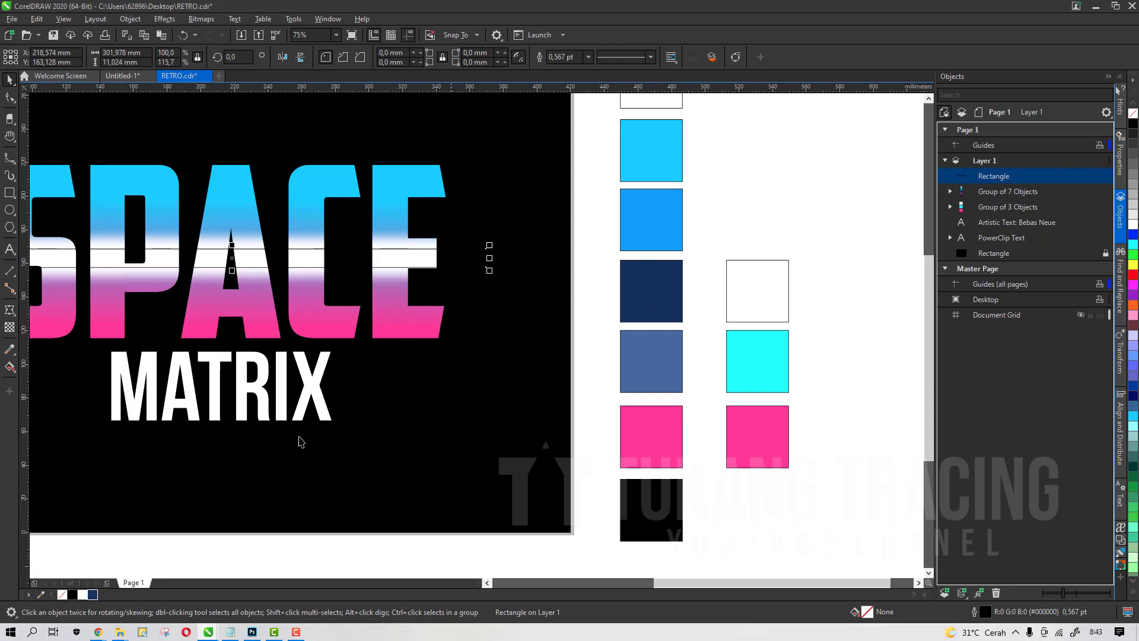
click(93, 595)
scroll(134, 561, down, 2)
double_click(72, 594)
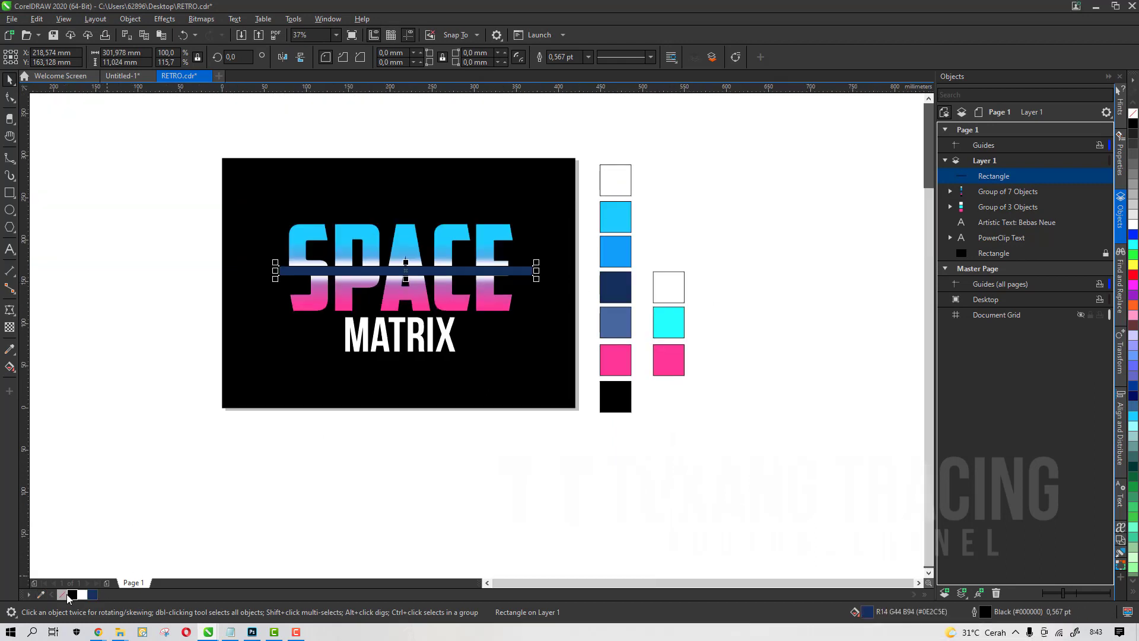
Remove the outline from the navy rectangle and nudge it slightly left
click(611, 450)
right_click(62, 595)
scroll(359, 261, up, 2)
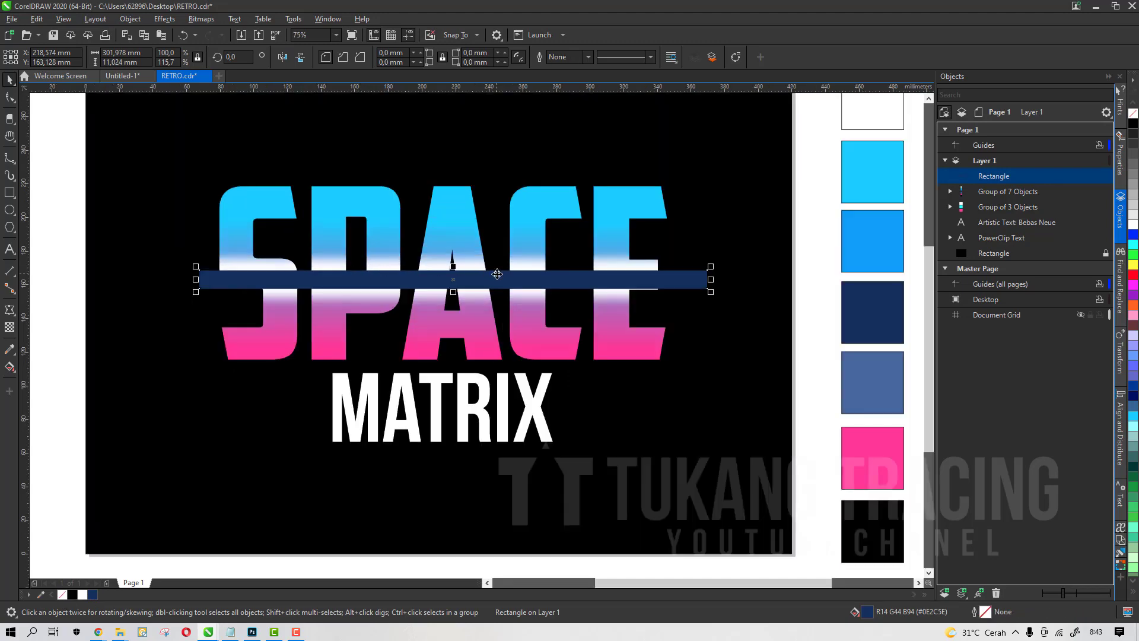
drag(498, 273, 490, 275)
scroll(451, 283, up, 2)
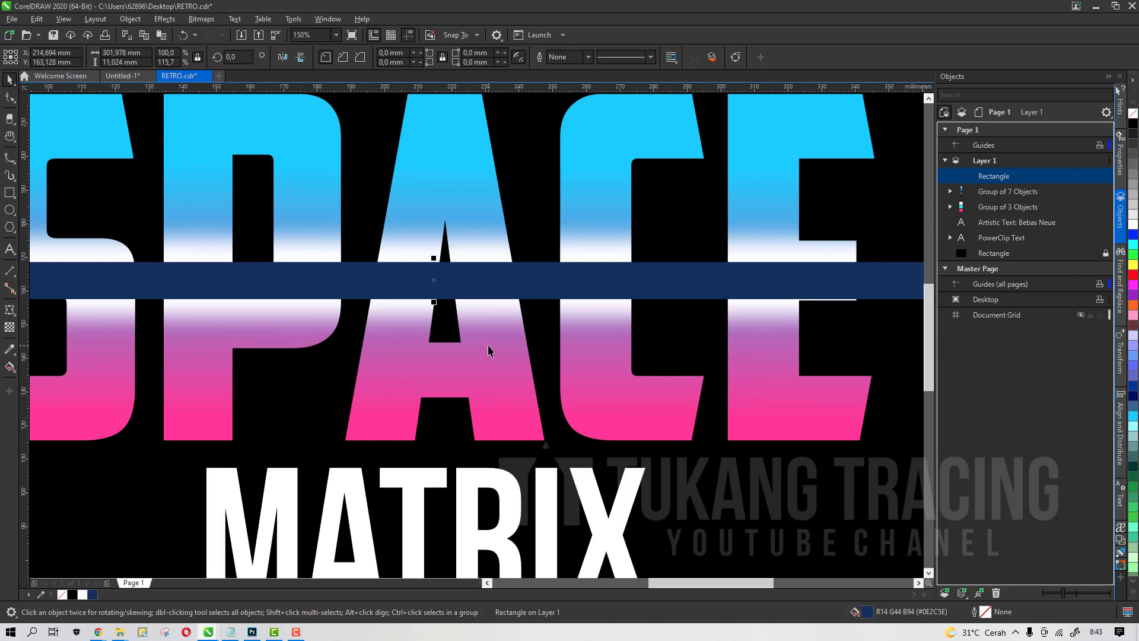
Apply a linear fountain transparency to the navy rectangle, fading it from solid at the top to clear below
click(9, 327)
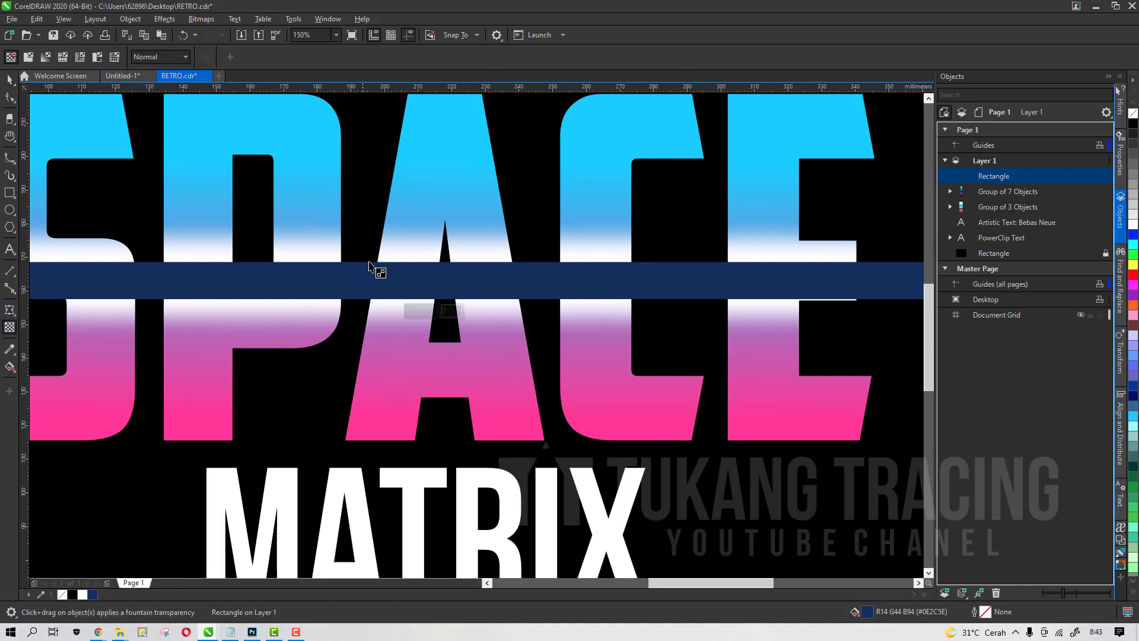
drag(442, 274, 442, 298)
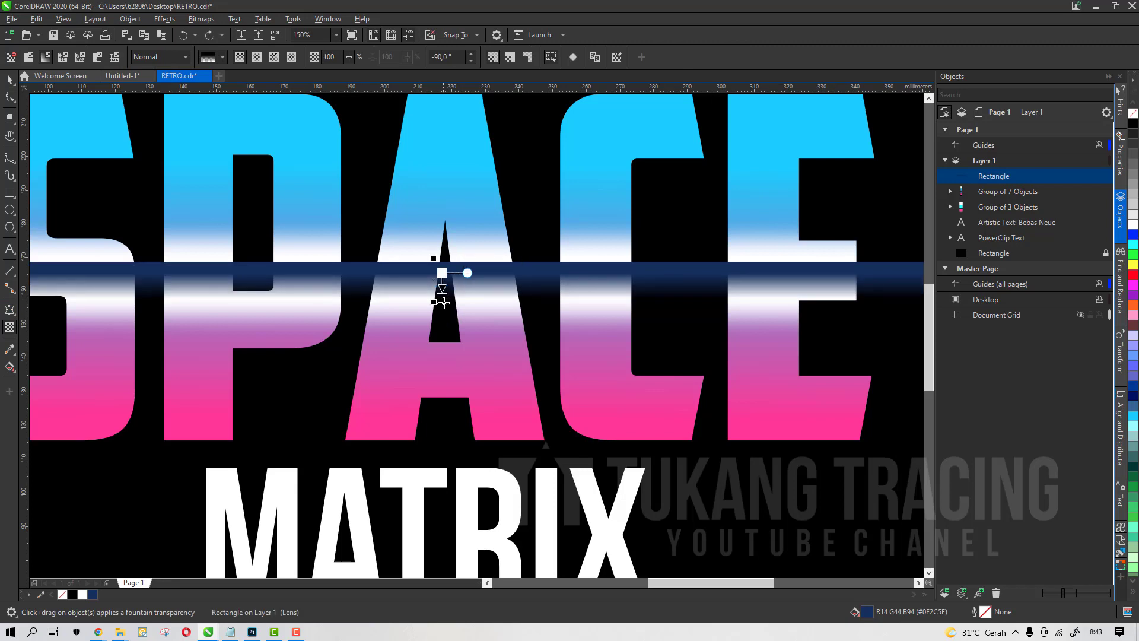
key(space)
drag(434, 302, 433, 327)
click(9, 327)
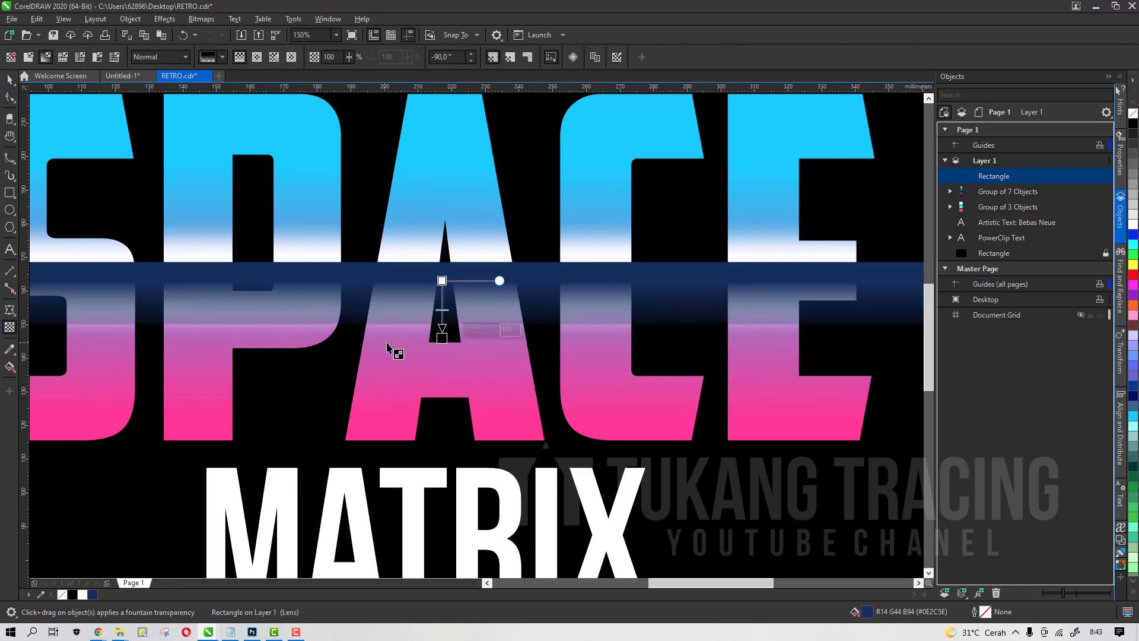
scroll(441, 330, up, 2)
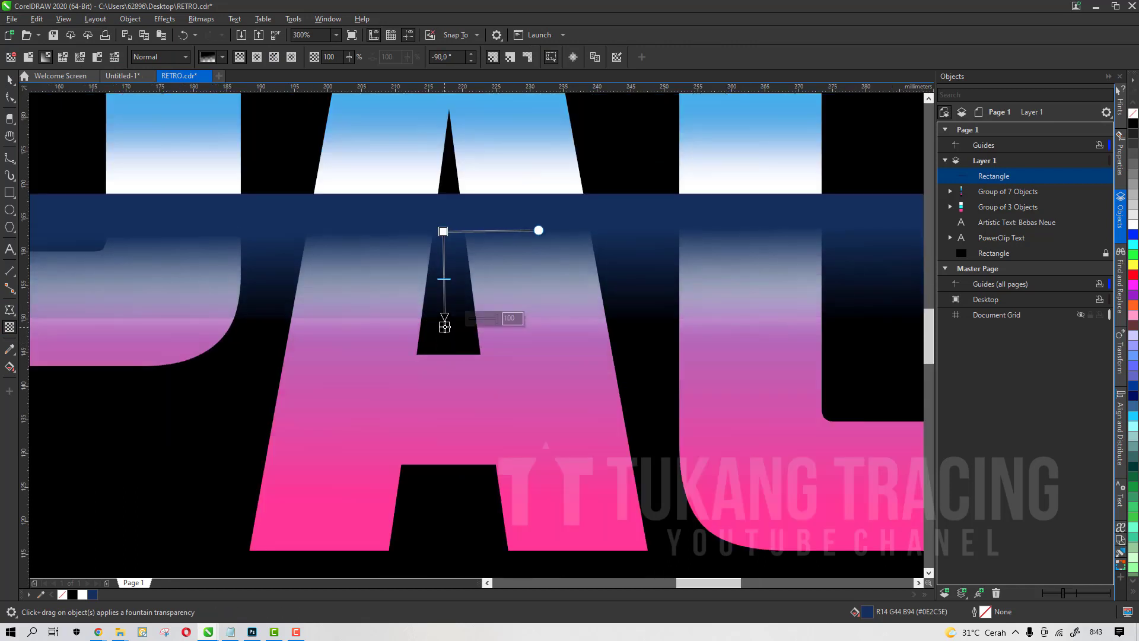
scroll(445, 333, up, 2)
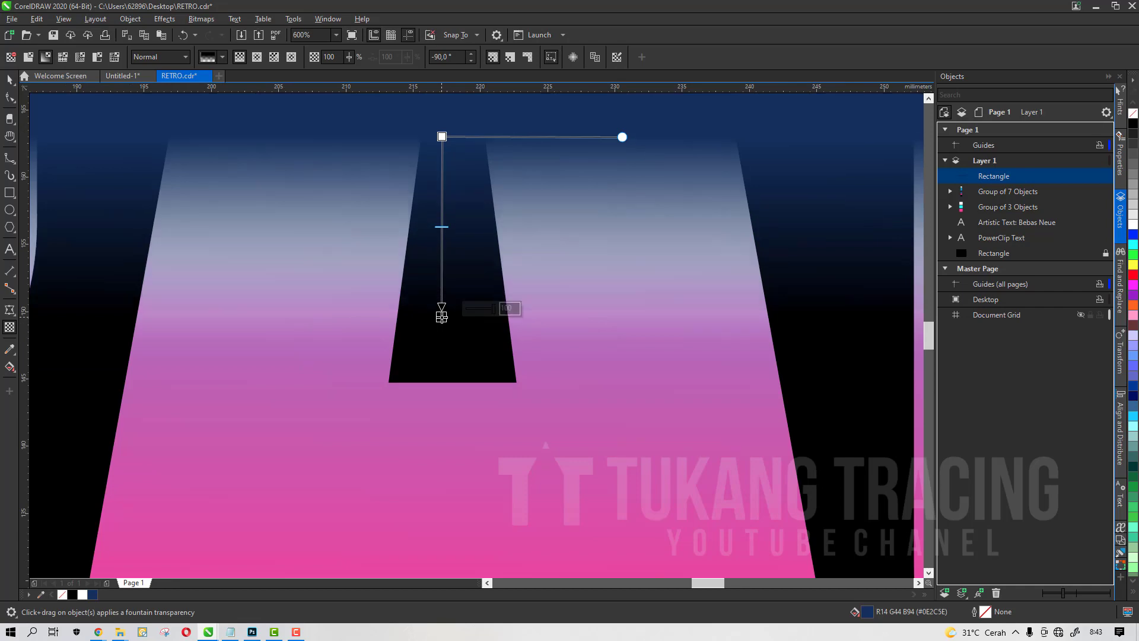
scroll(444, 328, down, 2)
key(space)
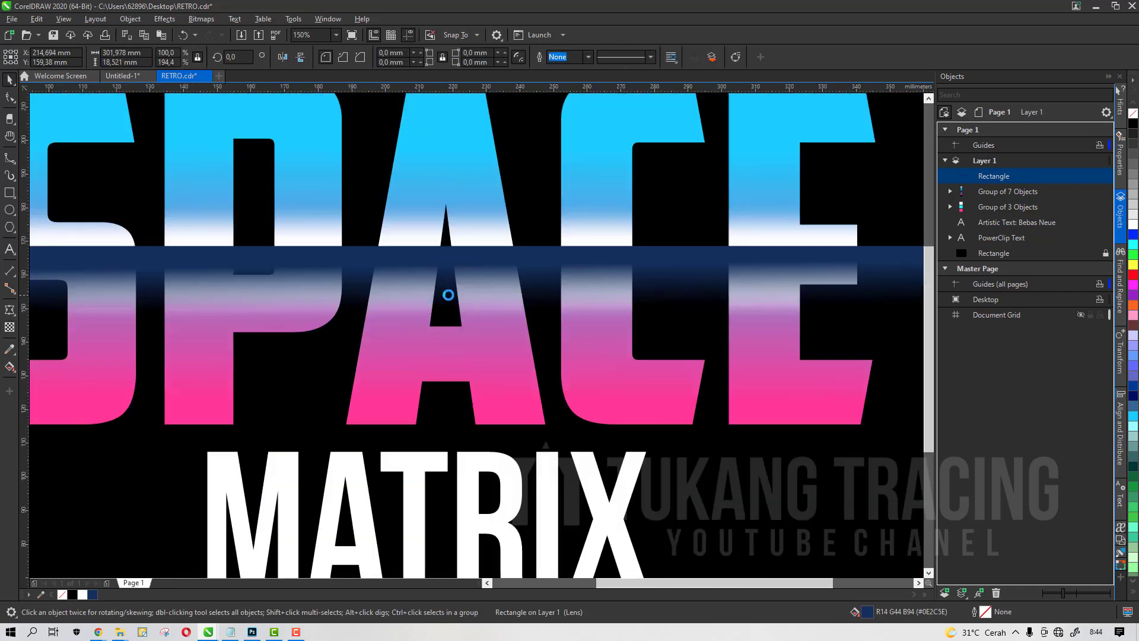
Adjust the navy rectangle's height and position across the middle of SPACE, and save the document
scroll(448, 292, down, 2)
scroll(491, 293, up, 2)
drag(491, 292, 493, 291)
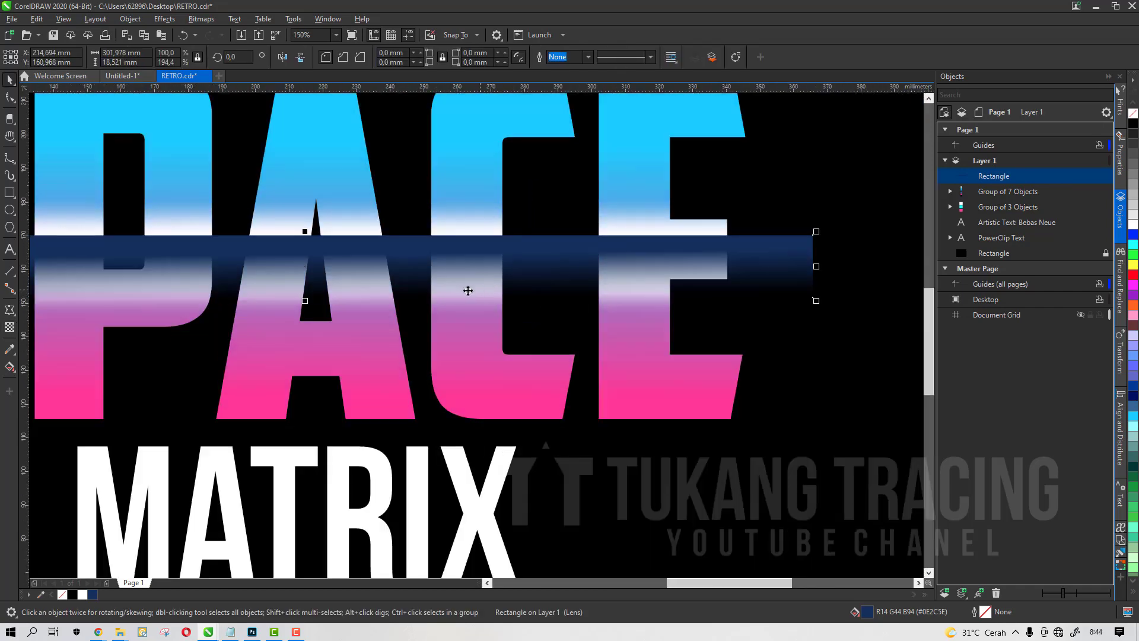
drag(306, 231, 305, 237)
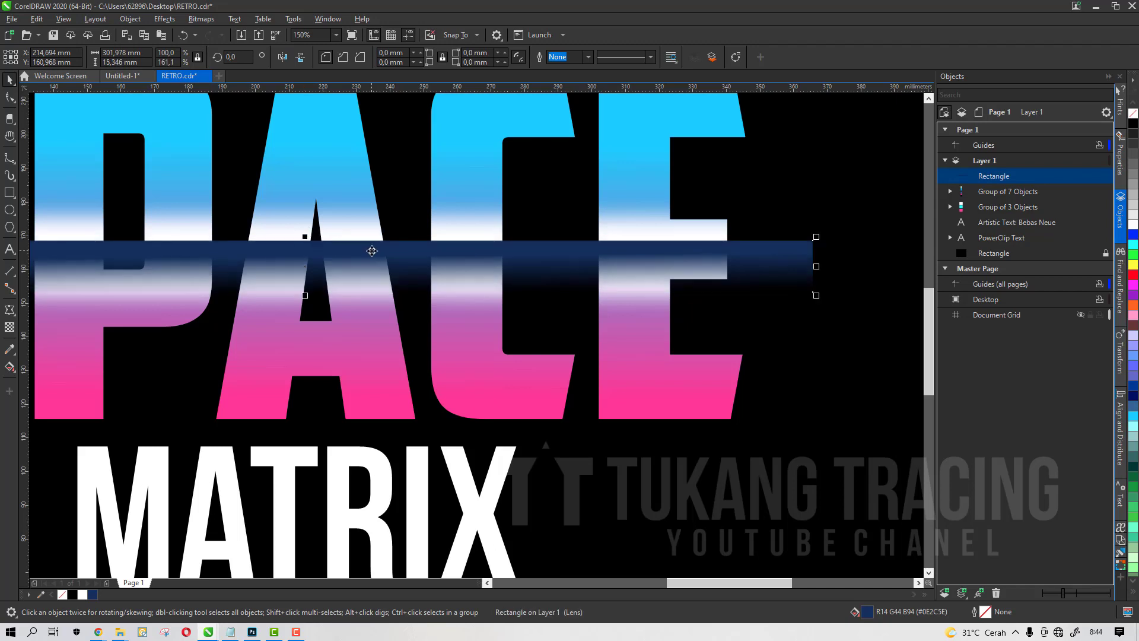
scroll(372, 251, down, 2)
click(554, 488)
scroll(340, 268, up, 2)
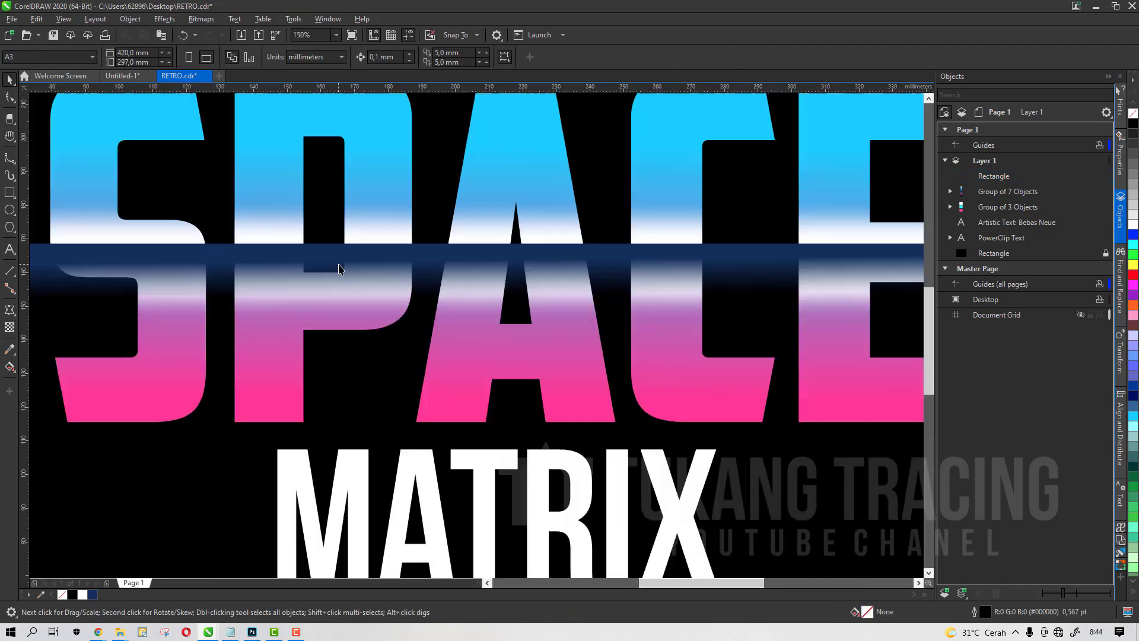
click(496, 252)
mouse_move(505, 240)
mouse_down()
mouse_move(502, 230)
mouse_move(501, 255)
mouse_up()
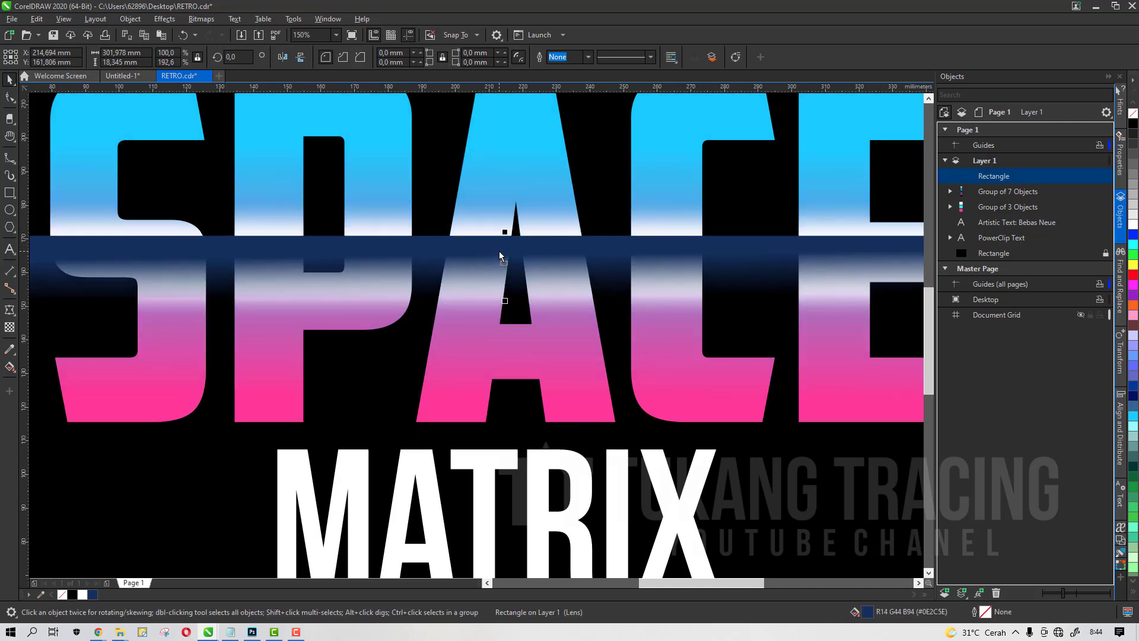
click(56, 38)
Try to PowerClip the navy rectangle inside the SPACE text
scroll(429, 248, down, 2)
right_click(446, 245)
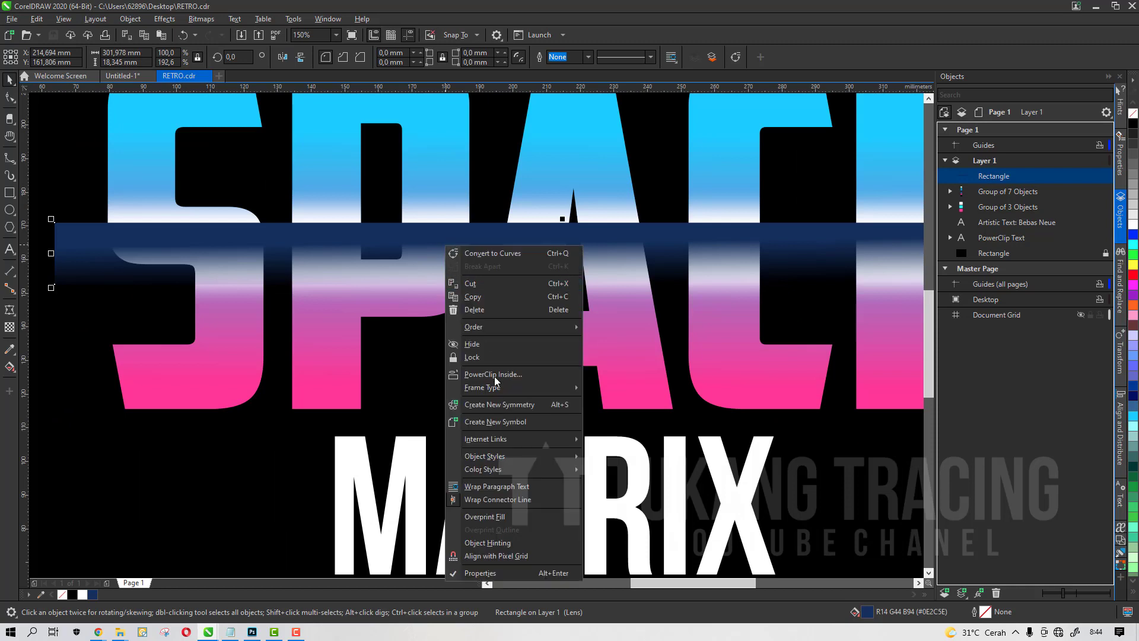
click(510, 384)
click(423, 148)
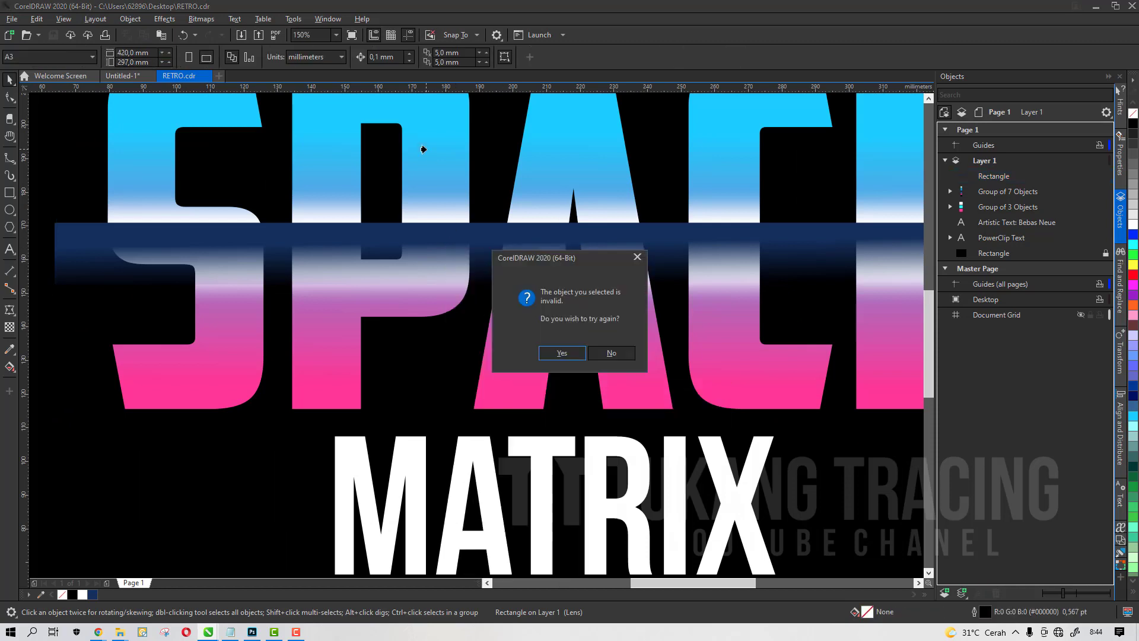
click(561, 354)
click(399, 184)
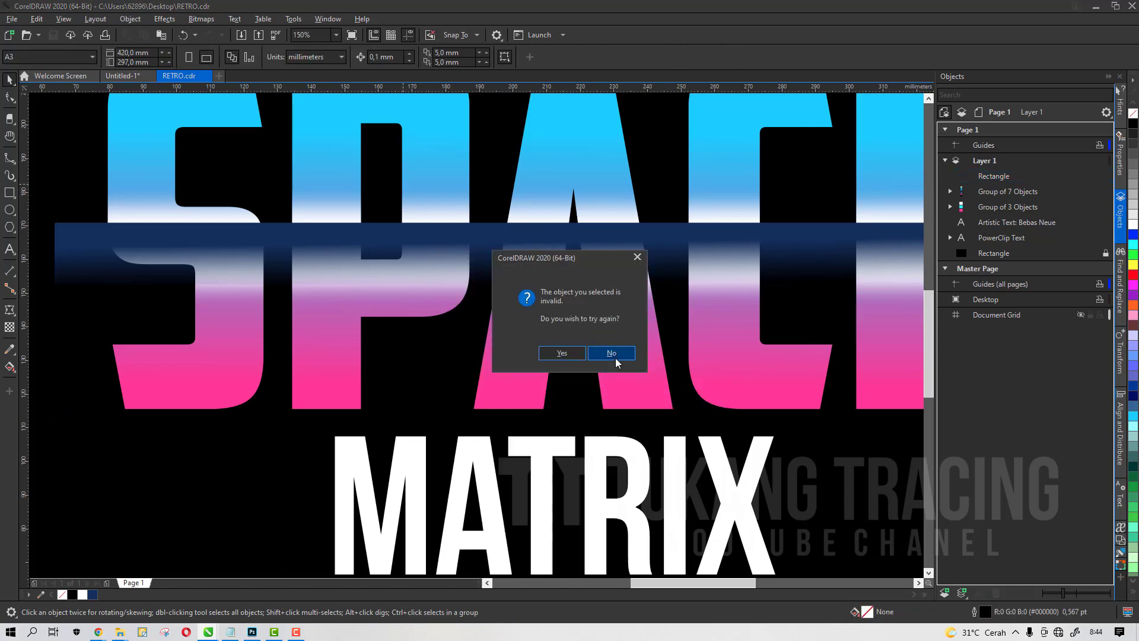
click(561, 354)
click(159, 153)
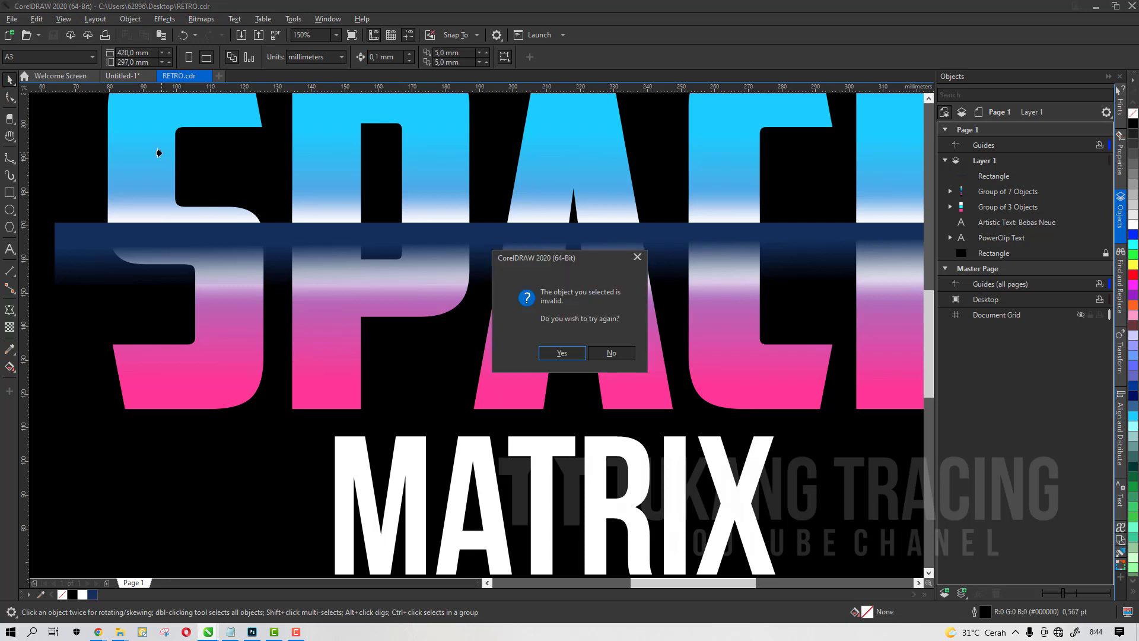
click(615, 354)
Extract the blurred white rectangle from the SPACE PowerClip and remove the PowerClip frame from SPACE
click(1013, 193)
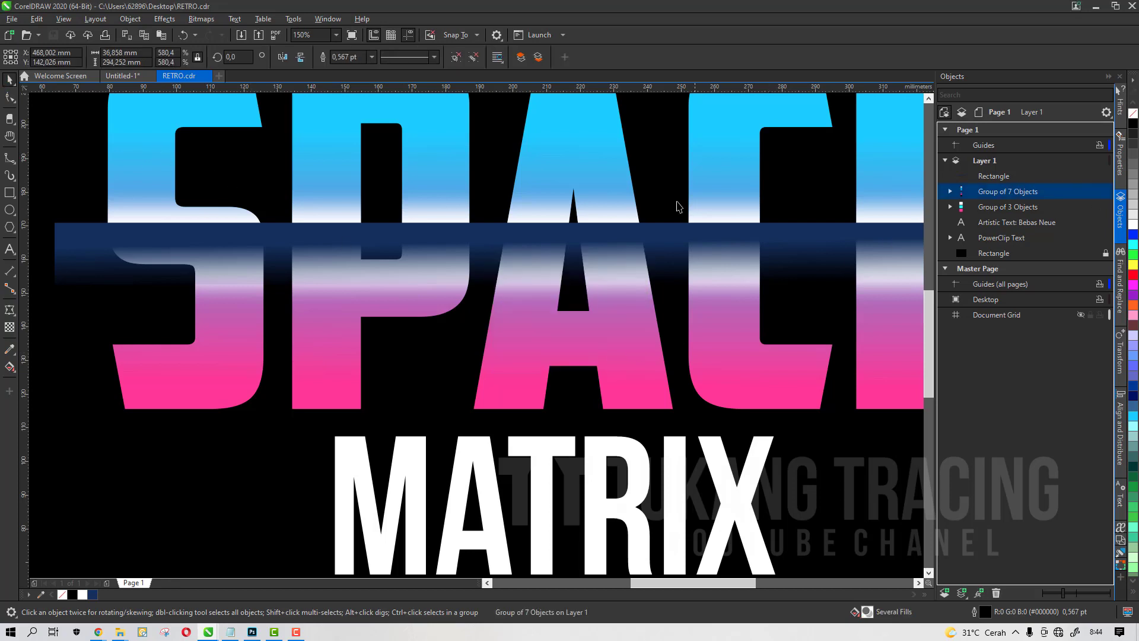
click(731, 176)
scroll(730, 177, down, 1)
click(730, 176)
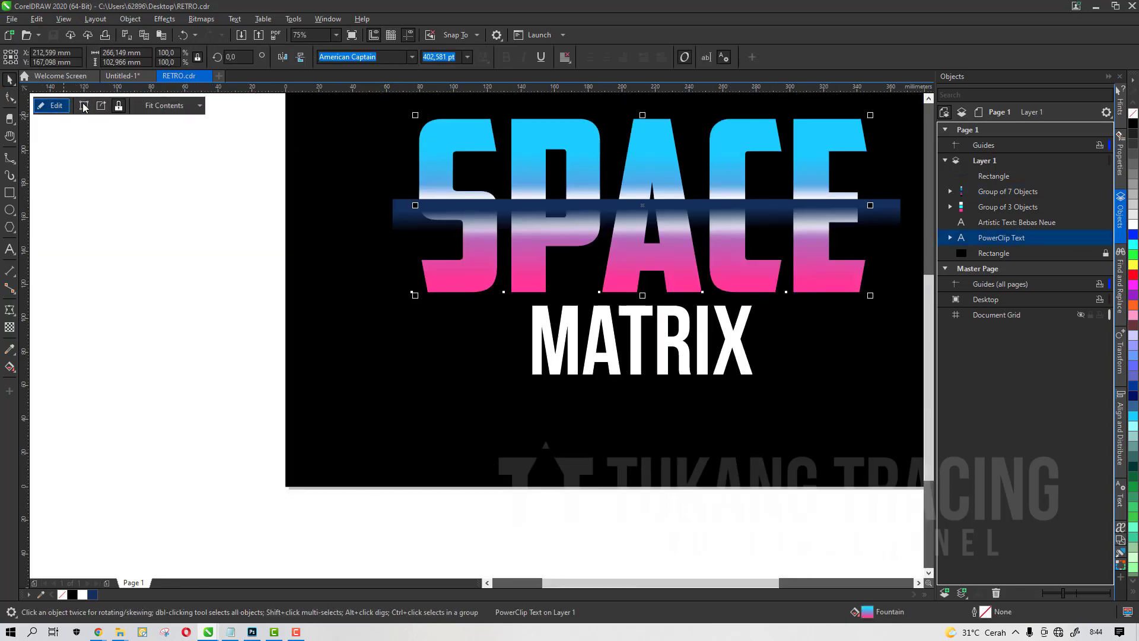
click(103, 106)
click(127, 252)
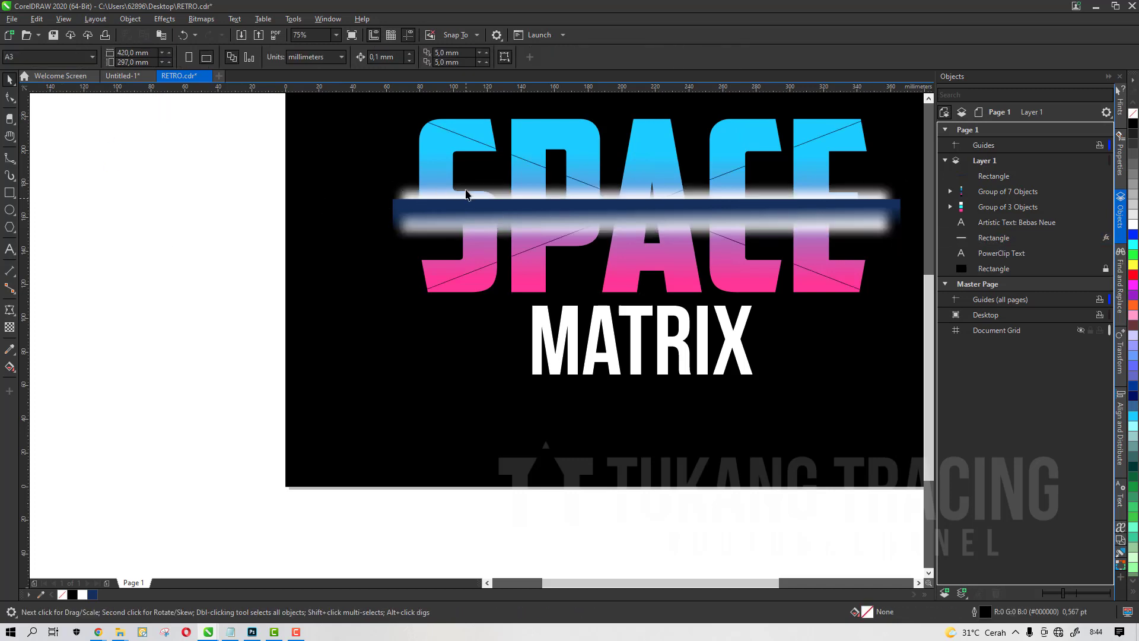
click(427, 129)
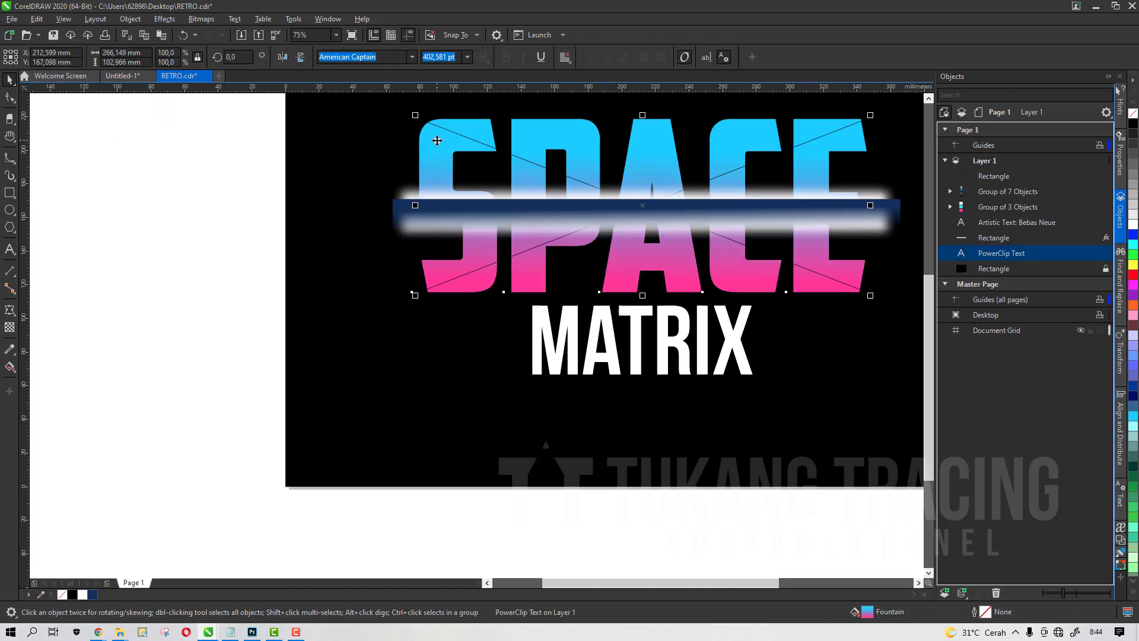
right_click(437, 143)
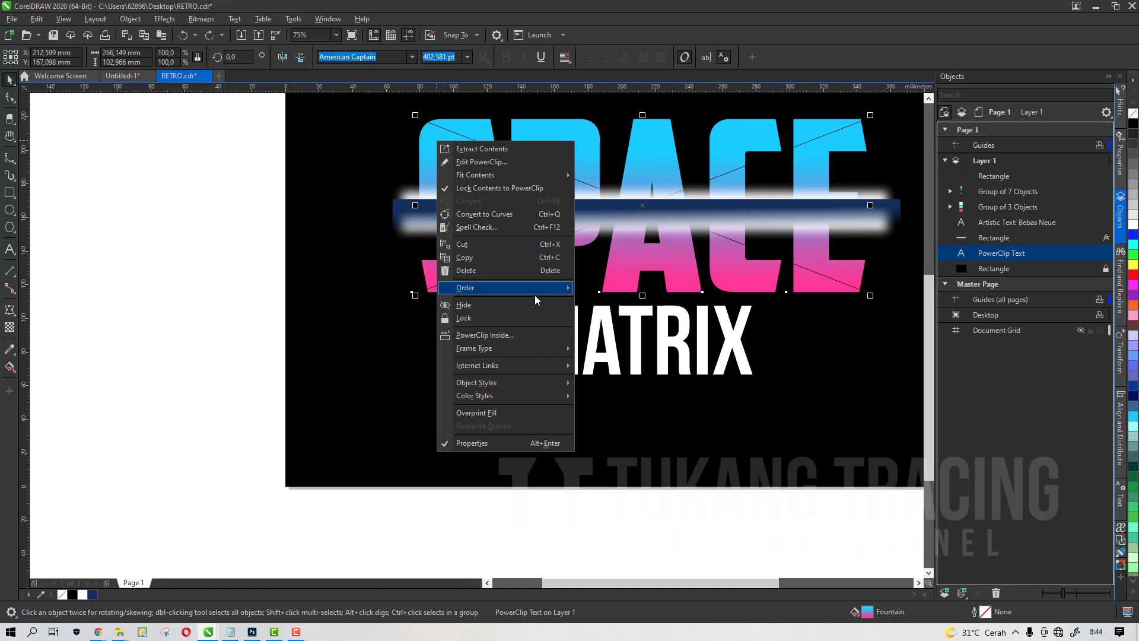
mouse_move(535, 294)
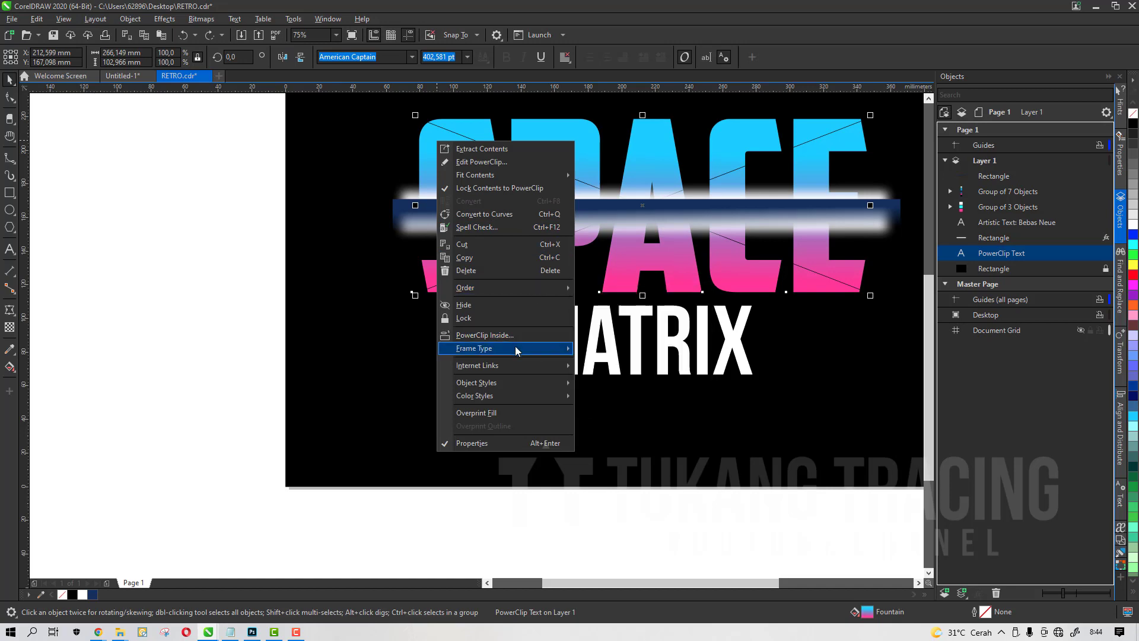
mouse_move(515, 348)
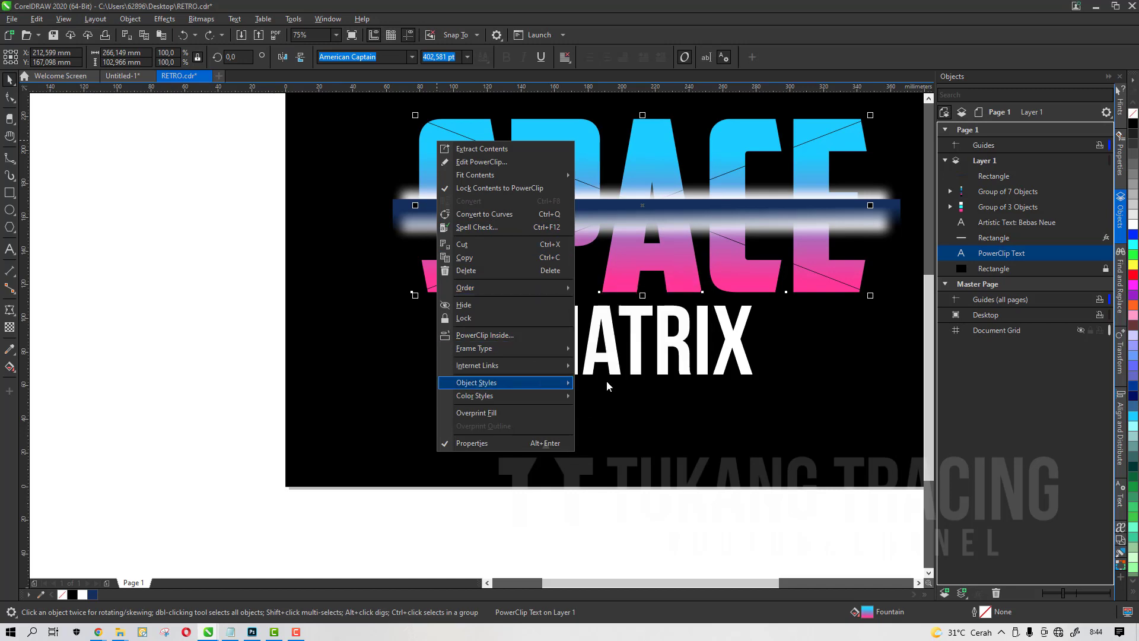
mouse_move(563, 356)
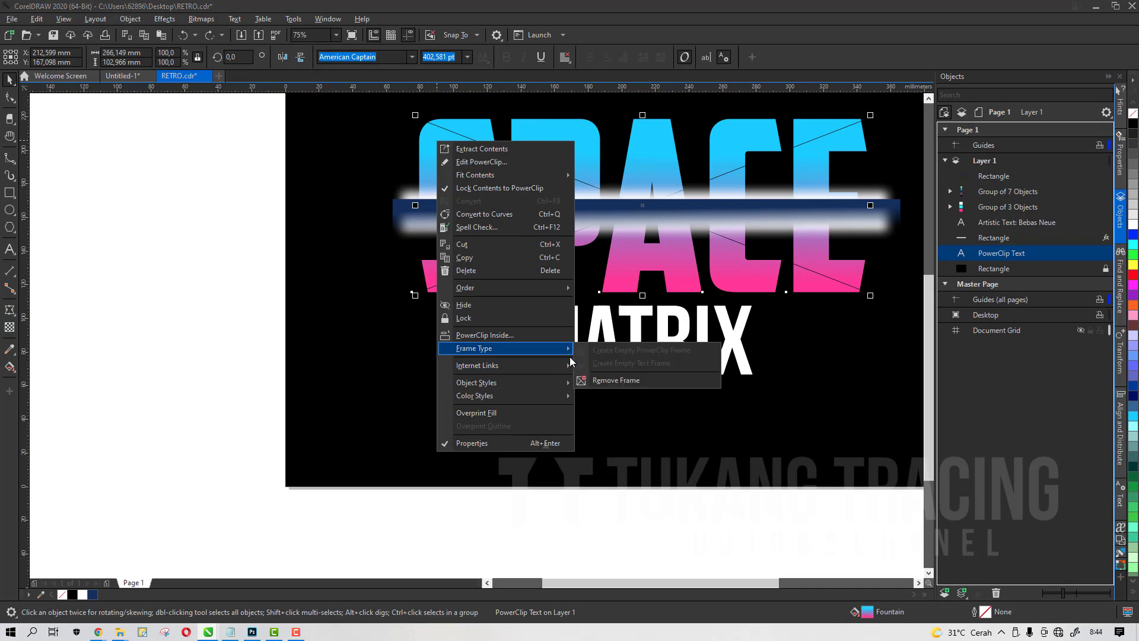
click(601, 380)
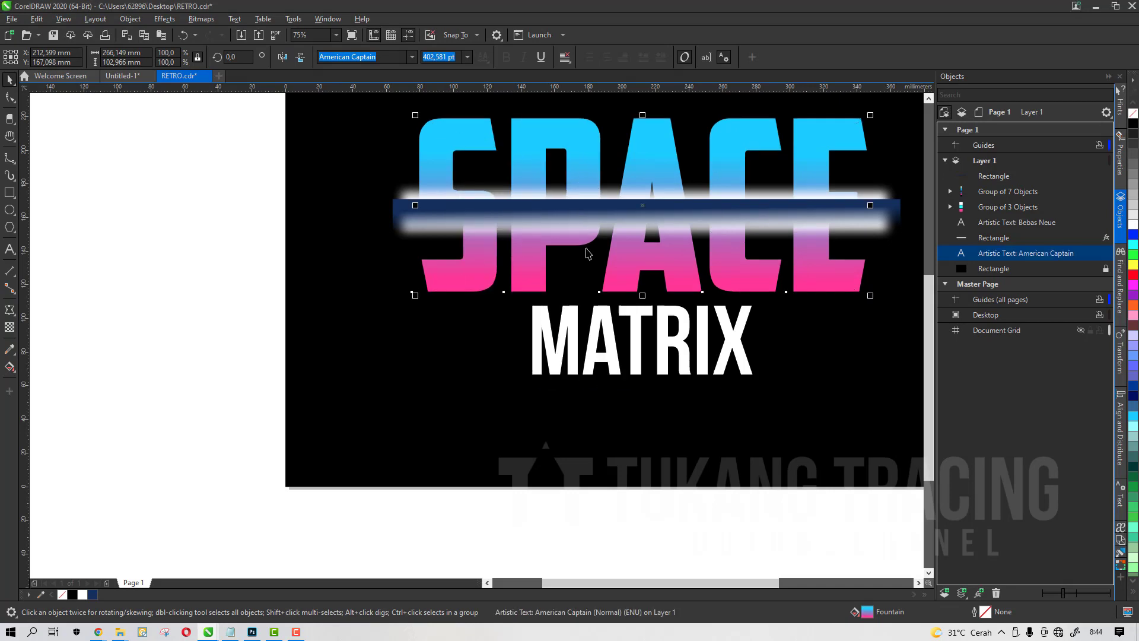
Group the navy transparent rectangle with the blurred white rectangle
click(585, 220)
key(ctrl+z)
scroll(585, 220, up, 1)
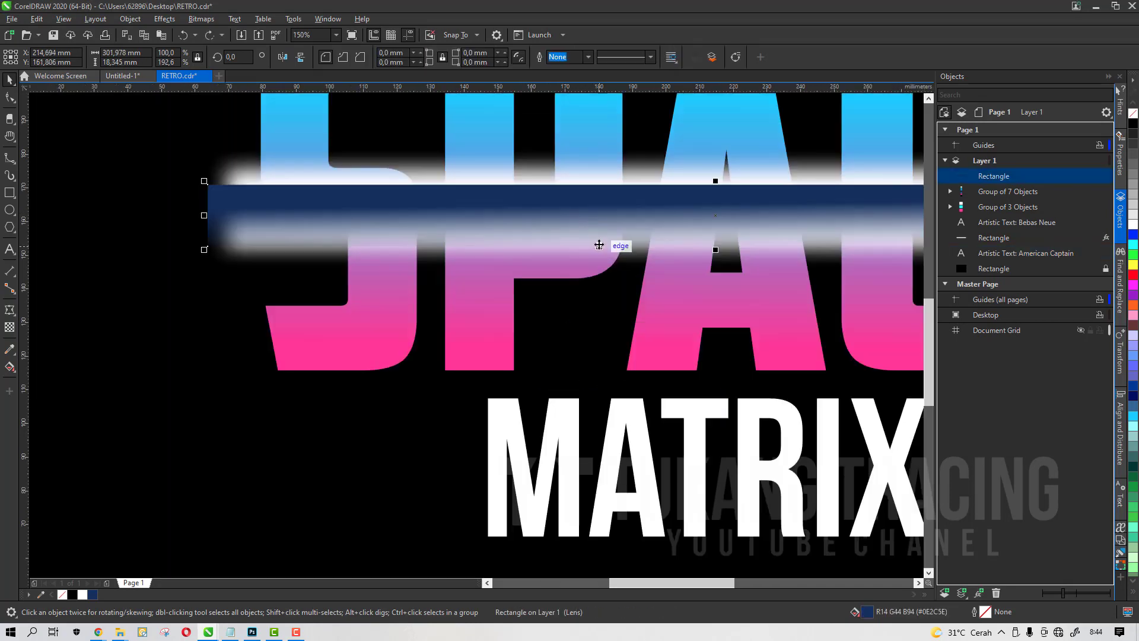
drag(592, 218, 595, 235)
key(ctrl+z)
shift+click(600, 175)
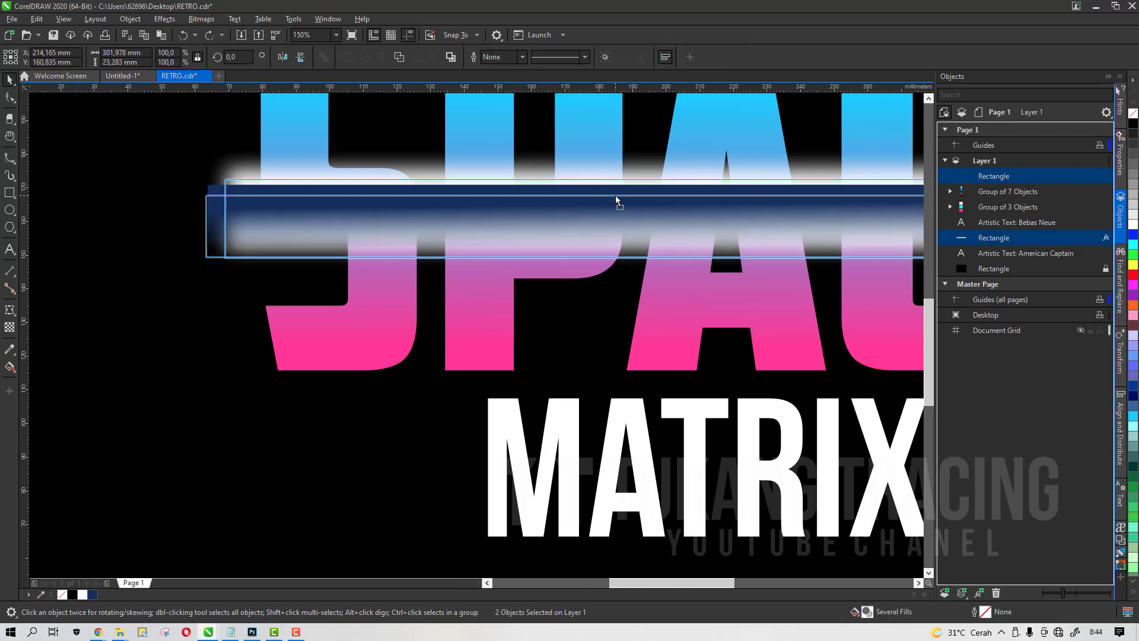
key(ctrl+g)
Try to PowerClip the rectangle group inside the SPACE text
right_click(615, 197)
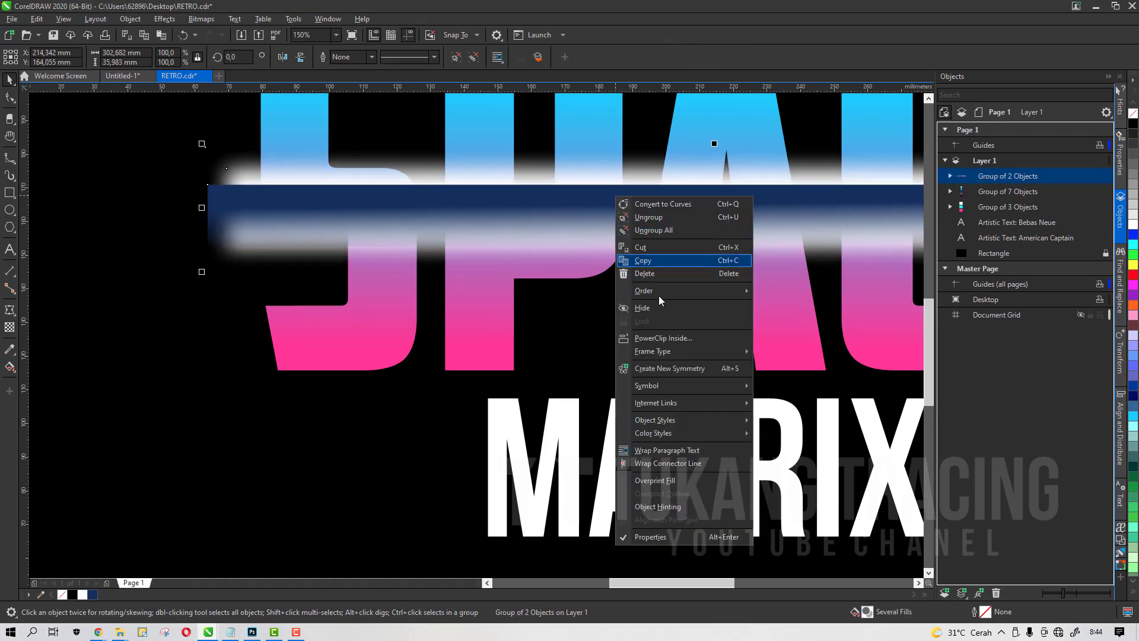
click(663, 338)
click(591, 140)
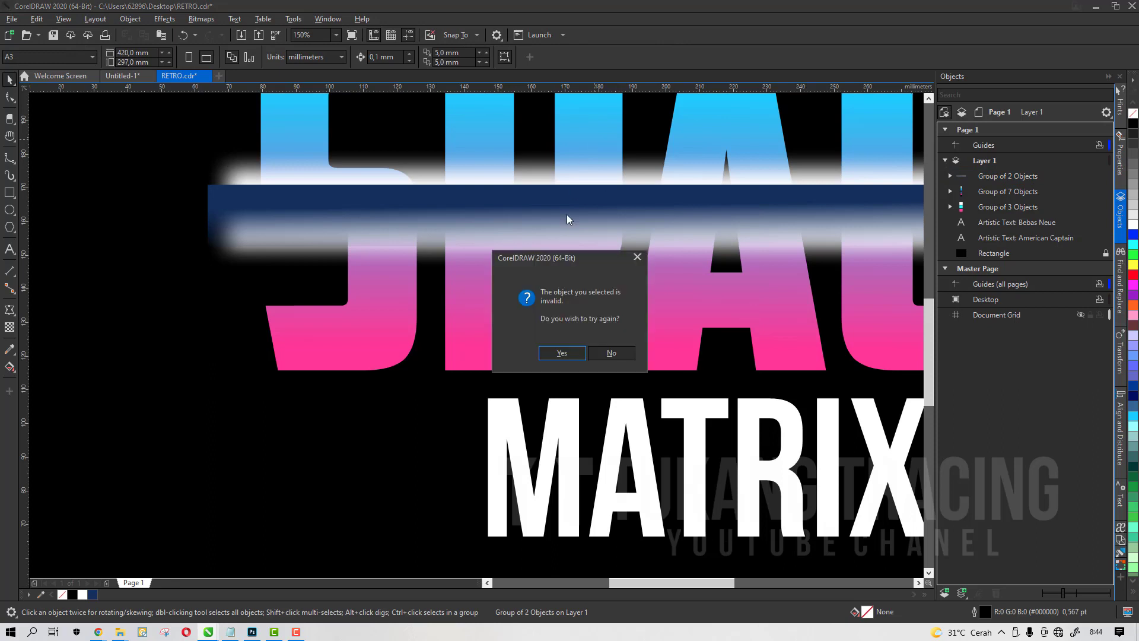
click(566, 354)
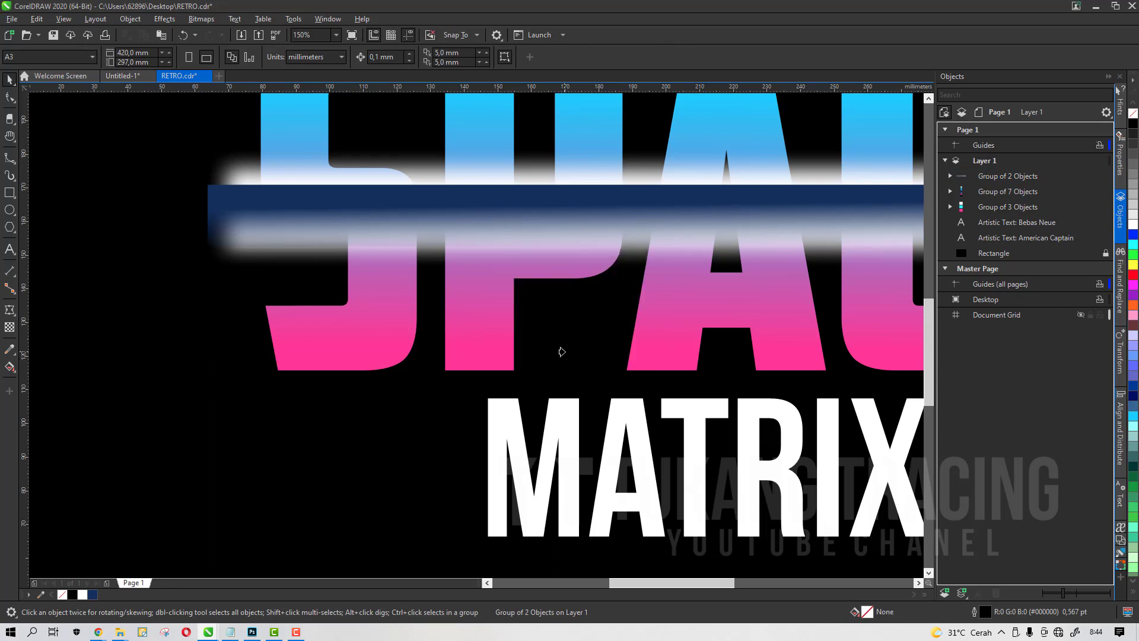
click(732, 118)
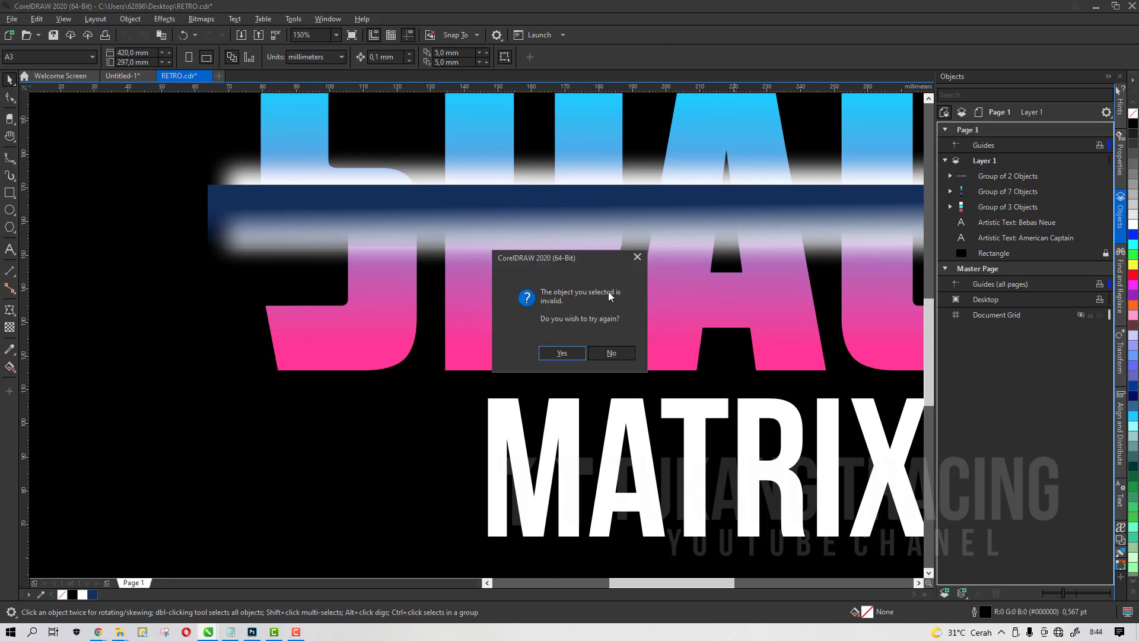
click(610, 353)
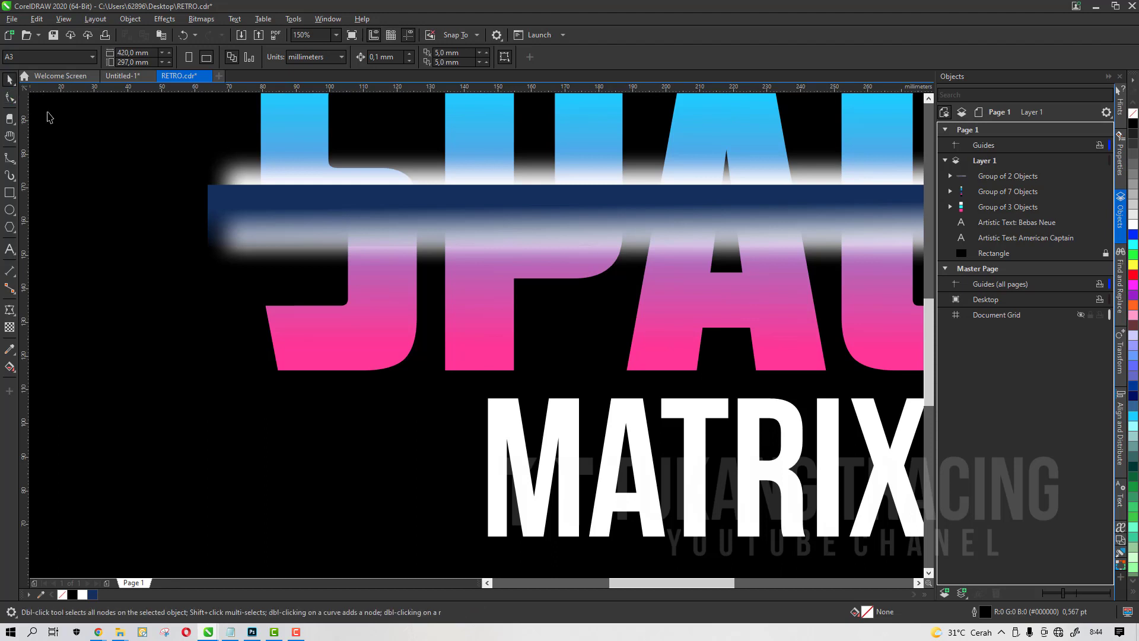
scroll(240, 224, down, 2)
scroll(310, 183, up, 1)
click(333, 219)
drag(332, 220, 322, 169)
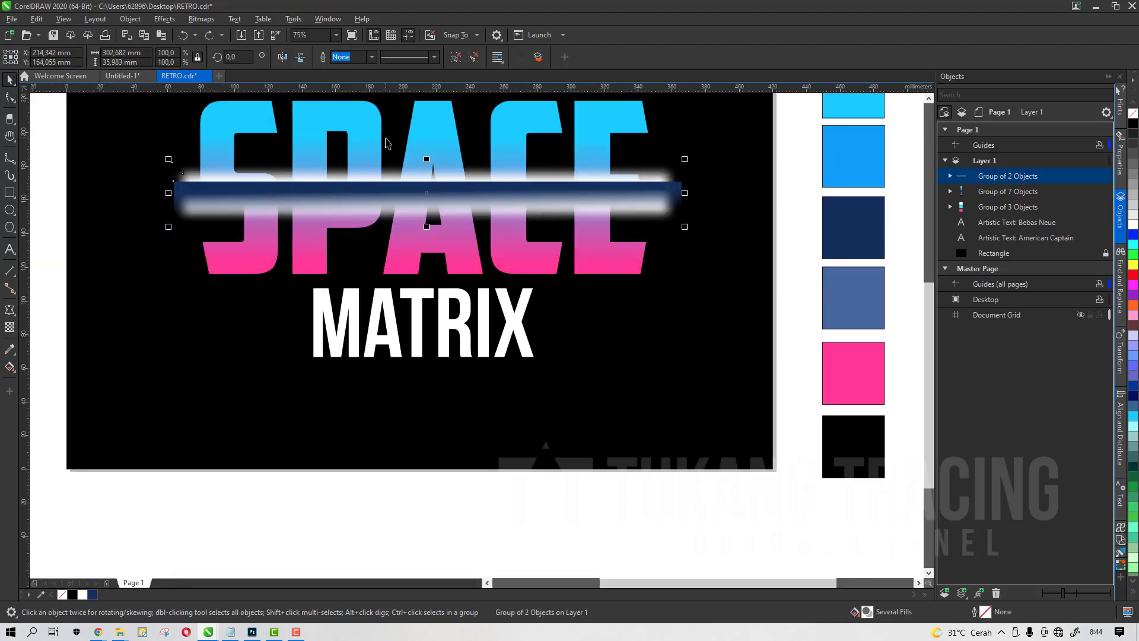
click(371, 146)
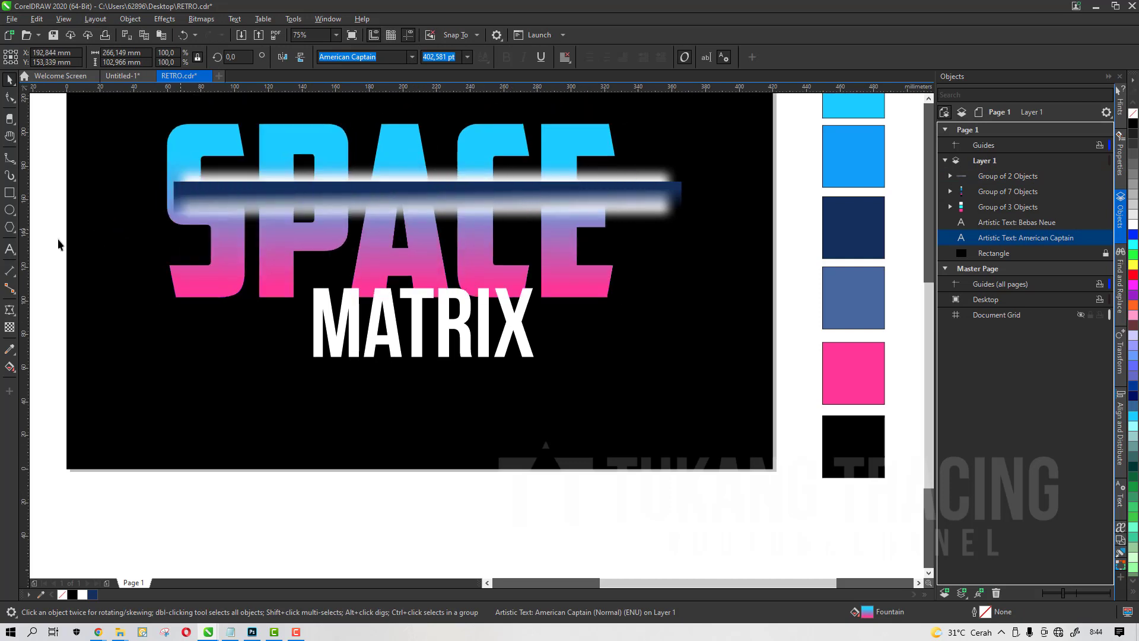
click(10, 310)
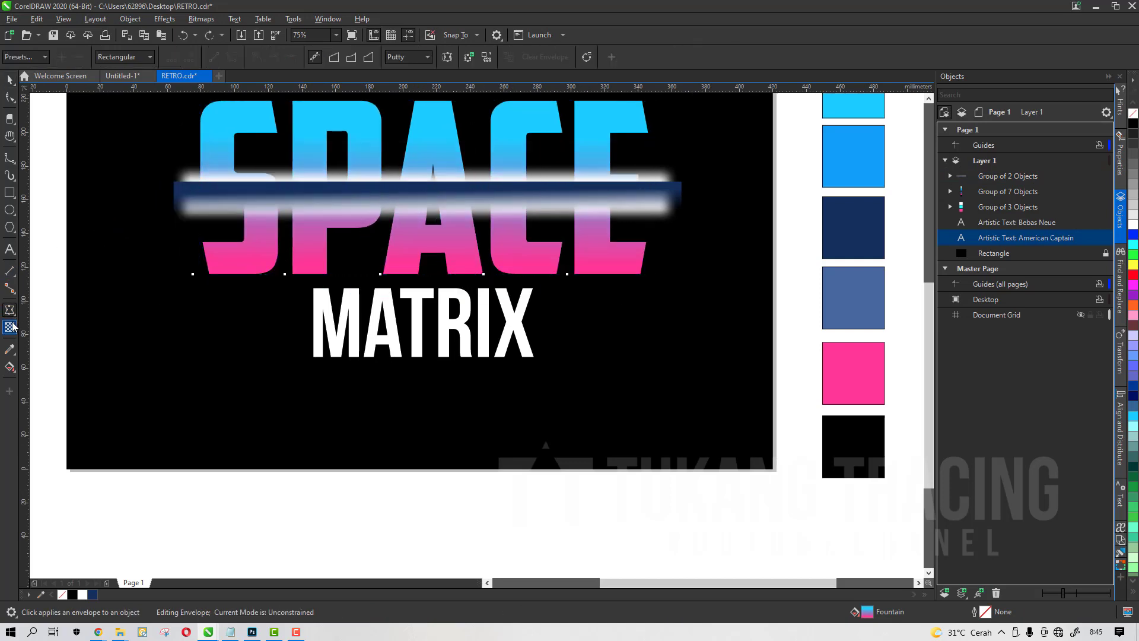
key(space)
Retry placing the rectangle group inside the SPACE text with PowerClip
click(236, 194)
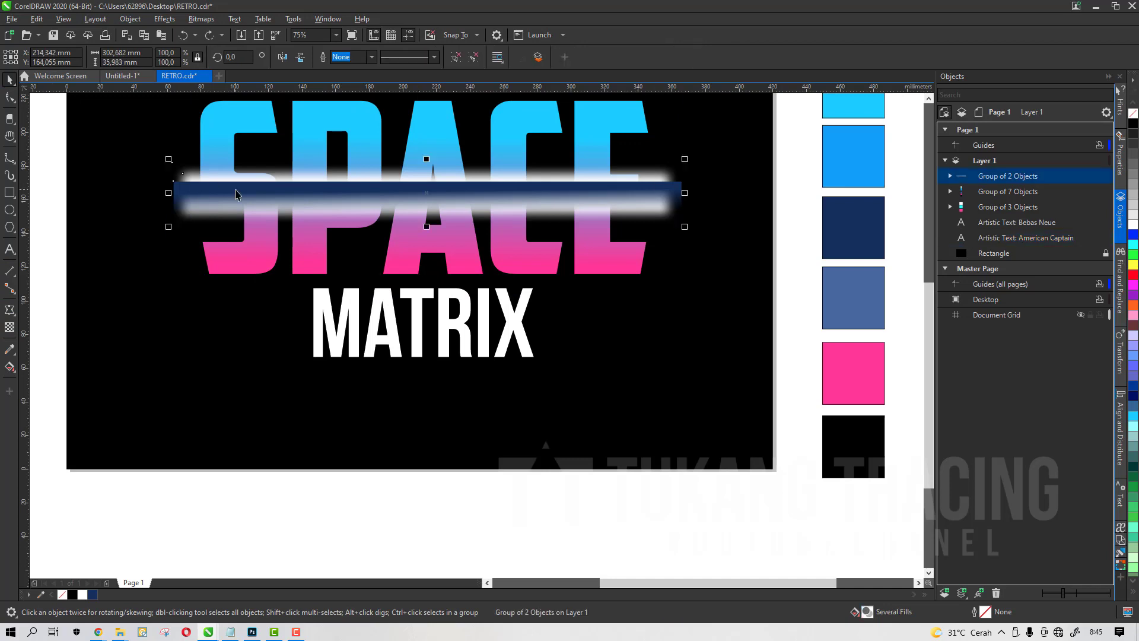
right_click(235, 190)
click(286, 332)
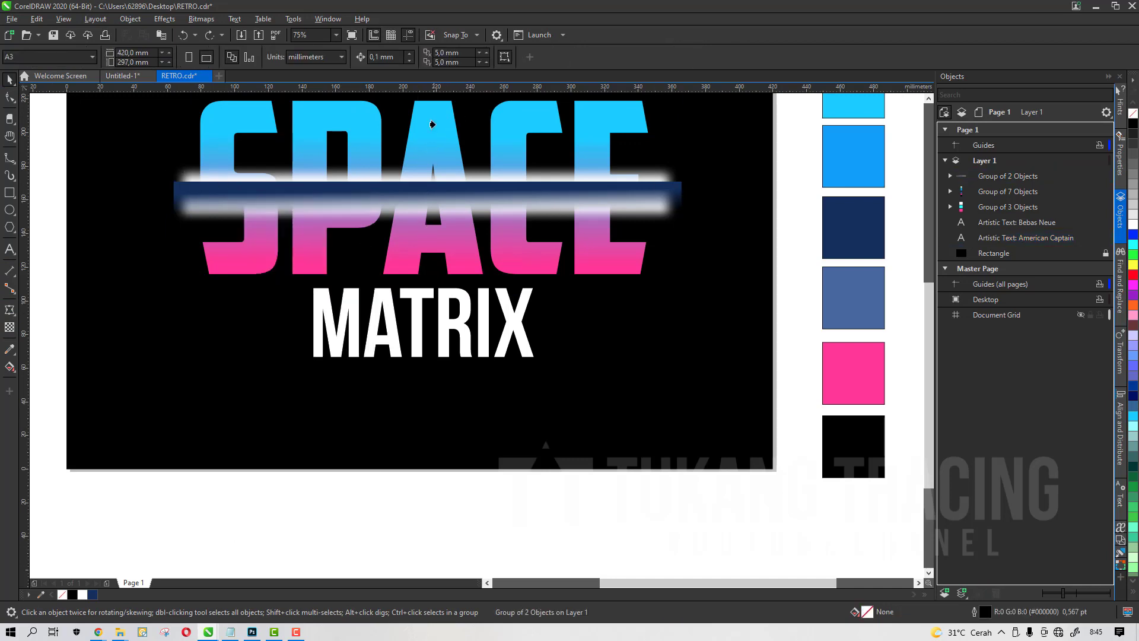
click(432, 124)
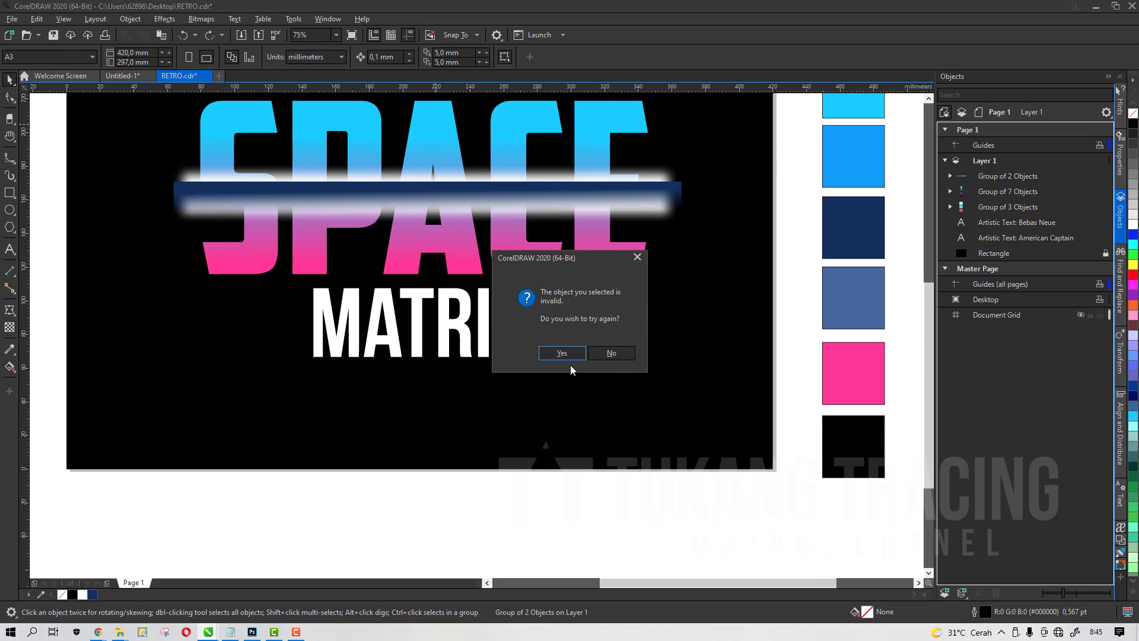
click(561, 351)
click(629, 253)
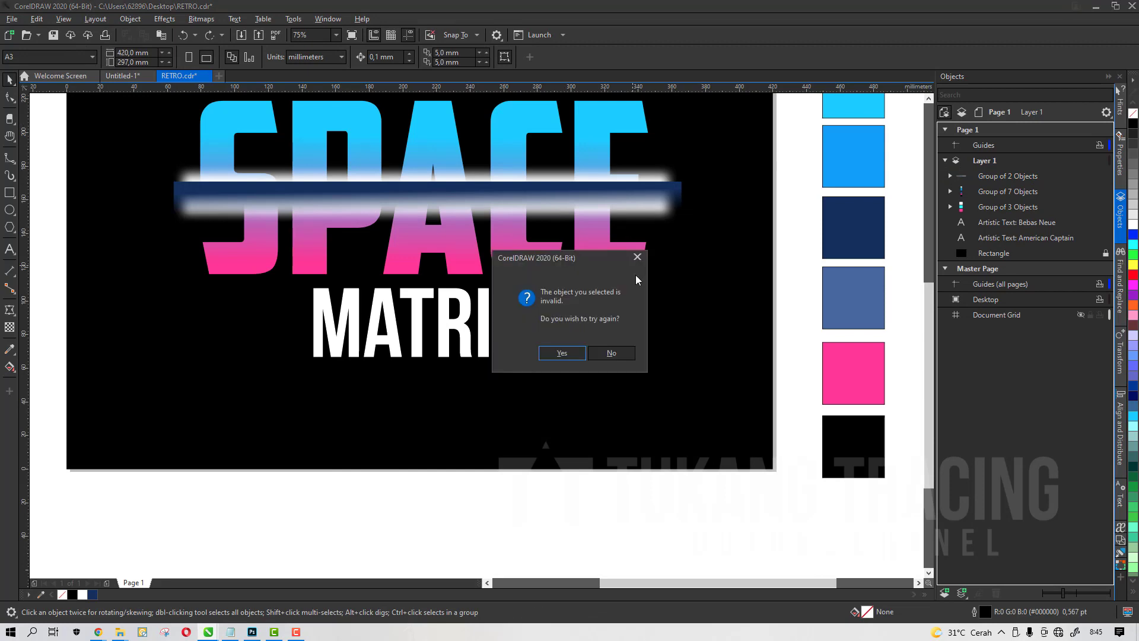
click(626, 353)
Move the rectangle group back over the middle of SPACE and undo an accidental move of the text
click(254, 236)
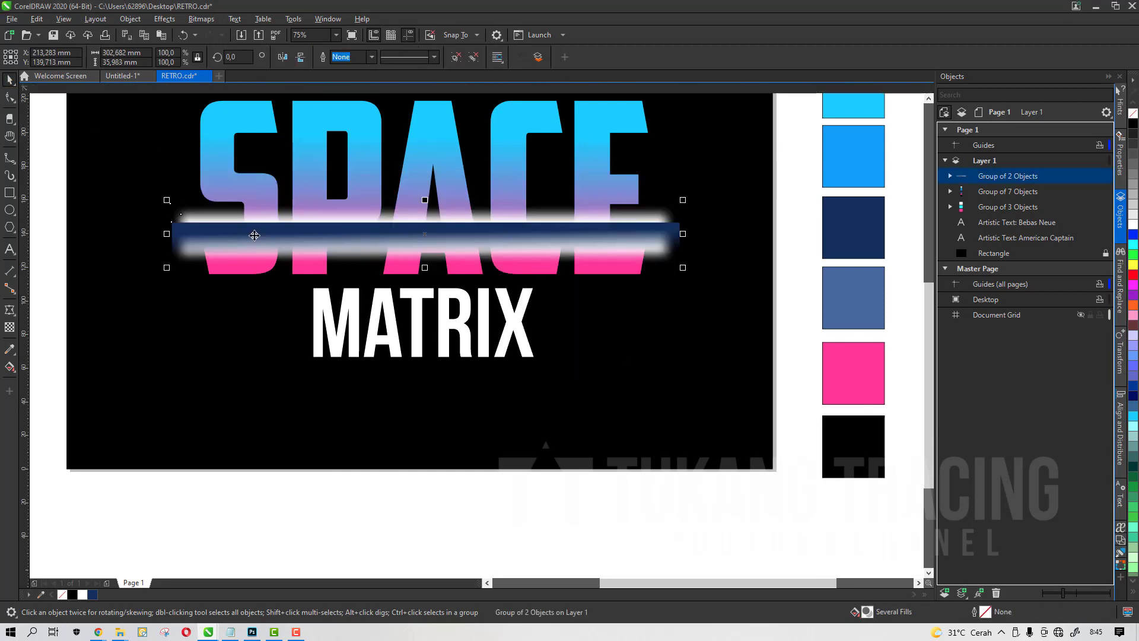
drag(255, 236, 257, 195)
drag(349, 123, 346, 165)
key(ctrl+z)
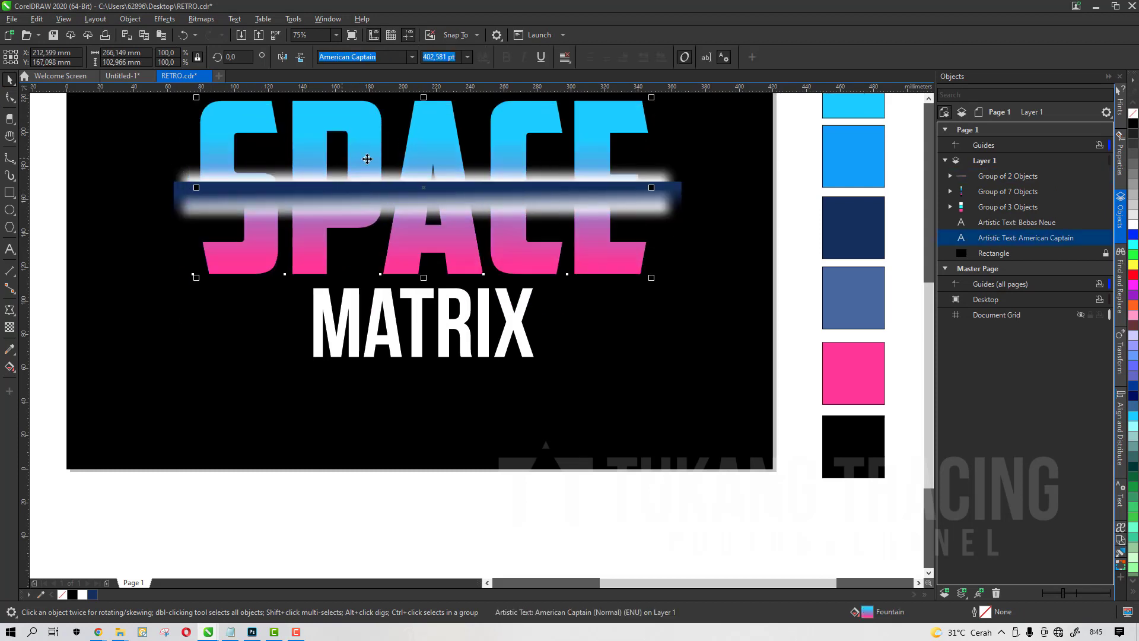
Duplicate the rectangle group and move the copy below the page
scroll(552, 156, up, 2)
shift+click(779, 233)
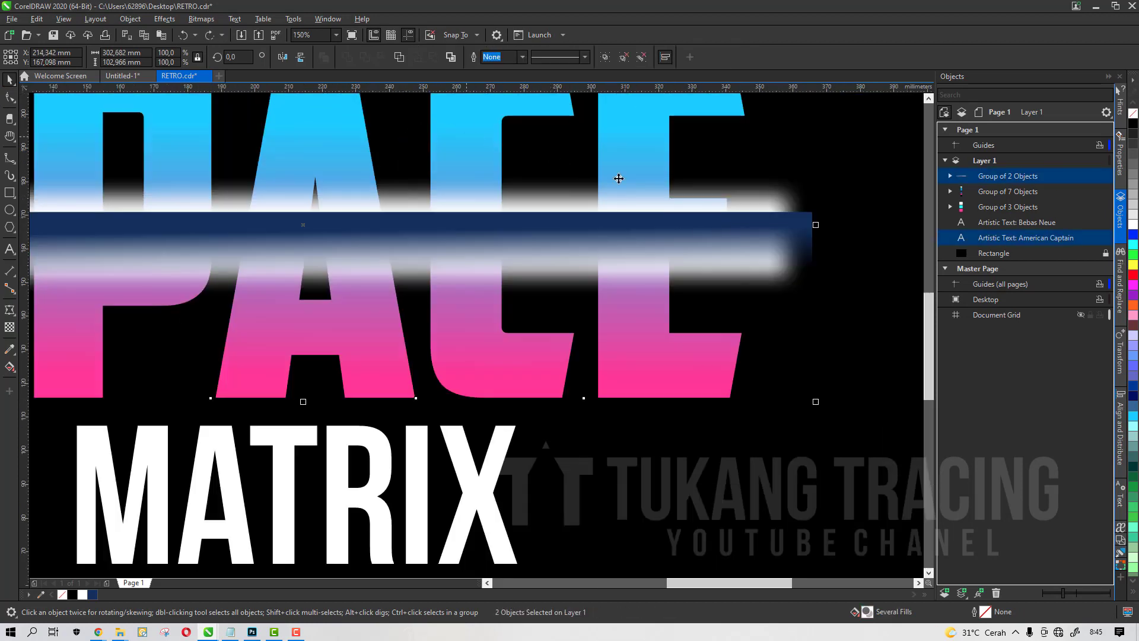
scroll(616, 208, down, 4)
click(612, 240)
click(608, 223)
scroll(608, 222, up, 1)
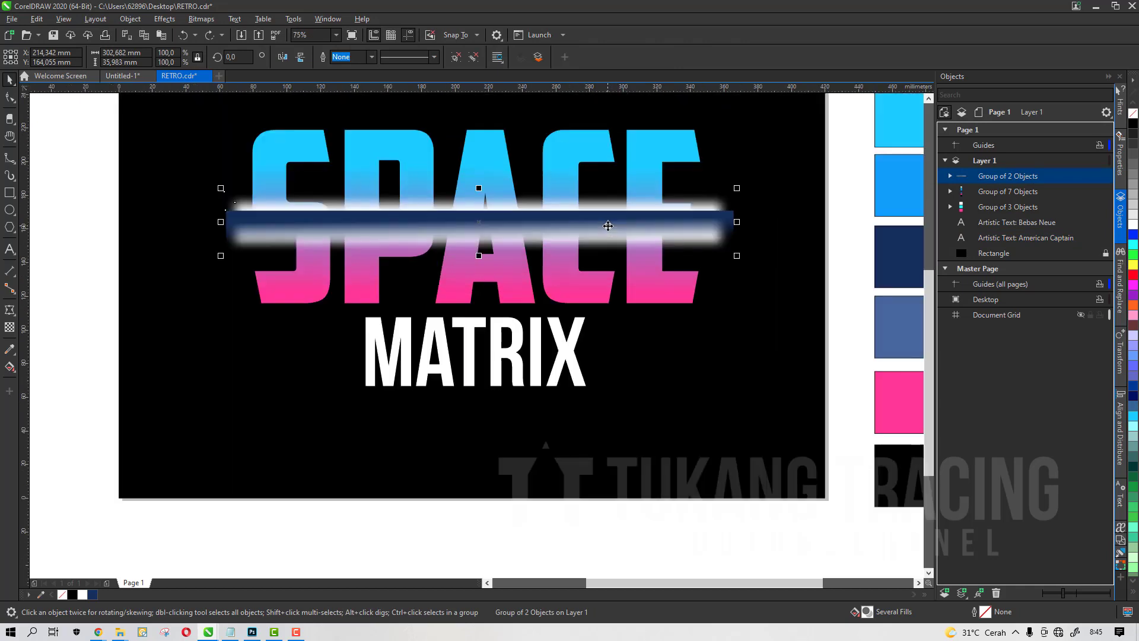
key(ctrl+c)
key(ctrl+v)
scroll(608, 223, down, 1)
drag(607, 222, 607, 389)
scroll(557, 213, up, 1)
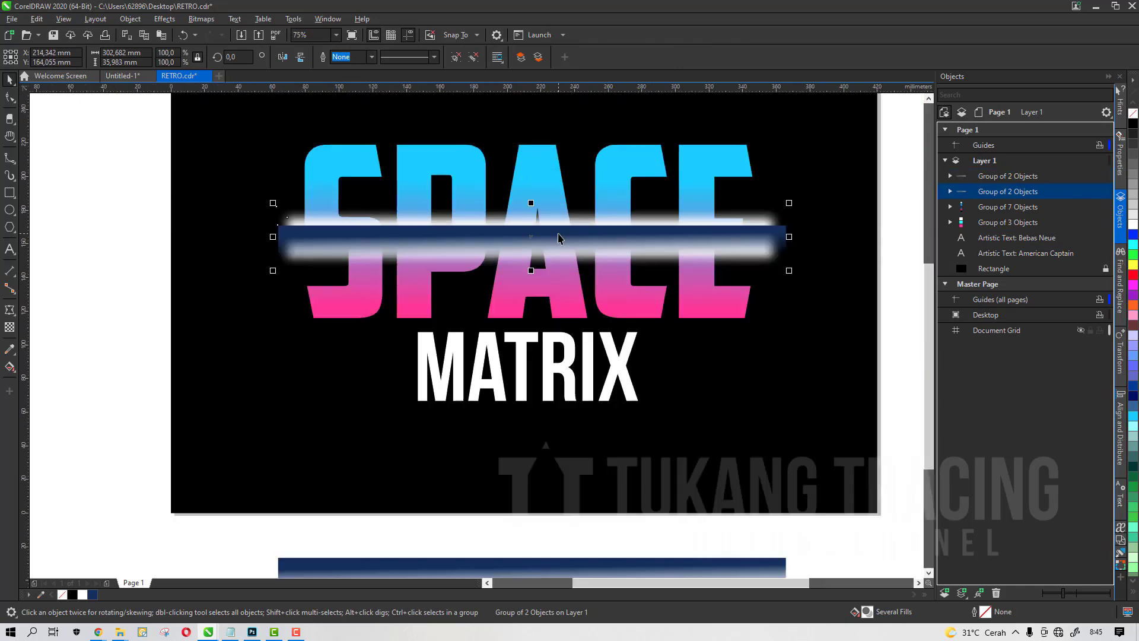
Convert the rectangle group on SPACE to a 300 dpi RGB bitmap with transparent background
click(564, 268)
key(ctrl+z)
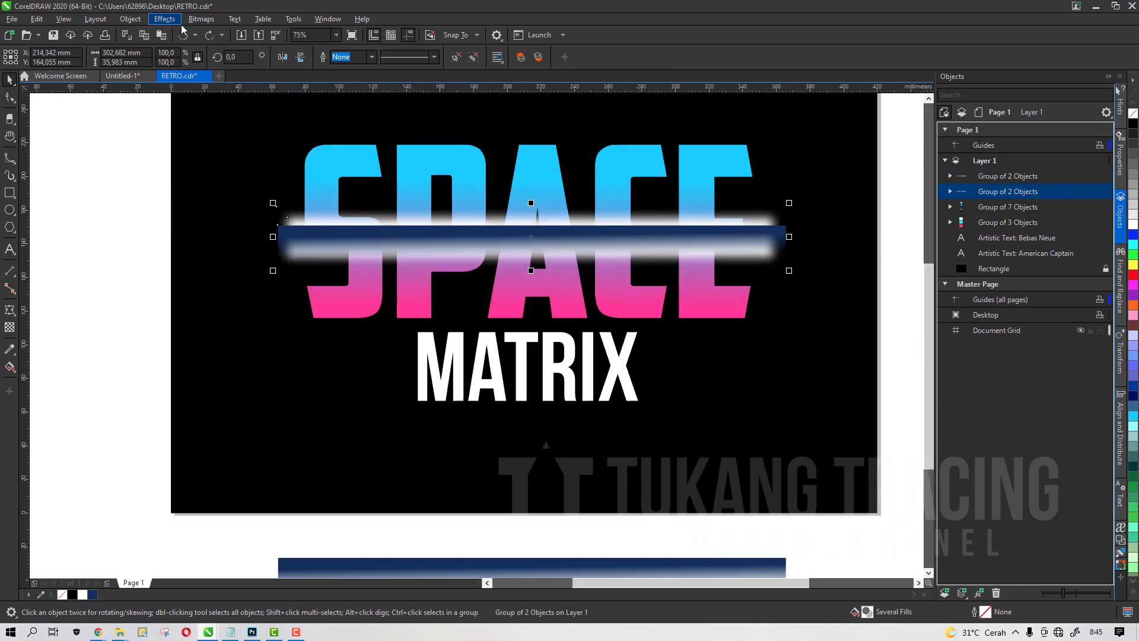
click(201, 19)
click(209, 34)
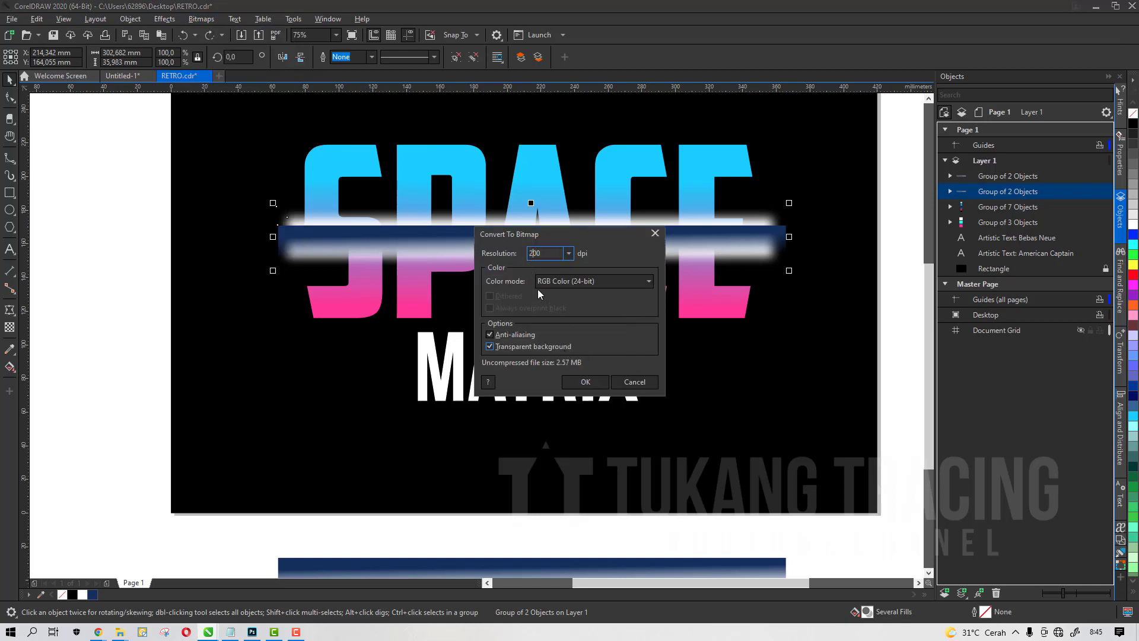
key(Return)
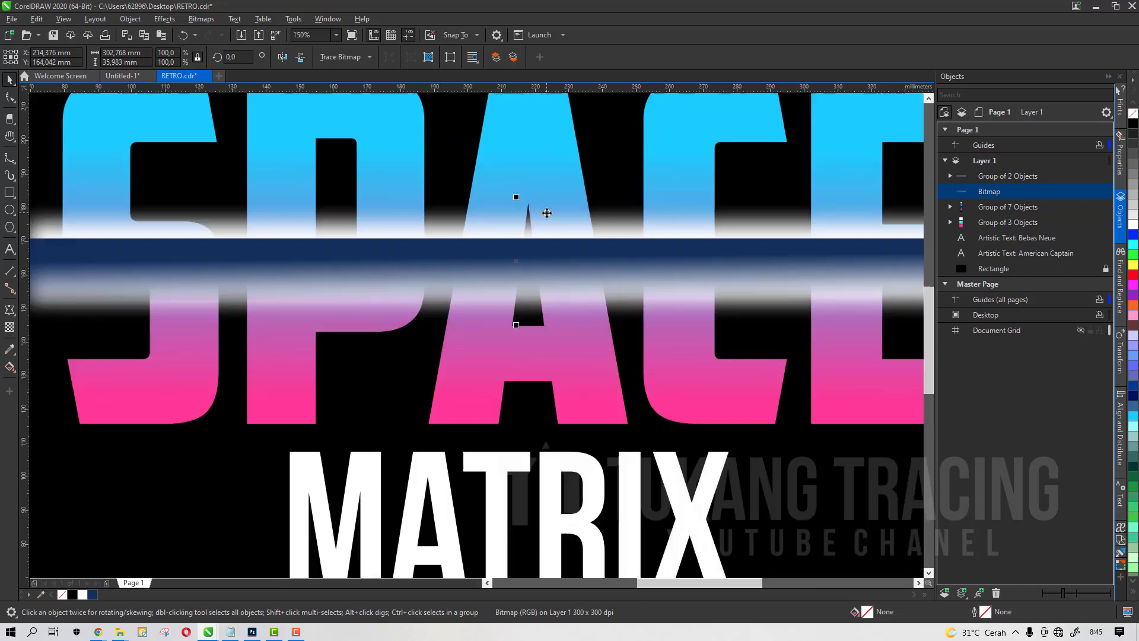
PowerClip the bitmap stripe inside the SPACE text
scroll(522, 202, up, 2)
right_click(550, 236)
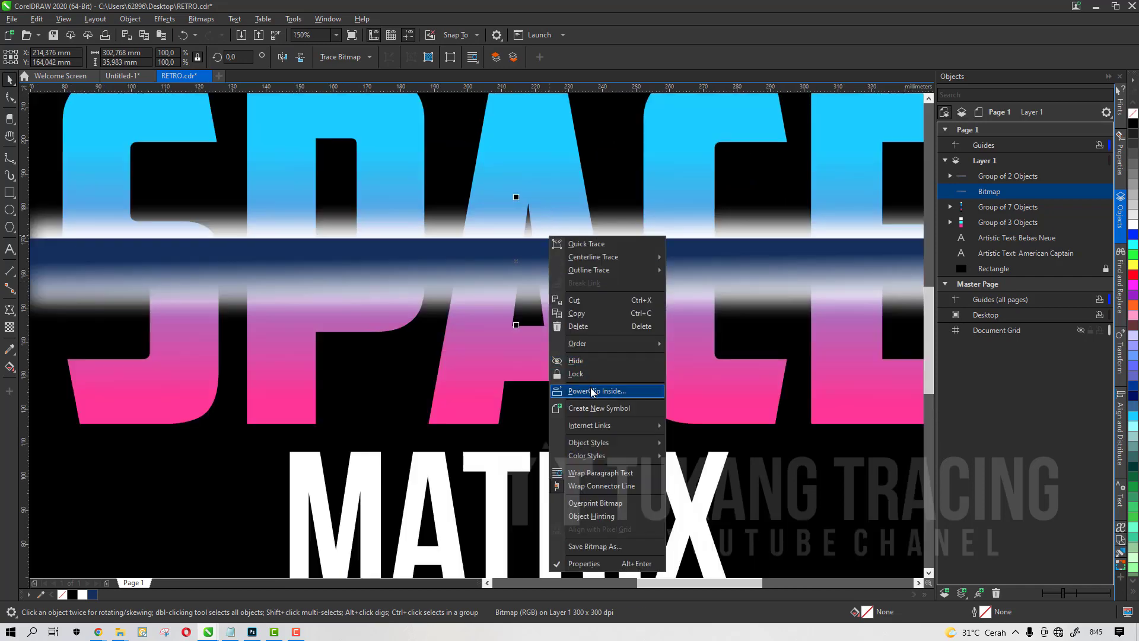
click(595, 391)
click(534, 188)
scroll(512, 230, down, 2)
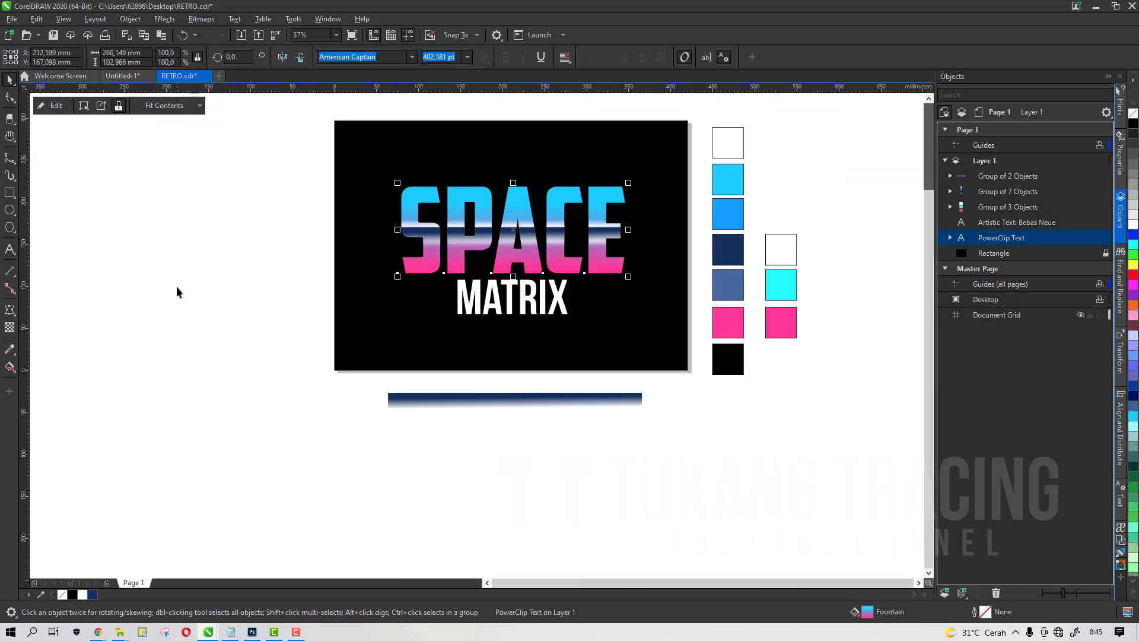
scroll(555, 226, up, 3)
scroll(480, 257, down, 4)
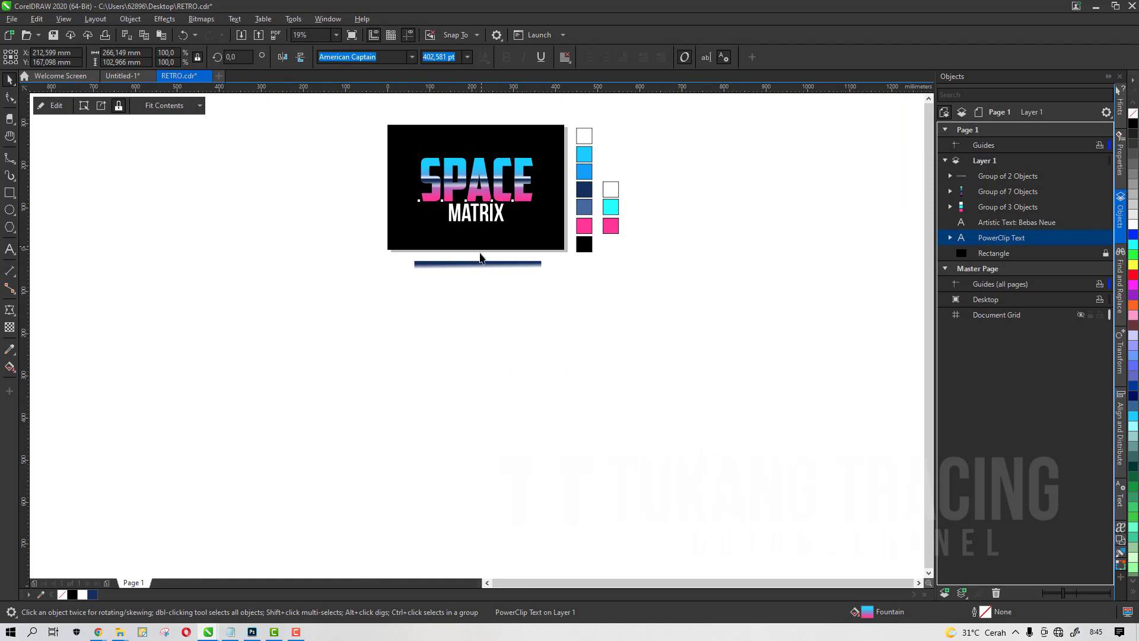
scroll(480, 257, up, 3)
click(490, 264)
scroll(516, 255, up, 3)
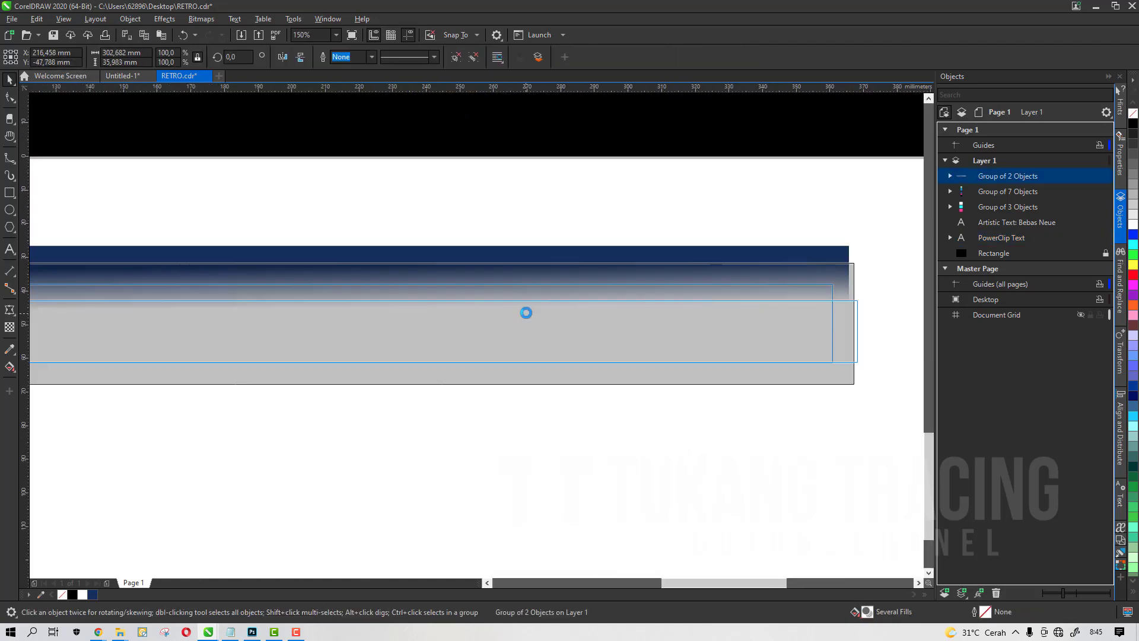
scroll(625, 281, down, 3)
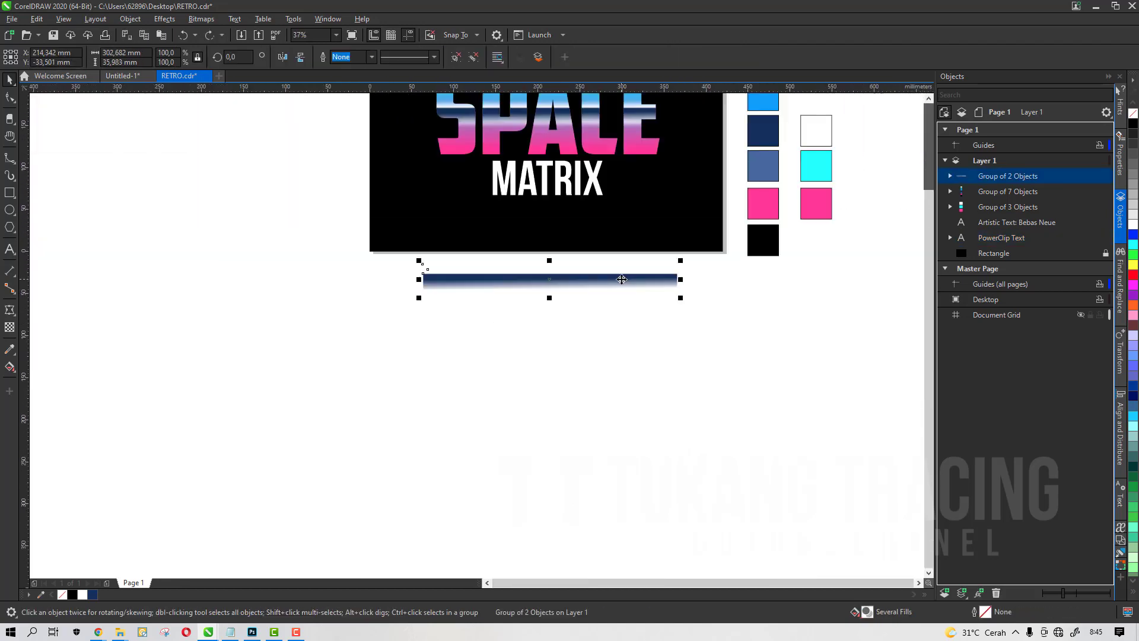
scroll(622, 279, up, 2)
scroll(568, 308, down, 2)
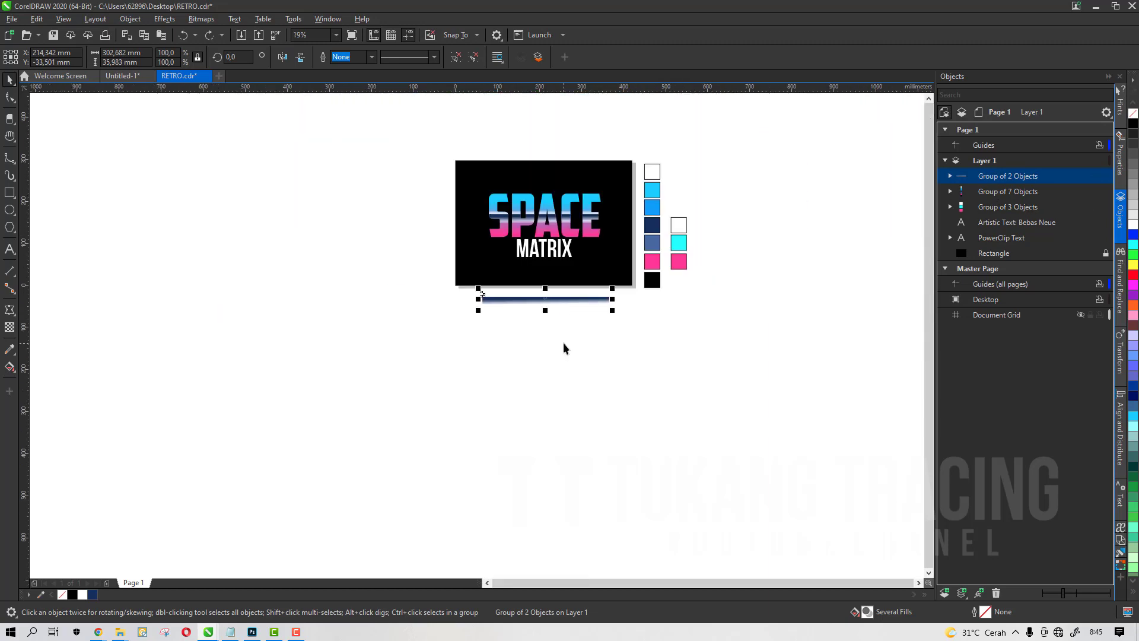
scroll(578, 250, up, 2)
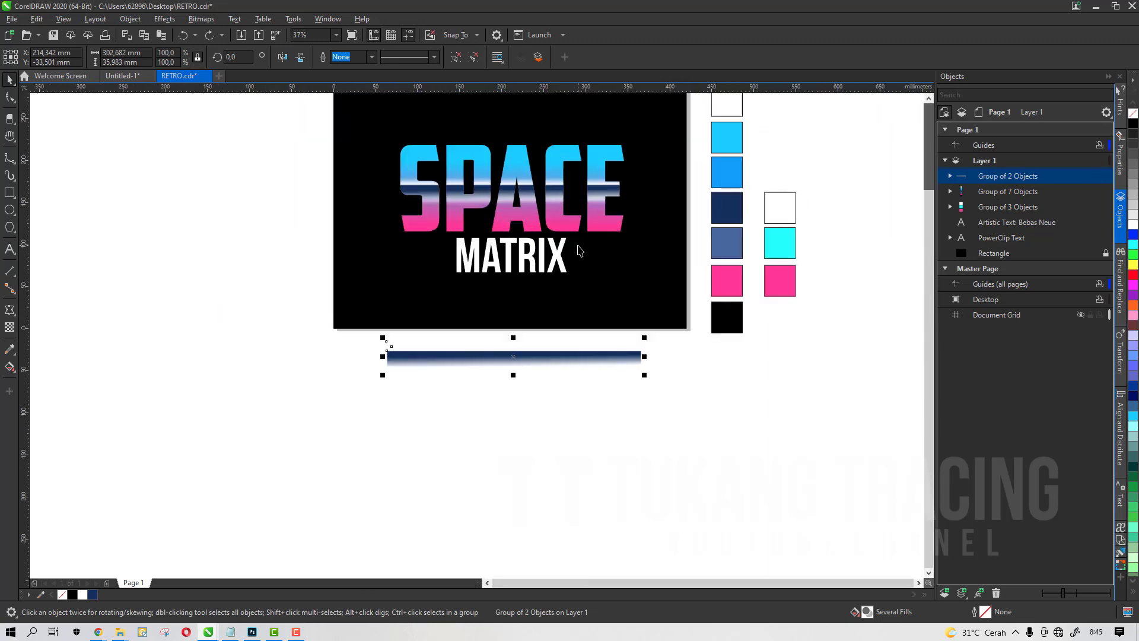
key(h)
mouse_move(572, 275)
mouse_down()
mouse_move(544, 270)
mouse_move(564, 294)
mouse_up()
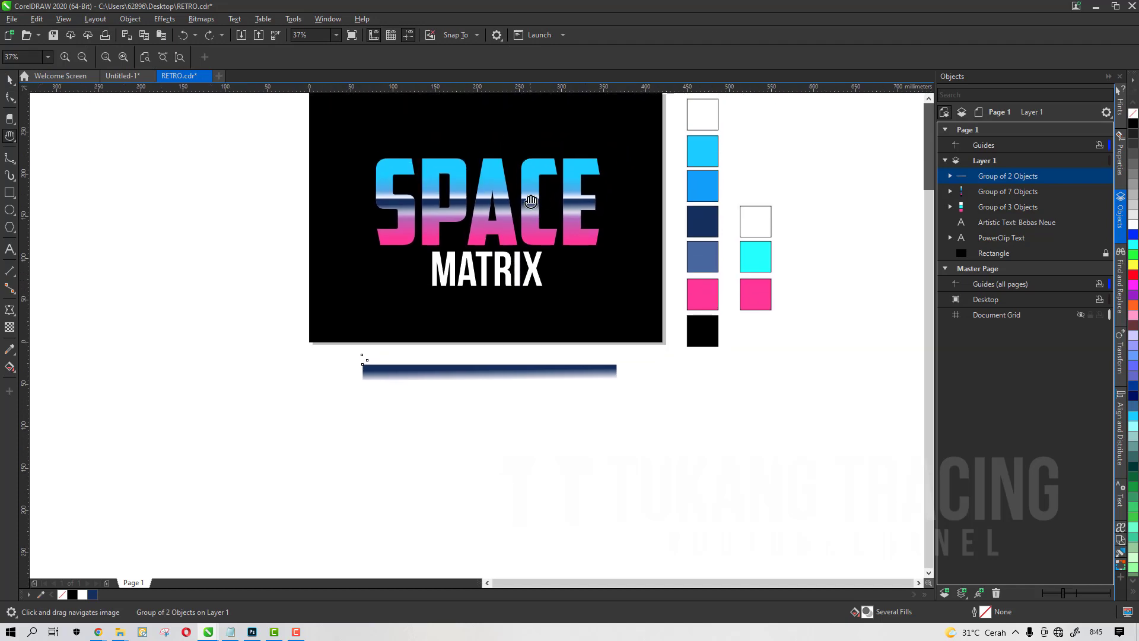
scroll(537, 166, up, 2)
key(space)
click(539, 165)
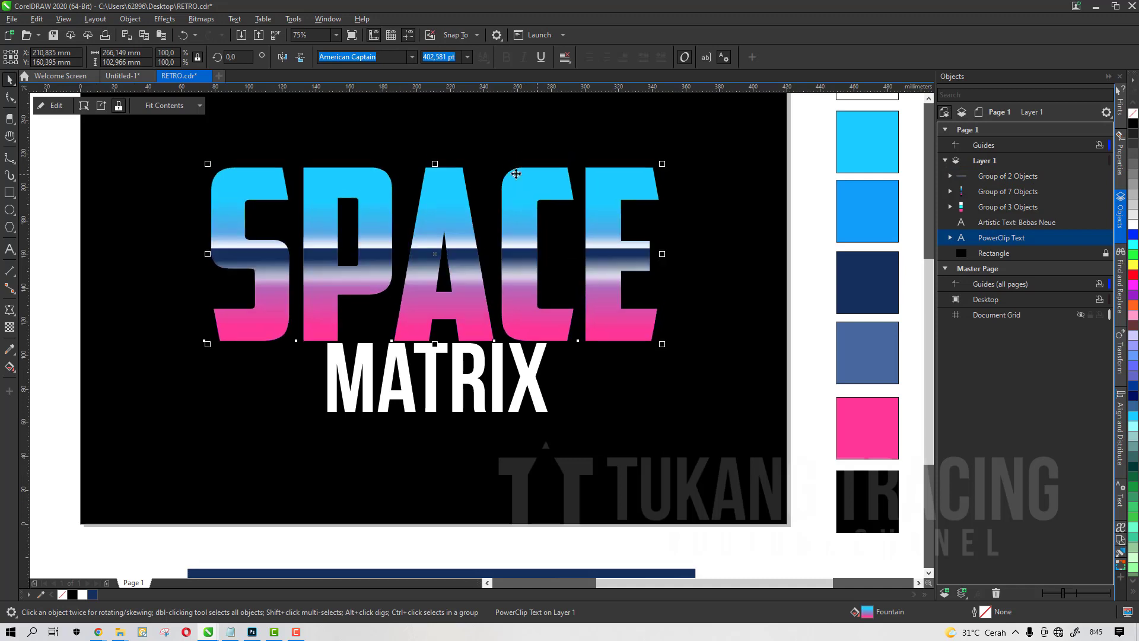
click(165, 18)
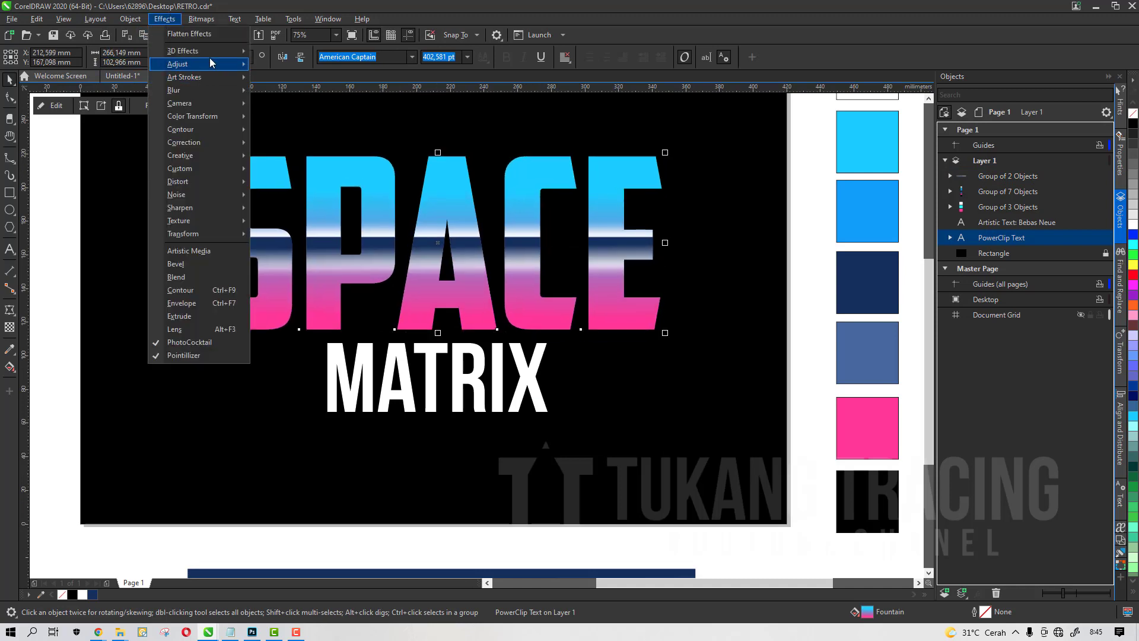
mouse_move(214, 55)
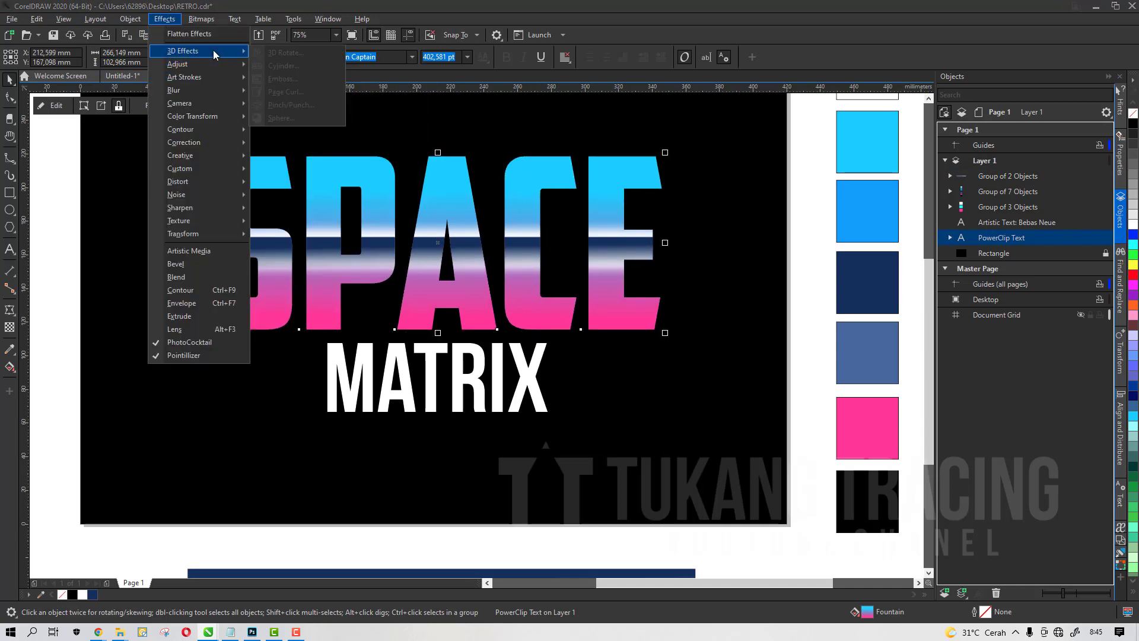
click(573, 161)
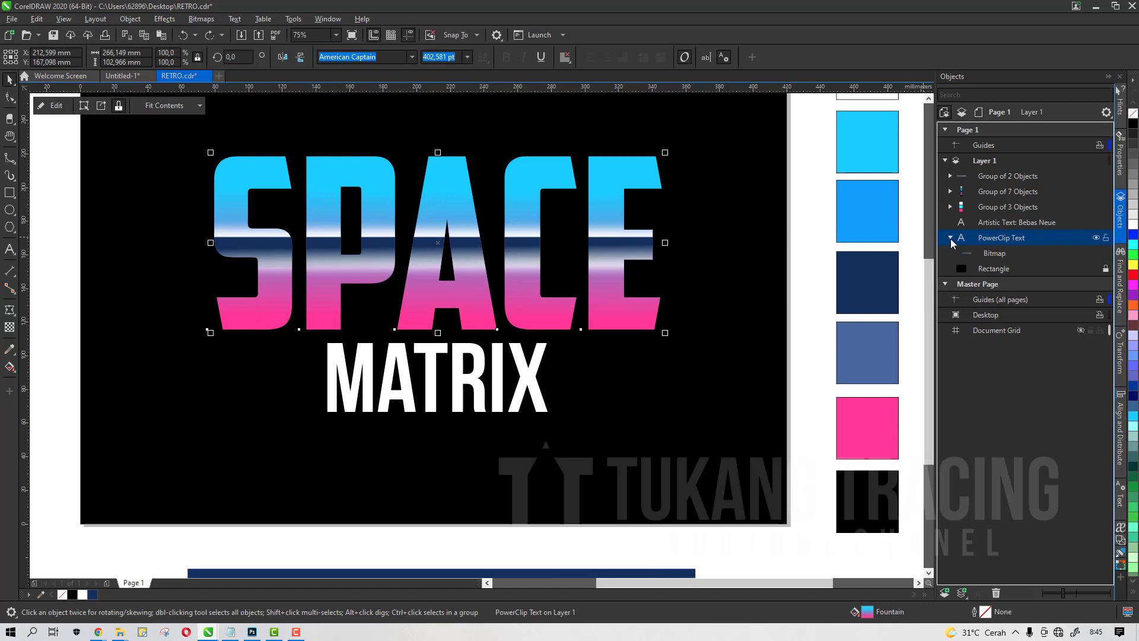
click(950, 239)
click(974, 255)
click(596, 184)
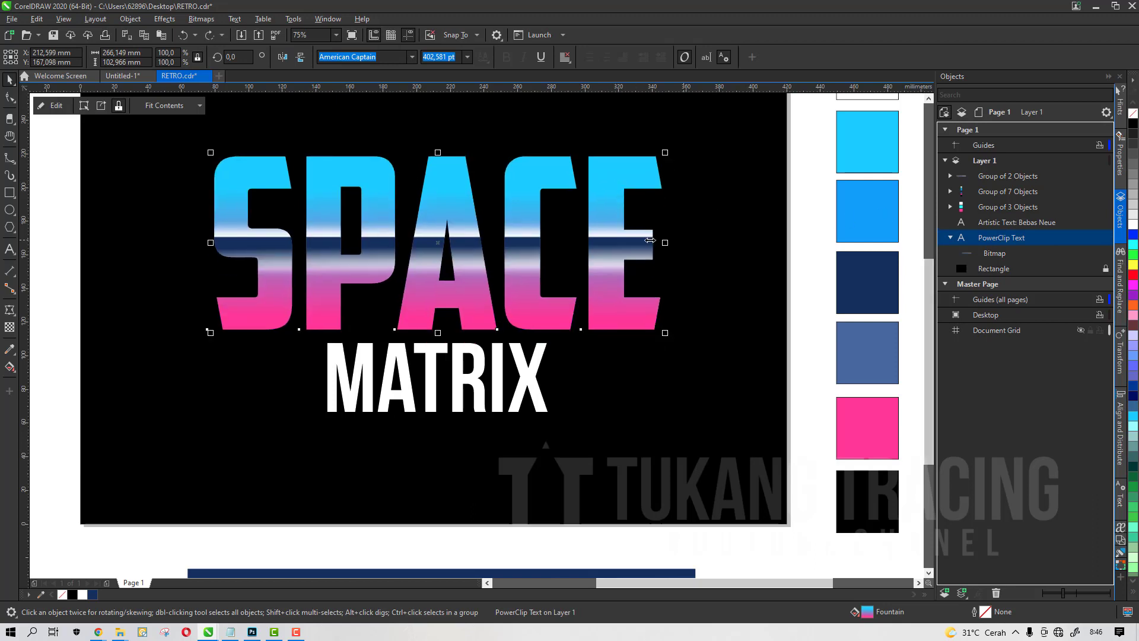
drag(613, 191, 635, 185)
key(ctrl+z)
scroll(538, 208, down, 2)
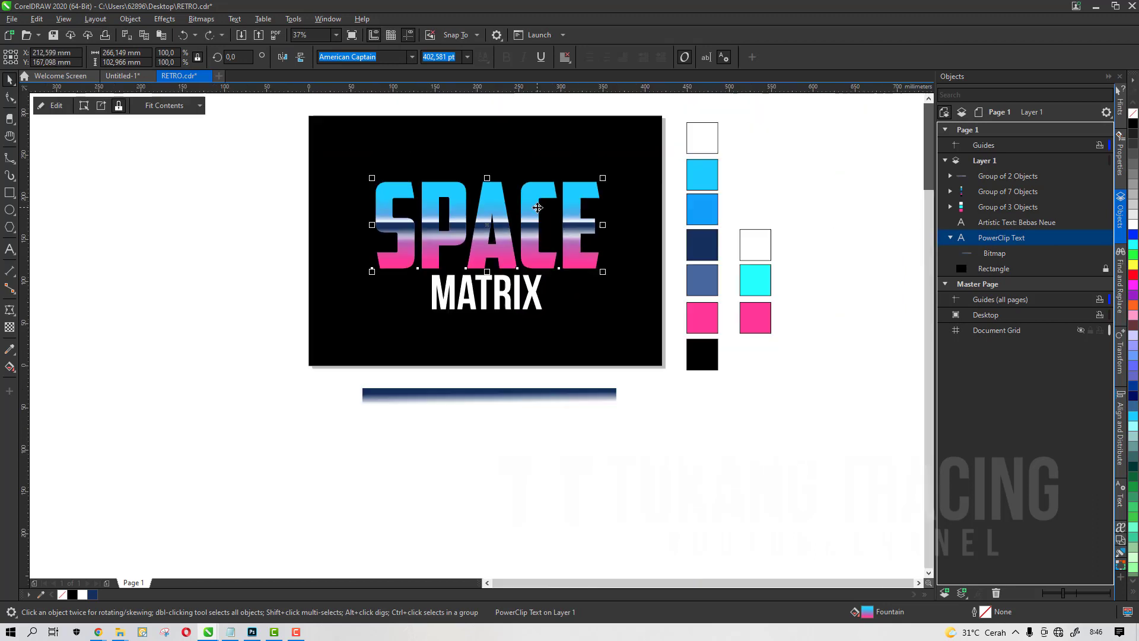
Extract the bitmap from the SPACE PowerClip and hide it
click(168, 214)
scroll(414, 203, up, 2)
click(396, 181)
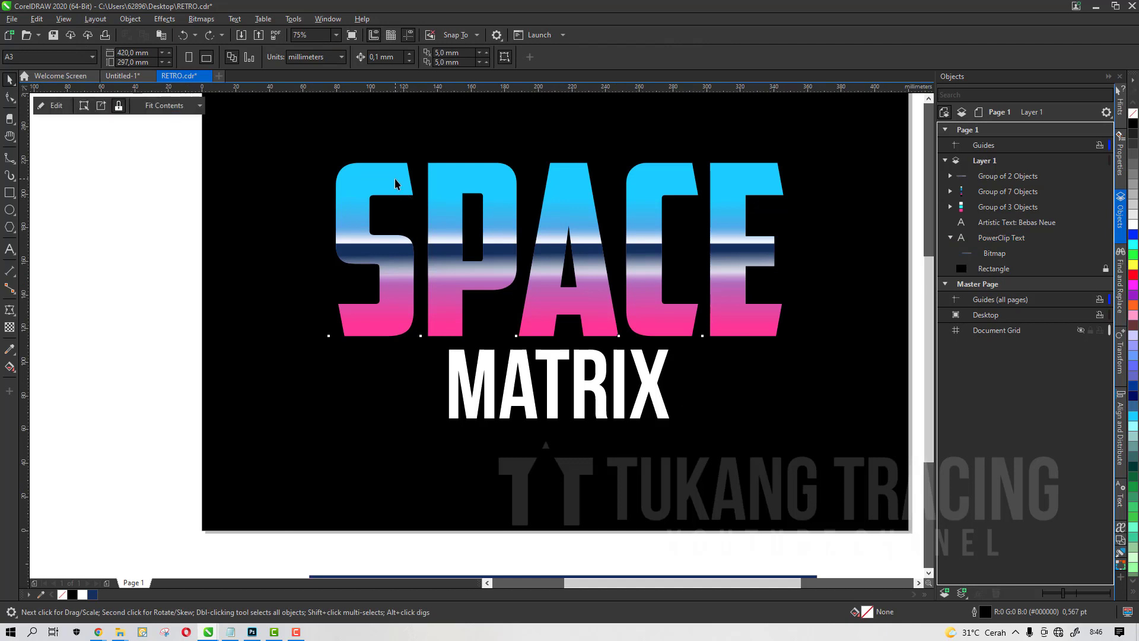
click(101, 107)
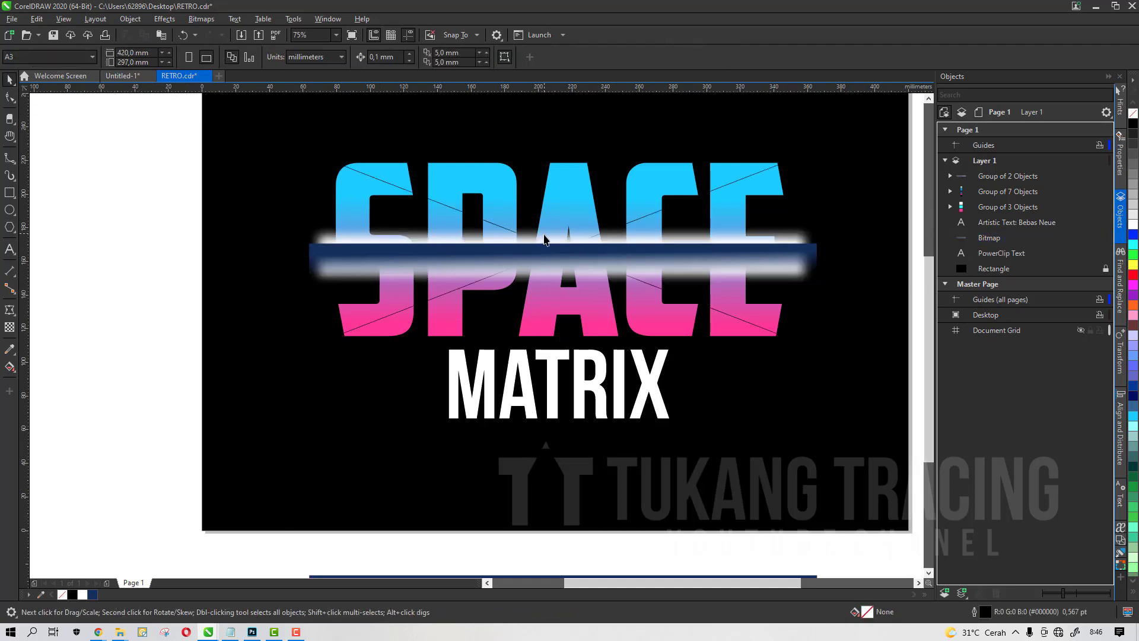
click(1096, 237)
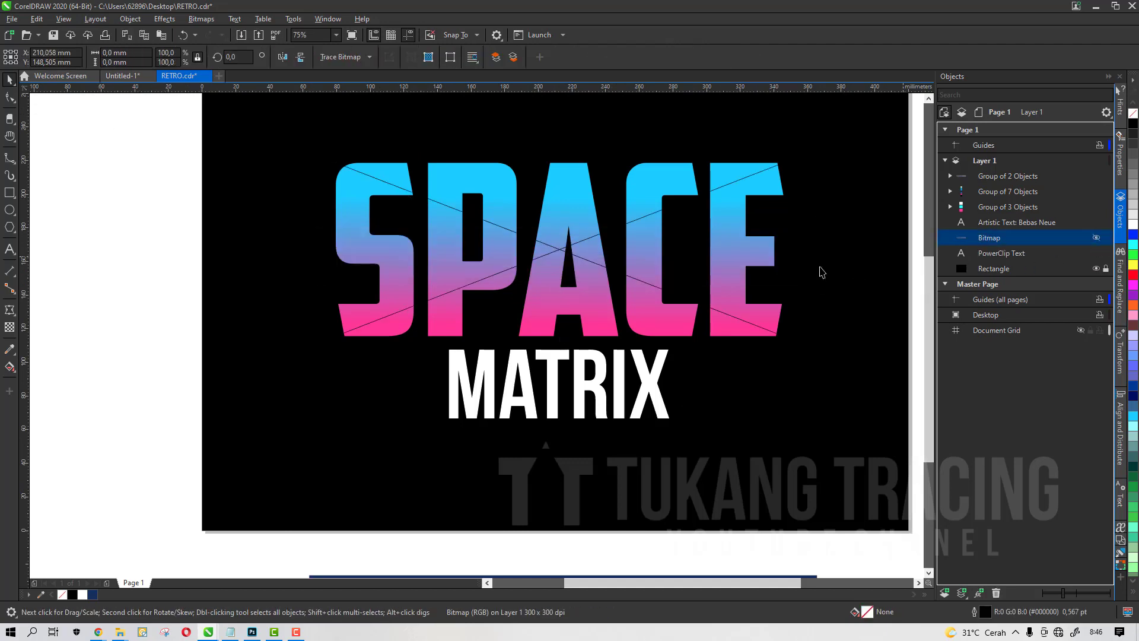
click(1096, 237)
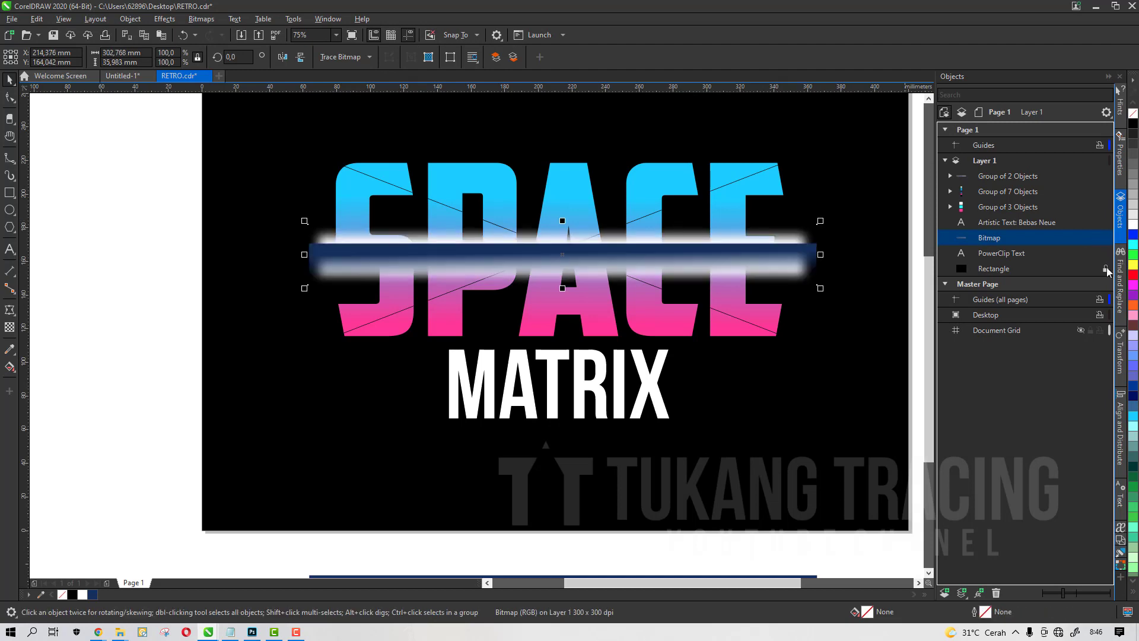
click(1098, 237)
Remove the PowerClip frame from the SPACE text
click(746, 249)
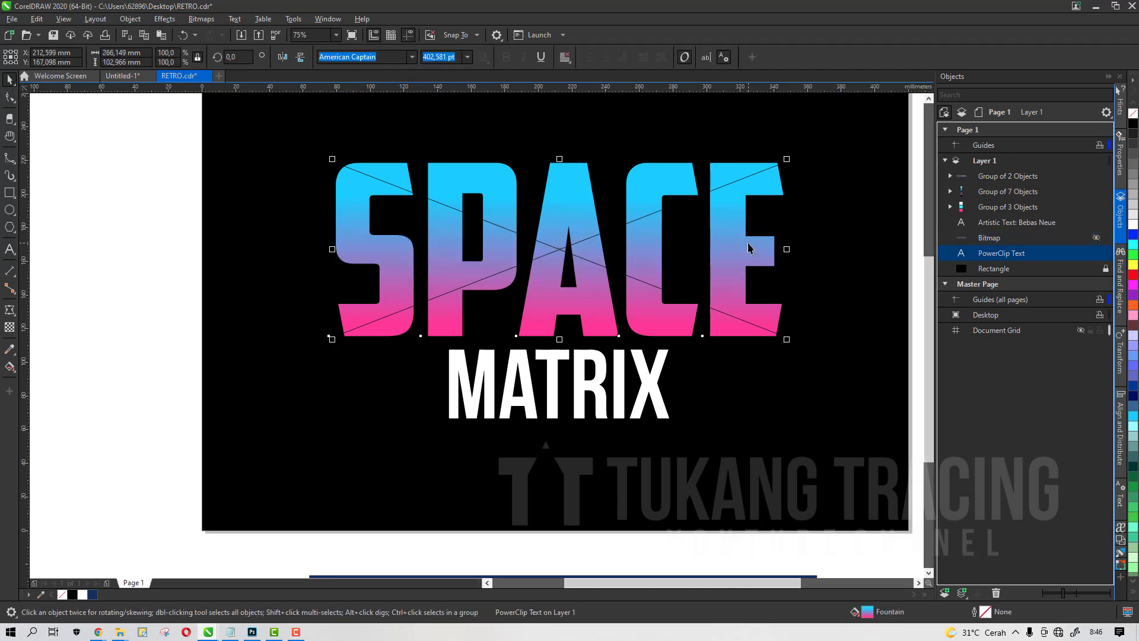
right_click(748, 244)
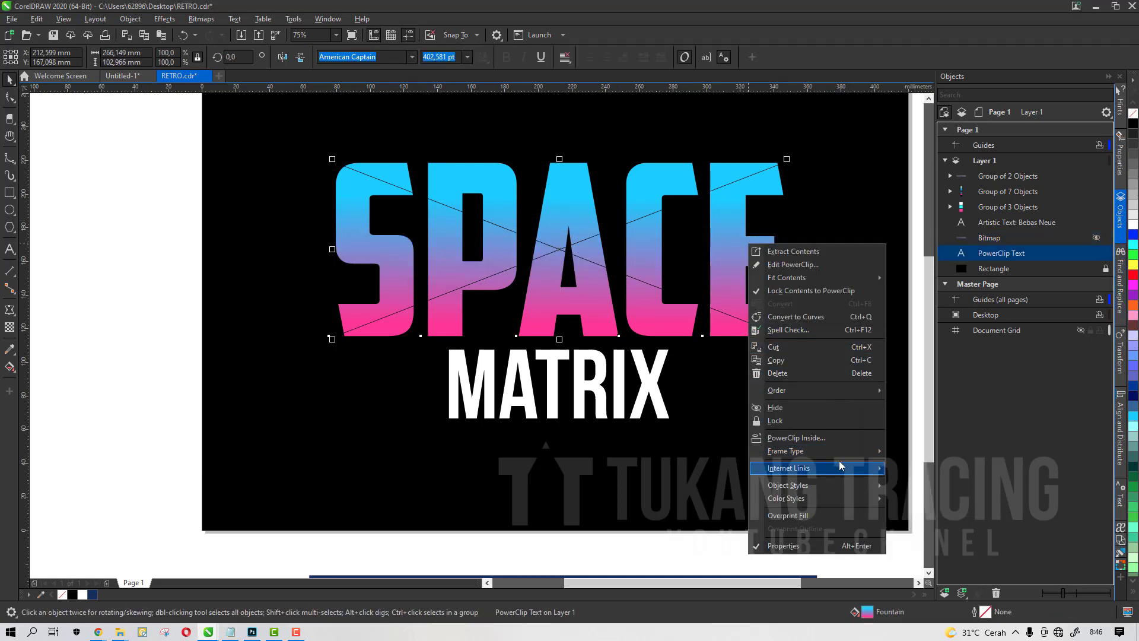
mouse_move(842, 454)
click(903, 482)
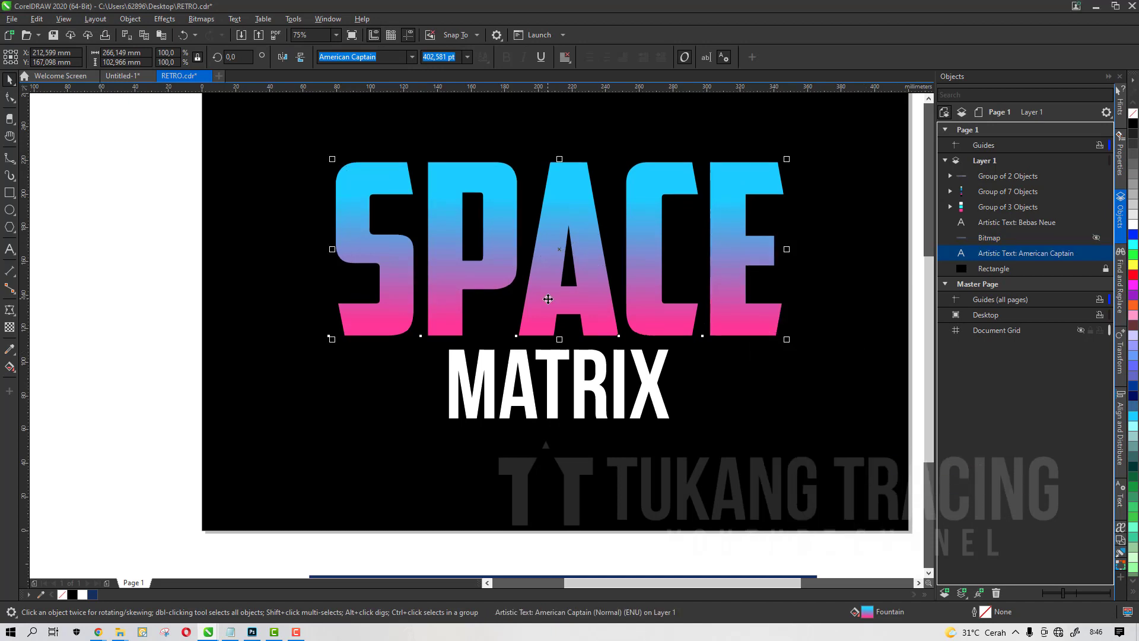
Paste a copy of the SPACE text and offset it slightly down and to the right
scroll(806, 283, down, 2)
scroll(603, 284, up, 2)
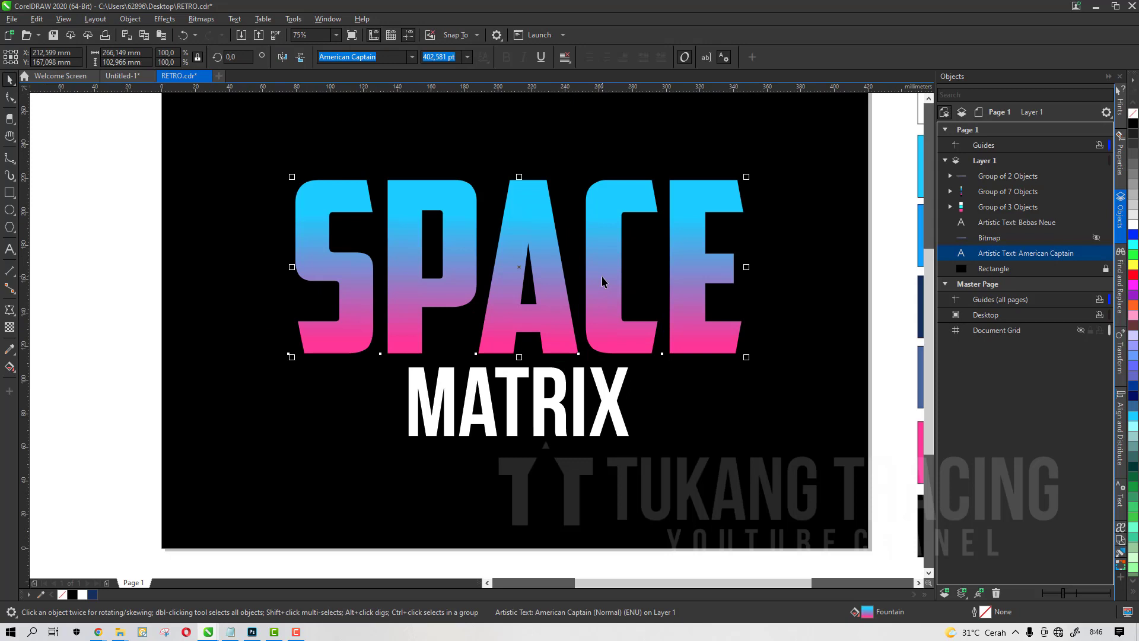
scroll(422, 278, up, 2)
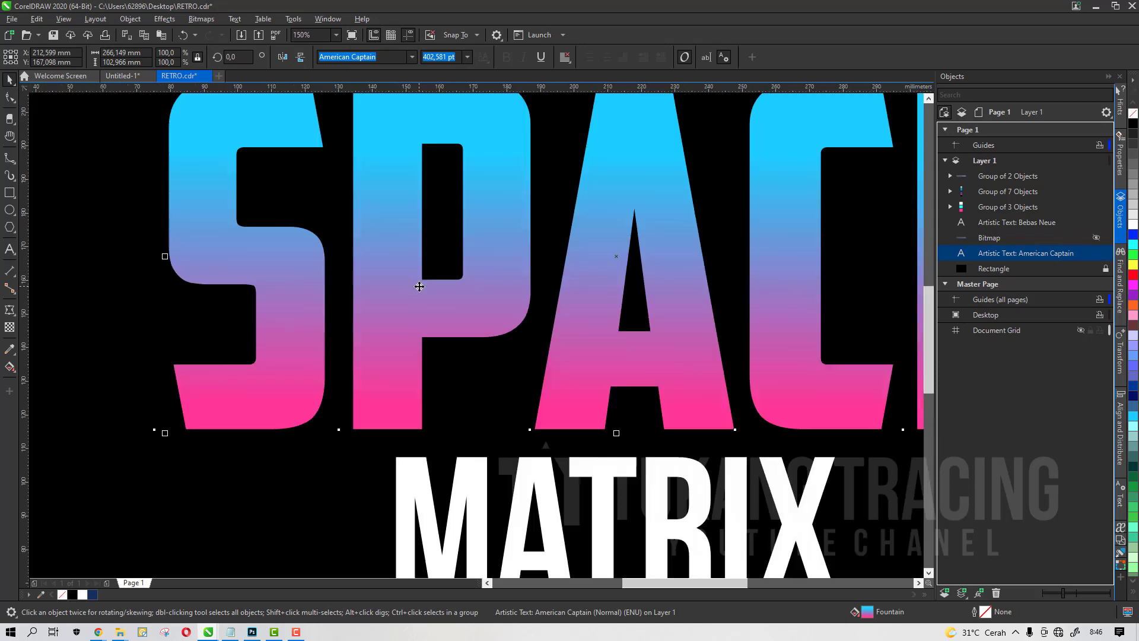
scroll(411, 283, down, 2)
scroll(329, 234, up, 2)
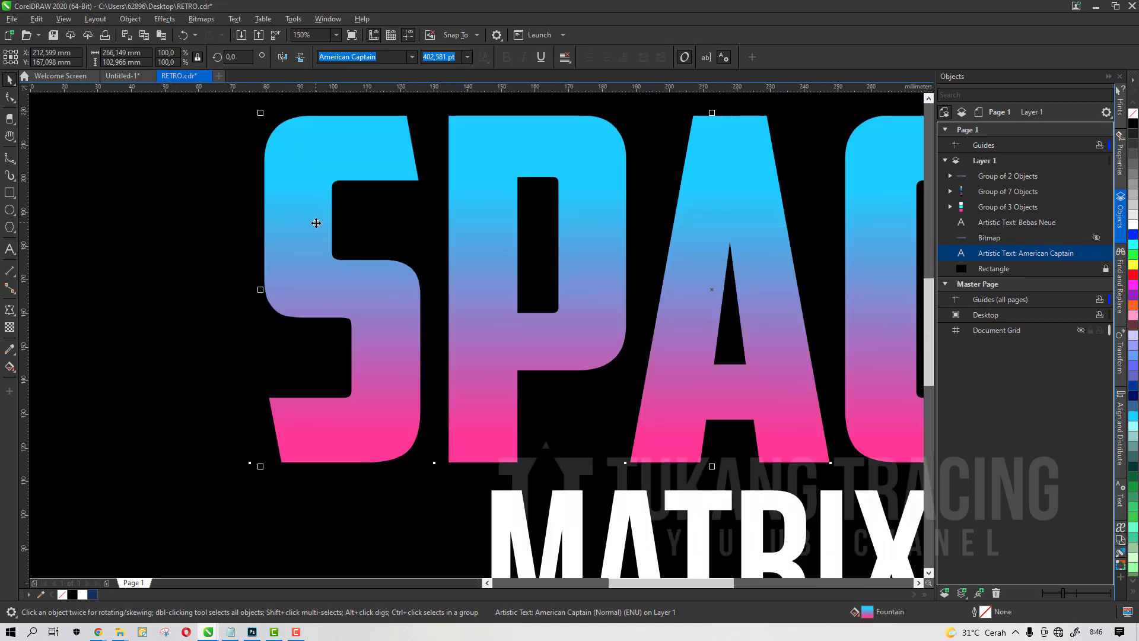
key(ctrl+v)
drag(309, 190, 315, 197)
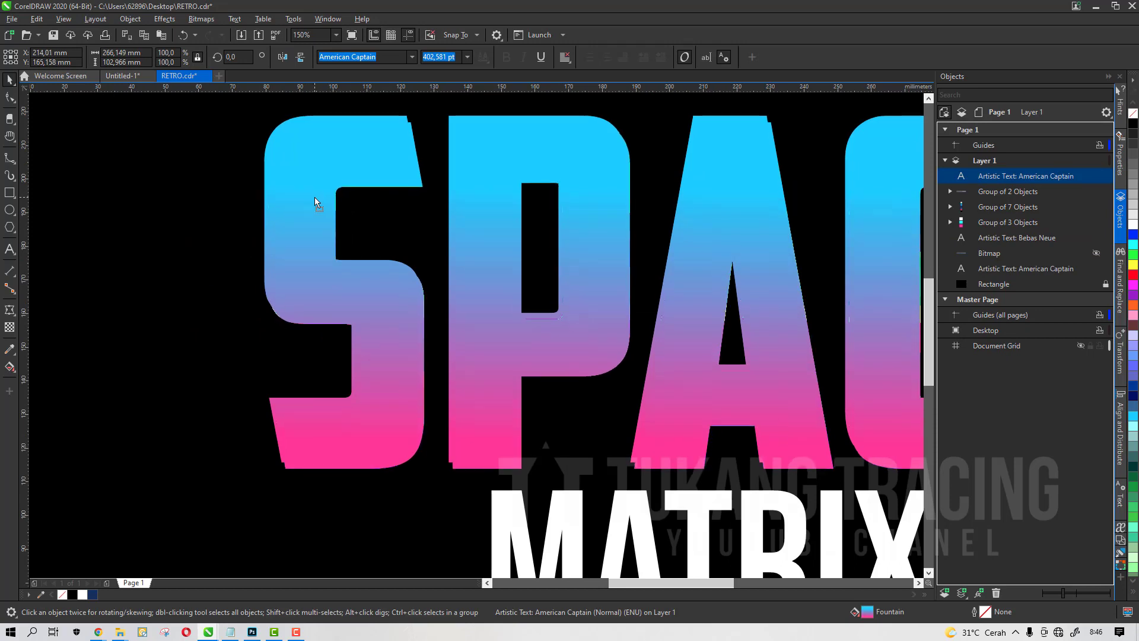
Set the pasted SPACE text copy to no fill with a green outline
click(63, 595)
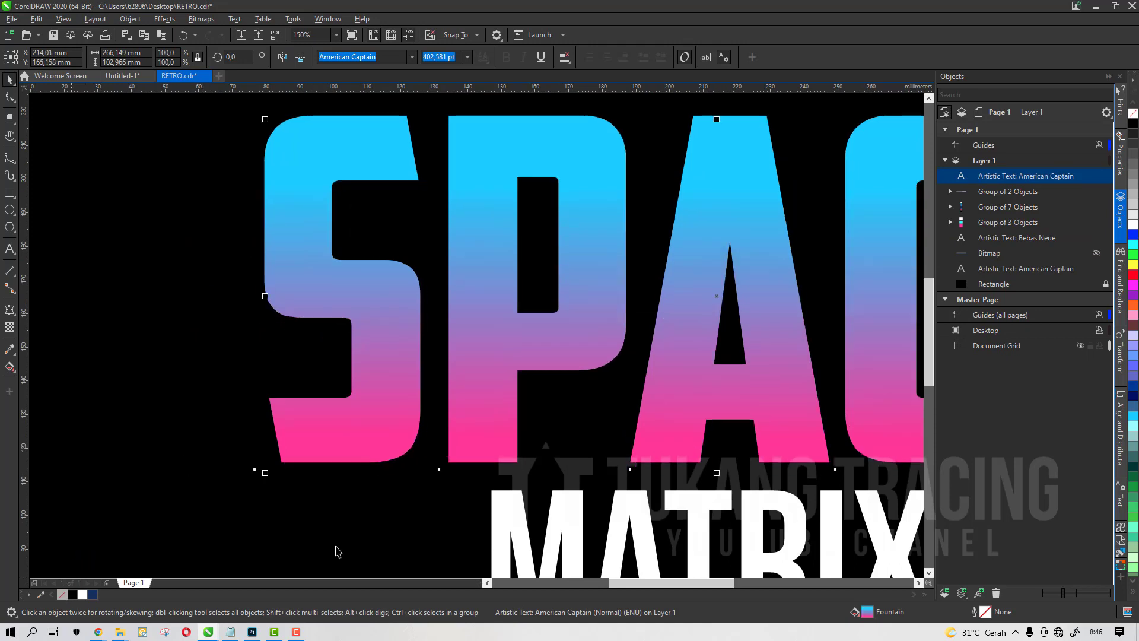
right_click(1134, 255)
scroll(463, 245, down, 2)
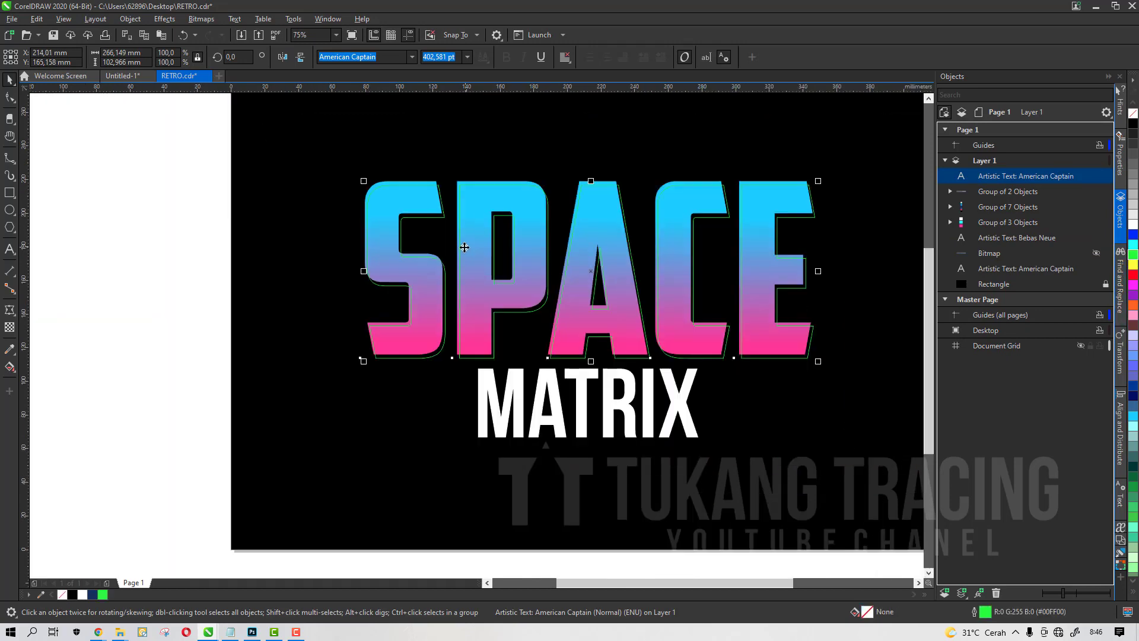
Nudge the green-outlined text copy slightly upward
scroll(538, 201, up, 2)
scroll(538, 202, up, 2)
key(Up)
key(Left)
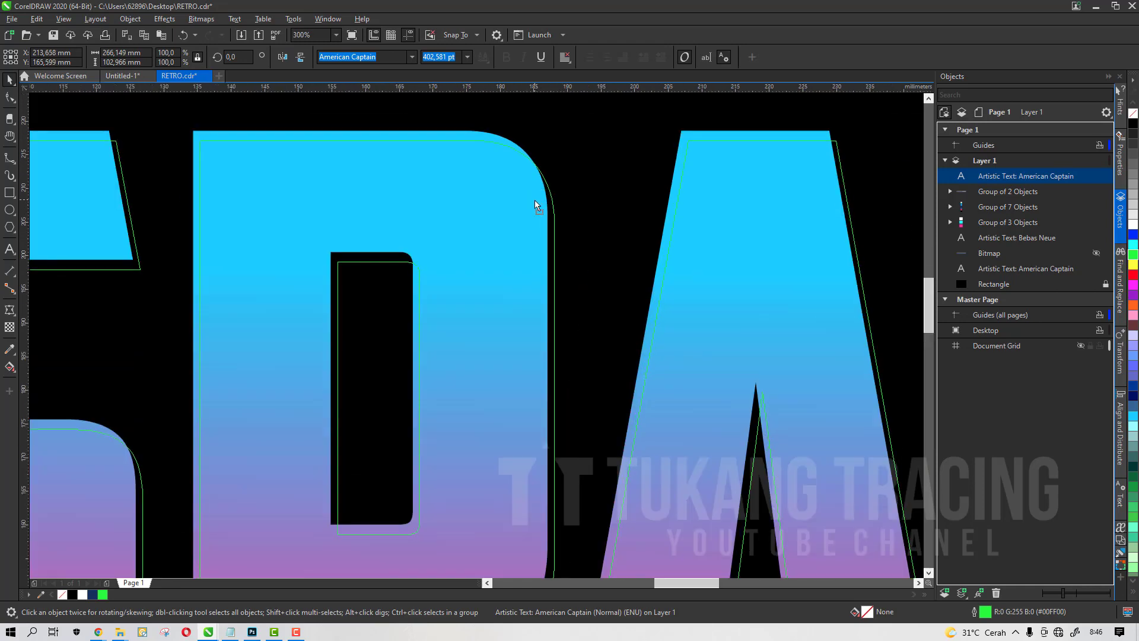
key(Right)
scroll(546, 198, down, 1)
scroll(548, 197, up, 1)
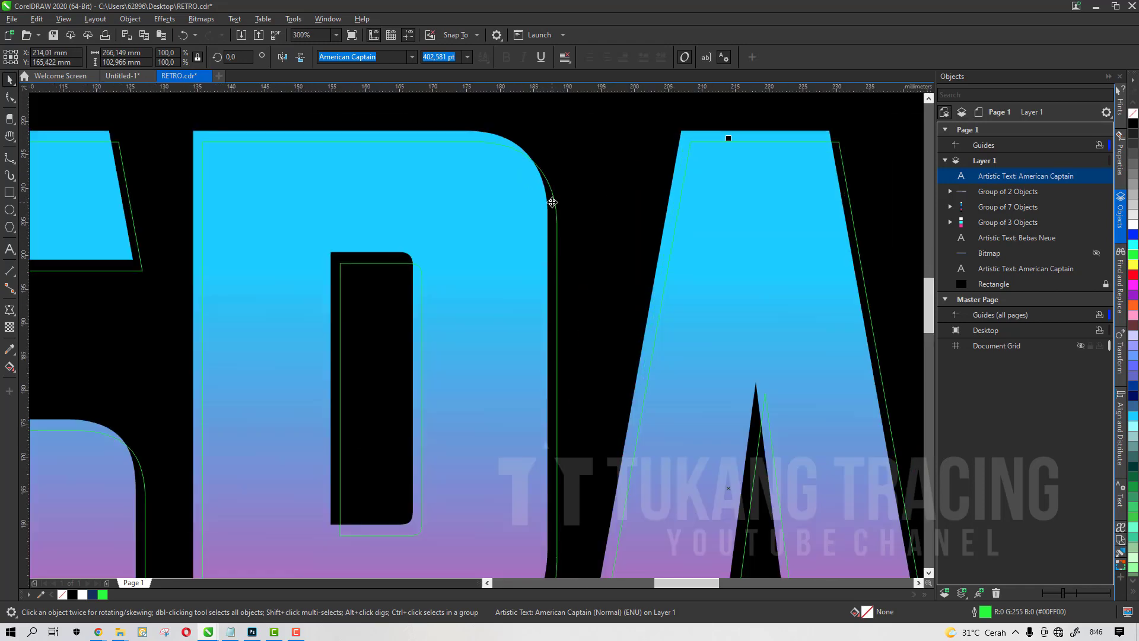
Duplicate the outlined copy, shift the duplicate slightly left and give it a red outline
key(plus)
drag(551, 203, 541, 207)
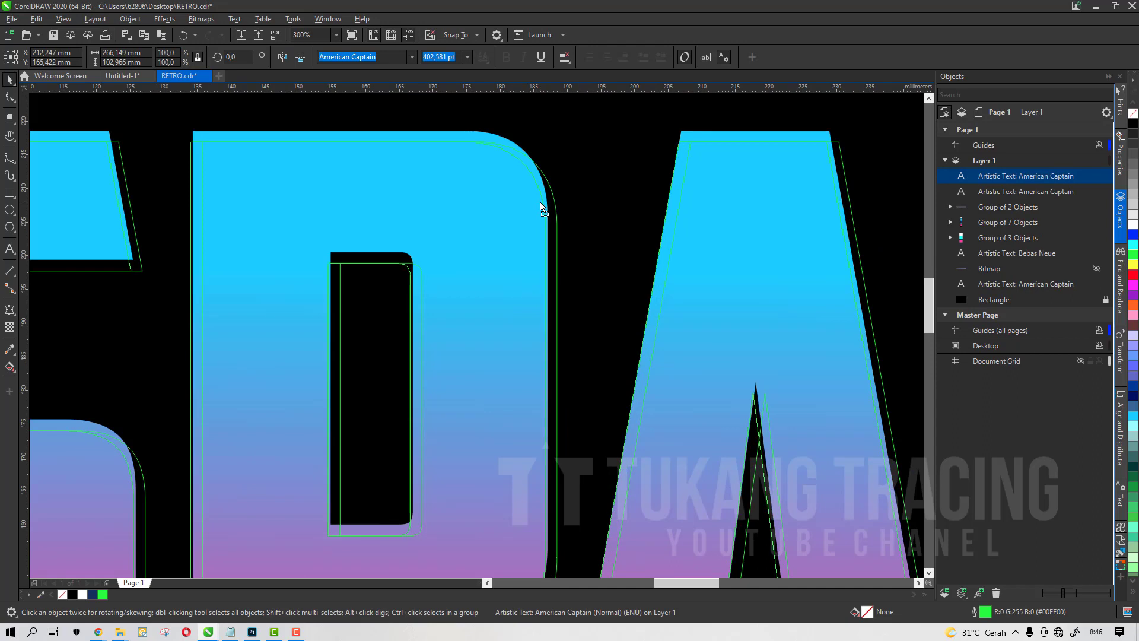
key(ctrl+z)
scroll(497, 151, up, 1)
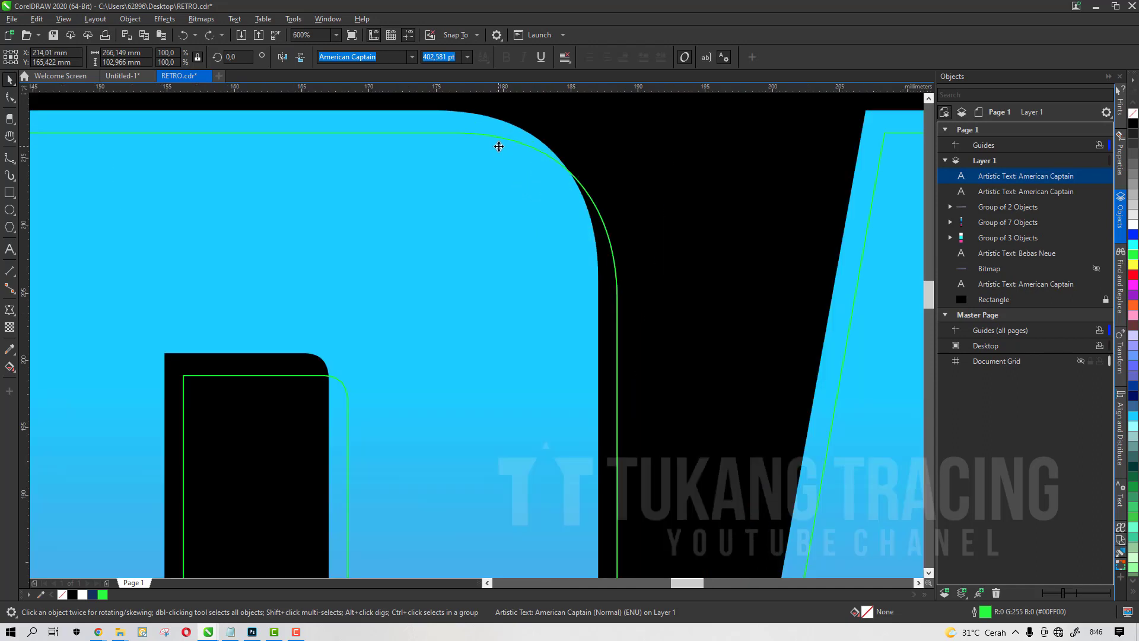
drag(499, 147, 469, 148)
scroll(468, 148, down, 1)
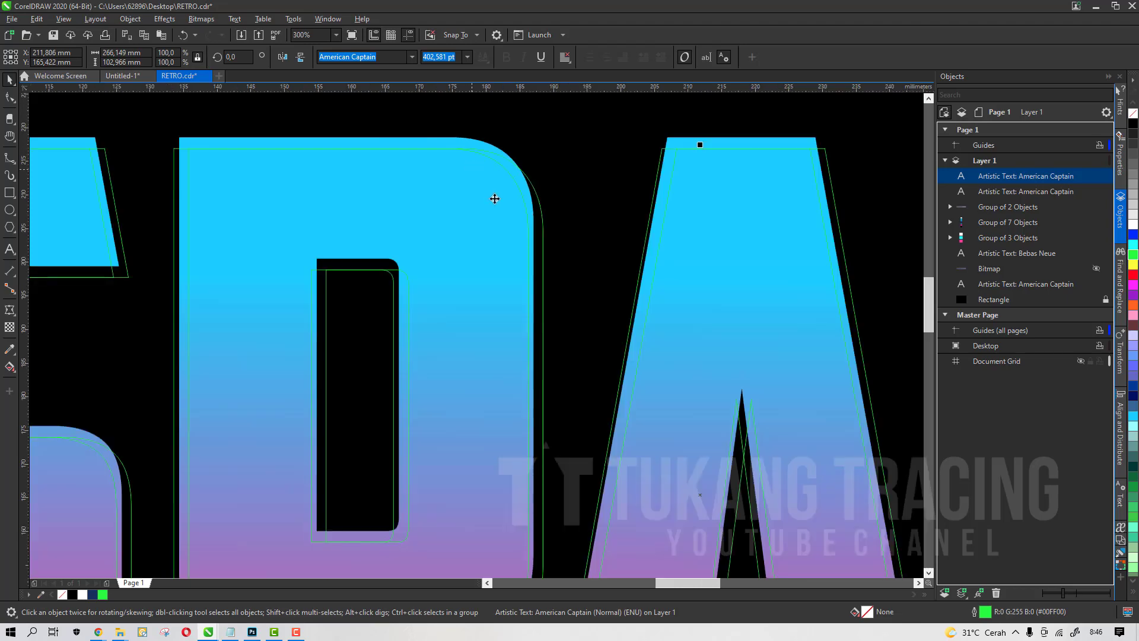
right_click(1133, 274)
Inspect the offset green and red outlines around the SPACE letters
scroll(663, 237, down, 2)
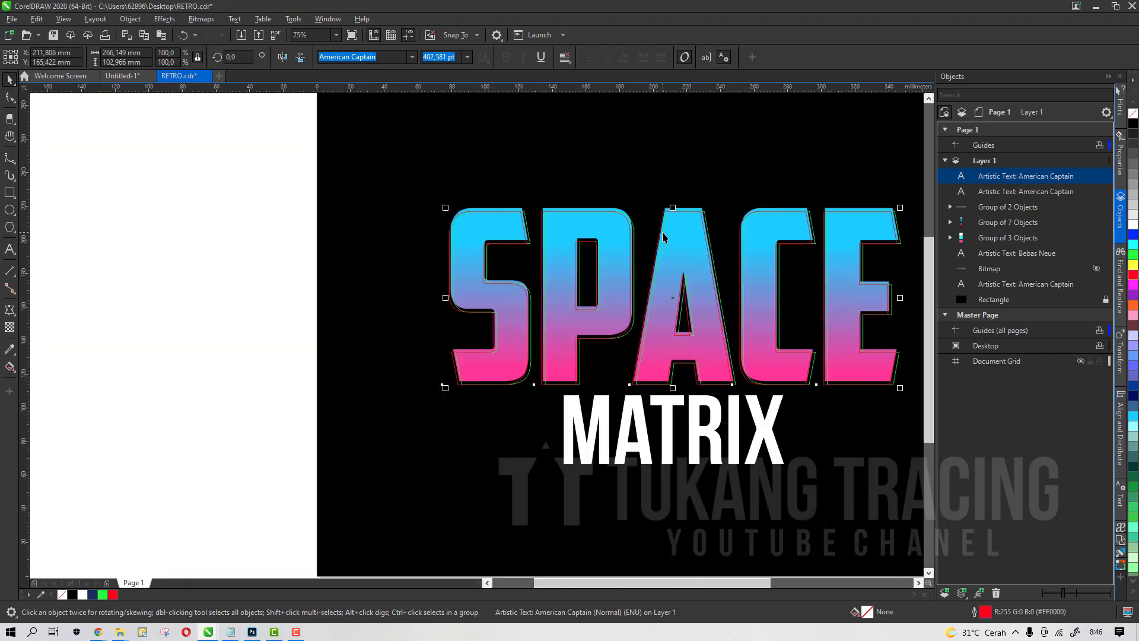
scroll(529, 351, up, 2)
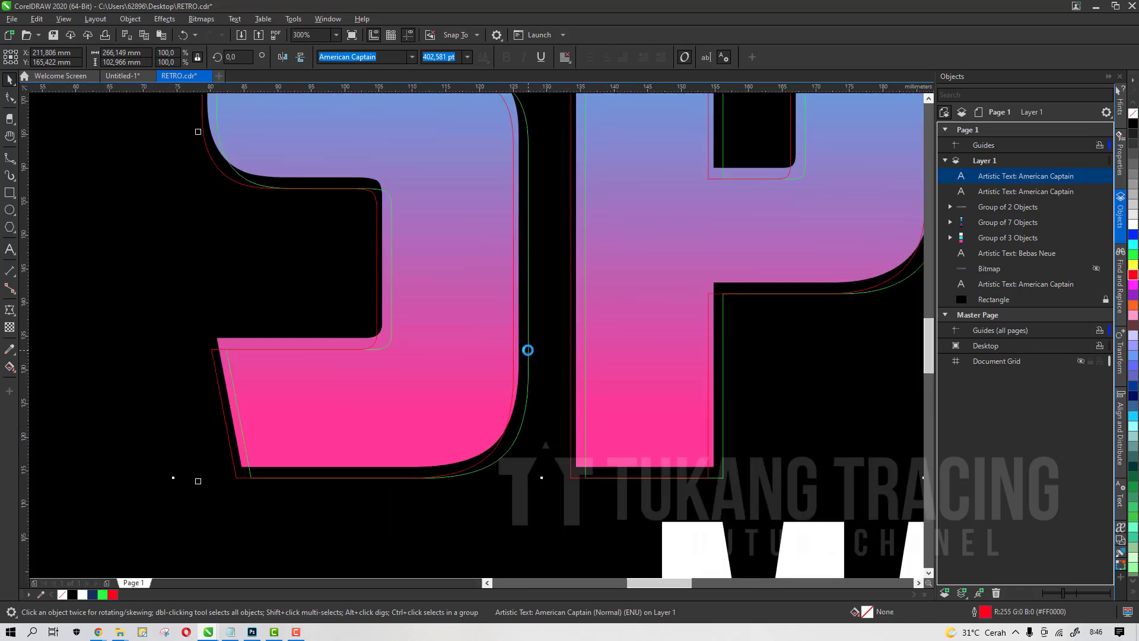
scroll(528, 350, down, 1)
scroll(474, 231, up, 1)
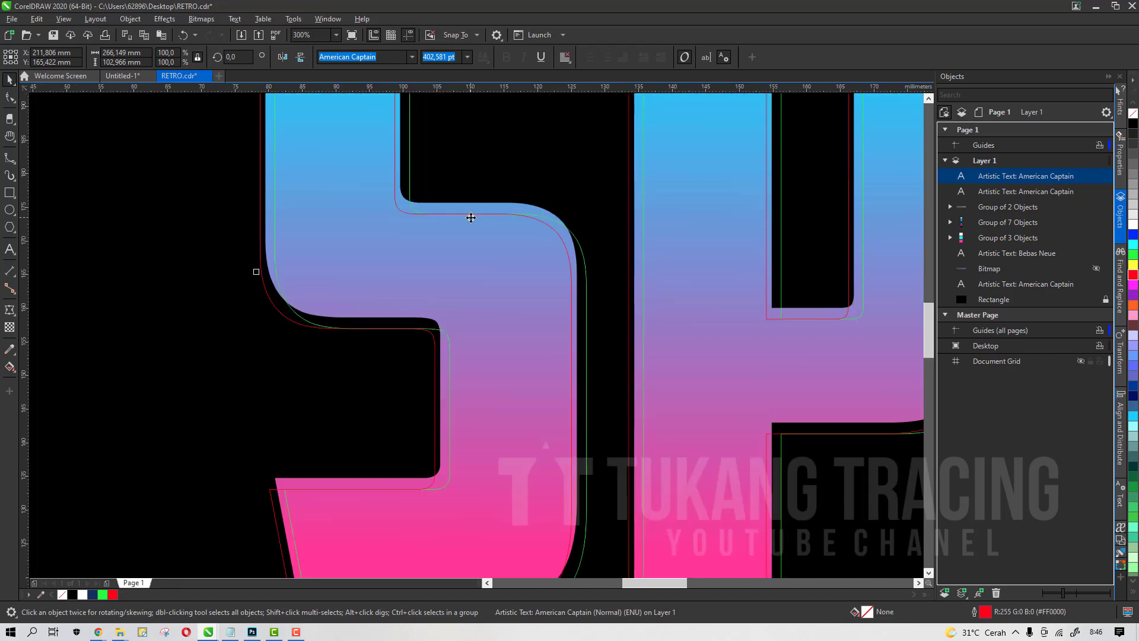
scroll(497, 263, down, 1)
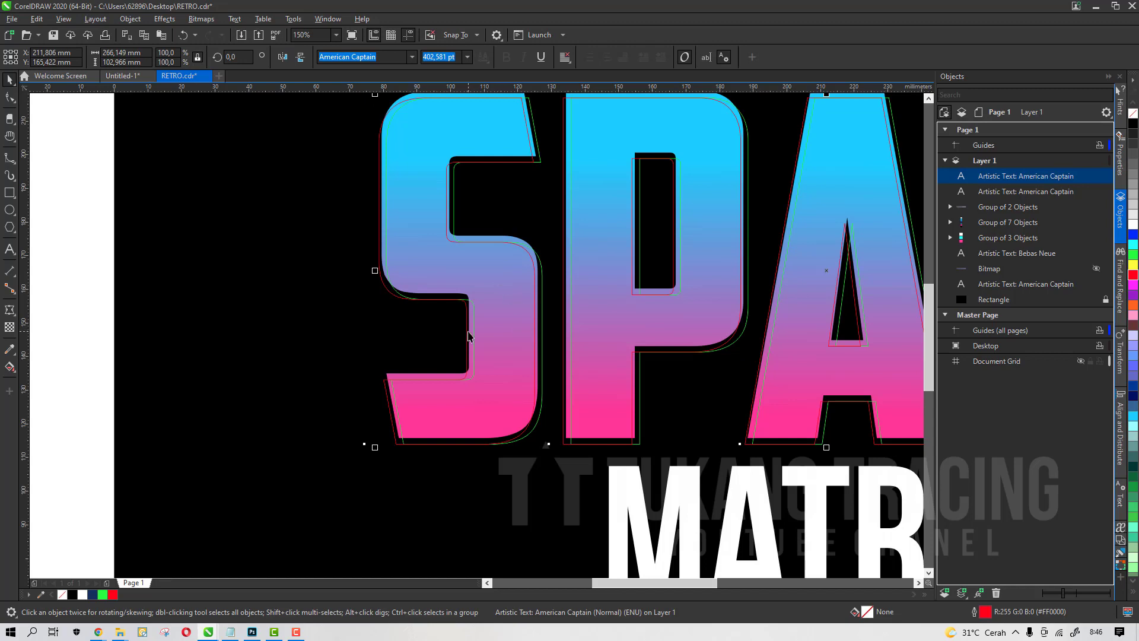
scroll(419, 330, down, 1)
click(360, 294)
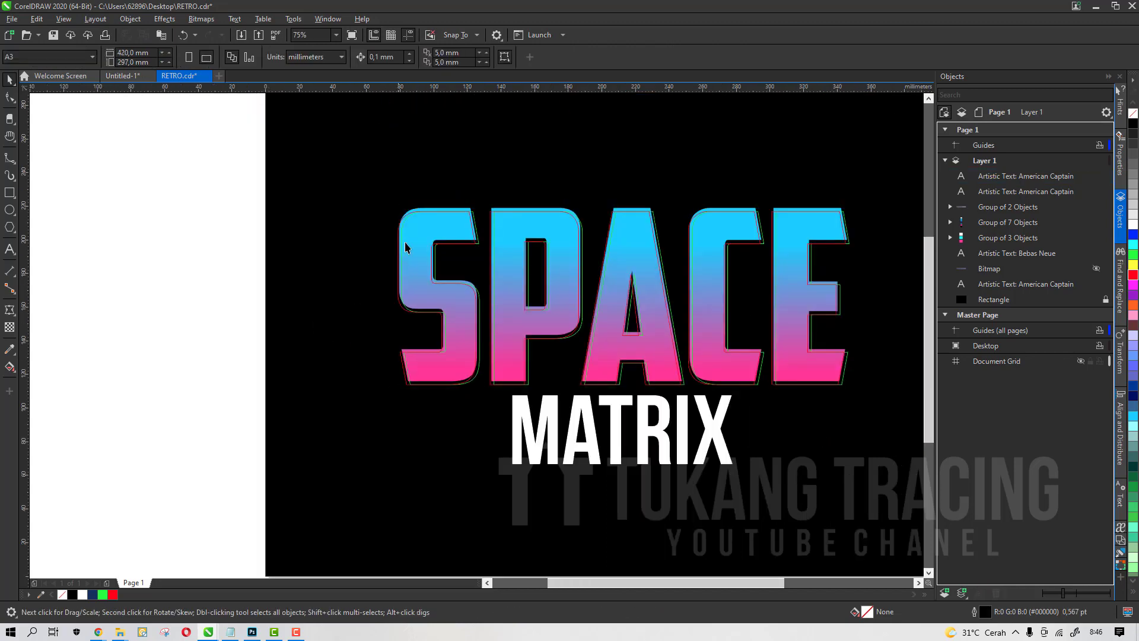
With Smart Fill, fill the gaps along the S's left and top edges in dark navy
scroll(403, 247, up, 2)
scroll(388, 226, down, 1)
scroll(451, 248, up, 1)
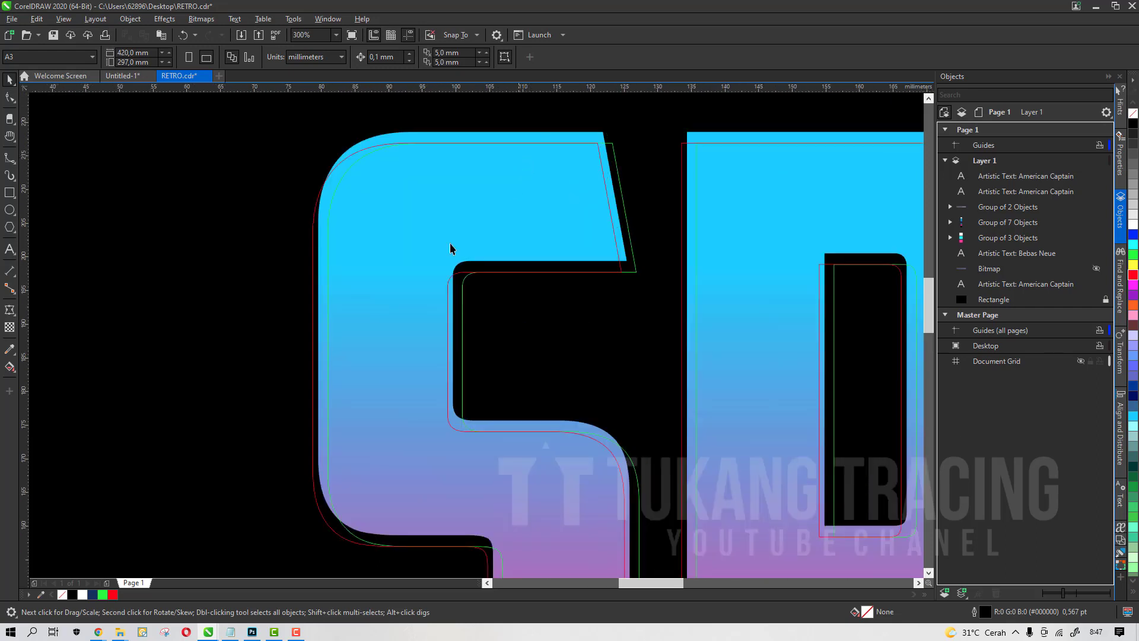
click(11, 367)
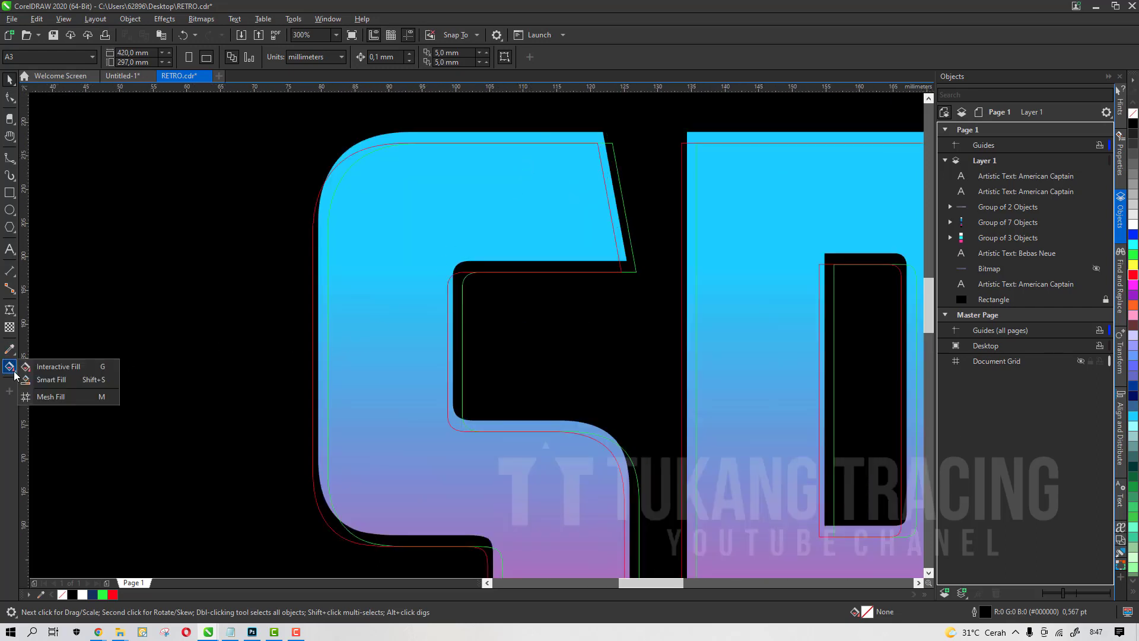
click(36, 379)
scroll(281, 249, down, 1)
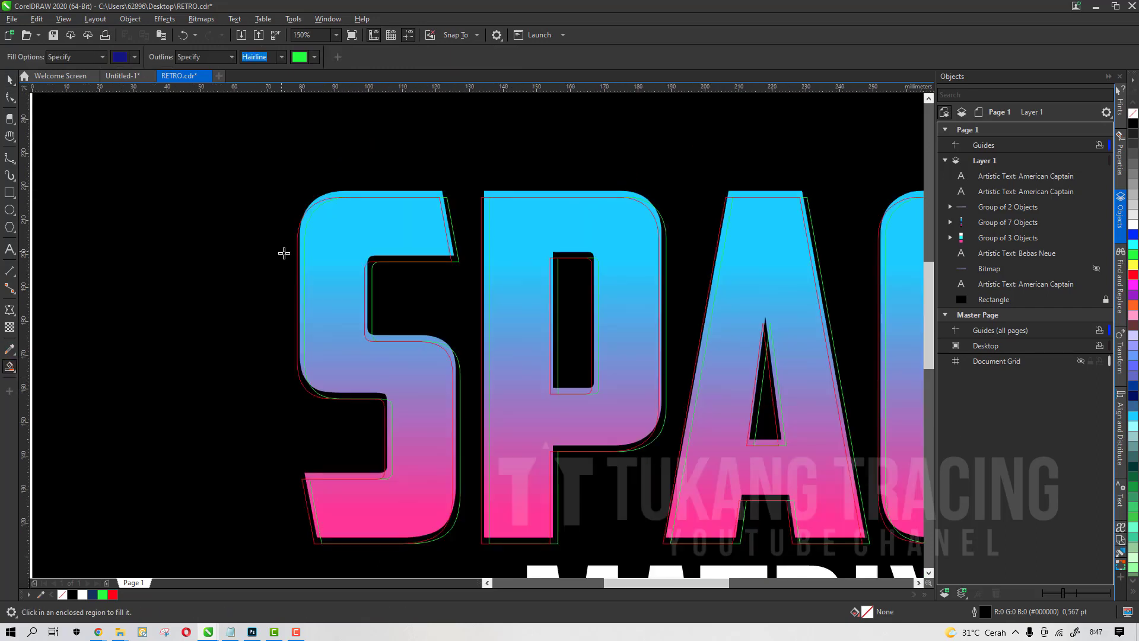
scroll(295, 222, up, 1)
click(315, 220)
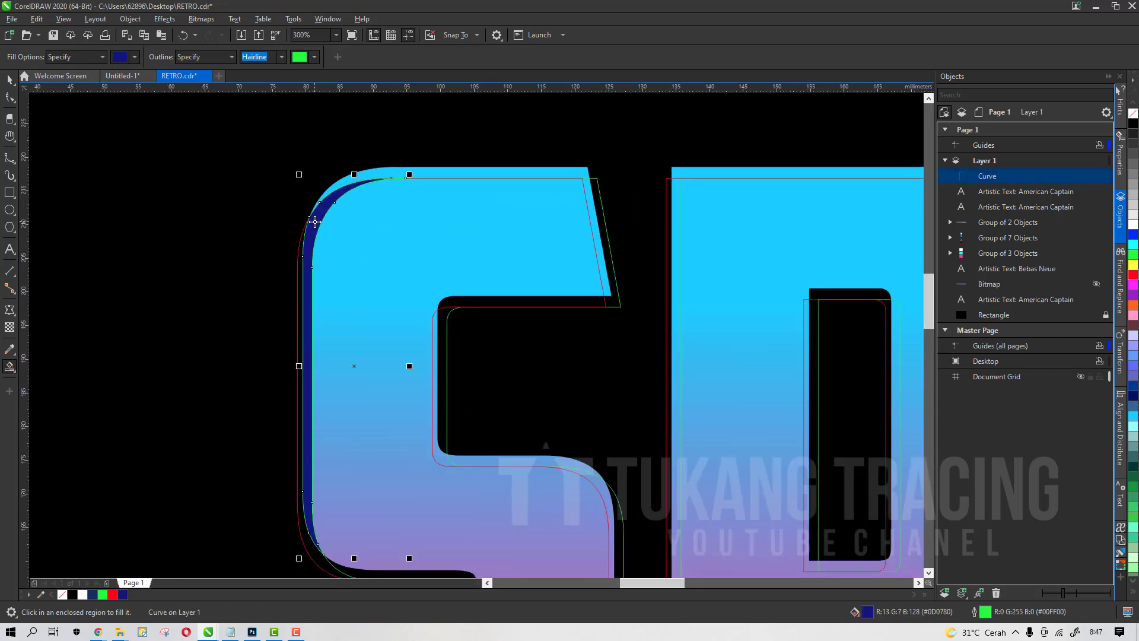
click(401, 172)
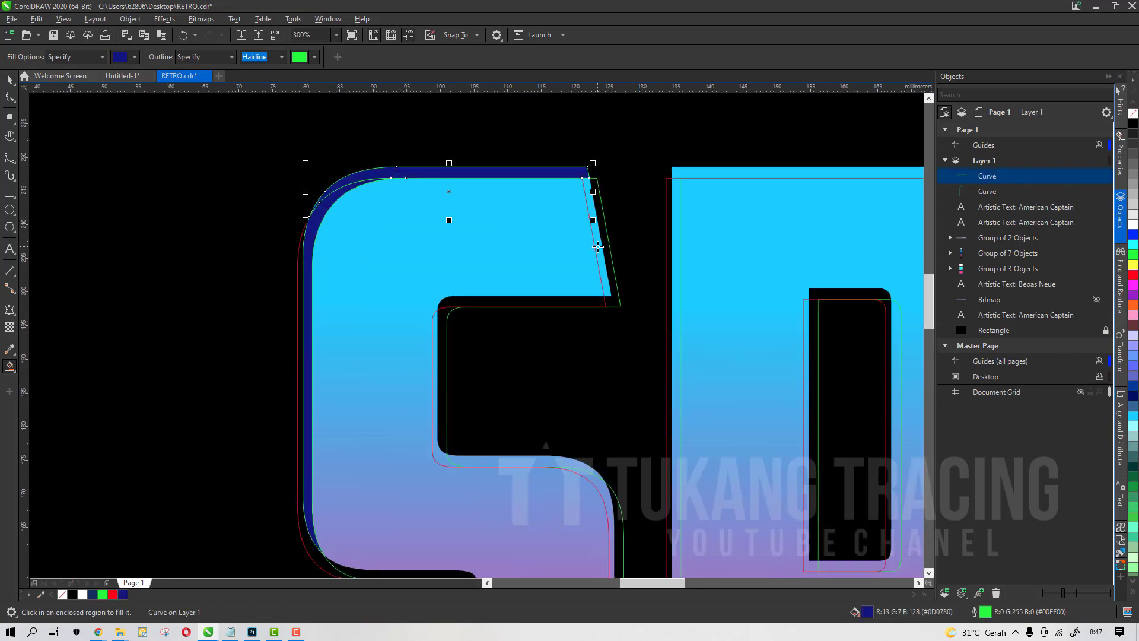
click(598, 247)
Smart Fill the remaining gaps around the S's middle curve and lower edges in dark navy
scroll(445, 422, up, 1)
click(440, 471)
click(528, 465)
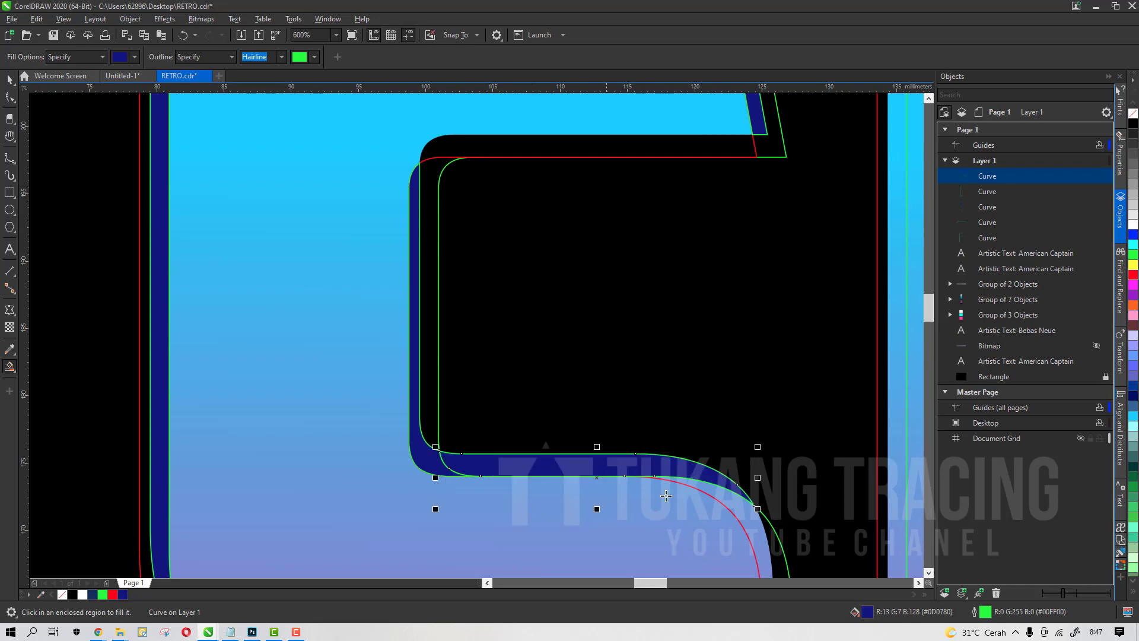
click(728, 502)
scroll(729, 502, down, 2)
scroll(601, 516, up, 1)
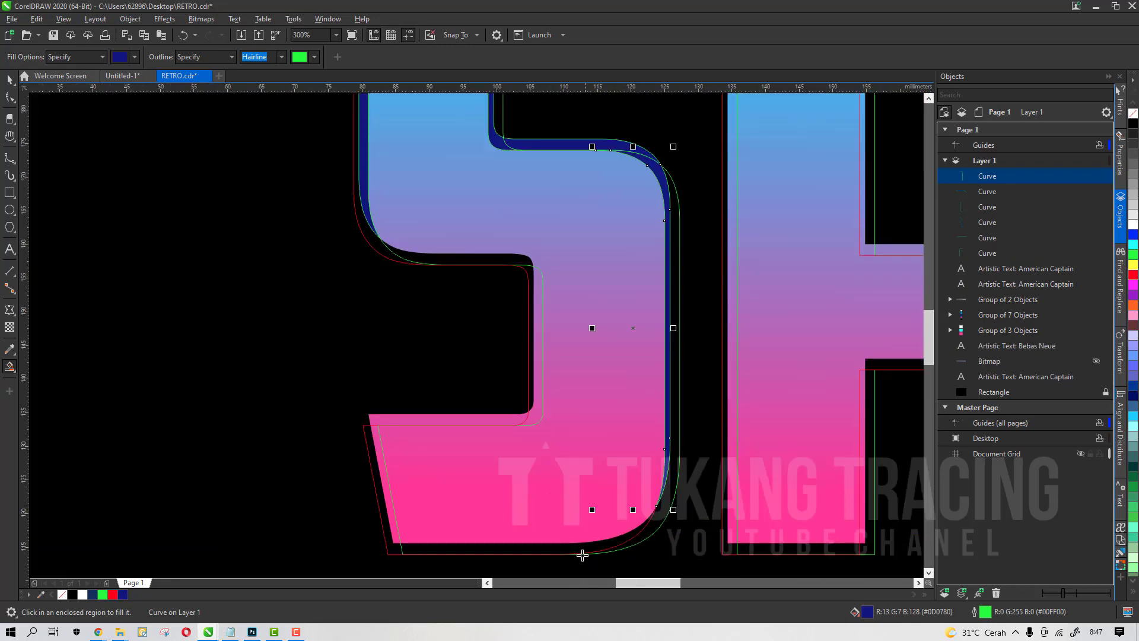
click(380, 481)
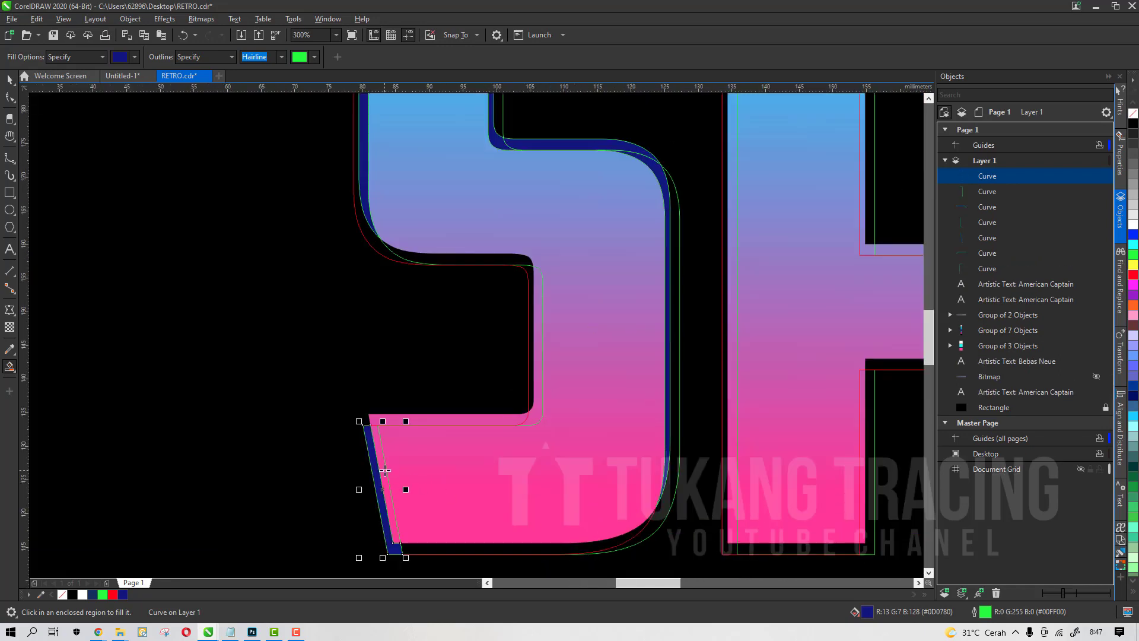
key(ctrl+z)
scroll(385, 471, up, 1)
click(385, 471)
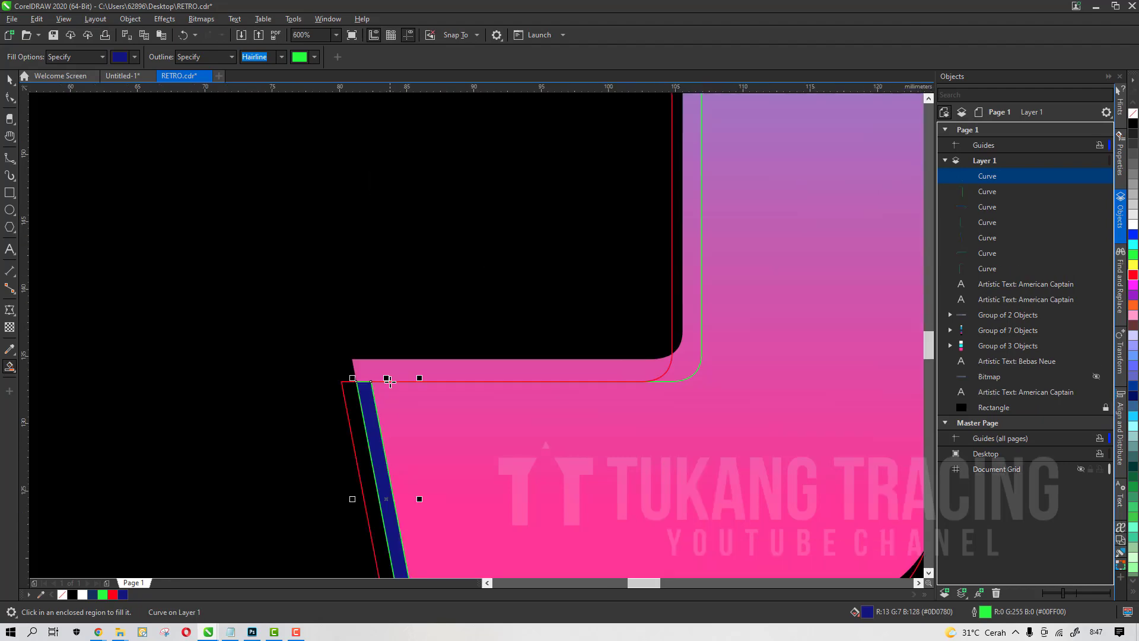
click(638, 375)
click(687, 353)
scroll(687, 353, down, 3)
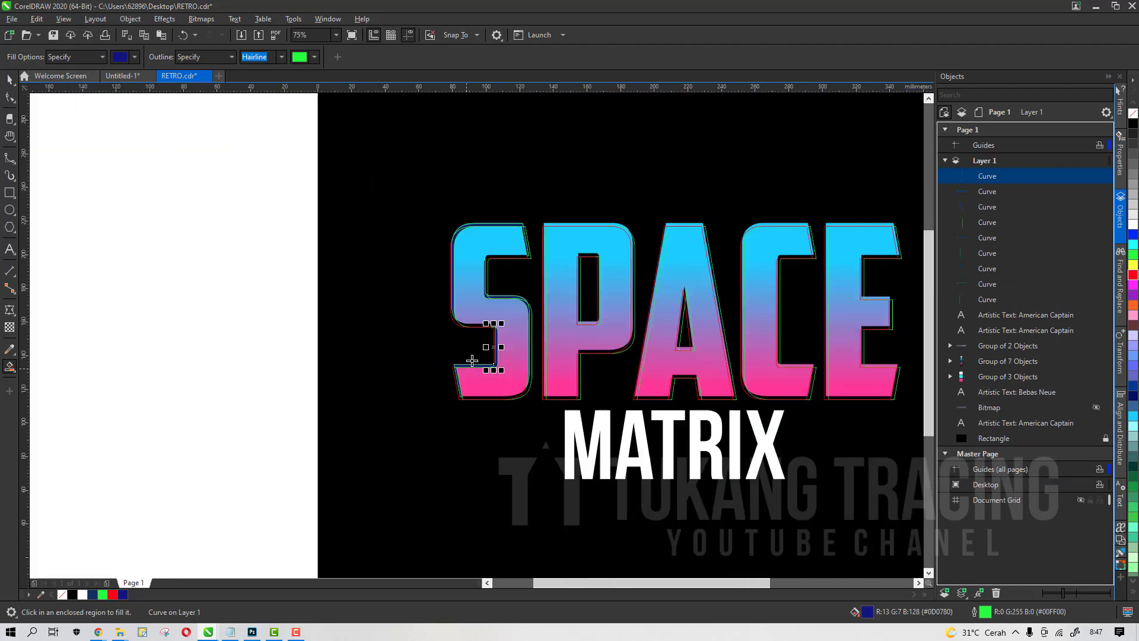
Smart Fill the gaps along the P's top, left and right edges in dark navy
scroll(472, 362, up, 3)
click(558, 203)
scroll(444, 222, down, 1)
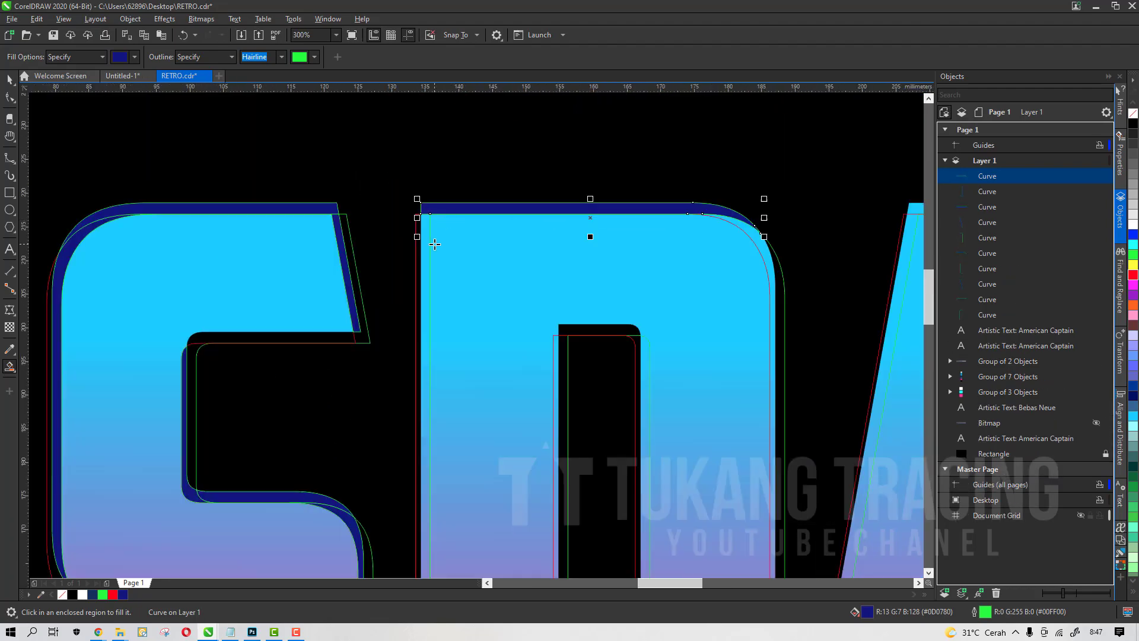
click(427, 244)
scroll(784, 269, up, 1)
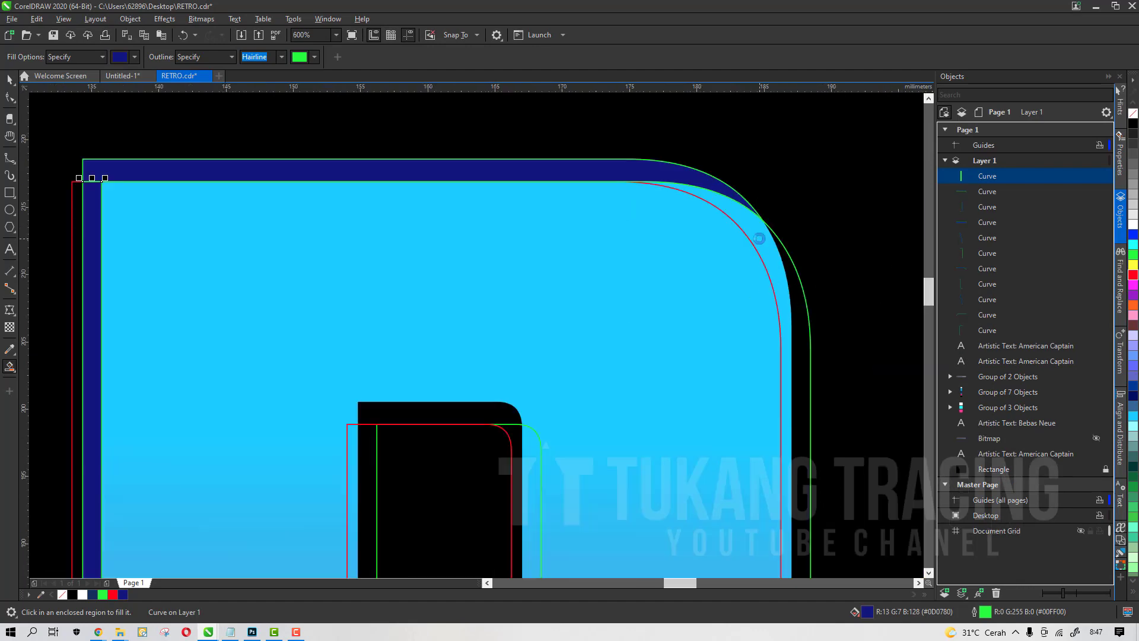
click(760, 242)
scroll(760, 242, down, 2)
scroll(670, 457, up, 1)
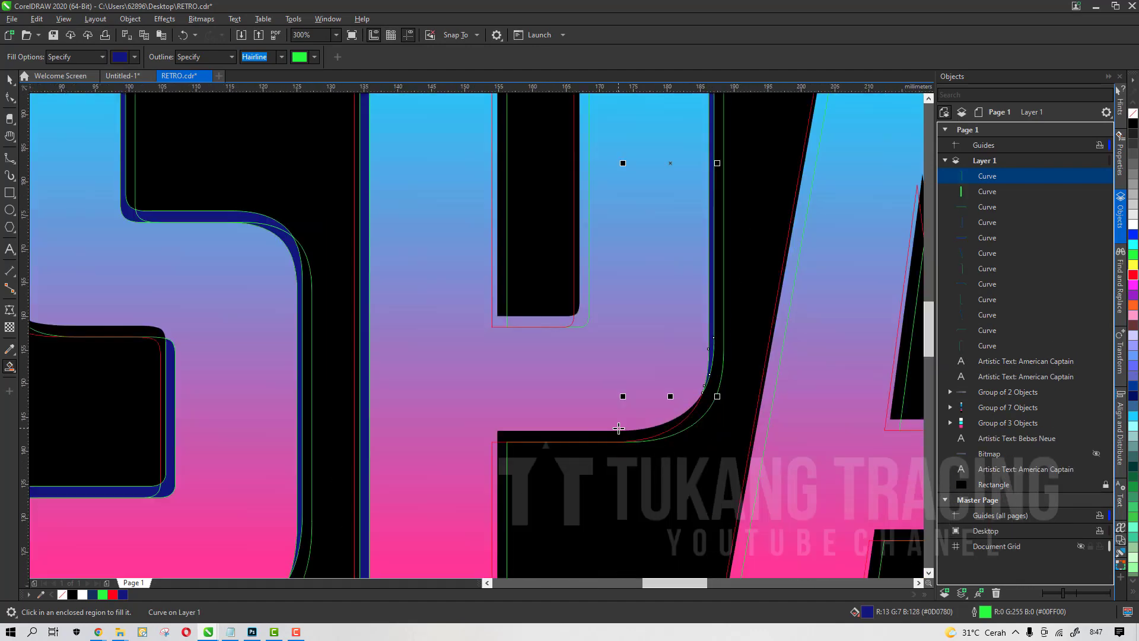
scroll(619, 428, down, 1)
scroll(585, 383, up, 1)
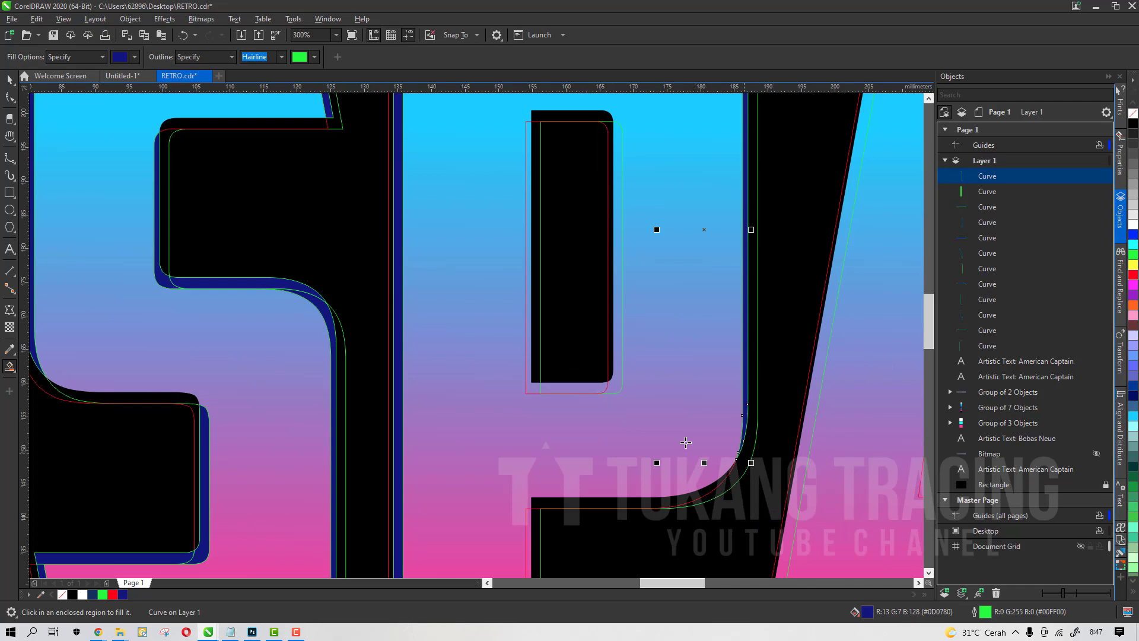
scroll(706, 333, down, 1)
Smart Fill the gaps around the P's bowl, counter and the A's inner triangle in dark navy
click(617, 458)
scroll(638, 350, up, 1)
click(603, 332)
click(588, 297)
click(617, 260)
click(560, 312)
click(528, 324)
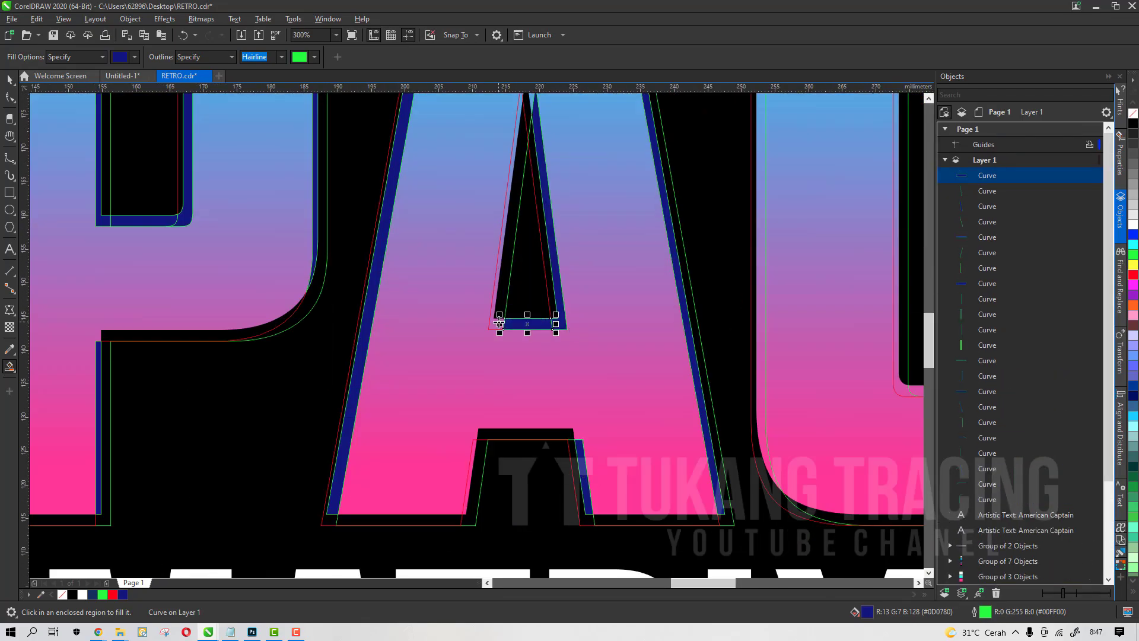
scroll(528, 344, down, 1)
scroll(544, 282, up, 1)
click(524, 315)
scroll(522, 318, down, 3)
scroll(562, 292, up, 3)
Smart Fill the gaps along the A, C and E letter edges in dark navy
click(493, 128)
click(740, 174)
scroll(596, 437, down, 1)
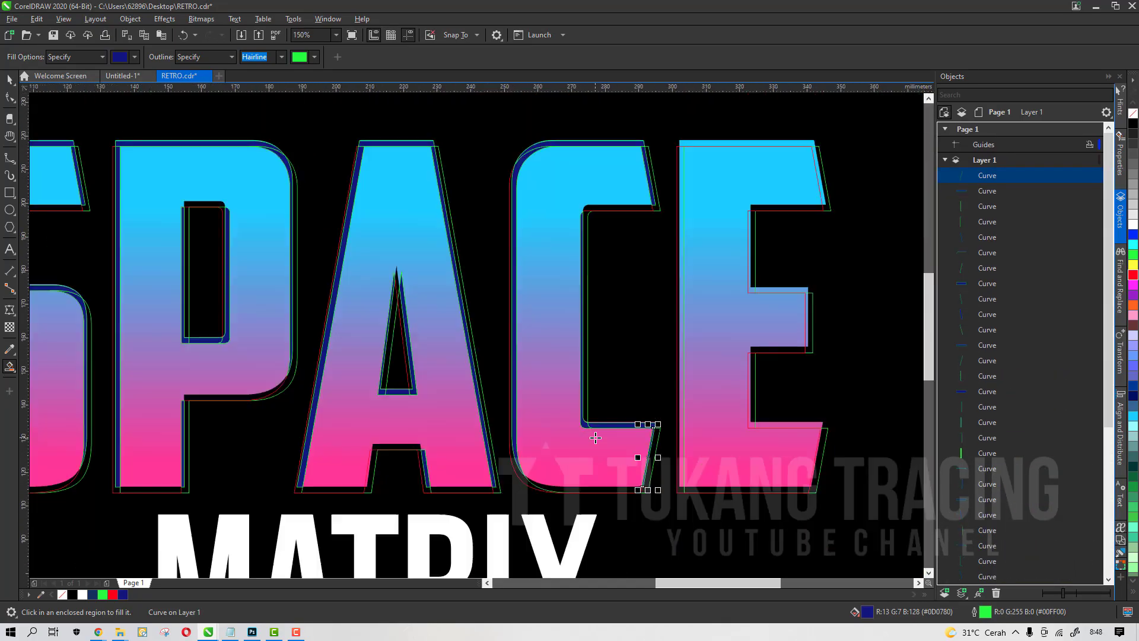
scroll(678, 310, up, 2)
click(682, 232)
click(793, 296)
click(654, 428)
click(680, 409)
scroll(732, 445, up, 1)
click(729, 431)
scroll(773, 451, up, 2)
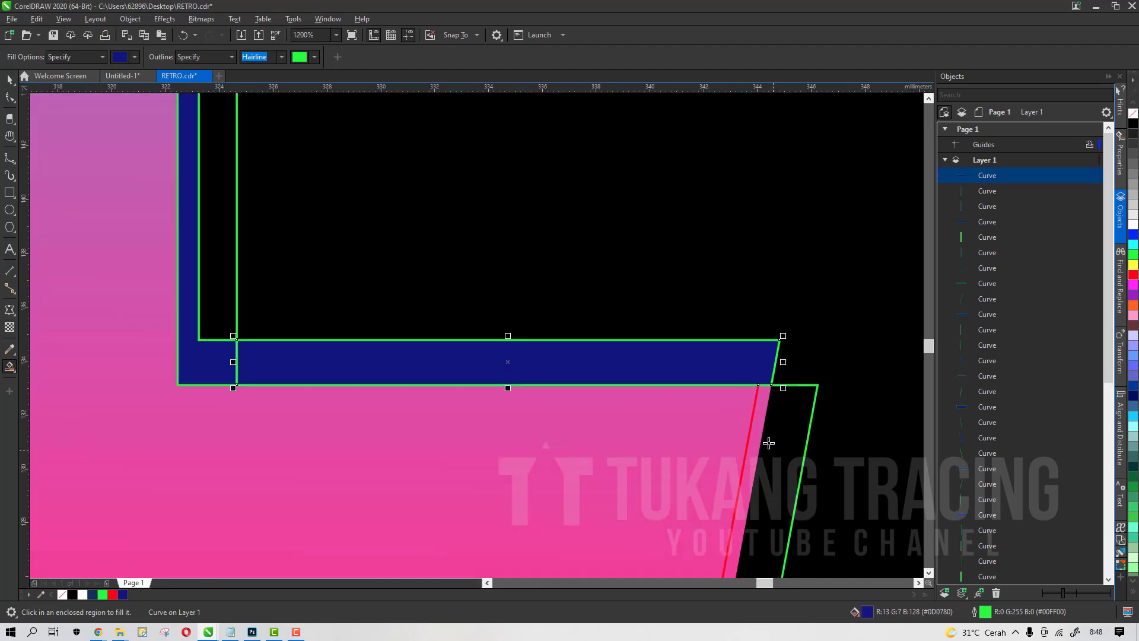
scroll(769, 444, down, 1)
click(739, 333)
scroll(739, 301, down, 1)
scroll(619, 397, down, 4)
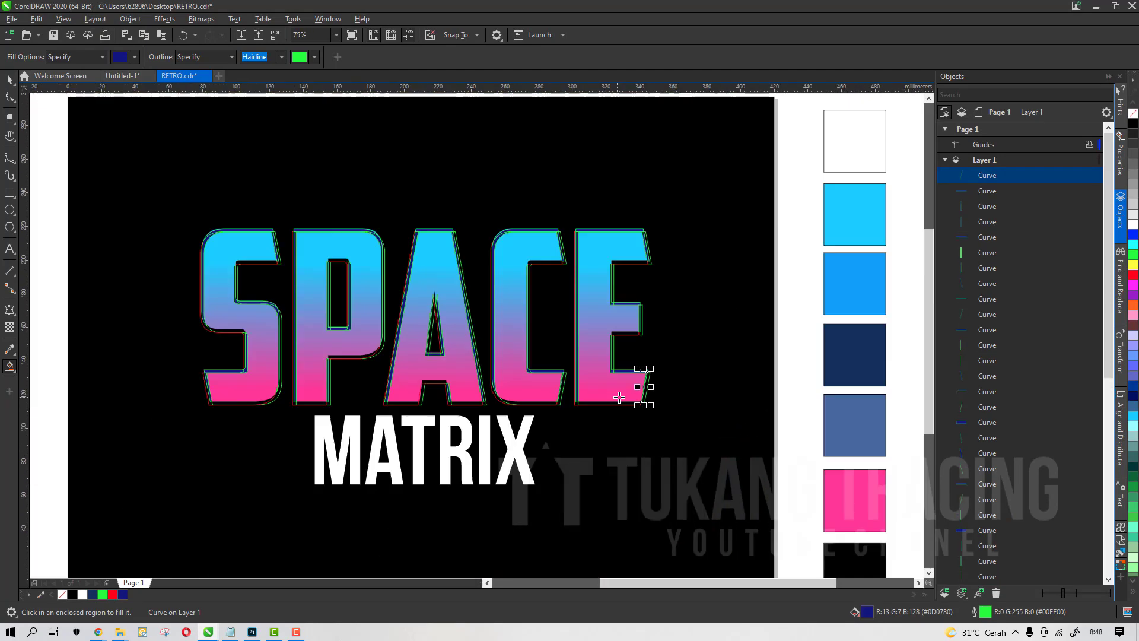
Select the red-outlined SPACE text copy and delete it
key(space)
scroll(272, 277, up, 2)
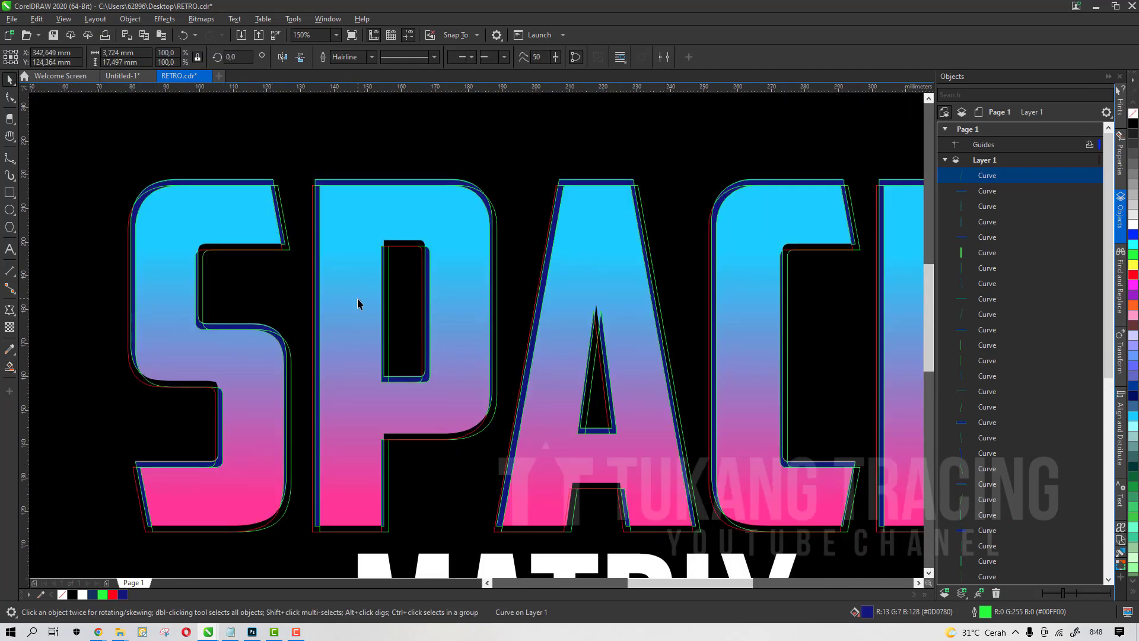
scroll(452, 220, up, 2)
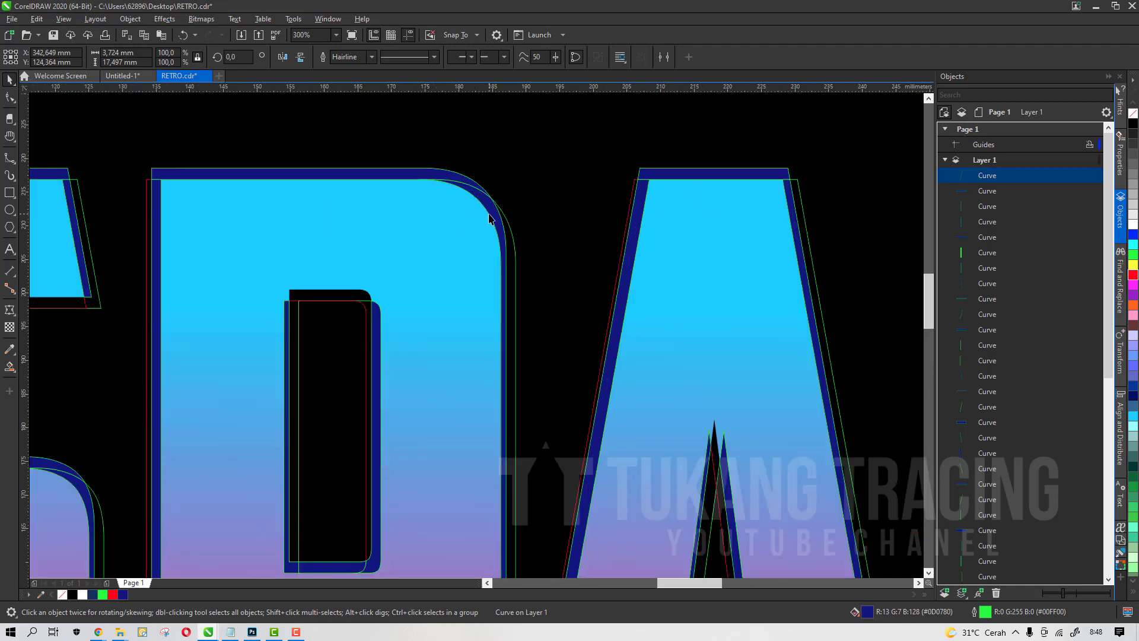
scroll(1039, 251, down, 10)
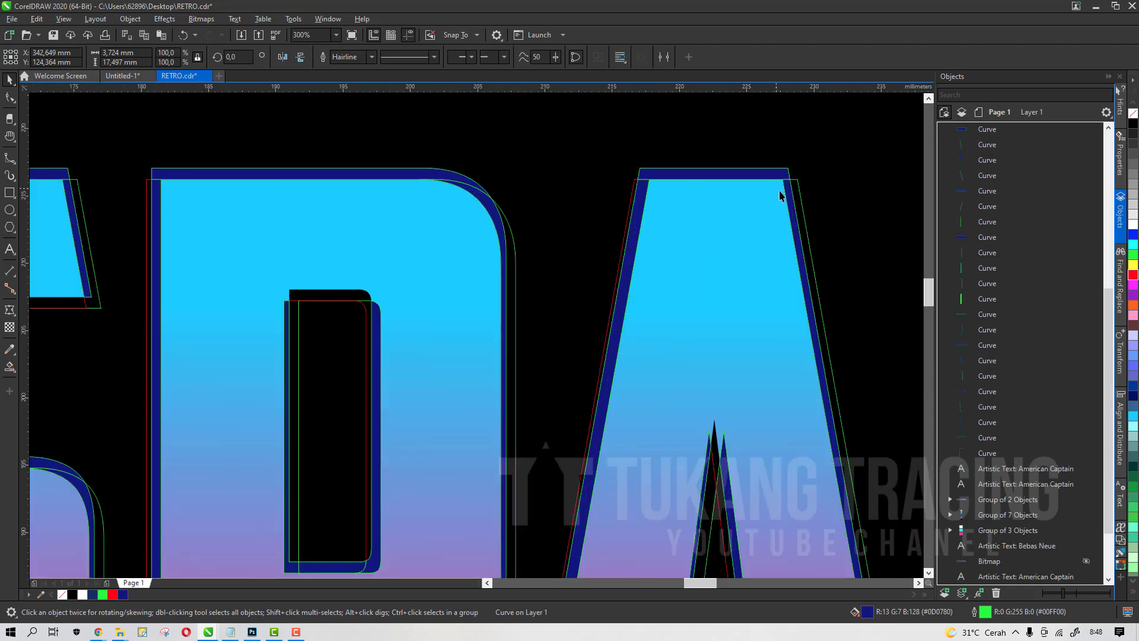
scroll(783, 186, up, 4)
click(847, 188)
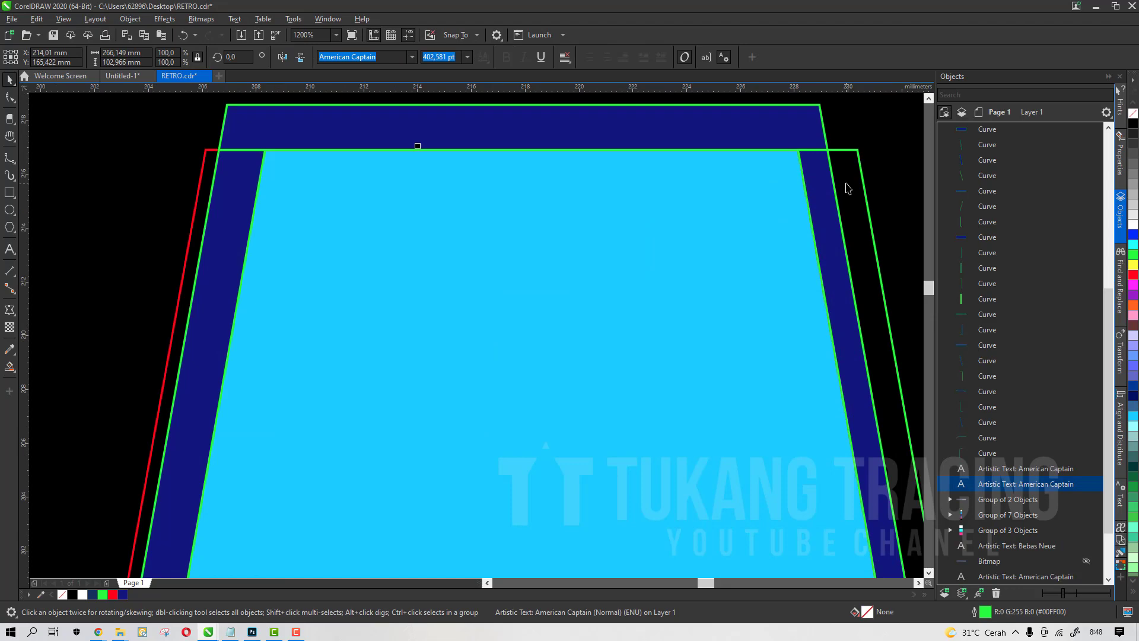
key(Delete)
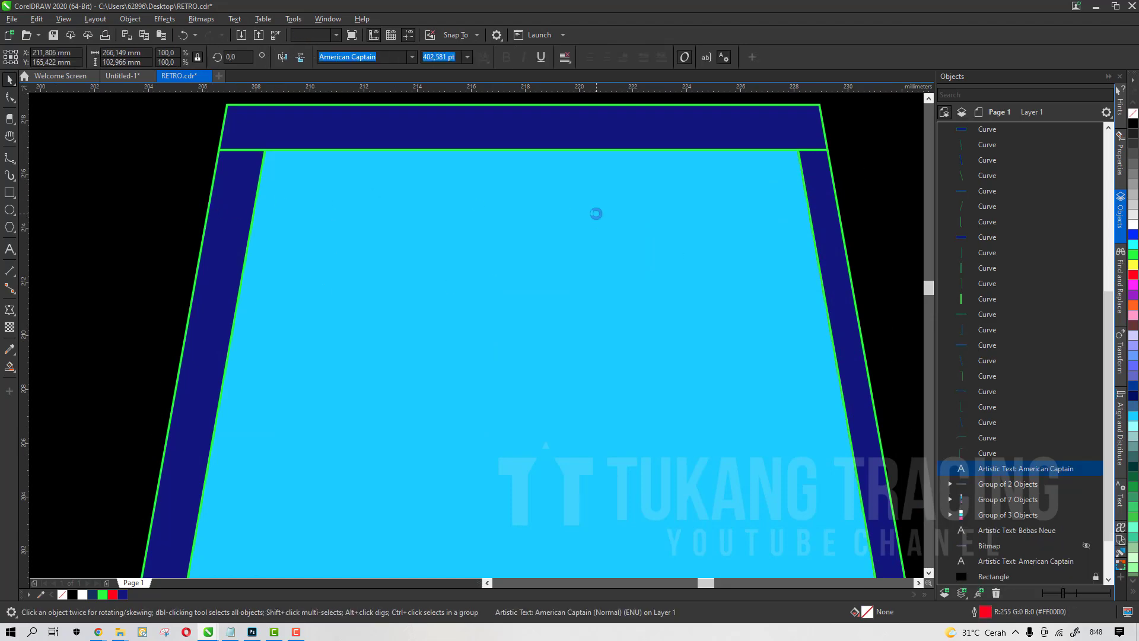
Fill the S's left-edge shadow piece white and remove its outline
scroll(596, 212, down, 4)
scroll(395, 246, up, 3)
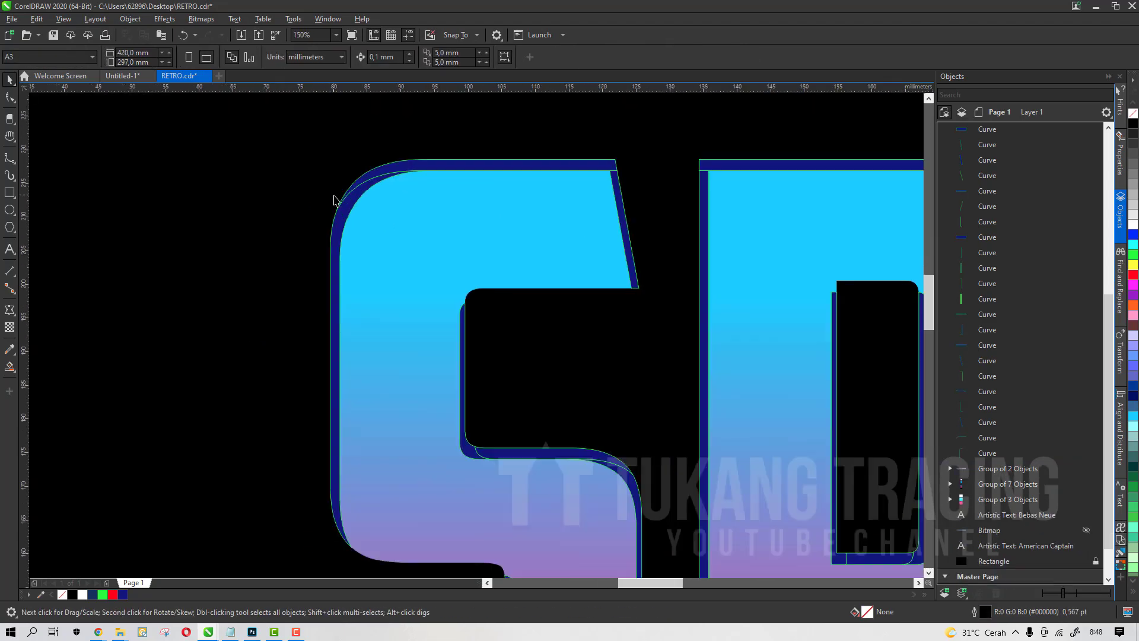
click(347, 211)
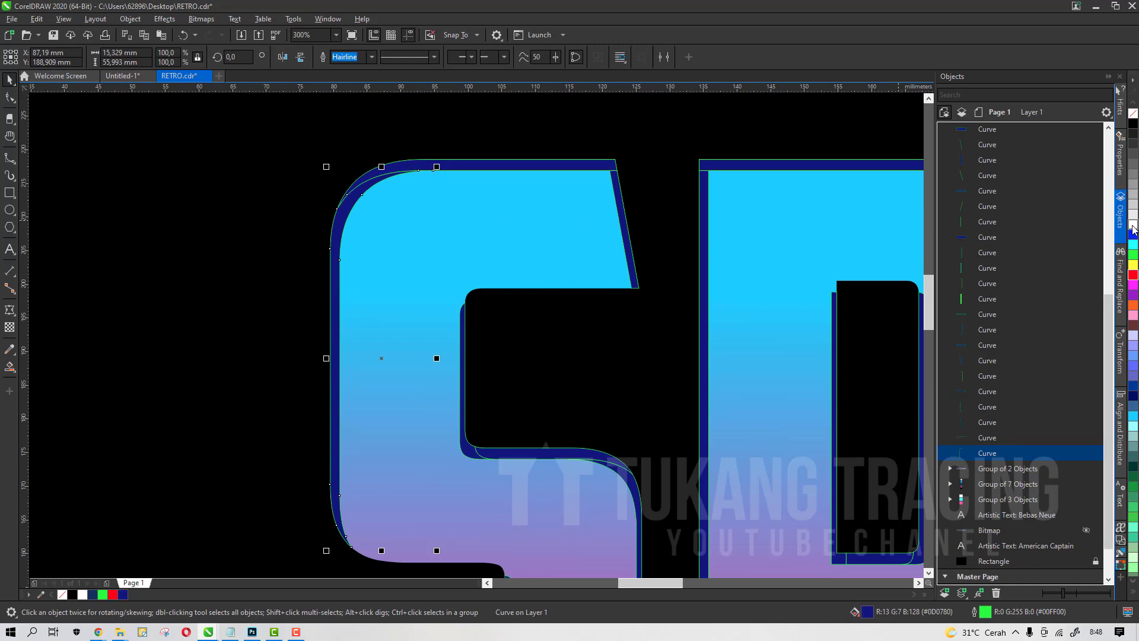
click(1134, 224)
right_click(1133, 114)
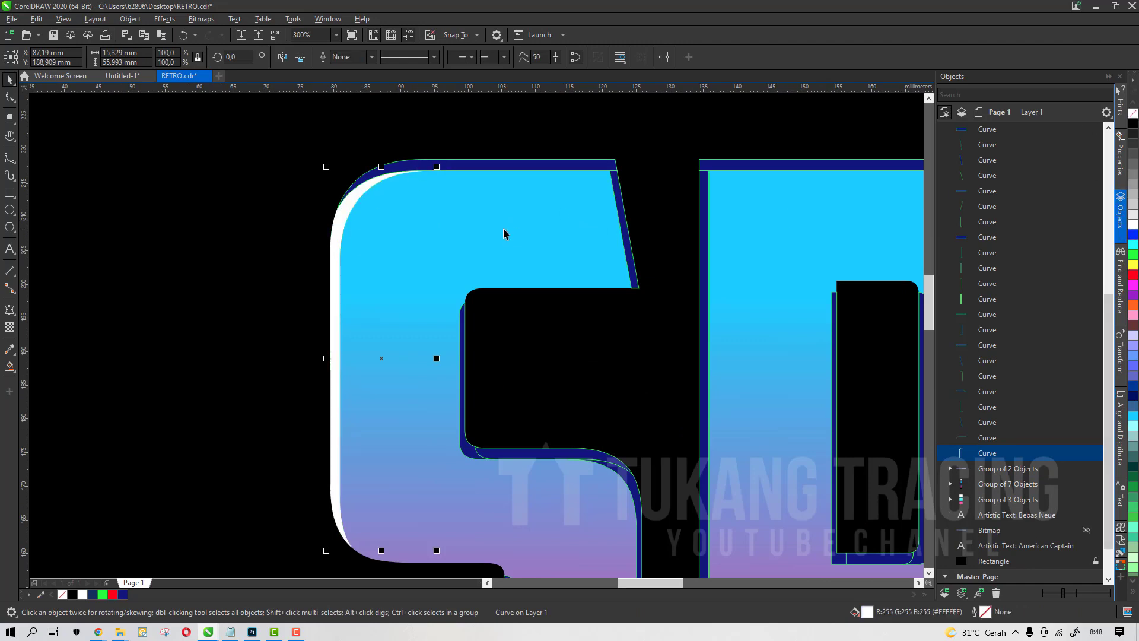
Fill the S's top-edge shadow piece light grey and remove its outline
scroll(483, 218, up, 3)
click(433, 112)
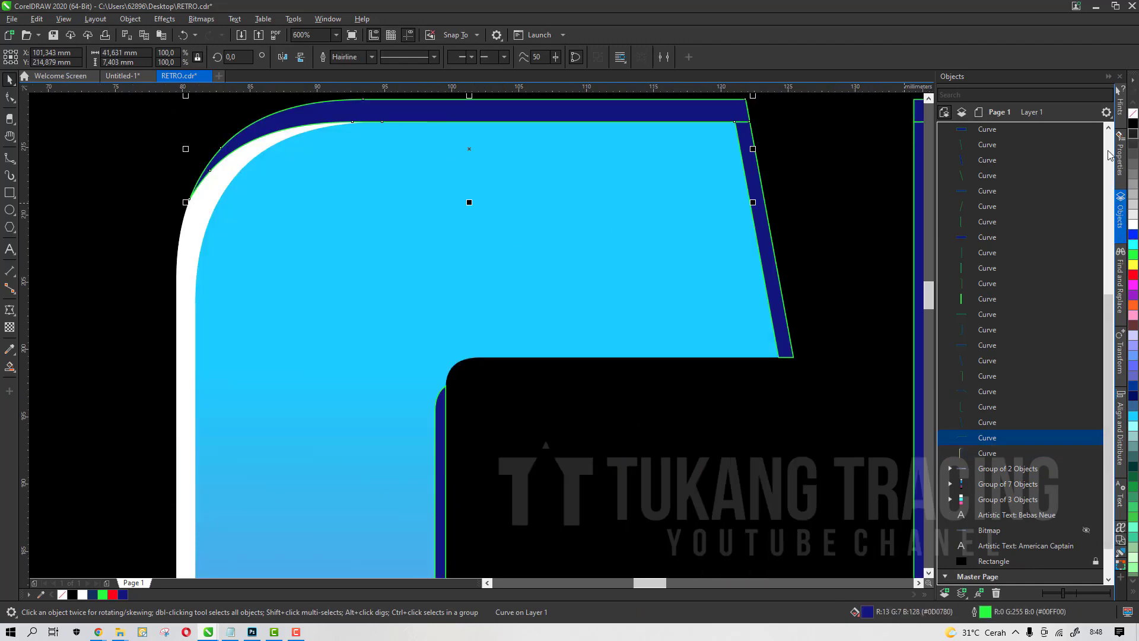
click(1133, 214)
scroll(504, 285, down, 3)
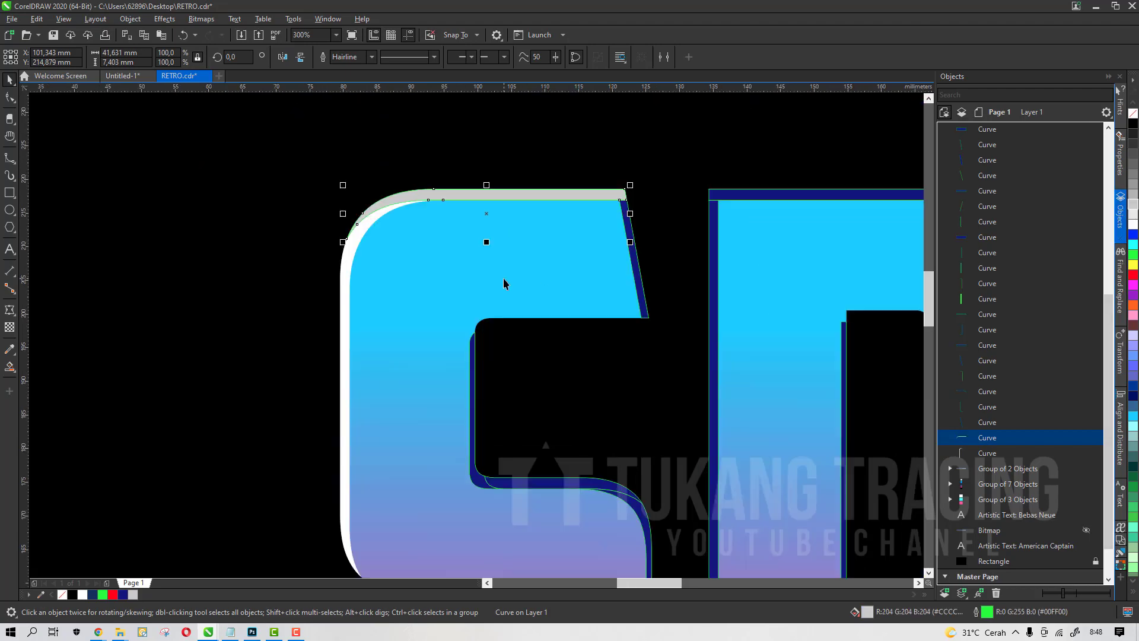
right_click(72, 596)
right_click(63, 595)
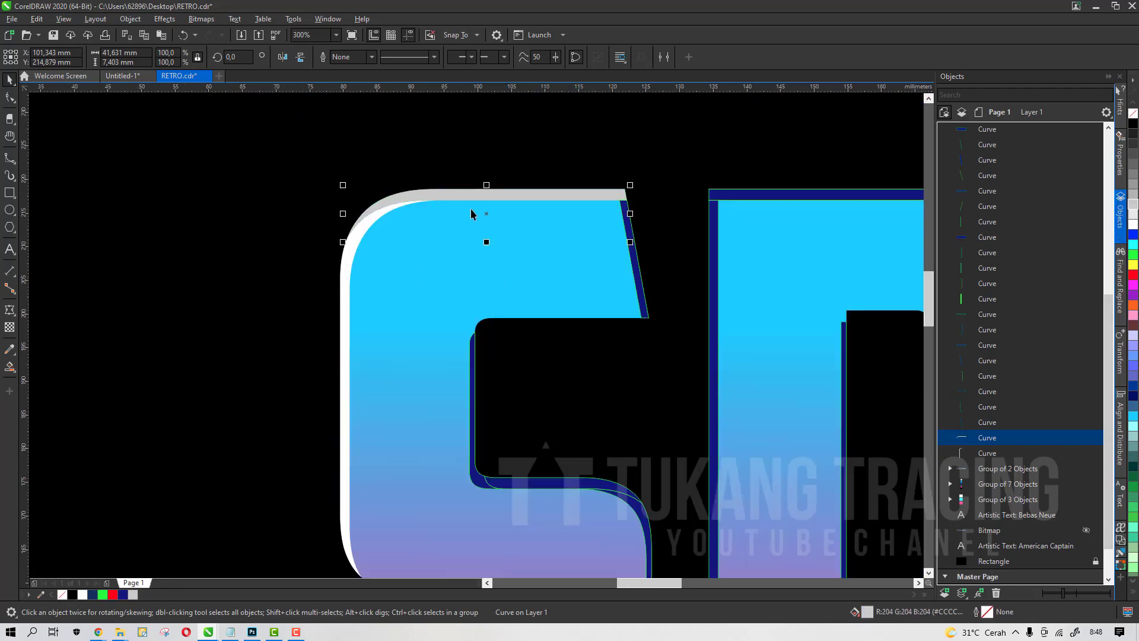
Fill the S's slanted top-right edge piece dark blue and remove its outline
scroll(472, 209, down, 3)
click(181, 328)
scroll(459, 224, up, 4)
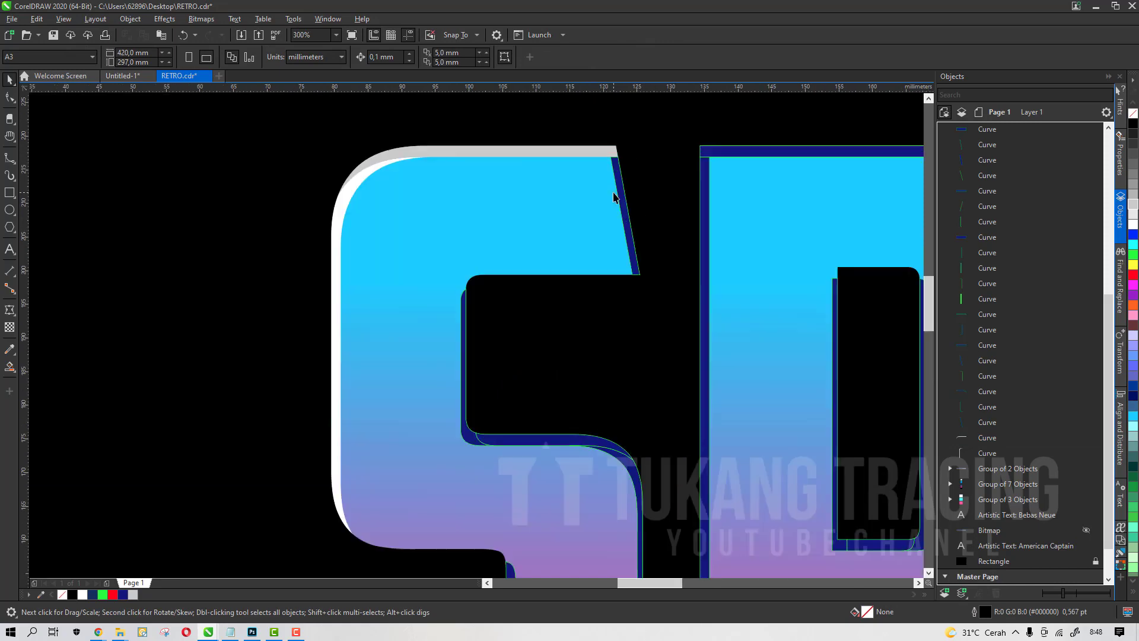
click(621, 197)
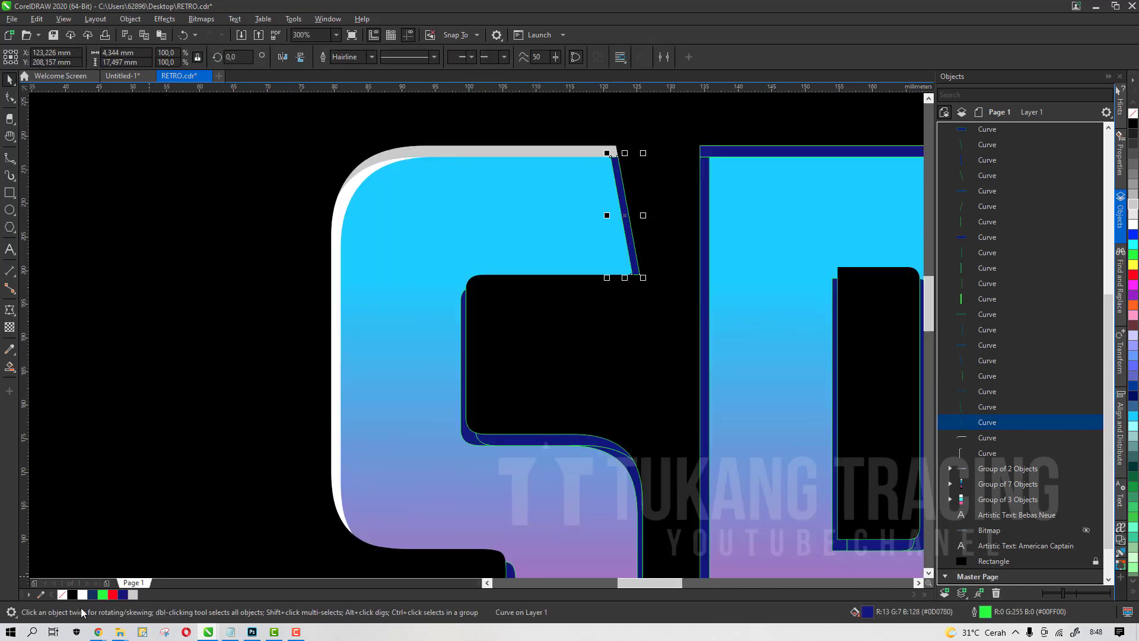
click(92, 595)
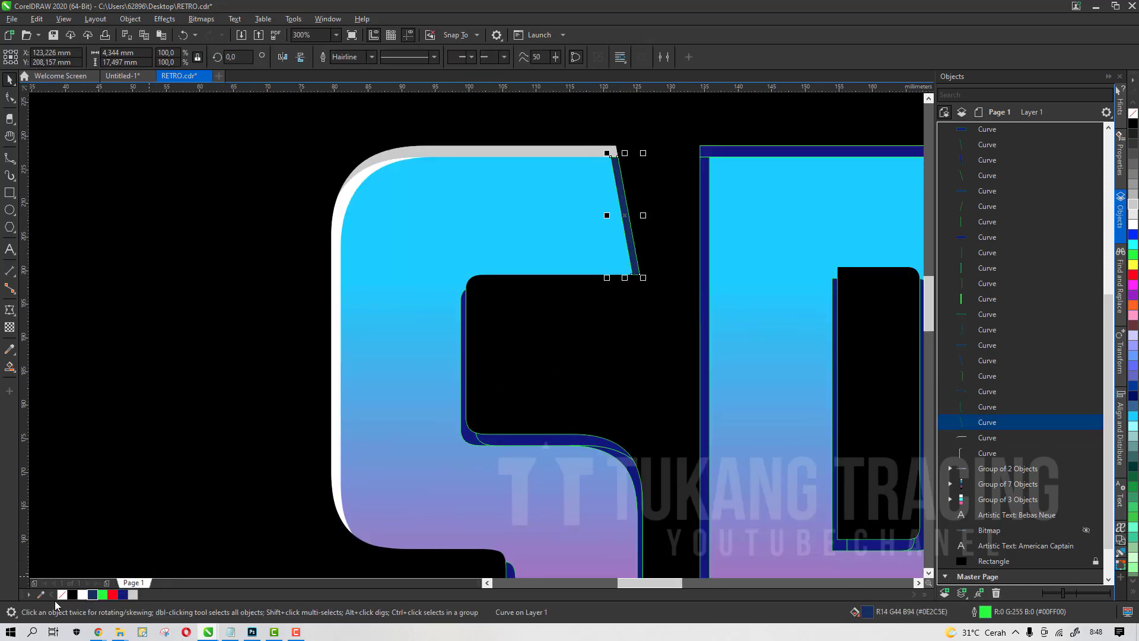
right_click(62, 595)
click(81, 594)
scroll(437, 300, down, 2)
scroll(463, 277, up, 3)
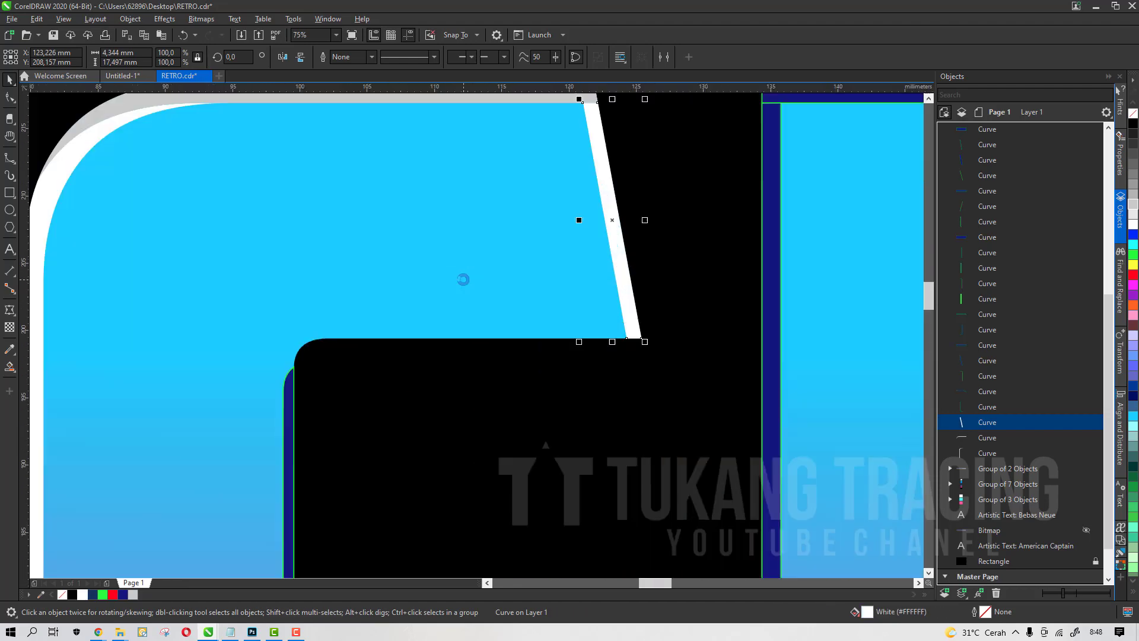
click(93, 595)
scroll(505, 314, down, 3)
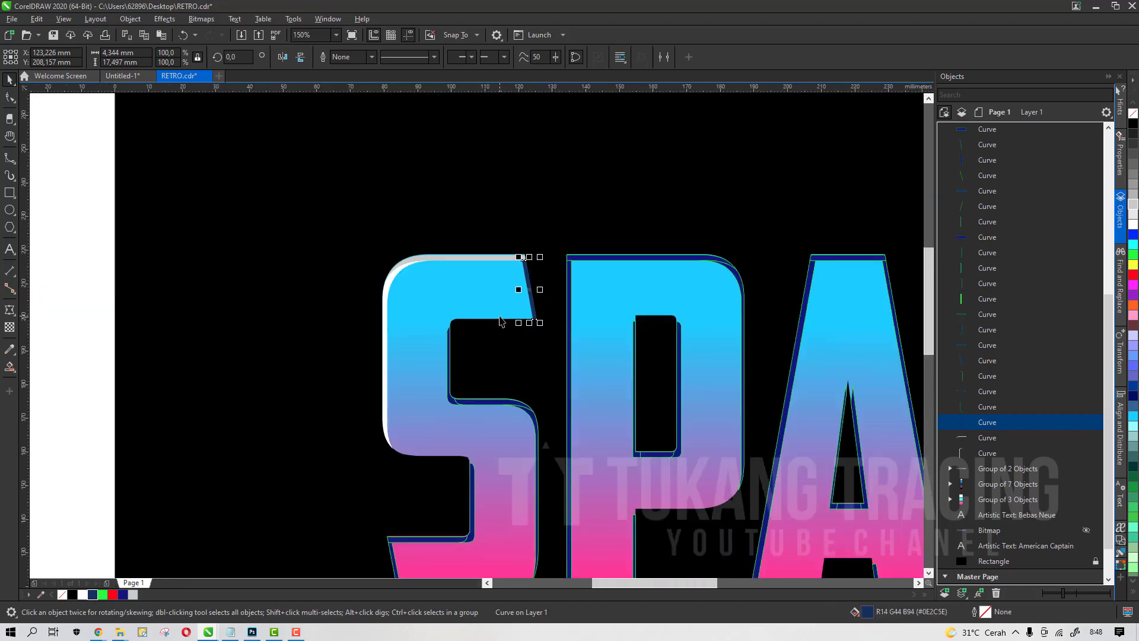
Try a light grey fill on the S's middle edge piece, then revert it to dark navy
scroll(502, 321, down, 3)
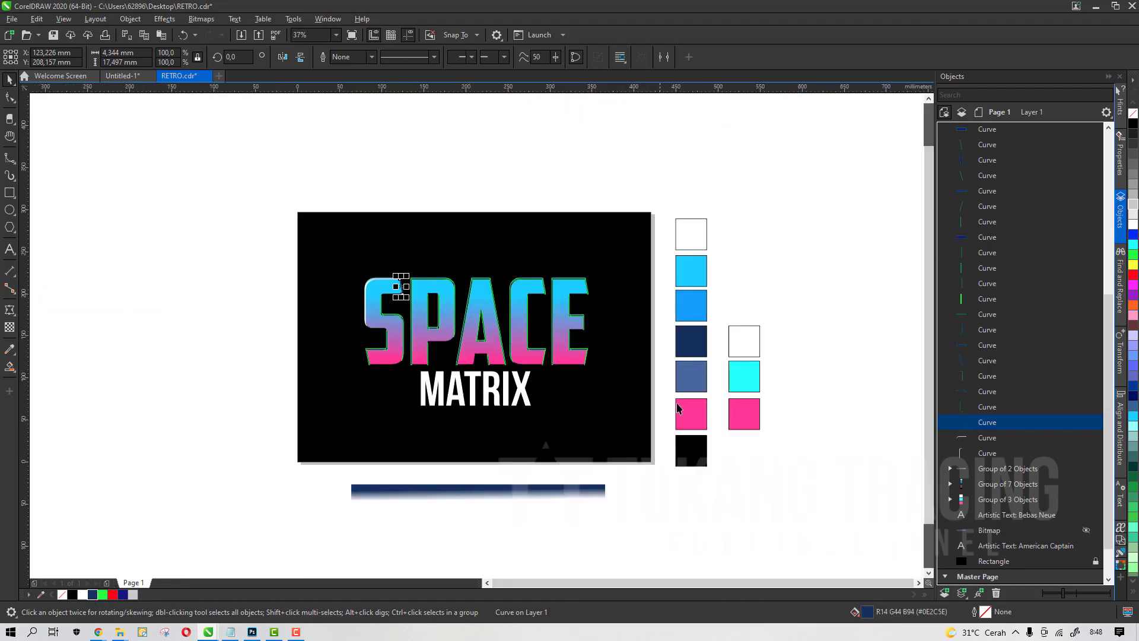
scroll(284, 278, up, 5)
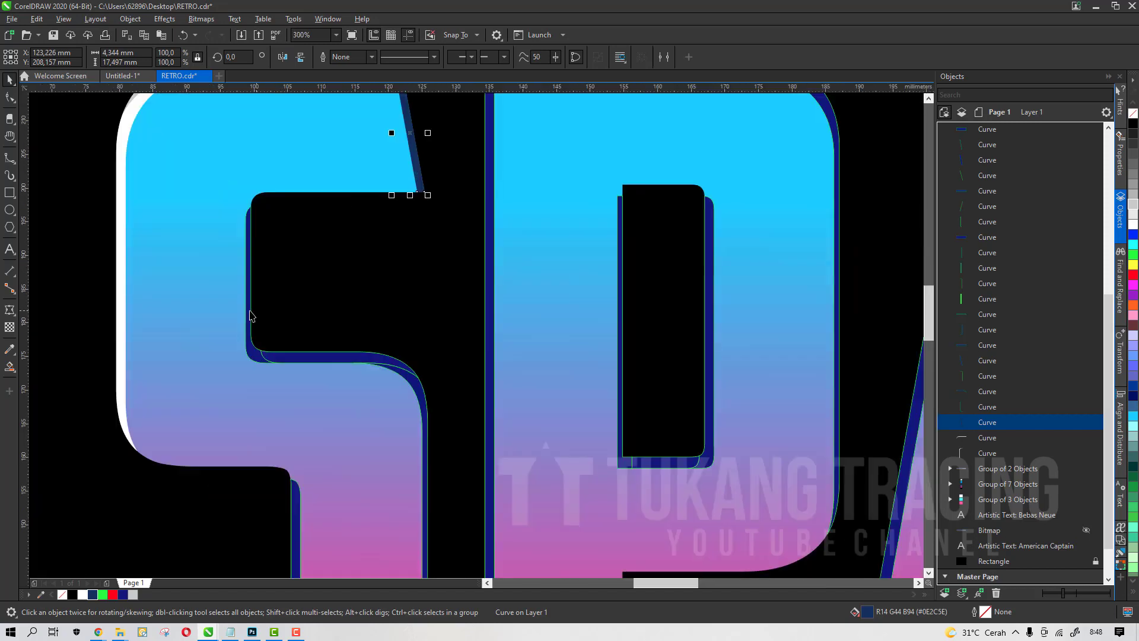
click(283, 352)
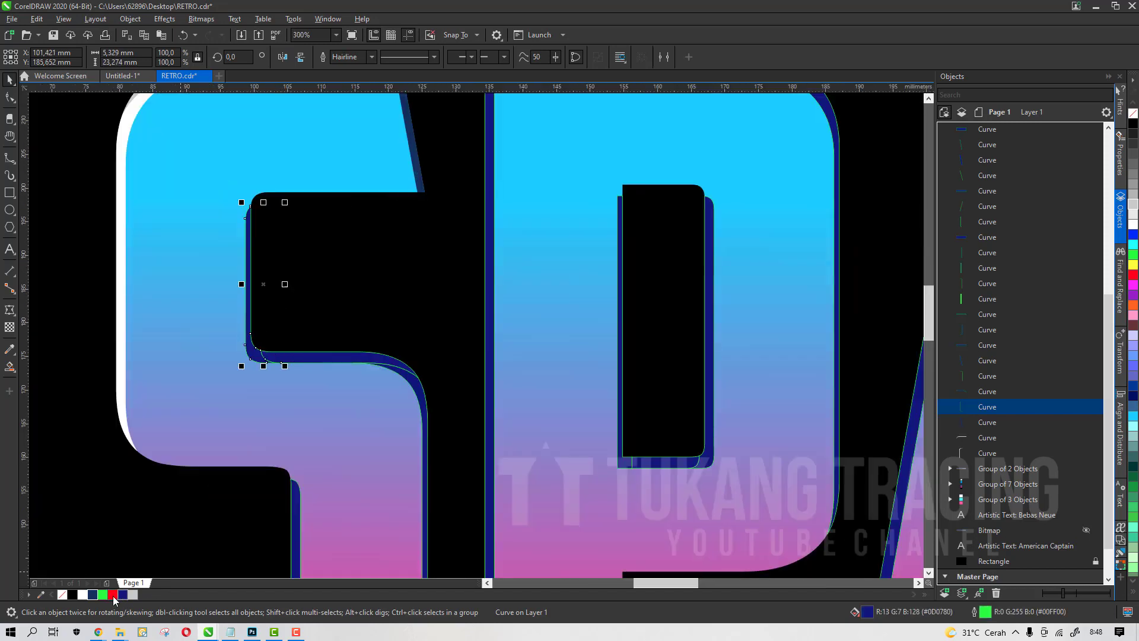
click(325, 358)
scroll(391, 373, up, 2)
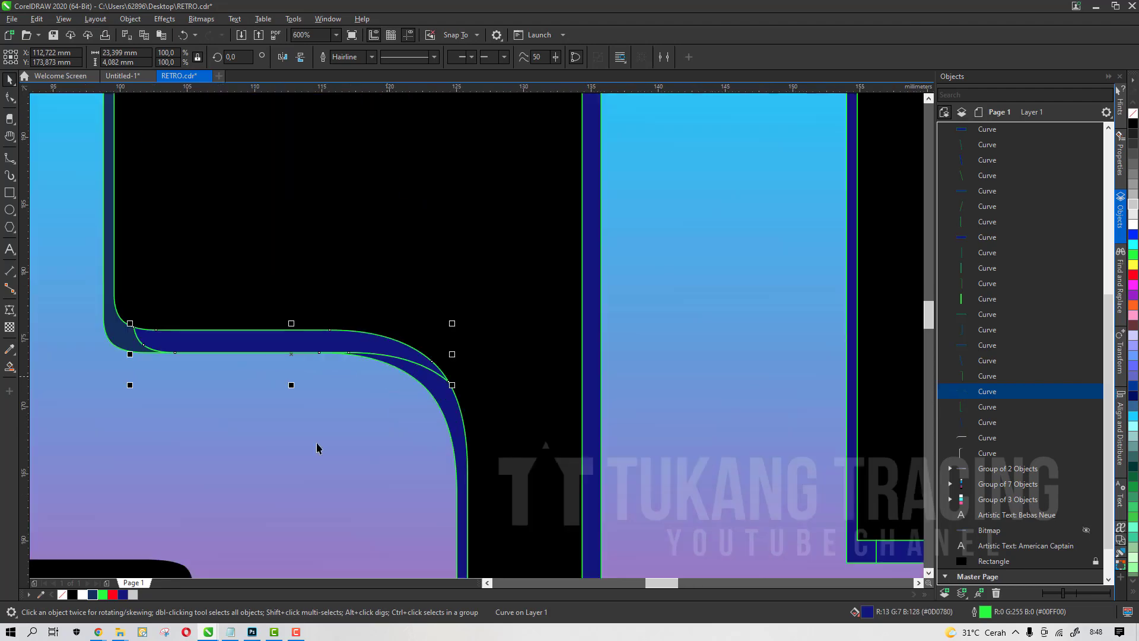
click(132, 596)
click(462, 399)
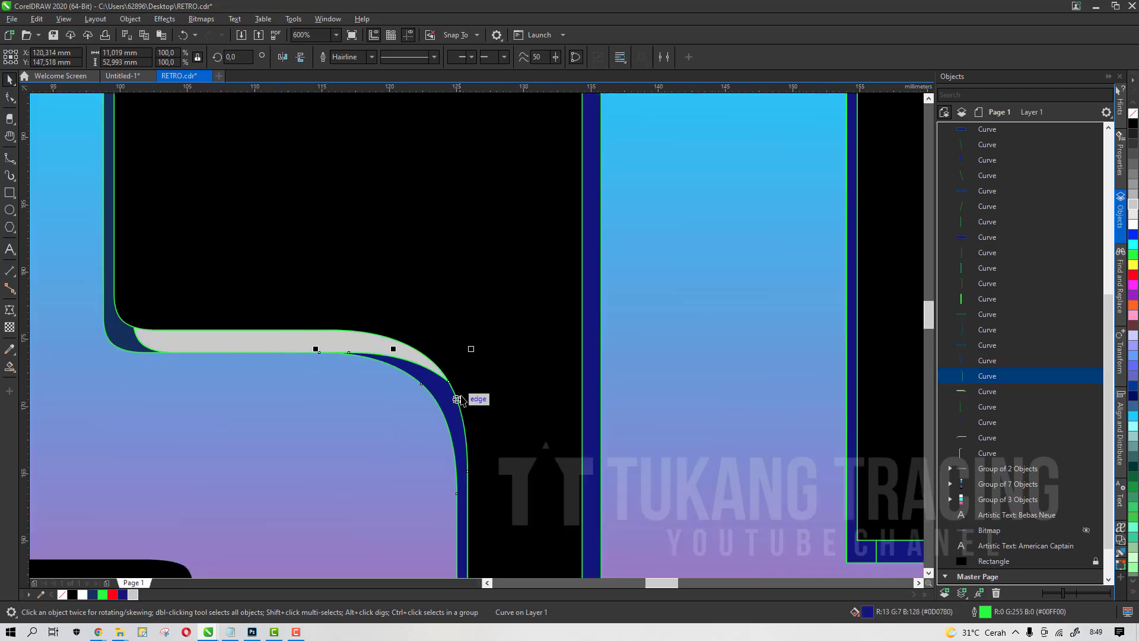
scroll(505, 310, down, 3)
scroll(484, 352, up, 2)
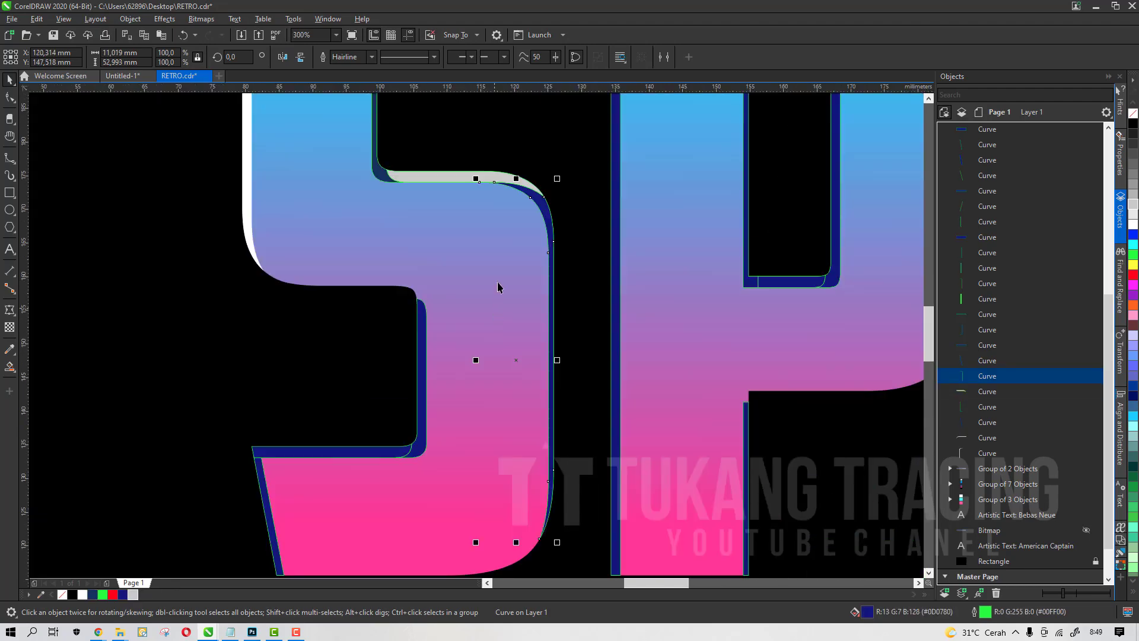
click(458, 179)
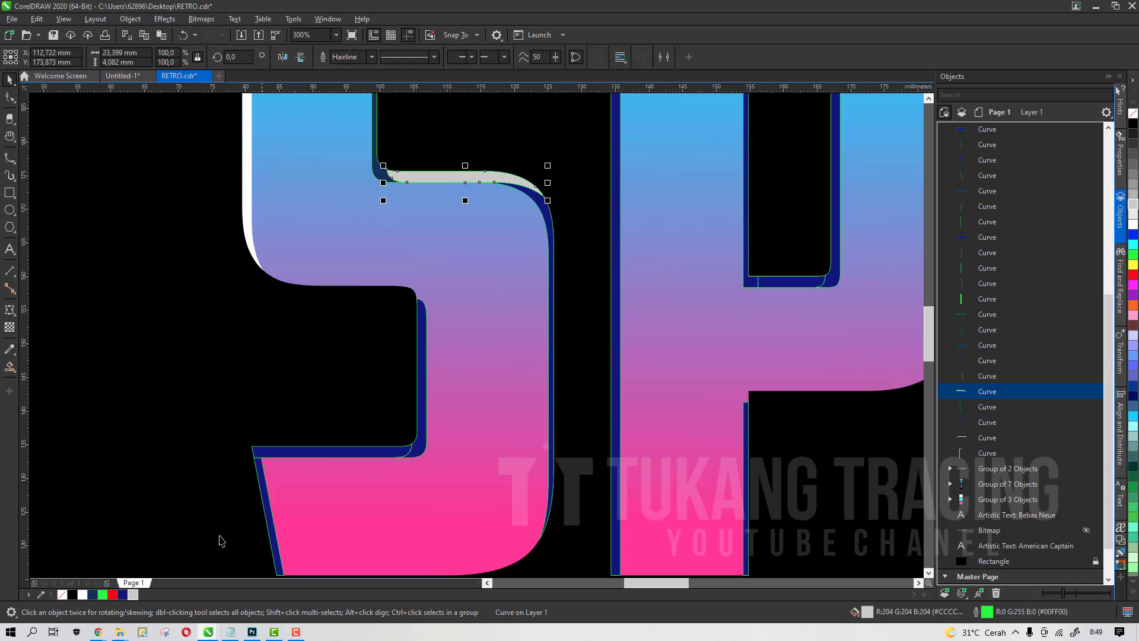
click(123, 595)
Select the S's three middle edge pieces together and remove their outlines
shift+click(551, 236)
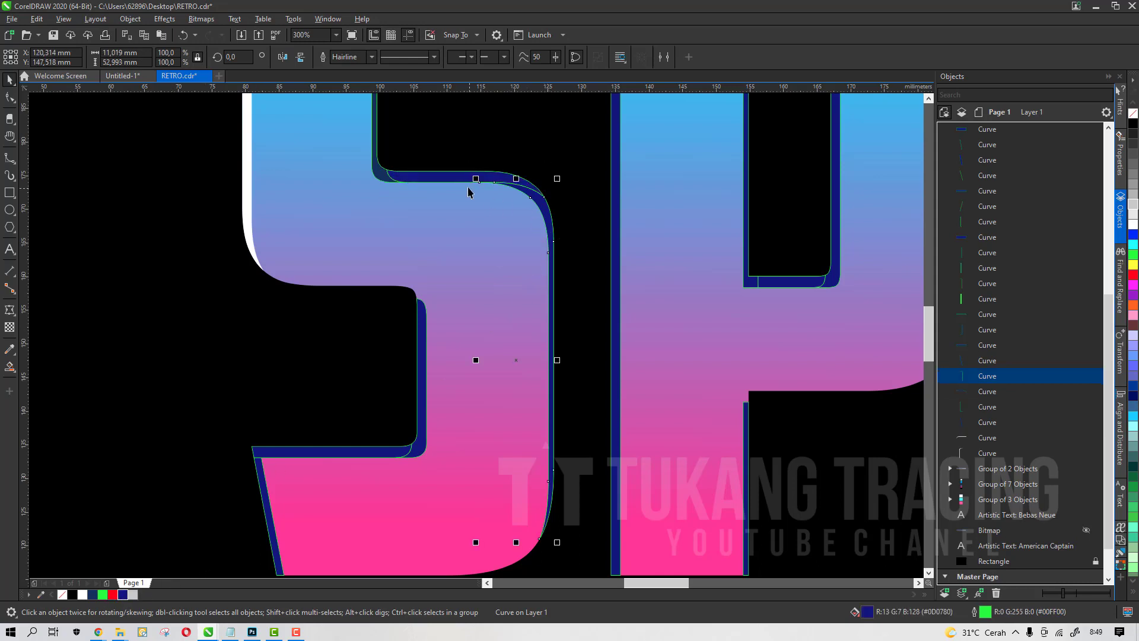
right_click(62, 594)
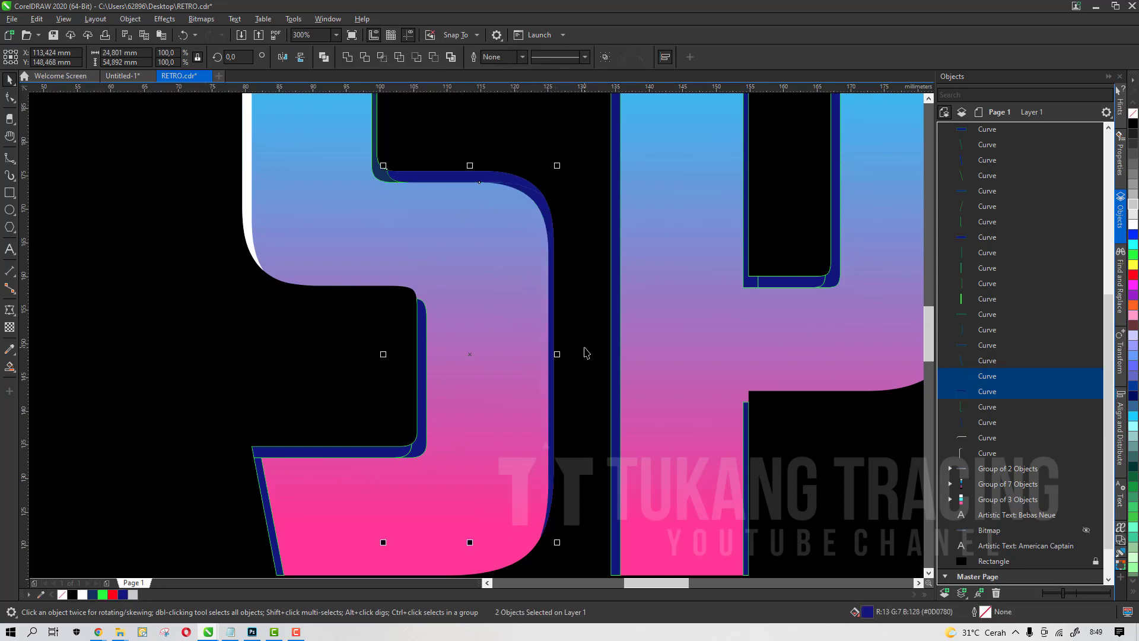
scroll(483, 257, down, 3)
scroll(483, 258, up, 3)
shift+click(478, 265)
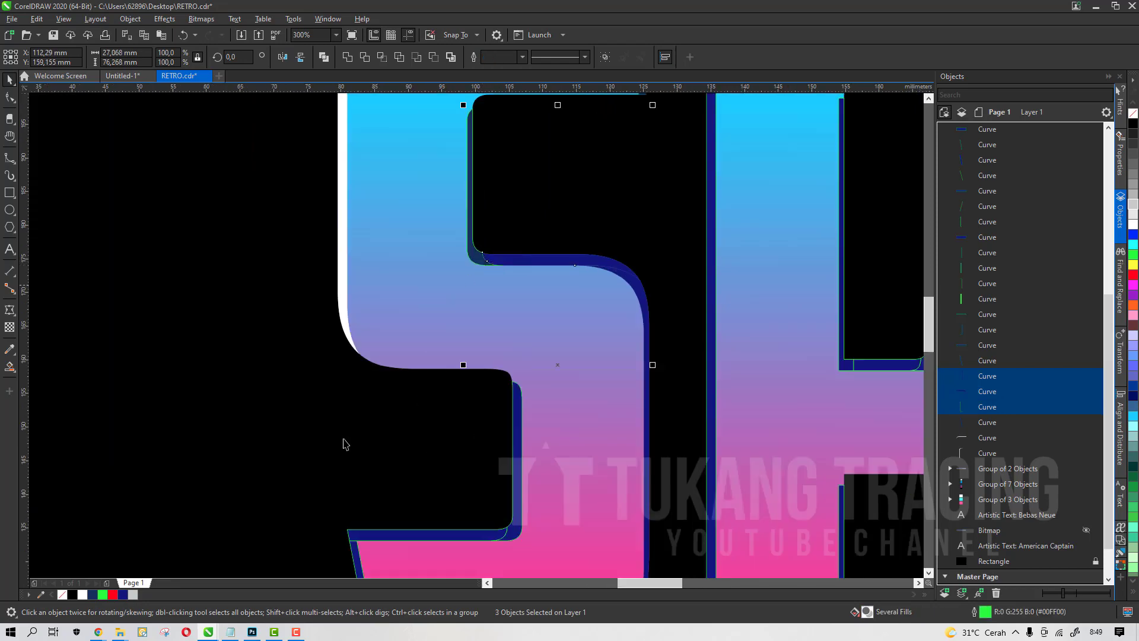
right_click(63, 593)
Refill the S's top-edge piece in dark blue
scroll(585, 285, down, 2)
click(446, 348)
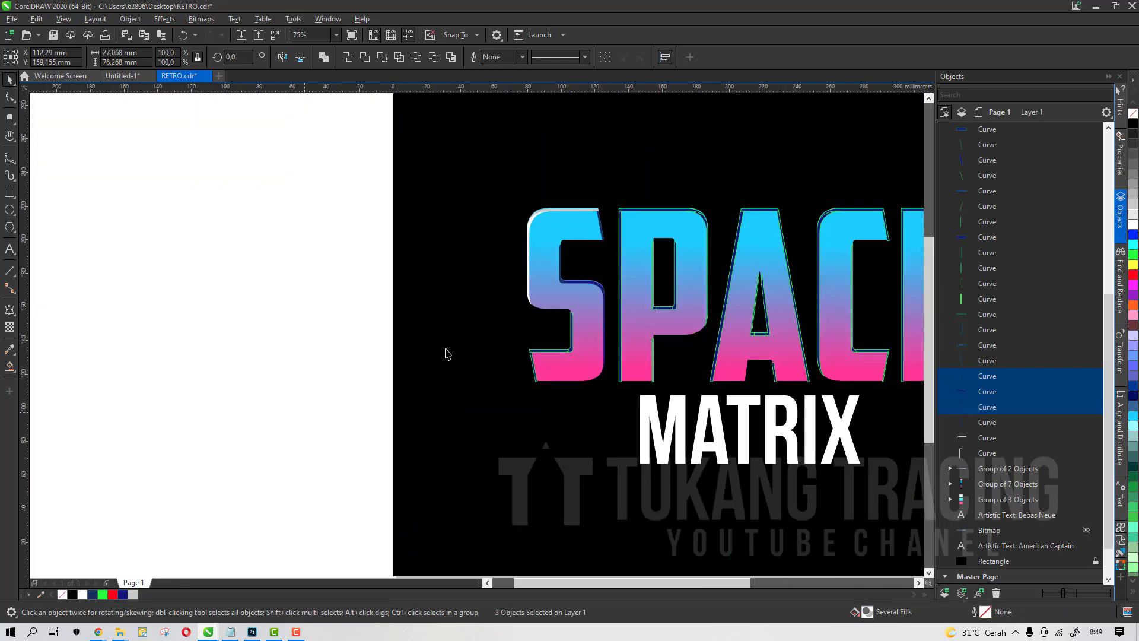
scroll(585, 286, up, 2)
scroll(548, 305, down, 1)
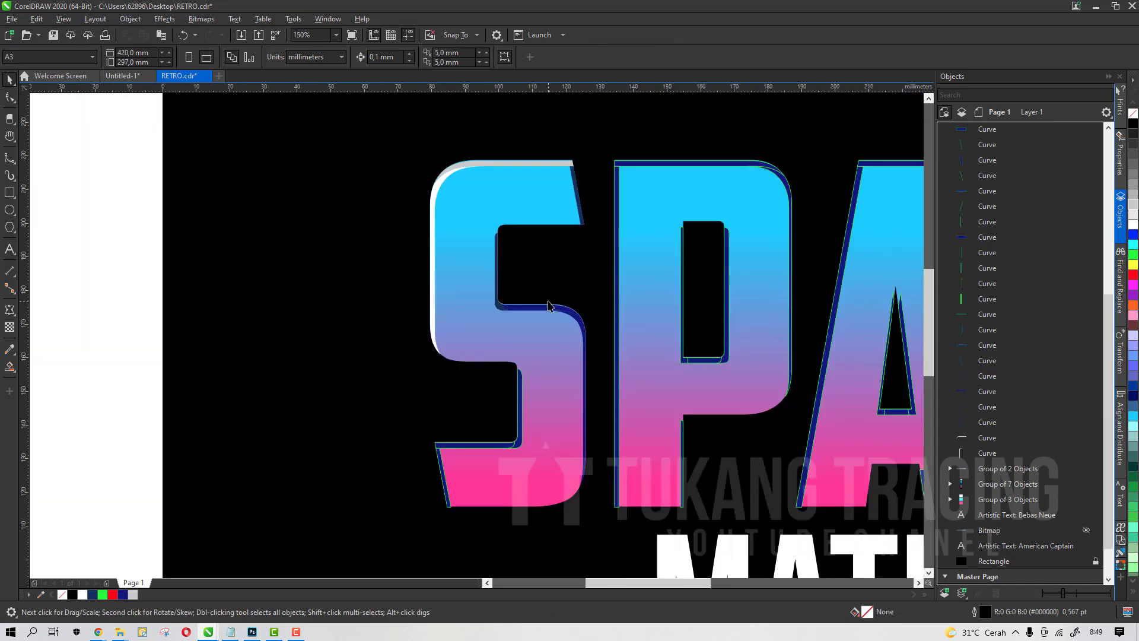
scroll(565, 176, up, 2)
click(571, 137)
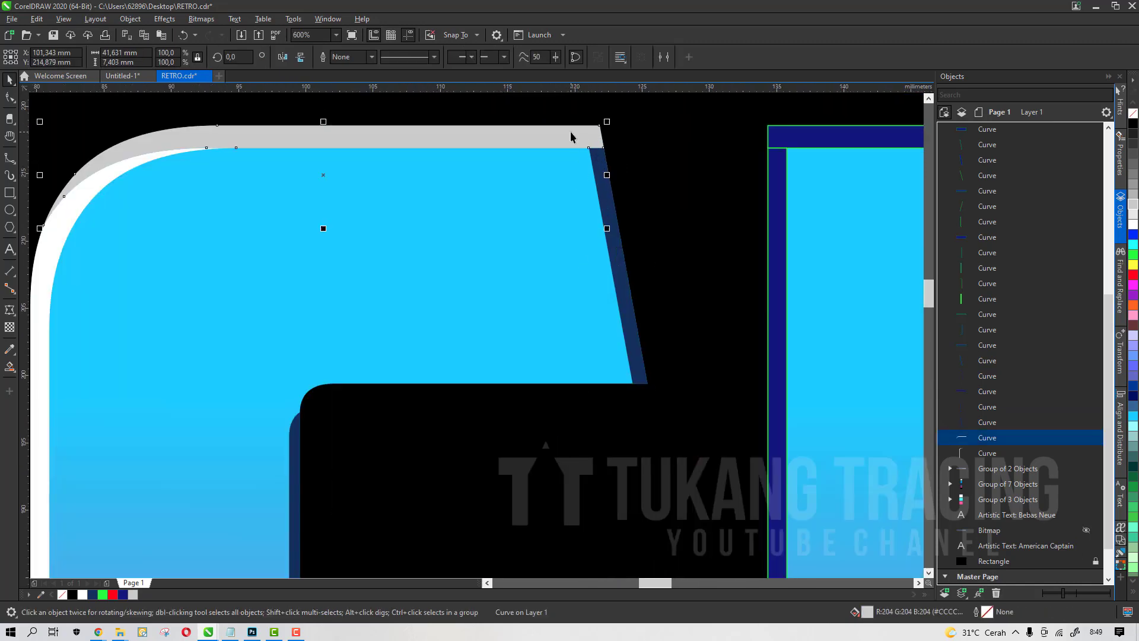
click(122, 595)
scroll(541, 226, down, 2)
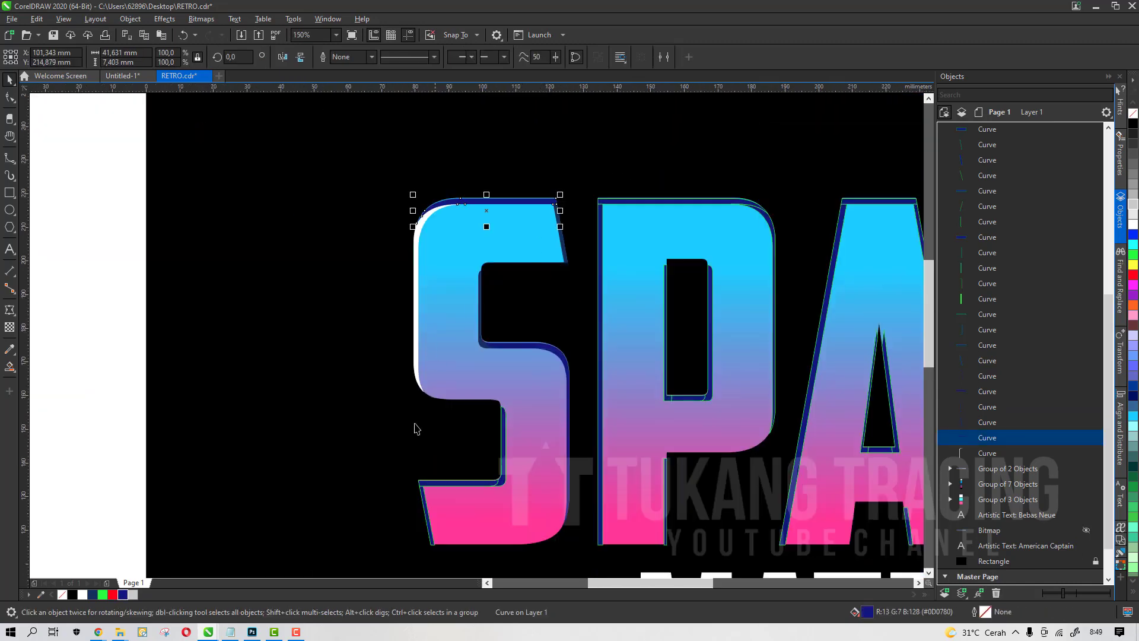
click(93, 596)
scroll(449, 202, up, 1)
click(486, 274)
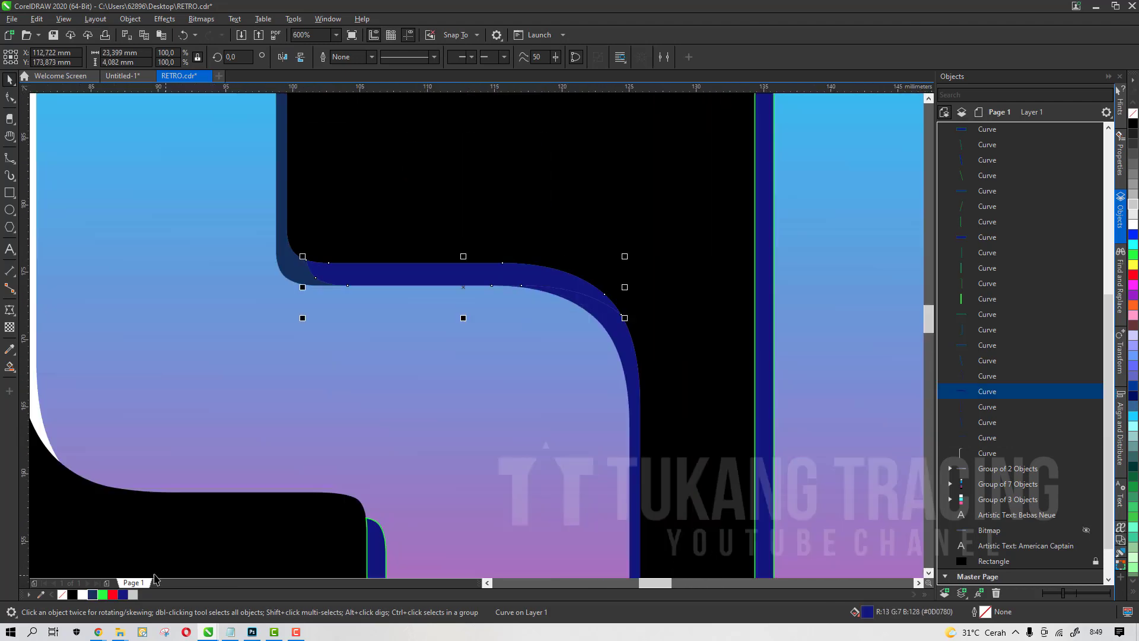
Fill the remaining S edge pieces white and dark blue
click(83, 595)
click(528, 380)
click(82, 595)
click(445, 361)
shift+click(392, 422)
click(83, 595)
click(511, 338)
click(93, 595)
scroll(492, 345, down, 2)
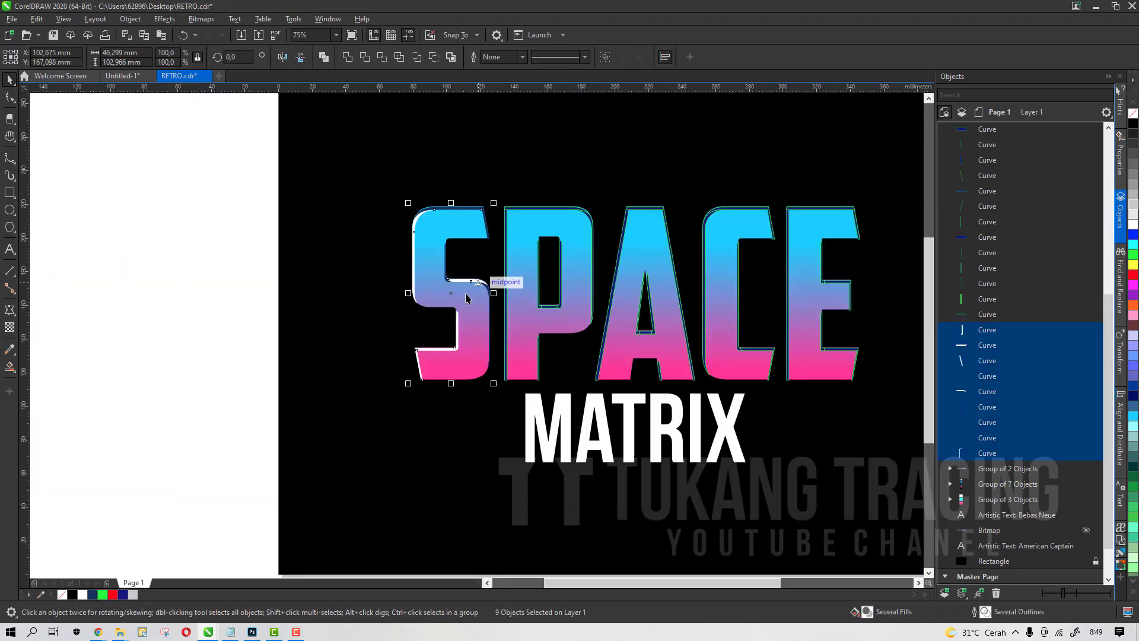
Lock the bitmap object in the Objects list
scroll(493, 220, down, 1)
click(1086, 530)
scroll(456, 236, up, 2)
click(557, 274)
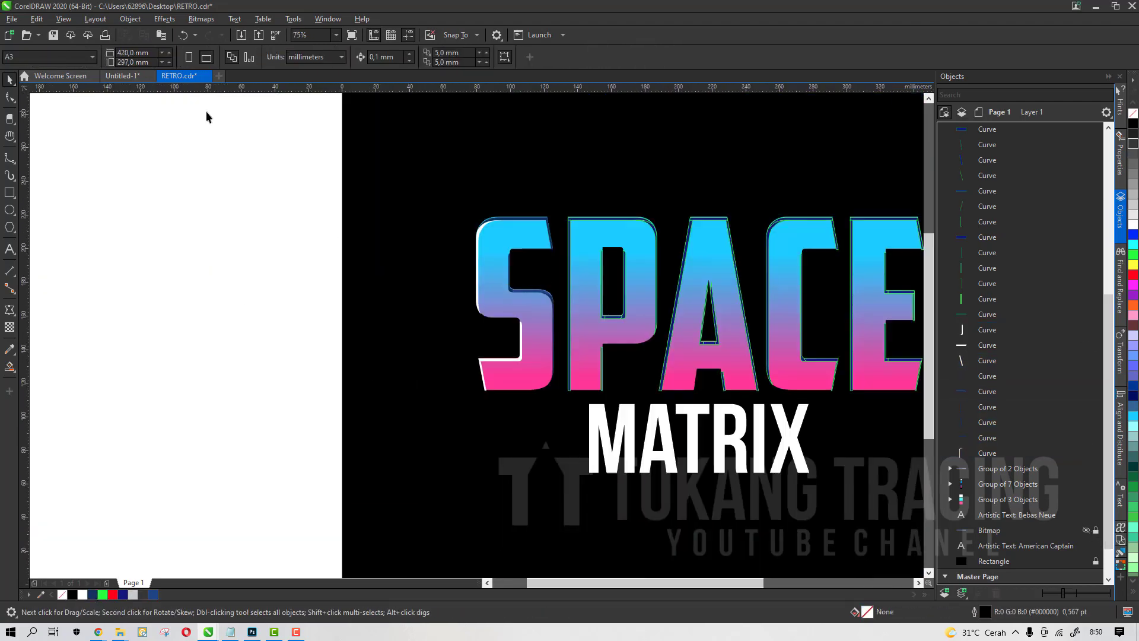
Copy the gradient SPACE text and paste a duplicate, moving it off the page
click(643, 237)
scroll(642, 231, down, 2)
key(ctrl+c)
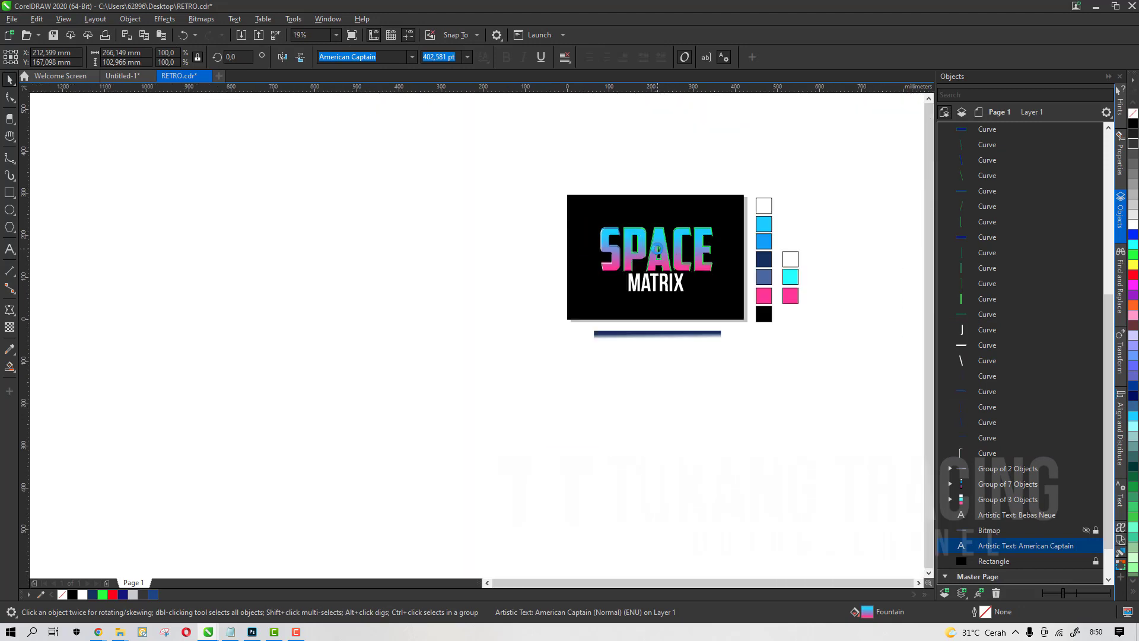
key(ctrl+v)
drag(656, 244, 423, 284)
scroll(614, 240, up, 3)
click(533, 235)
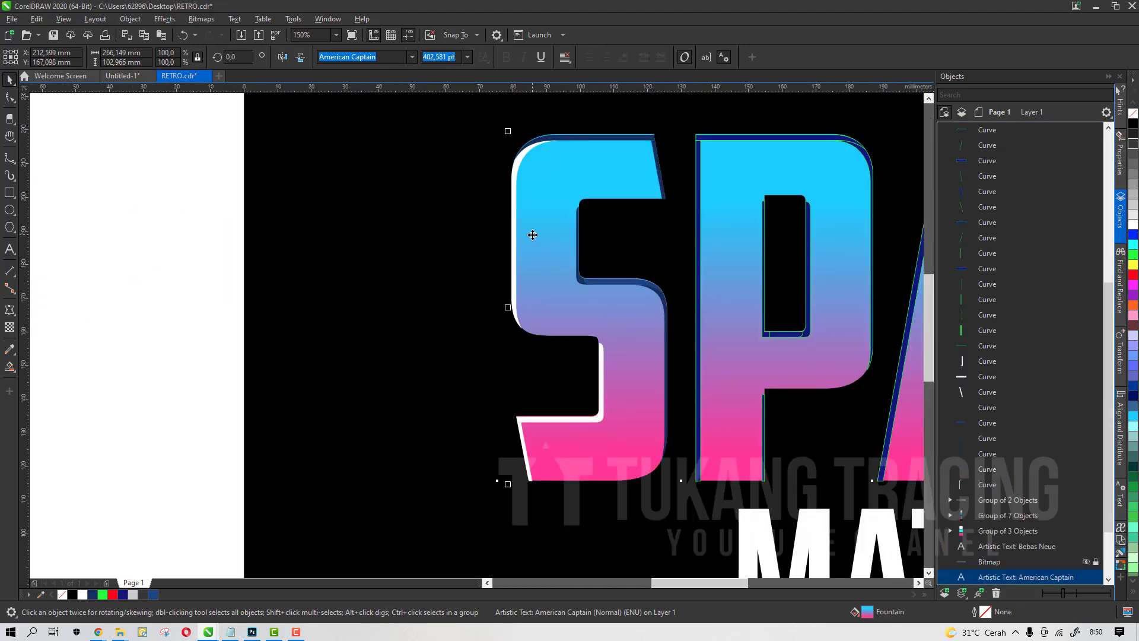
Convert the selected SPACE text to curves and undo the conversion
key(ctrl+q)
key(ctrl+z)
scroll(532, 235, down, 1)
scroll(532, 234, down, 2)
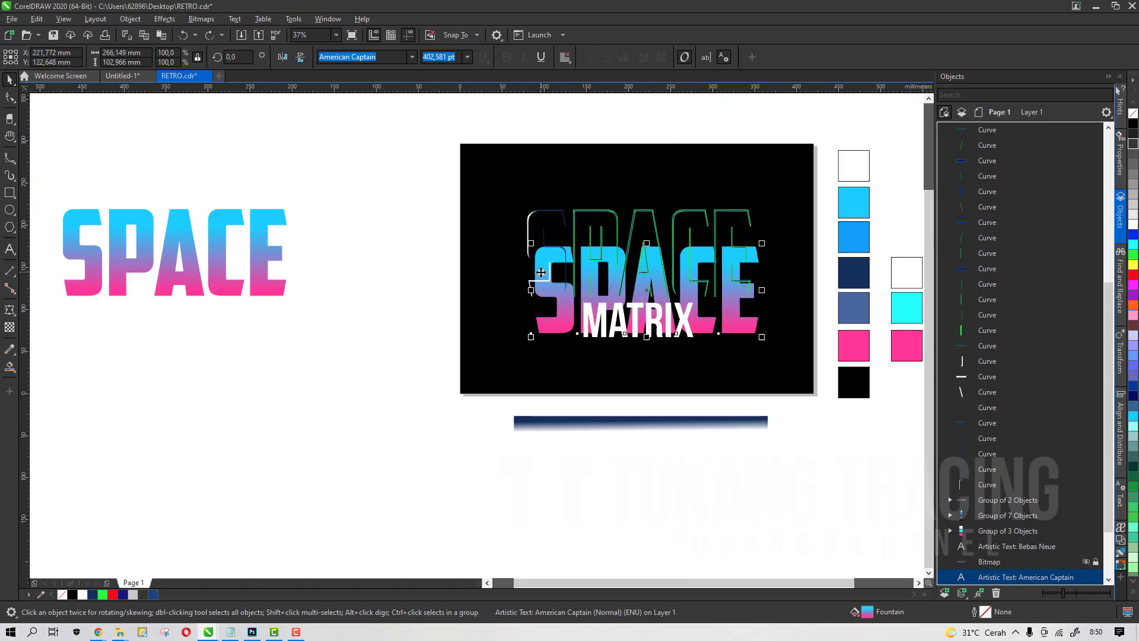
scroll(645, 238, up, 2)
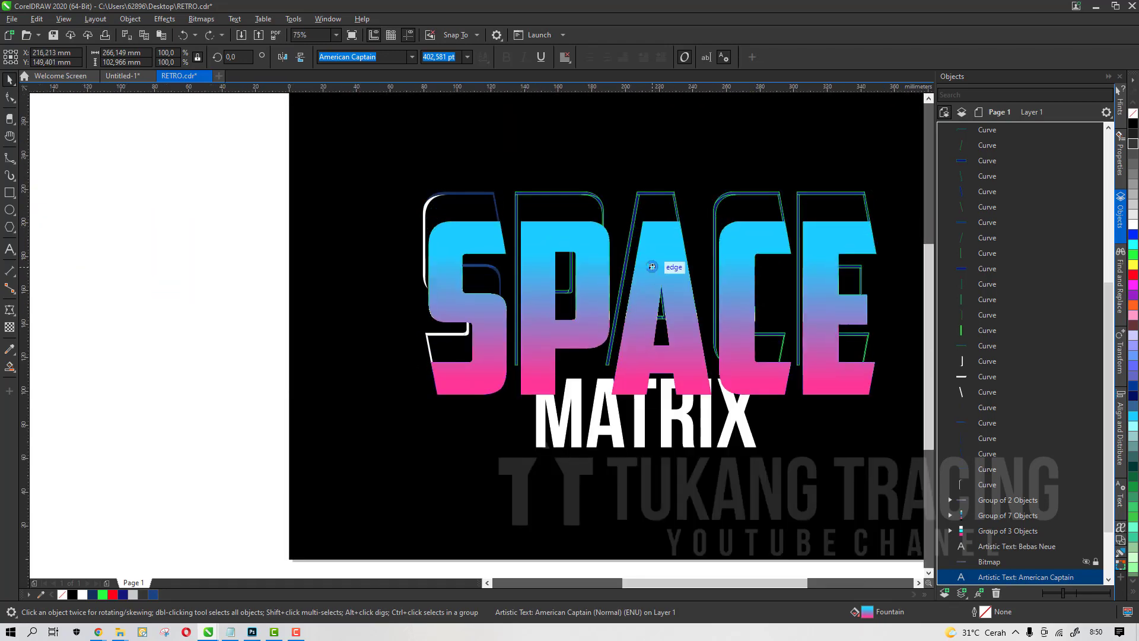
scroll(645, 238, up, 1)
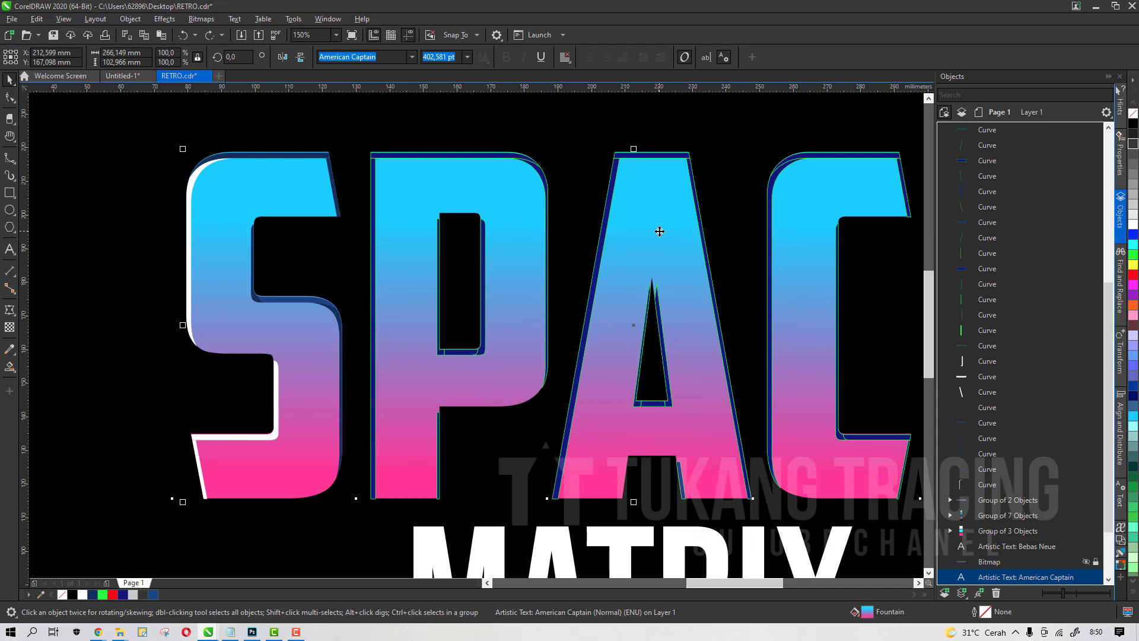
Convert the SPACE text to curves
key(ctrl+q)
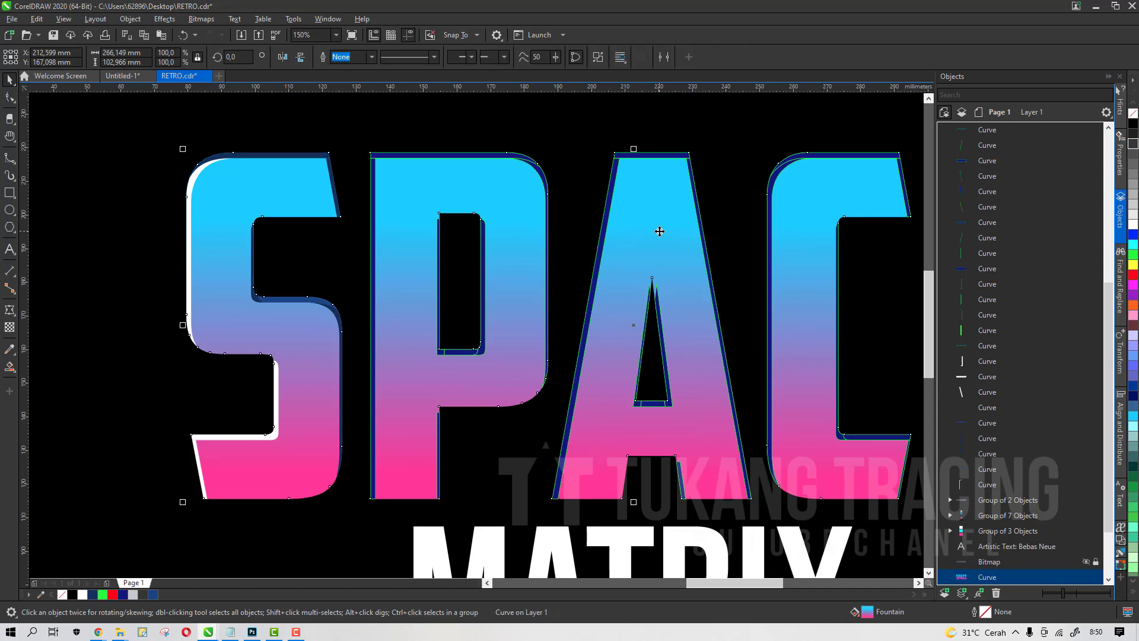
scroll(585, 243, down, 1)
click(240, 293)
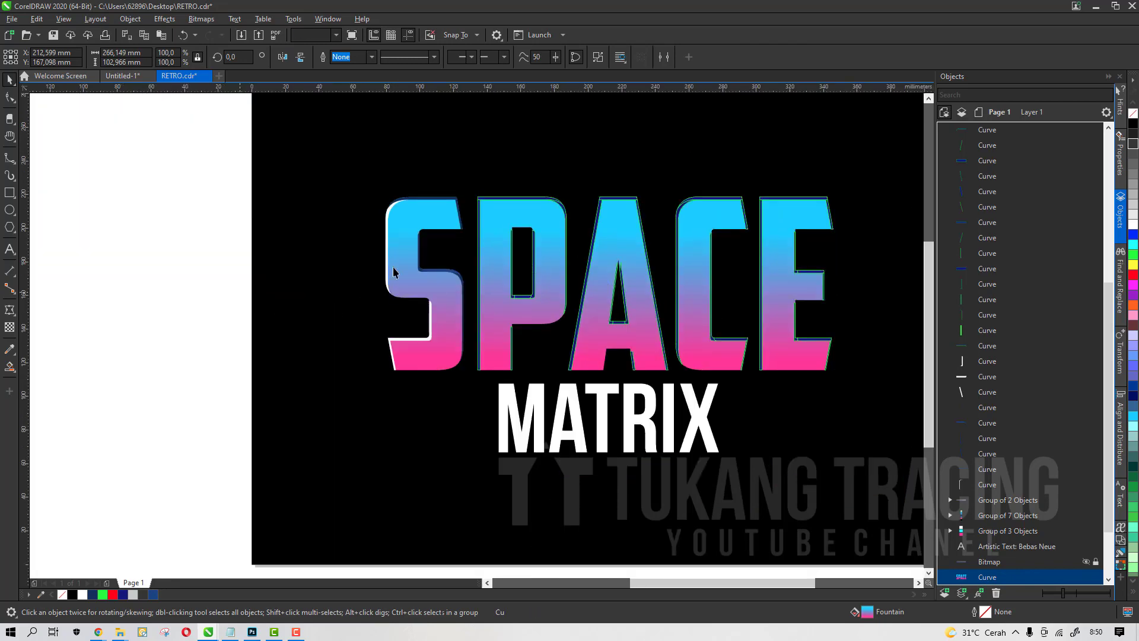
Examine the edge pieces around the S letter by selecting them
scroll(465, 215, up, 2)
click(430, 201)
scroll(433, 178, down, 2)
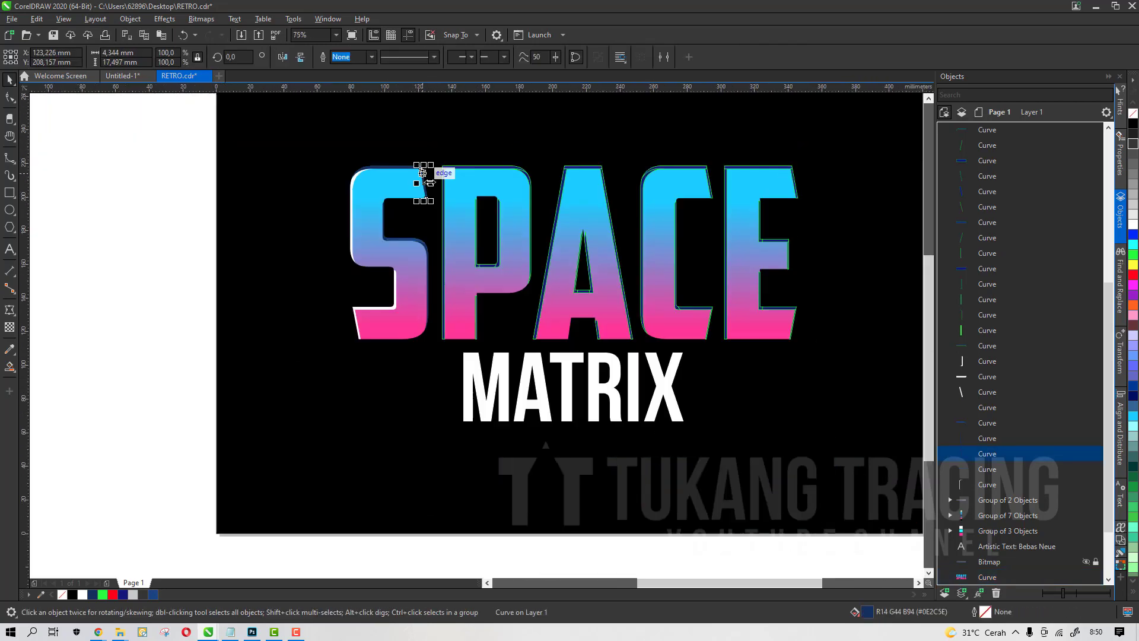
click(308, 256)
scroll(406, 198, up, 1)
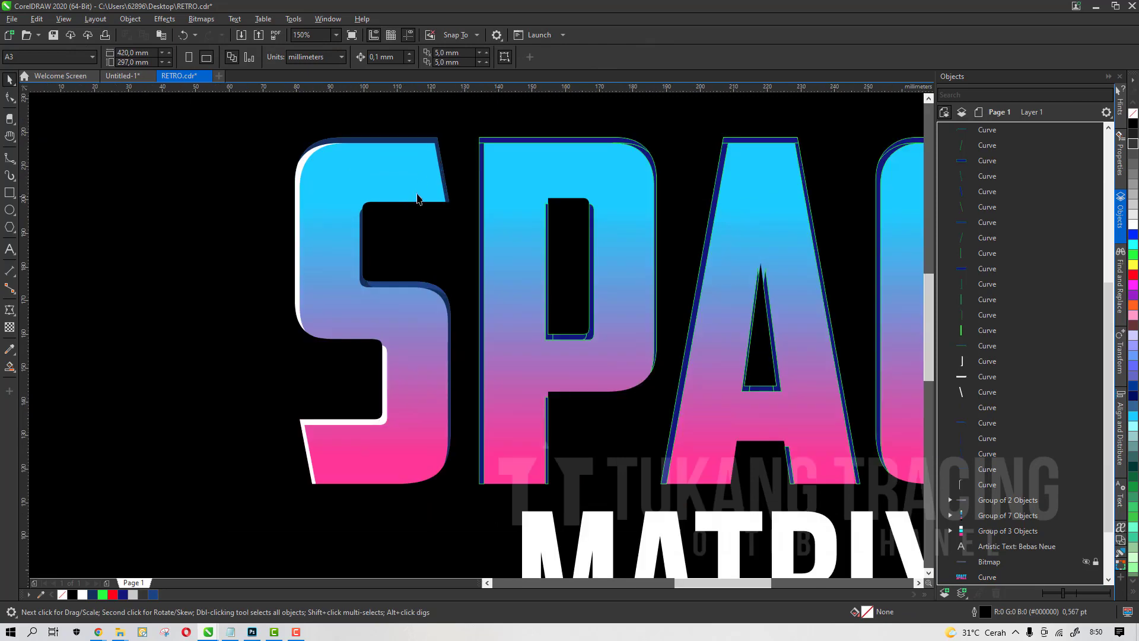
scroll(414, 144, up, 1)
click(416, 137)
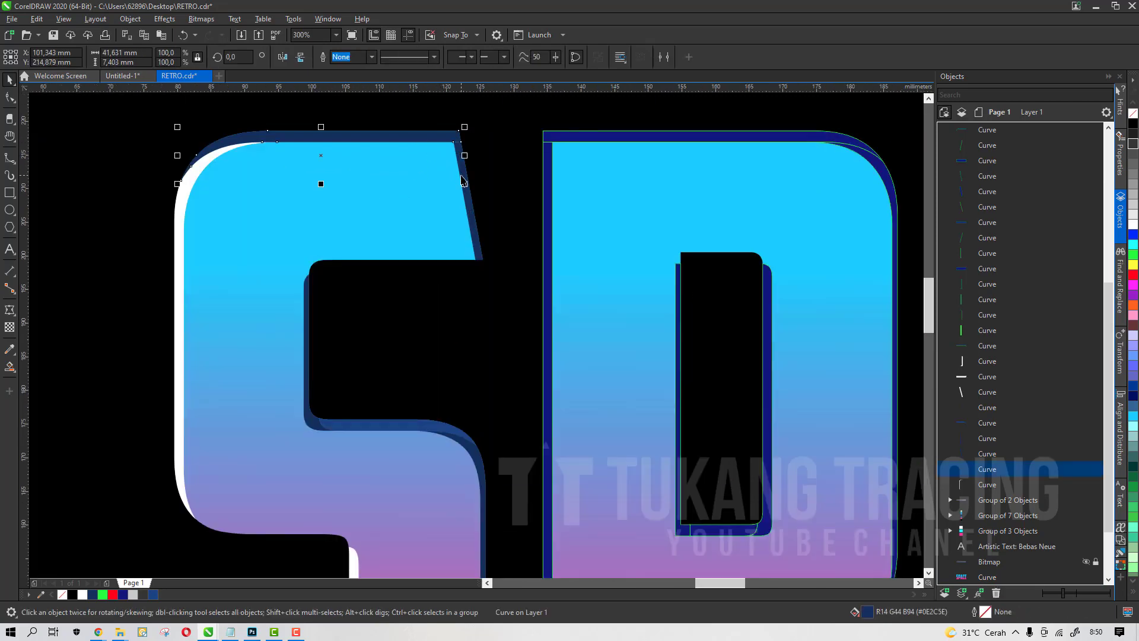
shift+click(464, 174)
scroll(411, 152, down, 1)
scroll(371, 210, up, 2)
scroll(500, 141, down, 2)
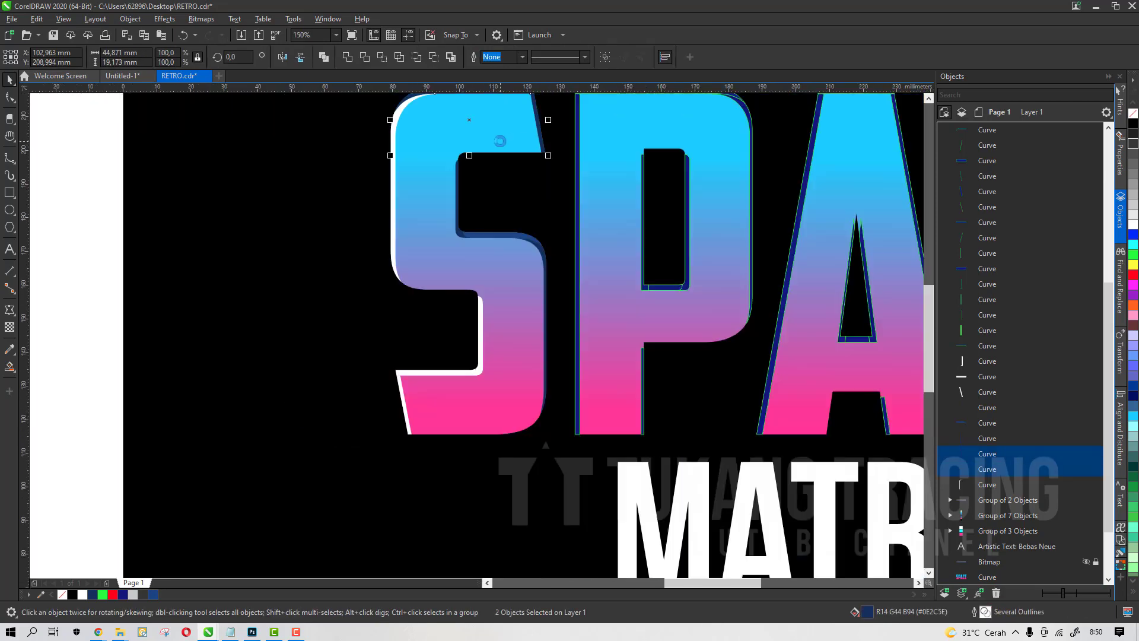
scroll(487, 227, up, 1)
scroll(504, 207, down, 1)
scroll(518, 197, up, 1)
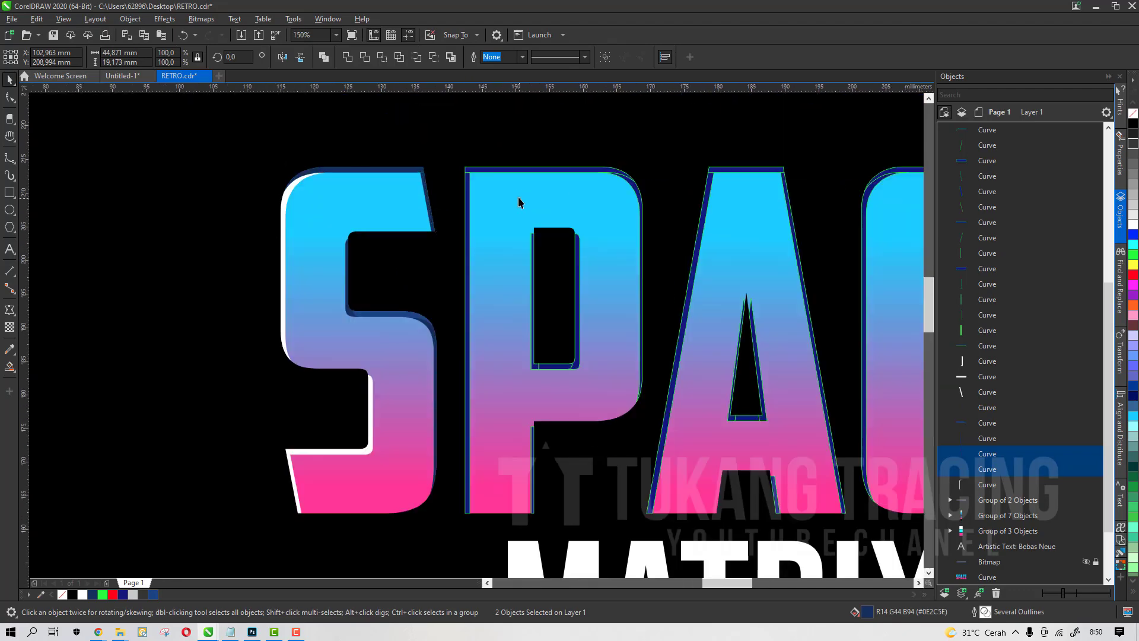
Fill the P's left edge pieces white
click(496, 143)
shift+click(416, 199)
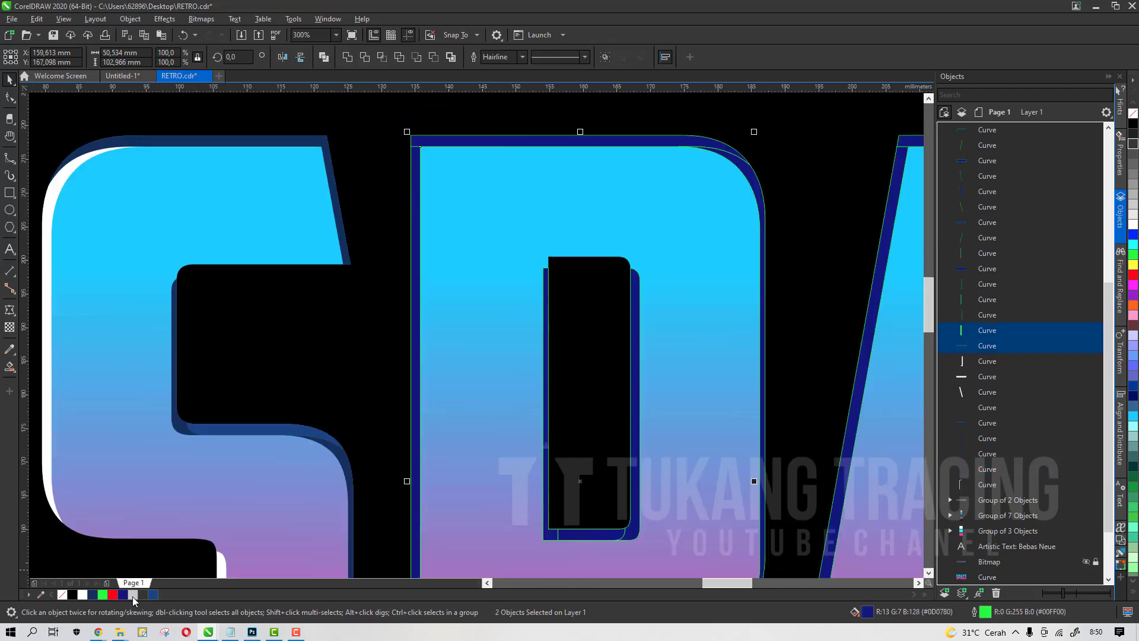
click(81, 594)
Fill the P's inner vertical edge piece dark blue
scroll(471, 216, down, 3)
scroll(478, 216, up, 1)
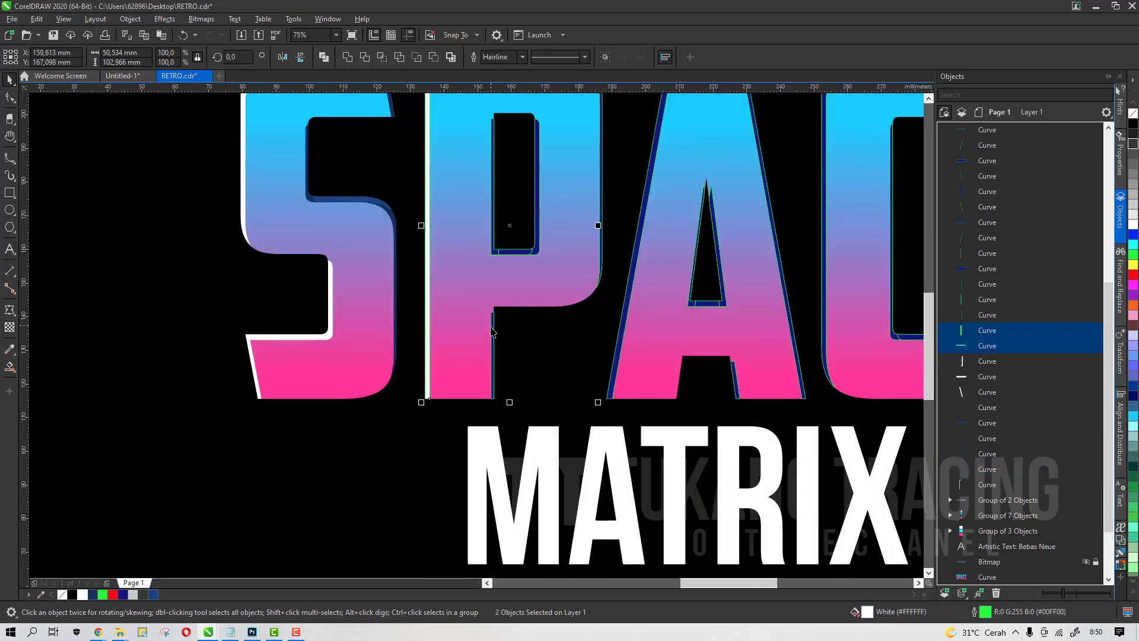
click(495, 326)
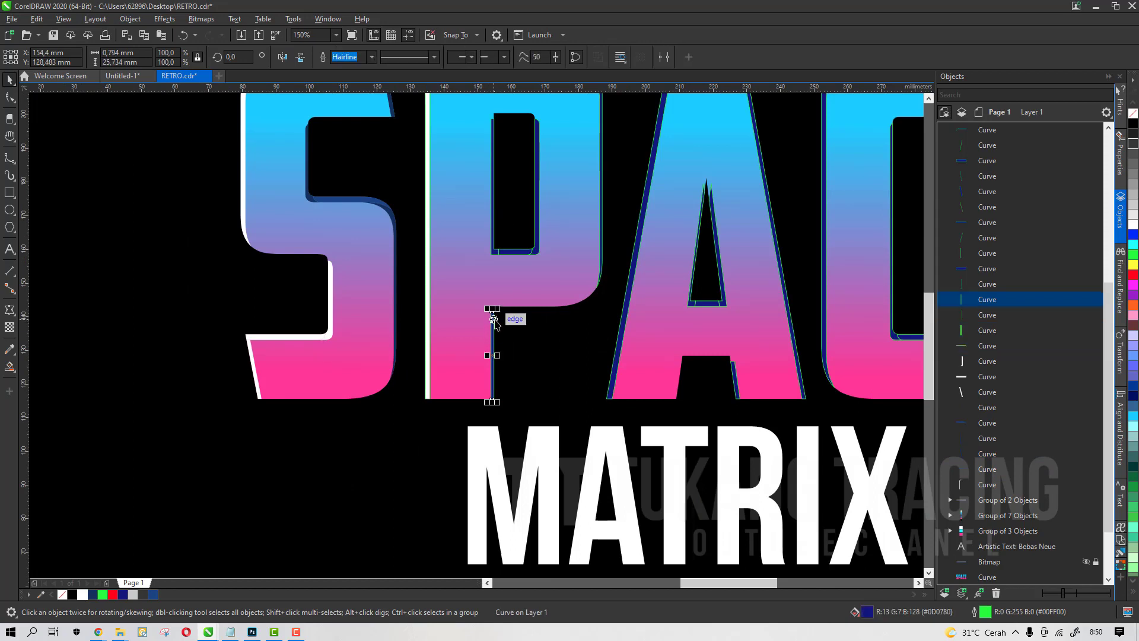
scroll(389, 331, up, 1)
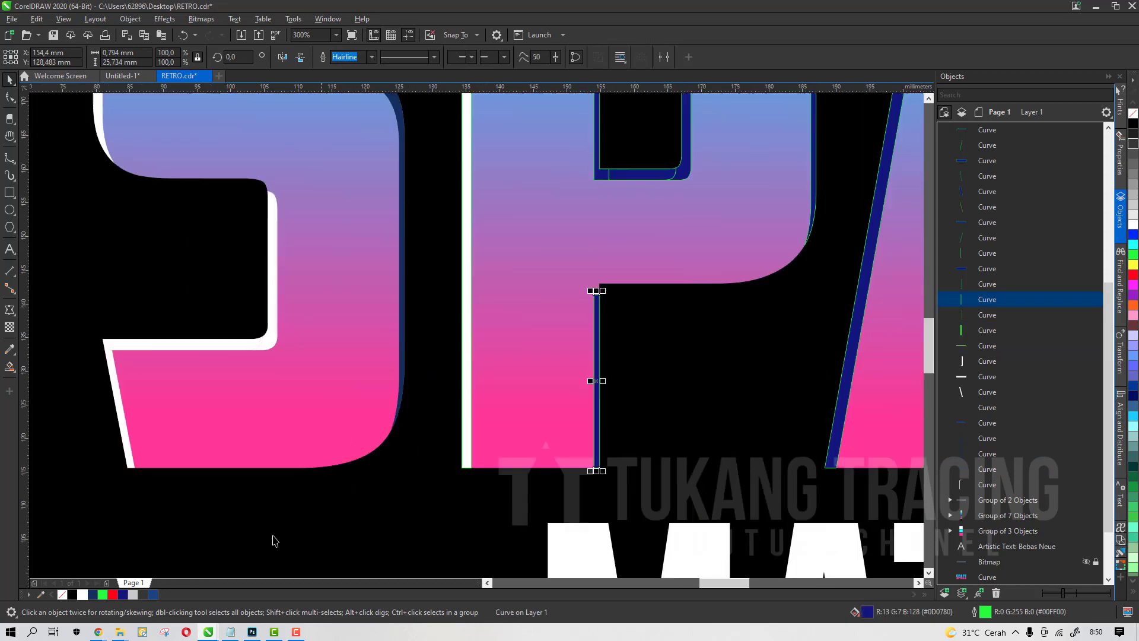
click(152, 594)
Fill the P's curved right edge piece dark blue
scroll(513, 418, down, 1)
scroll(663, 280, up, 1)
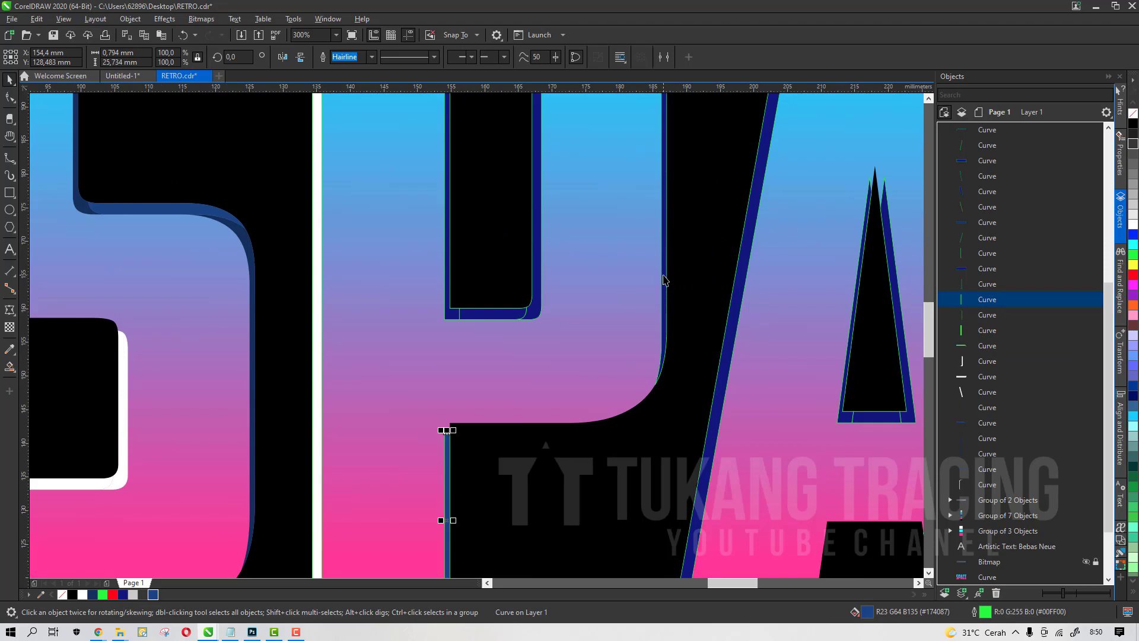
click(666, 326)
scroll(666, 325, down, 2)
scroll(659, 255, up, 1)
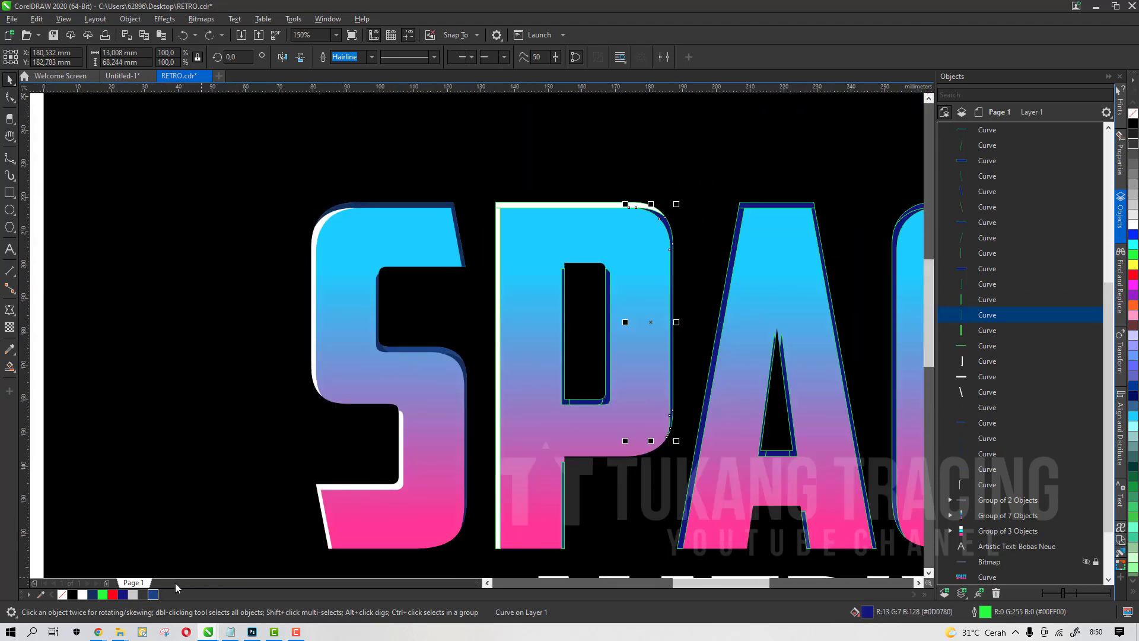
click(152, 594)
Select both right edge pieces of the P and fill them navy
scroll(475, 387, up, 1)
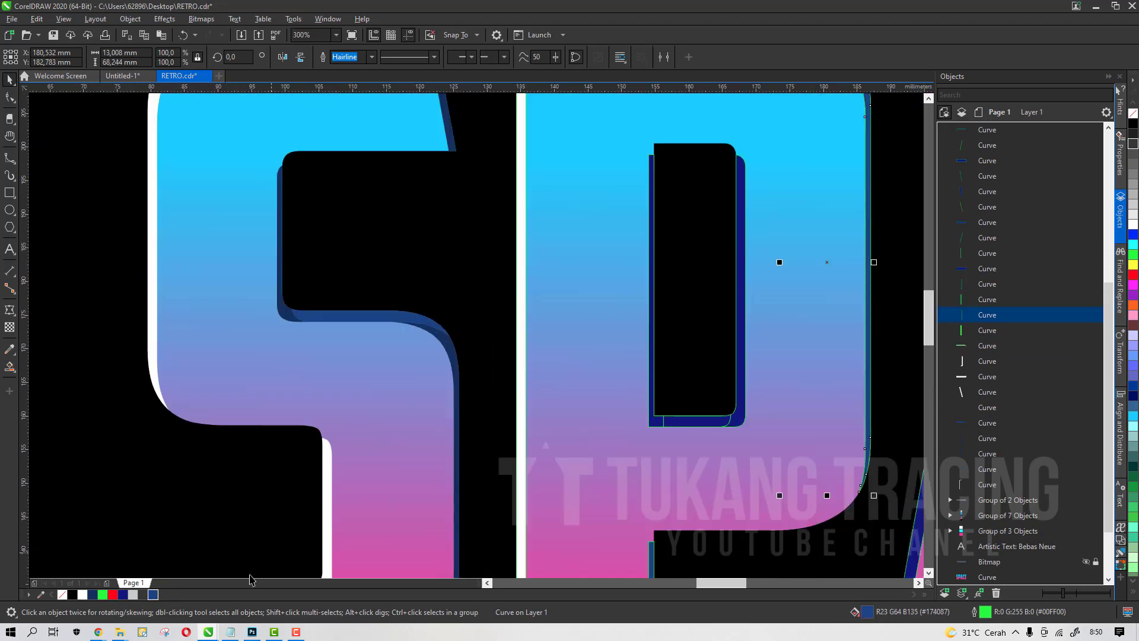
scroll(659, 358, down, 1)
scroll(659, 358, up, 1)
shift+click(669, 467)
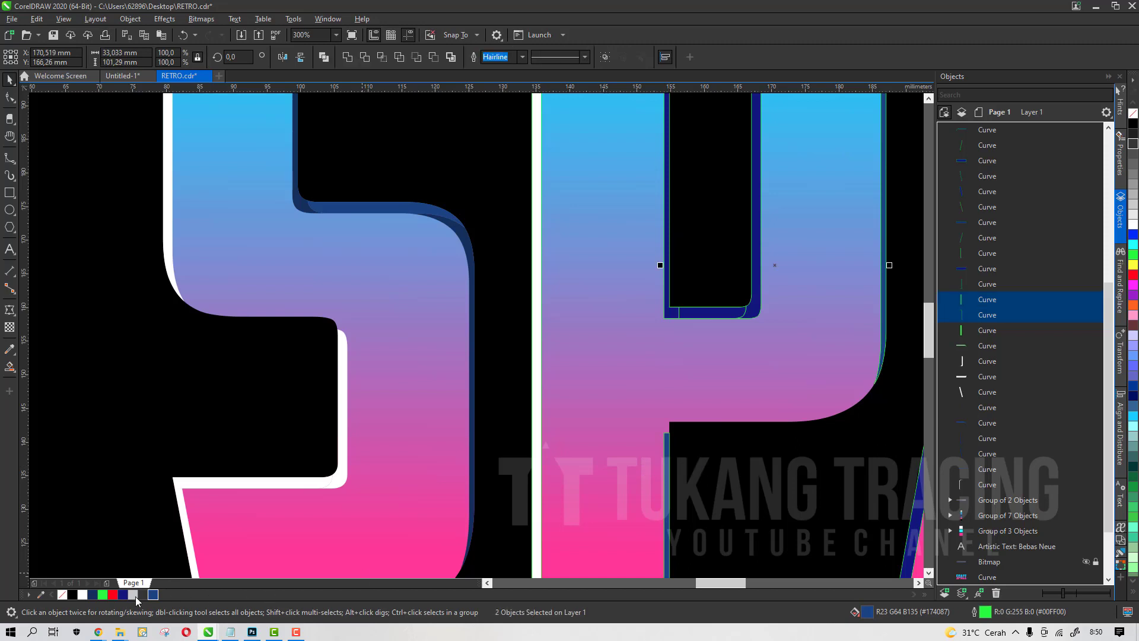
click(94, 592)
Fill the right edge of the P's counter dark blue and its bottom edge grey
scroll(618, 330, down, 1)
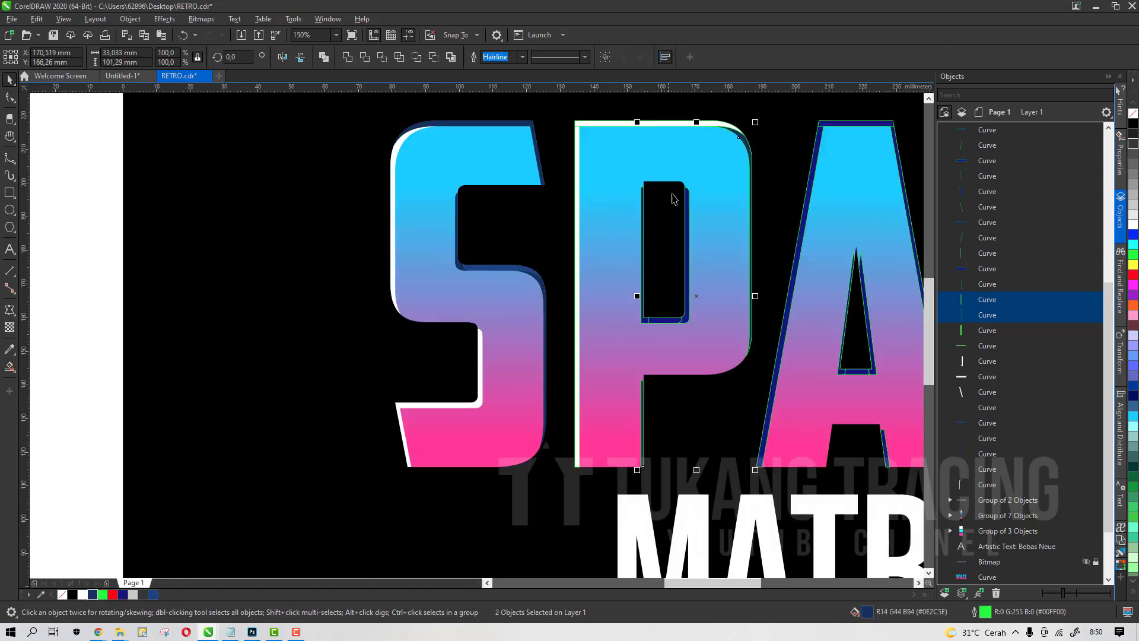
scroll(675, 199, up, 1)
click(698, 229)
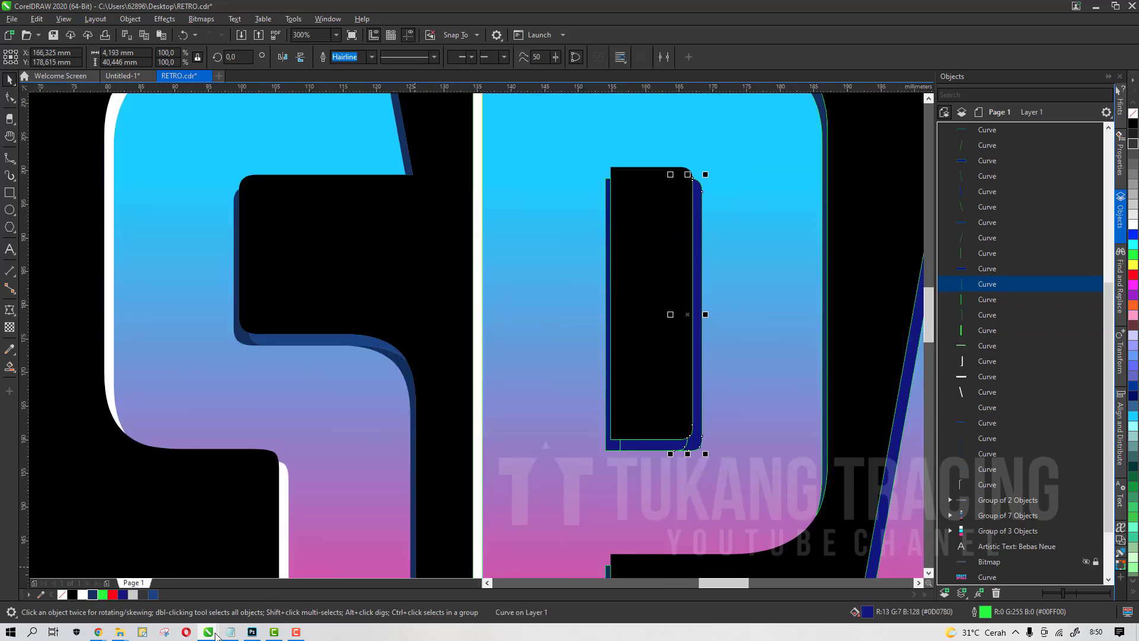
click(151, 595)
click(640, 447)
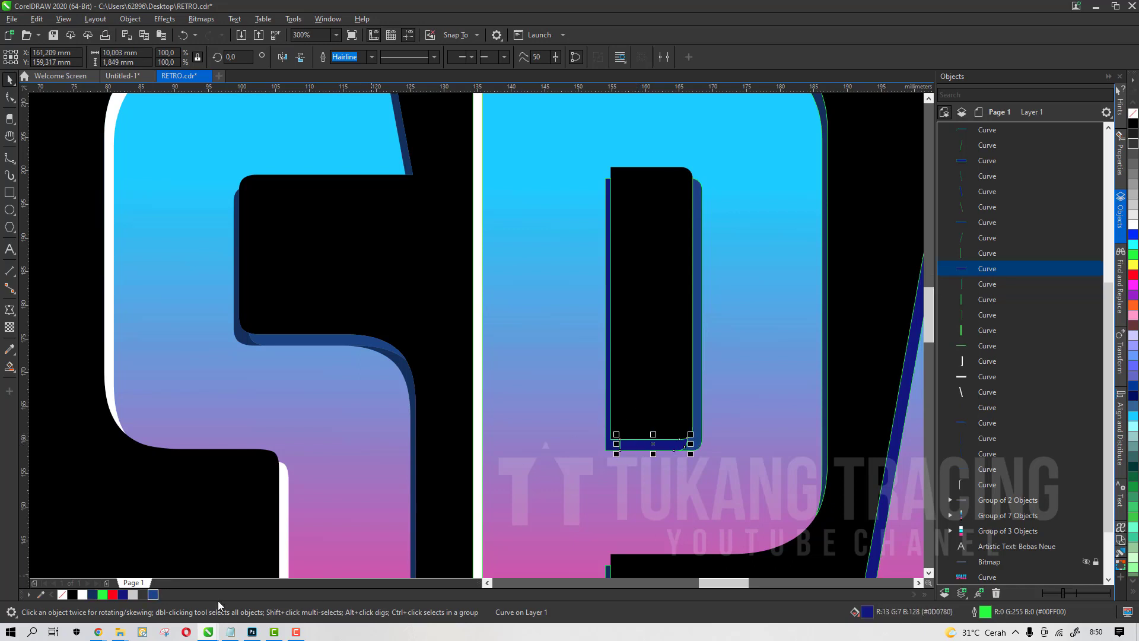
click(142, 596)
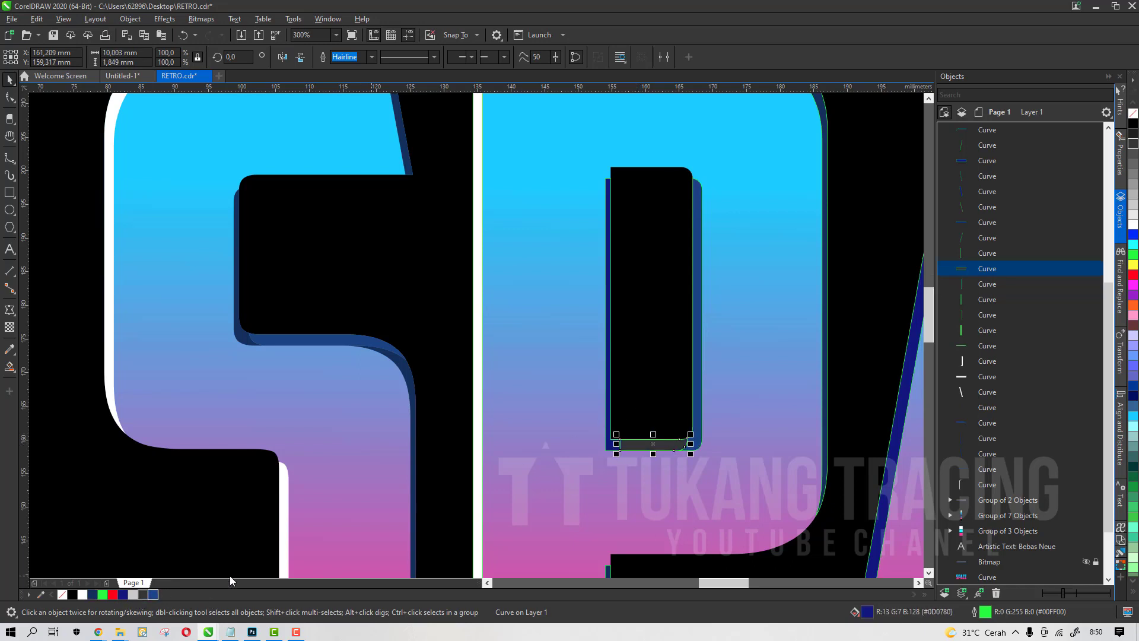
Fill the left edges of the P's counter white and remove their outline
click(609, 447)
scroll(578, 367, down, 1)
scroll(578, 368, down, 1)
scroll(610, 388, up, 2)
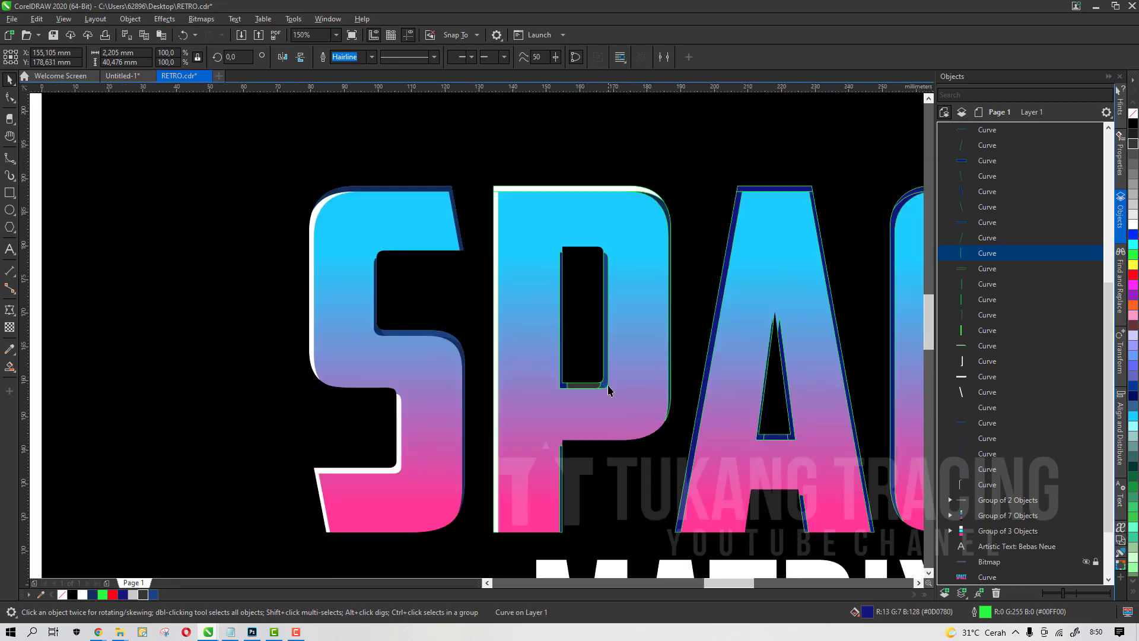
click(82, 595)
shift+click(538, 386)
click(82, 594)
right_click(63, 594)
scroll(538, 356, down, 2)
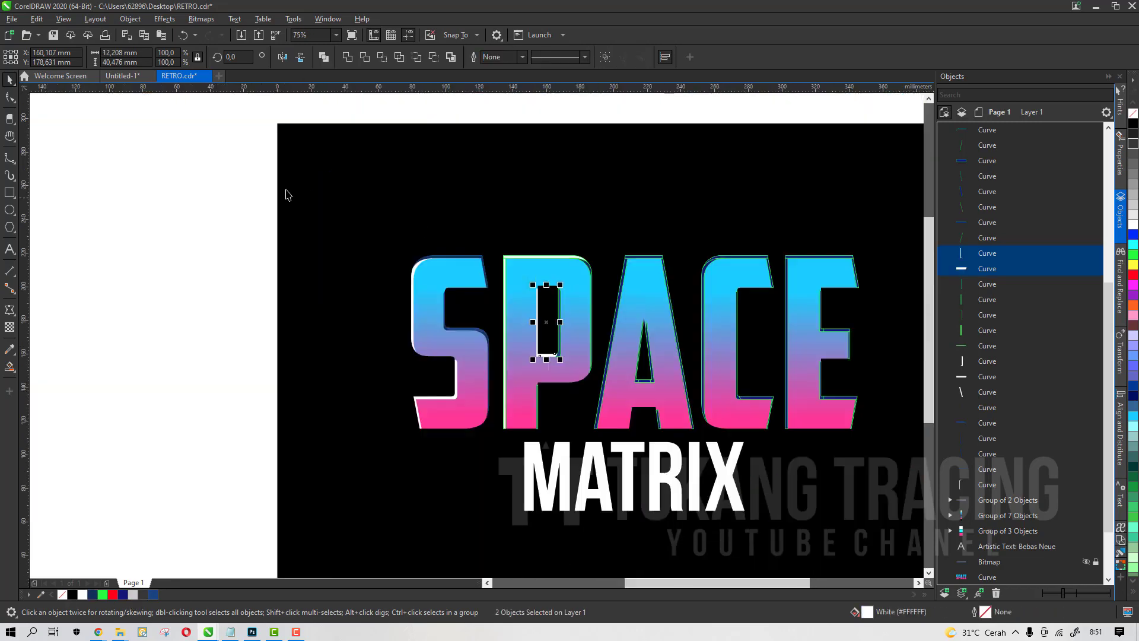
Fill the A's top edge pieces navy and remove their outline
click(288, 191)
scroll(568, 268, up, 4)
click(577, 285)
scroll(561, 285, down, 3)
shift+click(558, 403)
click(93, 594)
right_click(62, 594)
Fill the A's counter edge pieces white and its top edge navy
scroll(559, 486, up, 1)
click(613, 476)
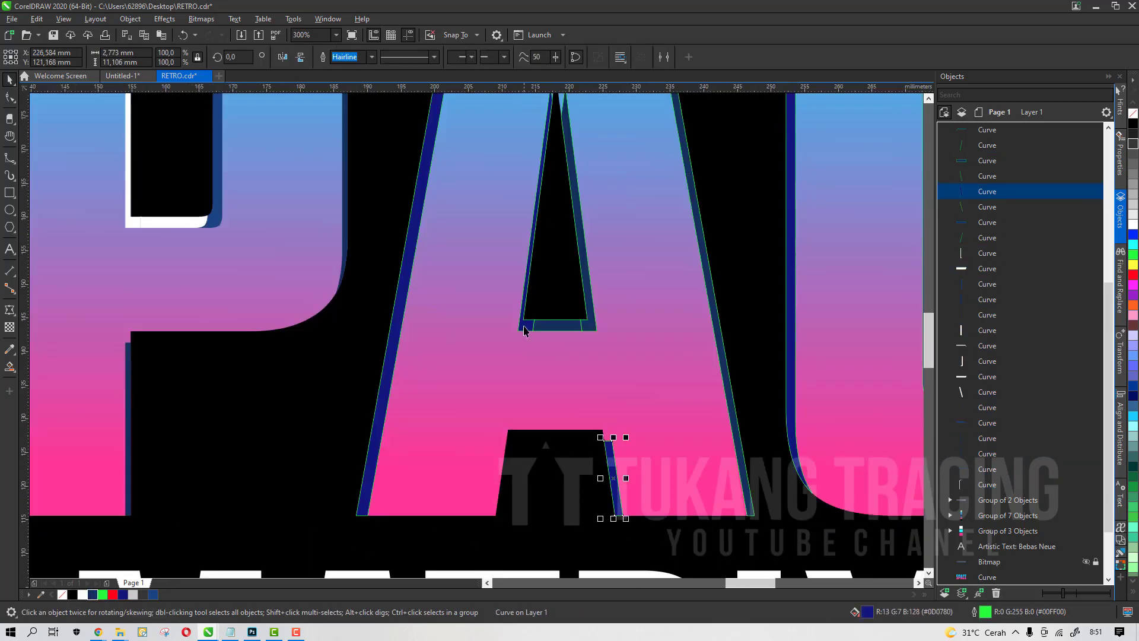
shift+click(524, 324)
click(82, 595)
scroll(475, 274, down, 1)
click(93, 594)
scroll(438, 254, up, 3)
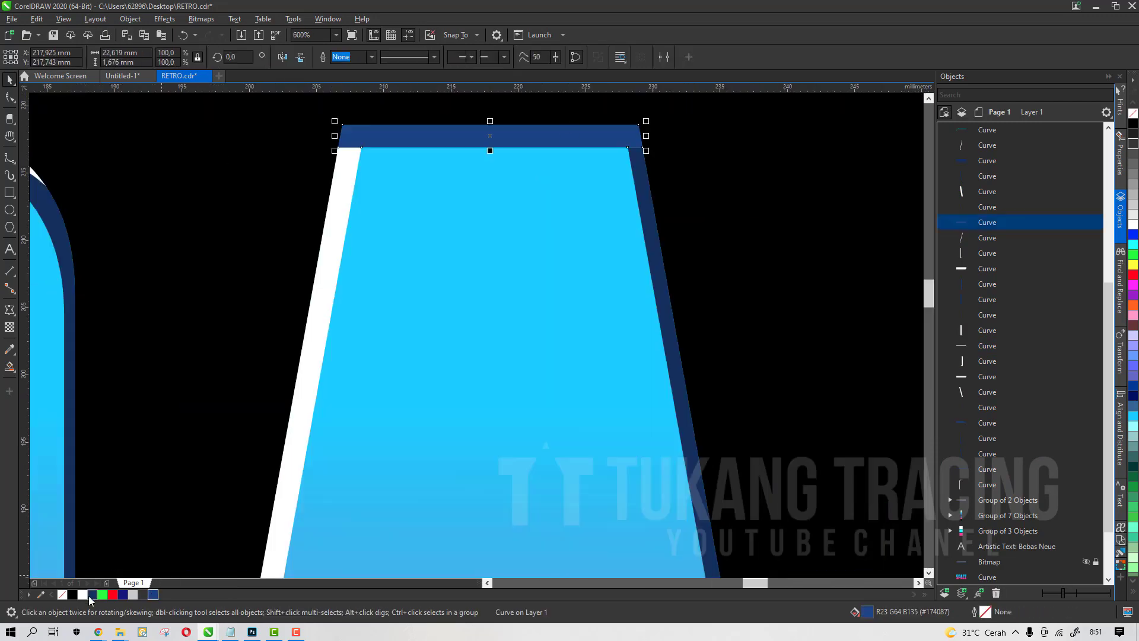
scroll(504, 299, down, 3)
scroll(432, 358, up, 1)
click(408, 360)
click(92, 594)
key(ctrl+z)
Fill the A's left edge pieces white
click(404, 358)
click(545, 380)
click(82, 595)
Sample the A's edge colour with the Color Eyedropper and apply it to the C's top edge
click(617, 225)
click(82, 595)
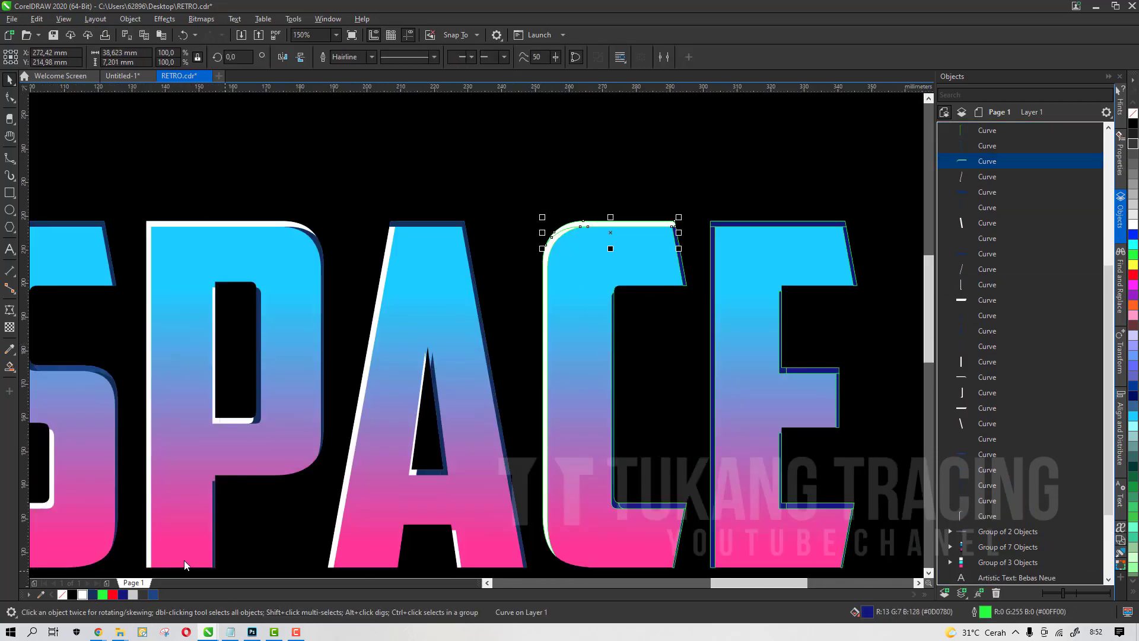
click(10, 349)
scroll(504, 350, up, 4)
click(505, 350)
scroll(505, 350, down, 4)
key(space)
Sample the navy from the E's top edge and apply it to the remaining C and E edge pieces
click(10, 349)
scroll(617, 176, up, 1)
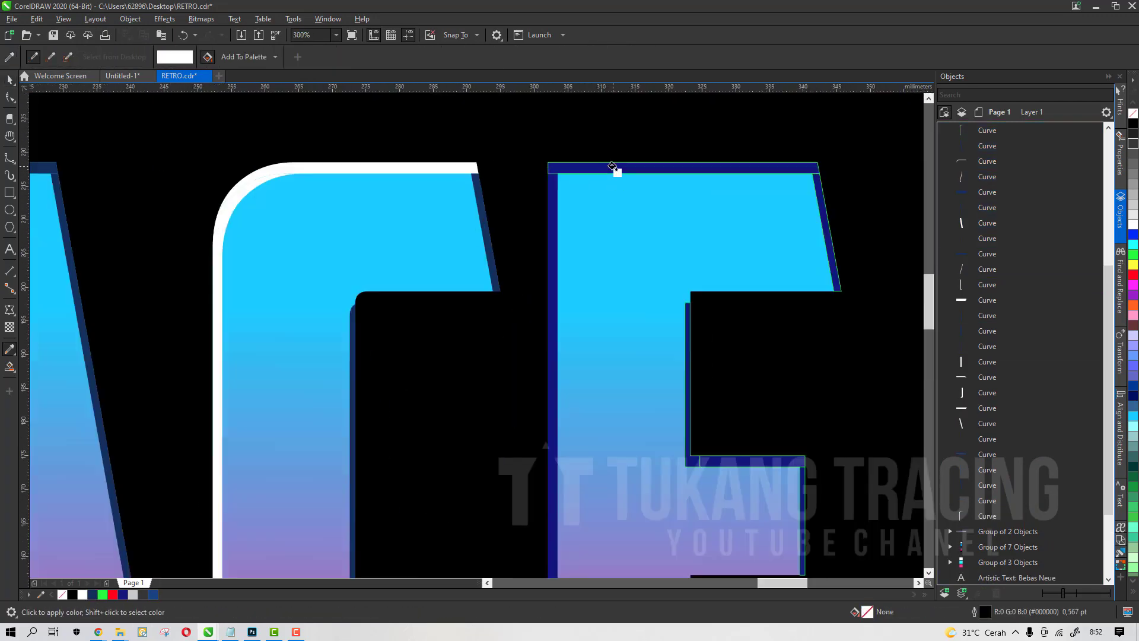
click(613, 171)
shift+click(492, 240)
scroll(650, 401, up, 2)
click(651, 401)
scroll(632, 404, down, 3)
shift+click(272, 339)
scroll(641, 337, up, 3)
click(642, 336)
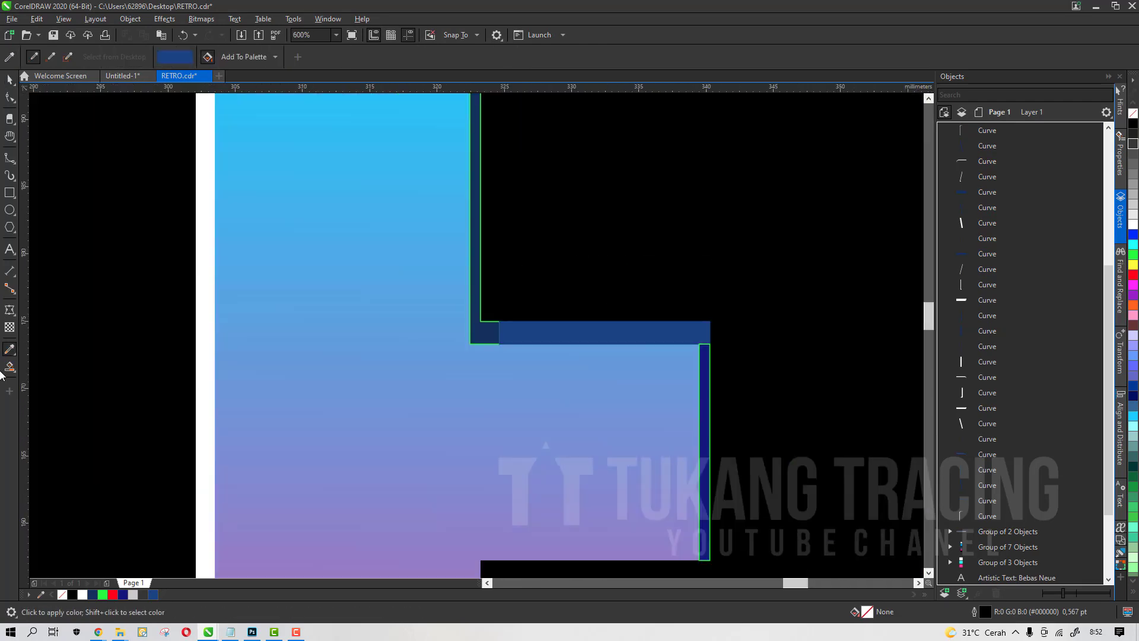
Select the coloured edge pieces of SPACE and remove their outlines
click(10, 80)
drag(38, 198, 697, 444)
right_click(63, 594)
scroll(562, 335, down, 2)
drag(391, 250, 653, 373)
scroll(987, 488, down, 2)
ctrl+click(987, 500)
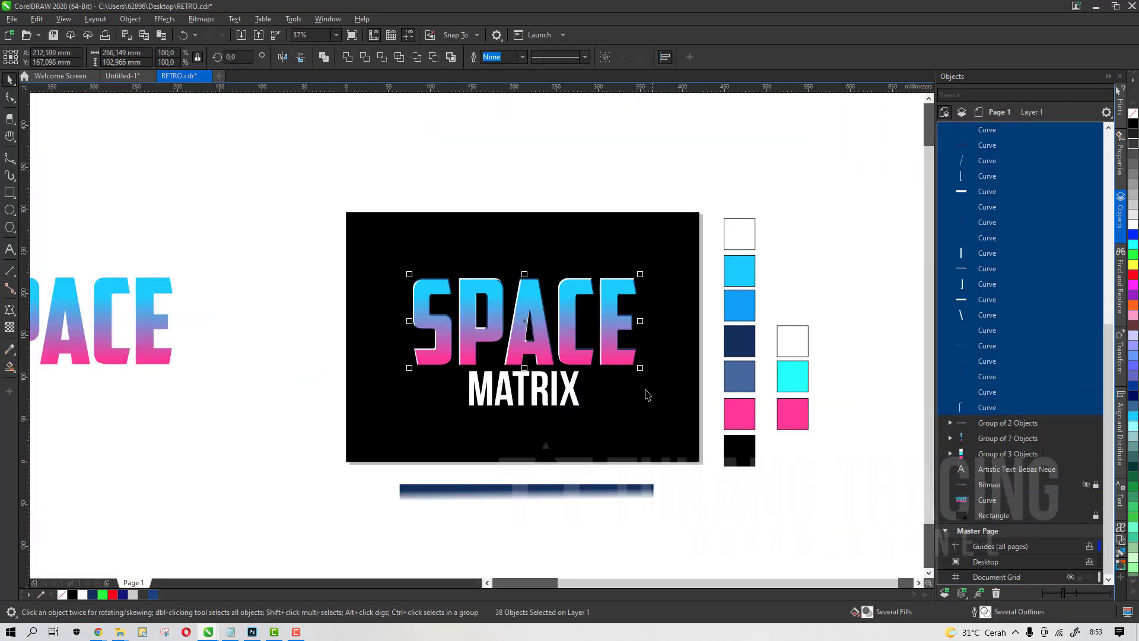
scroll(618, 364, up, 2)
Inspect the finished SPACE lettering at different zoom levels
scroll(618, 357, down, 3)
click(311, 380)
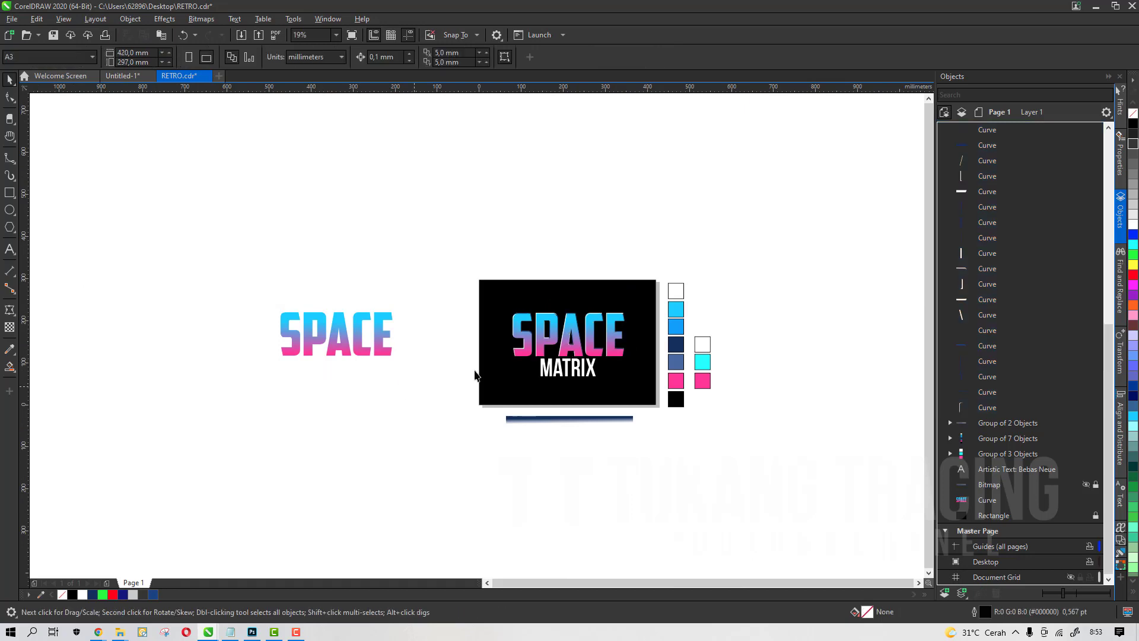
scroll(498, 347, up, 2)
scroll(446, 319, down, 1)
scroll(614, 285, up, 1)
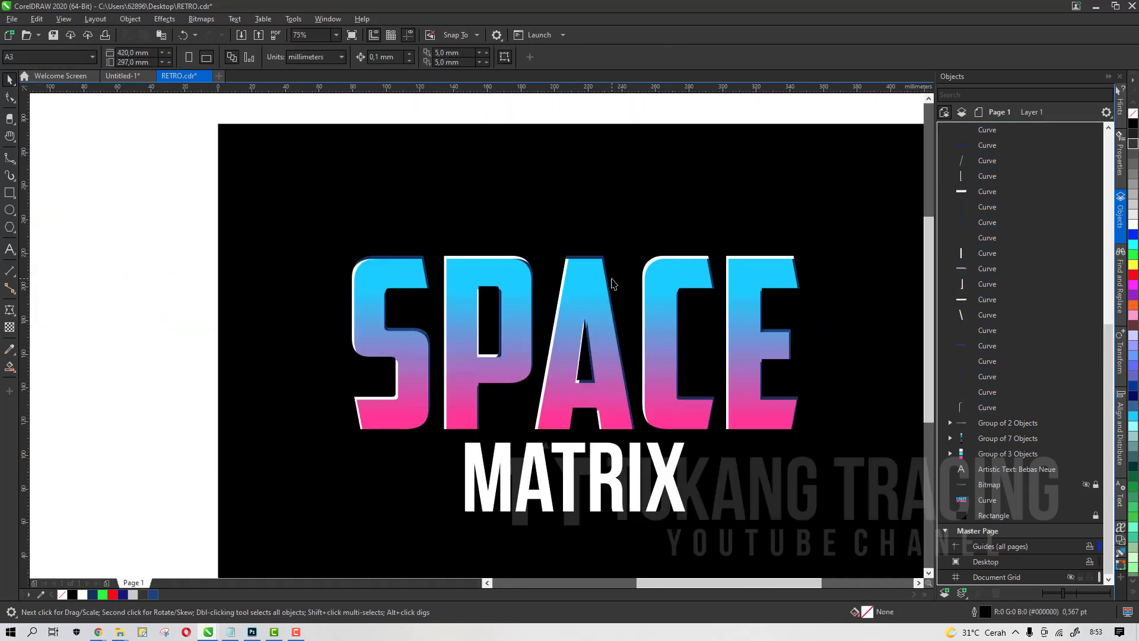
key(h)
drag(631, 302, 490, 334)
scroll(424, 328, up, 2)
scroll(445, 307, down, 2)
scroll(380, 345, up, 3)
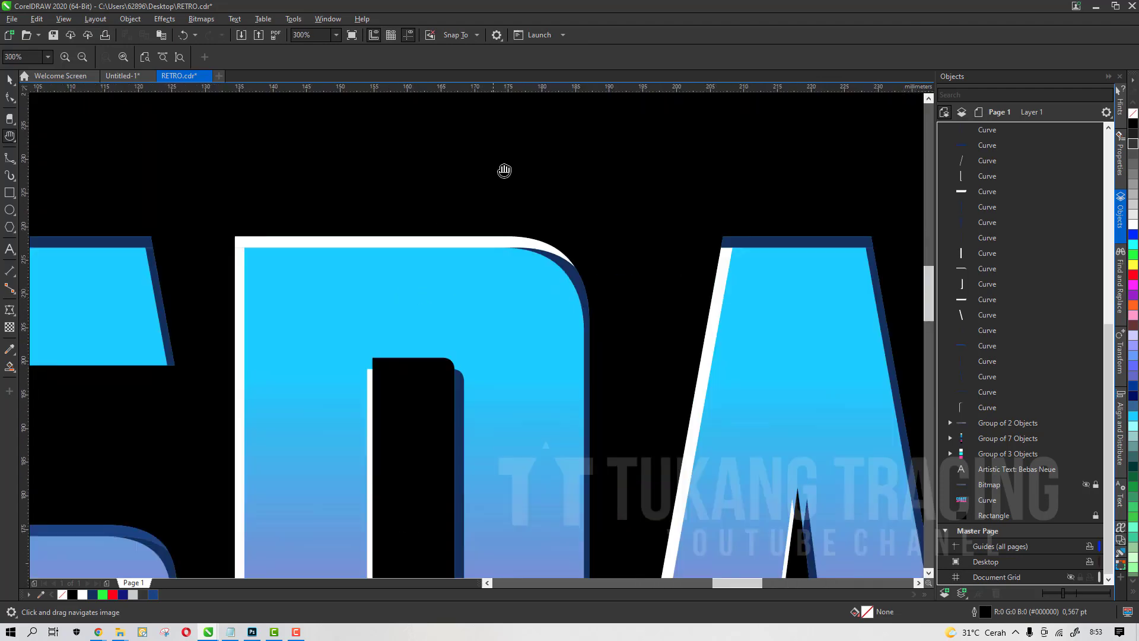
scroll(511, 180, down, 3)
scroll(520, 249, down, 3)
scroll(513, 266, up, 2)
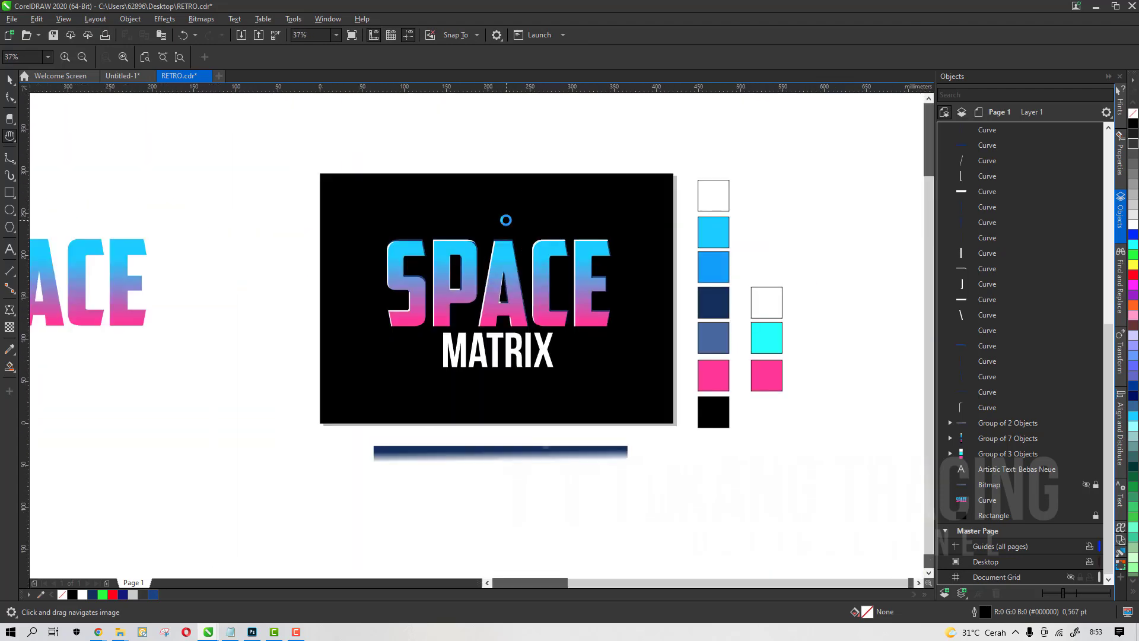
scroll(461, 269, up, 1)
drag(580, 275, 550, 280)
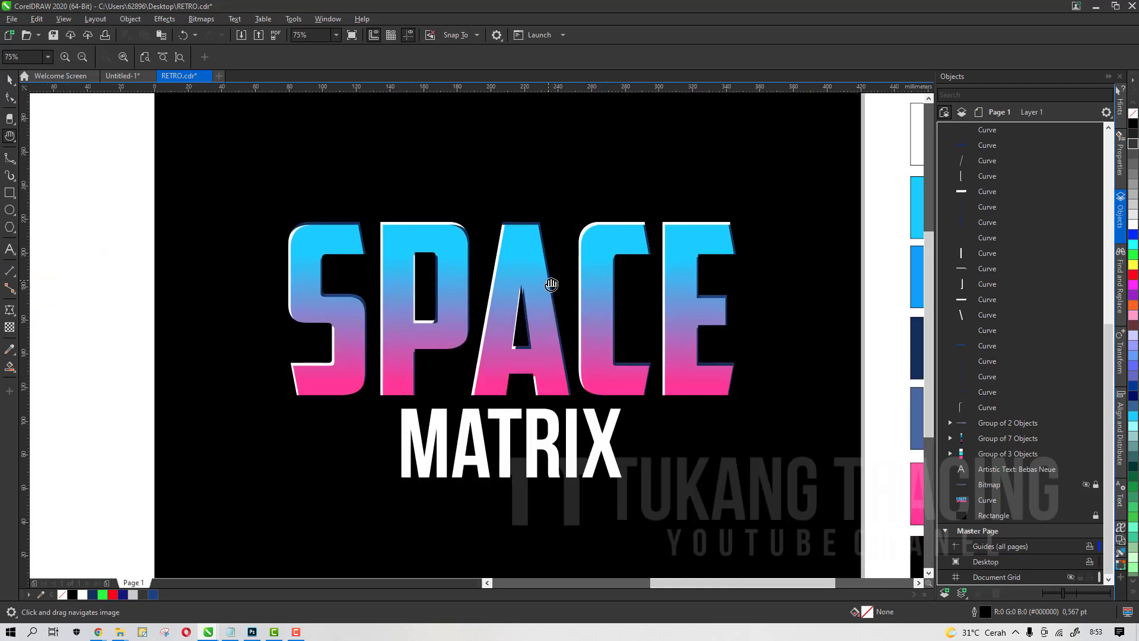
scroll(528, 272, down, 1)
scroll(600, 257, up, 1)
scroll(599, 259, down, 1)
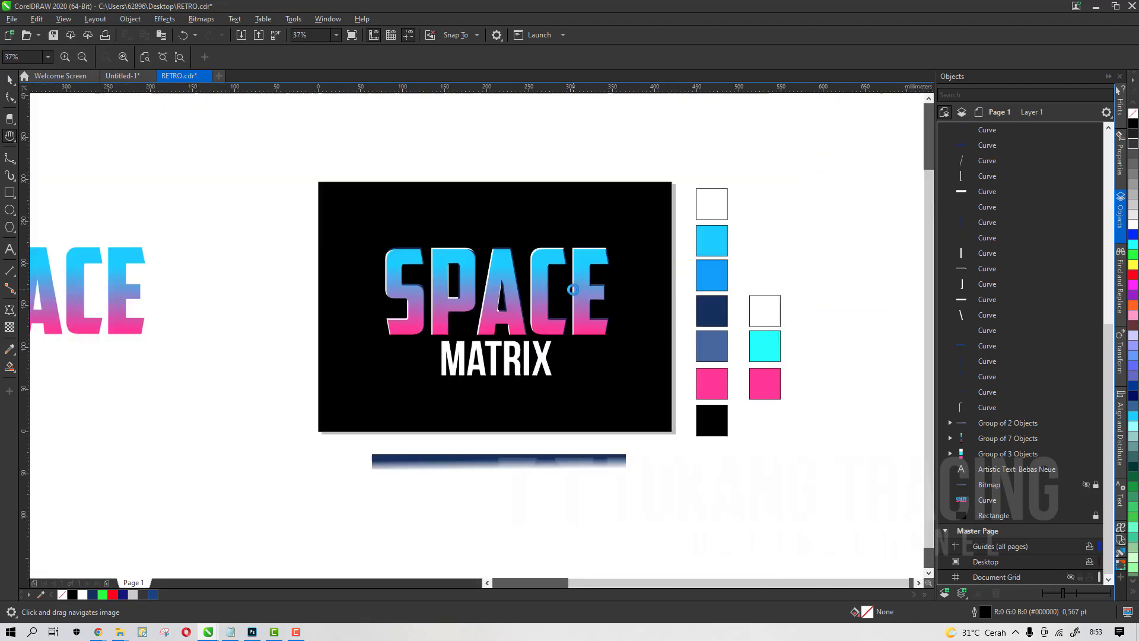
scroll(462, 299, up, 1)
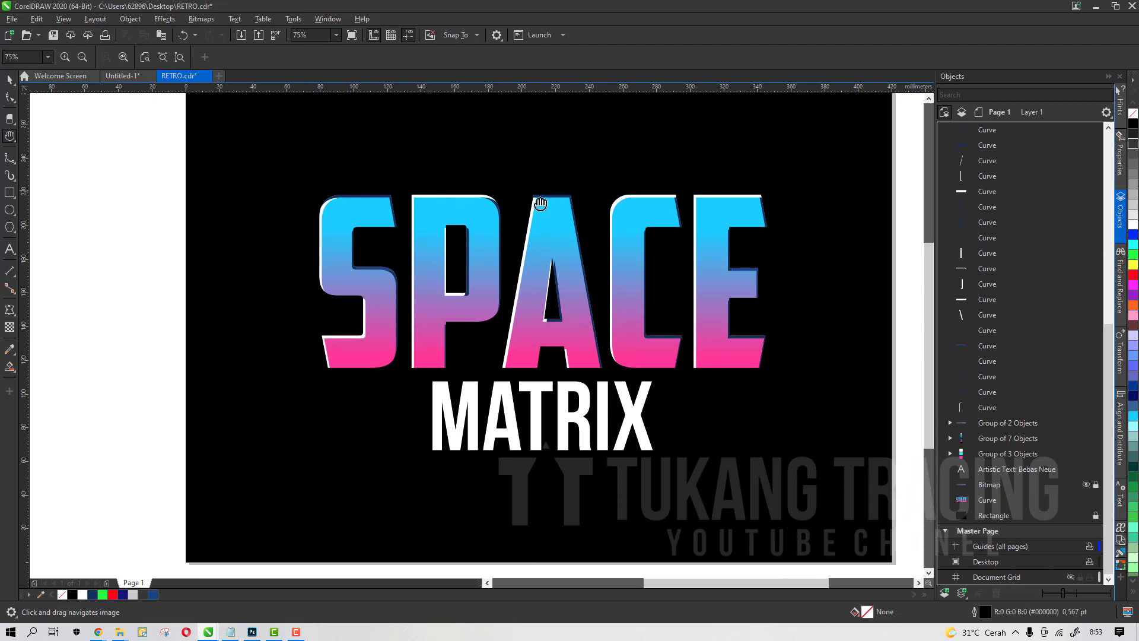
drag(680, 302, 635, 305)
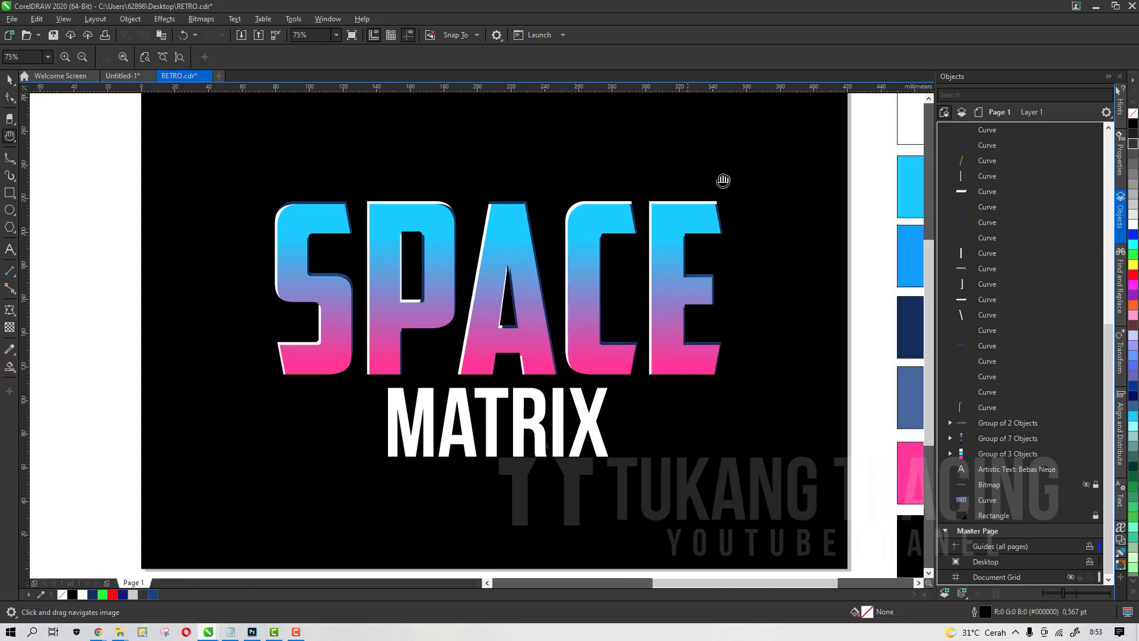
Select all 38 coloured edge pieces of the SPACE letters and group them
key(space)
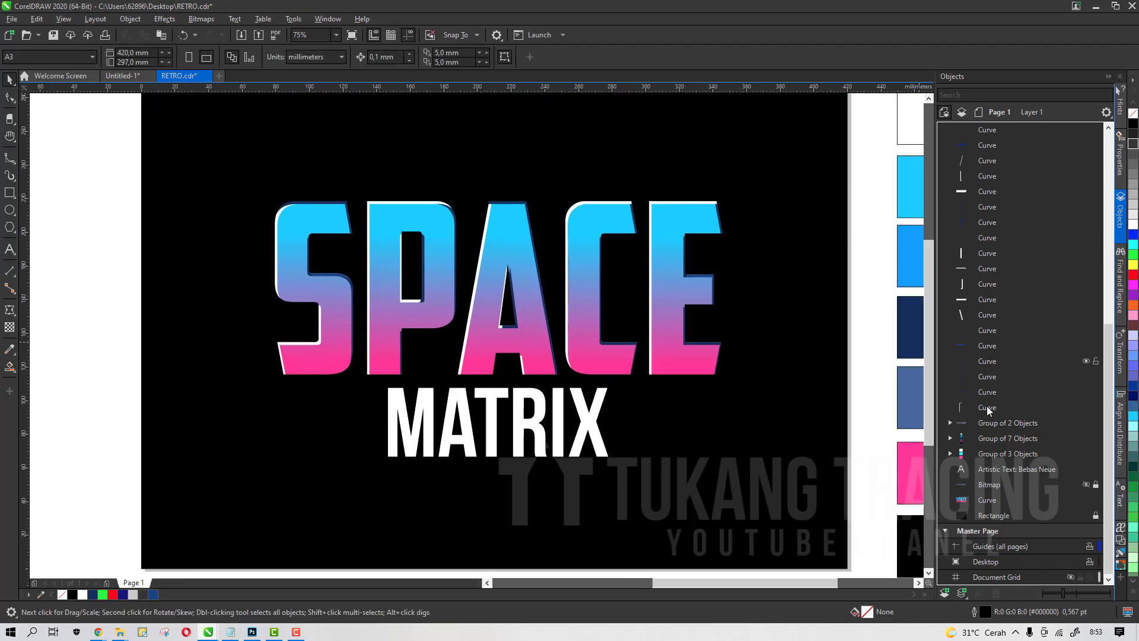
click(988, 407)
scroll(980, 366, up, 10)
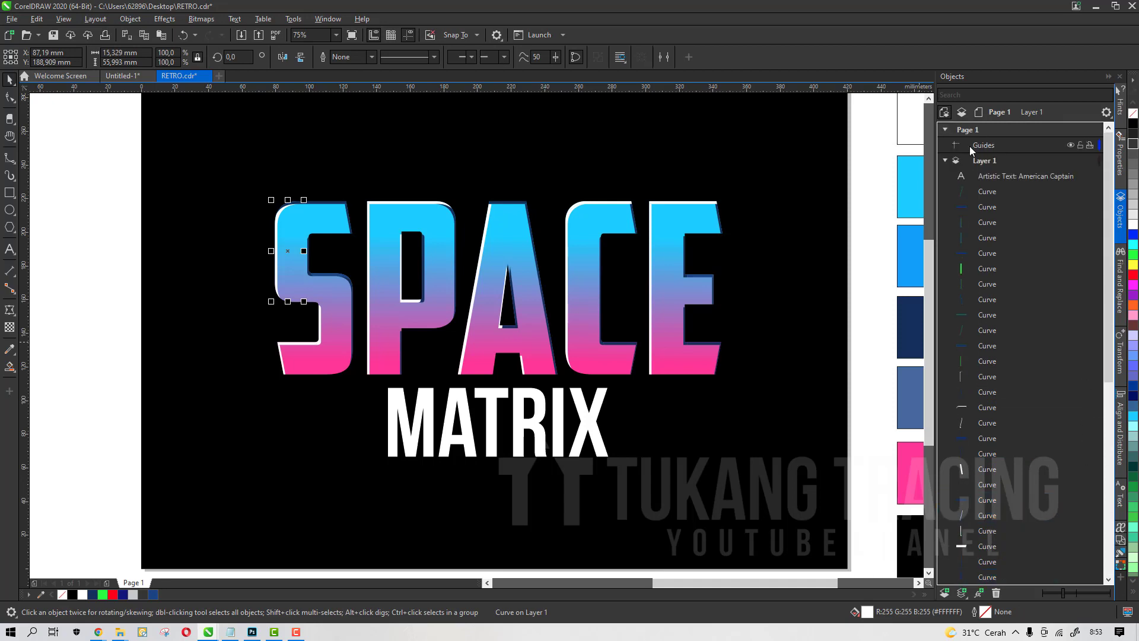
shift+click(978, 194)
drag(690, 273, 683, 184)
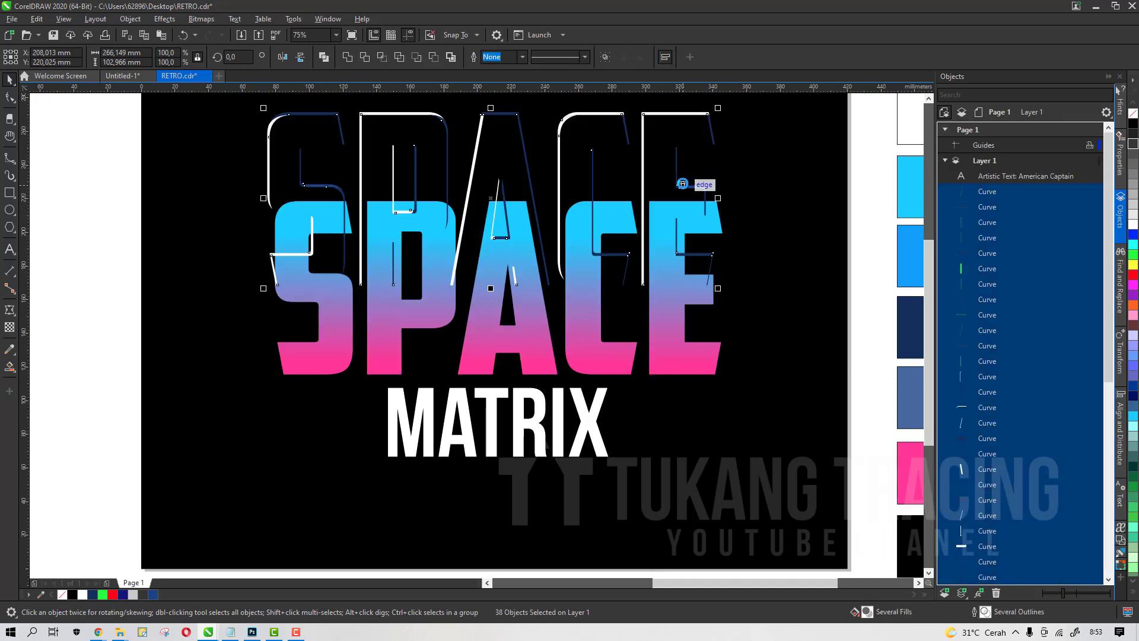
key(ctrl+z)
key(ctrl+g)
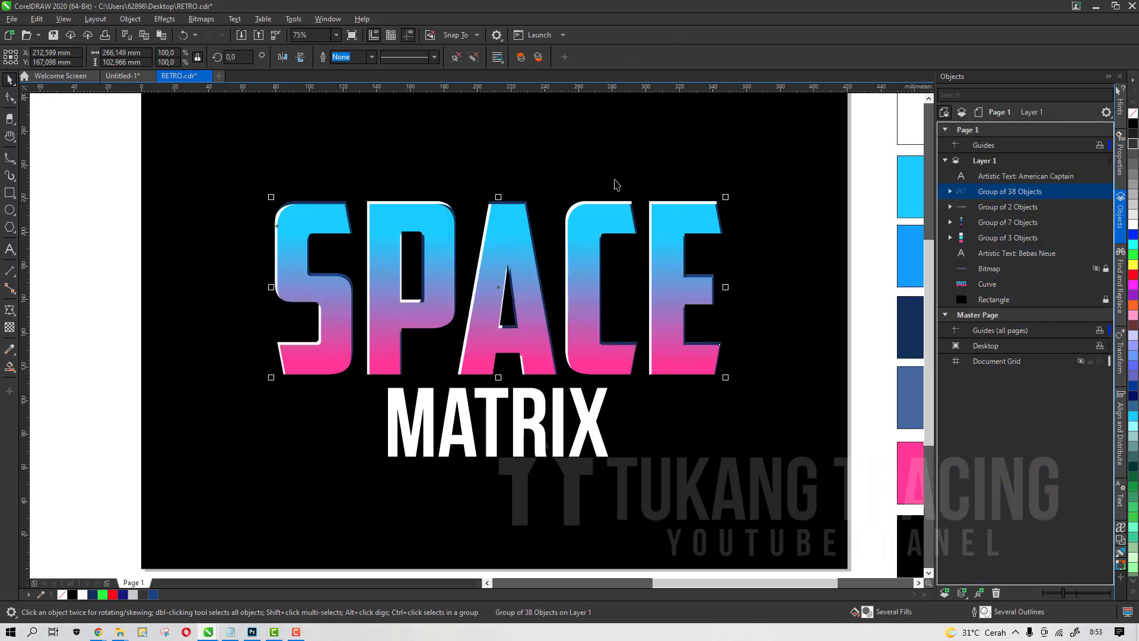
Unlock the blurred stripe bitmap and move it to the top of the object stack
scroll(616, 301, down, 2)
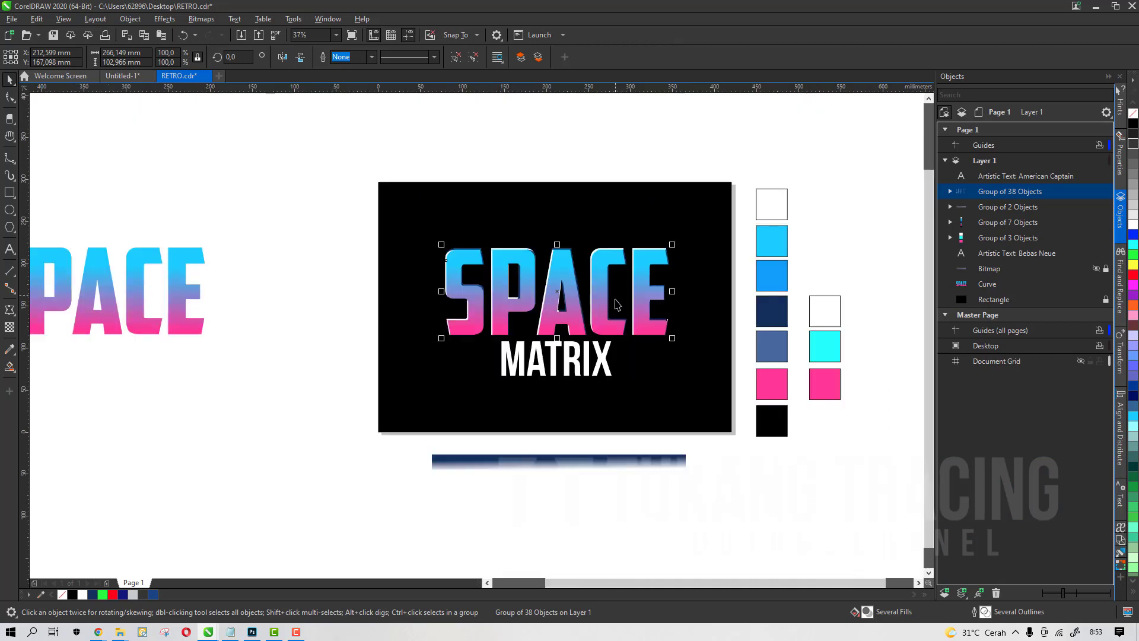
click(1044, 253)
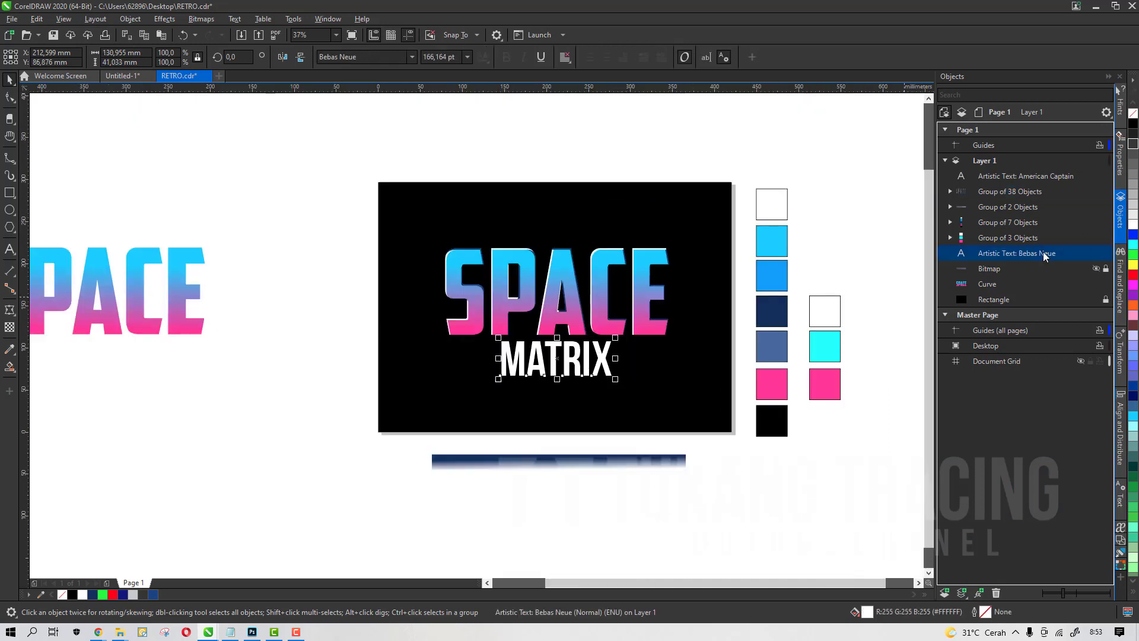
click(1094, 266)
scroll(673, 297, up, 2)
click(737, 299)
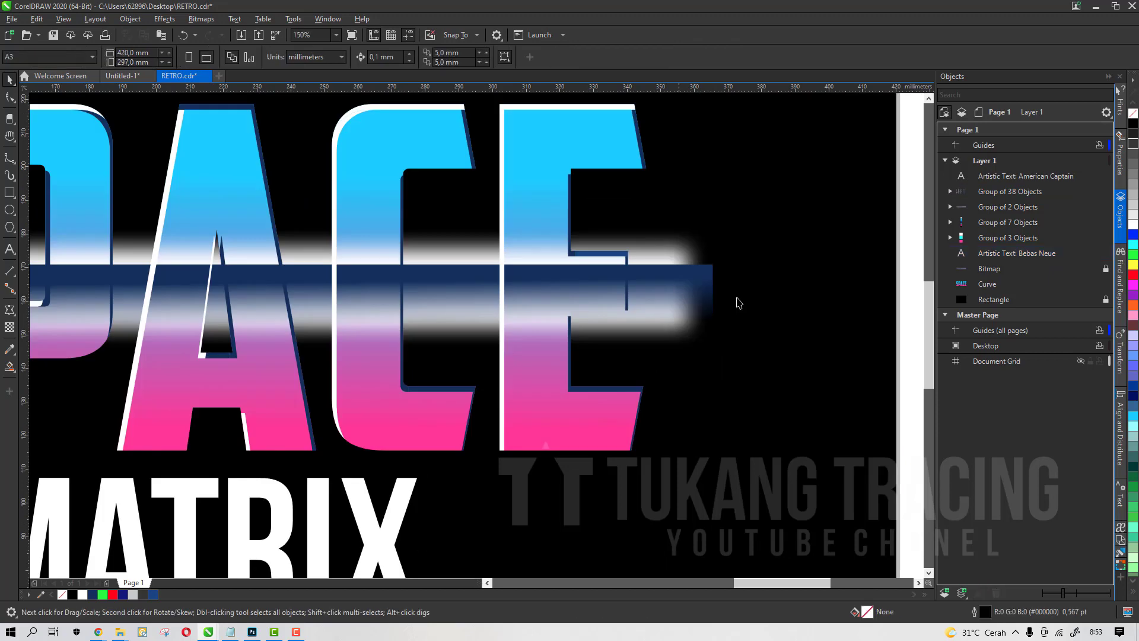
click(1005, 268)
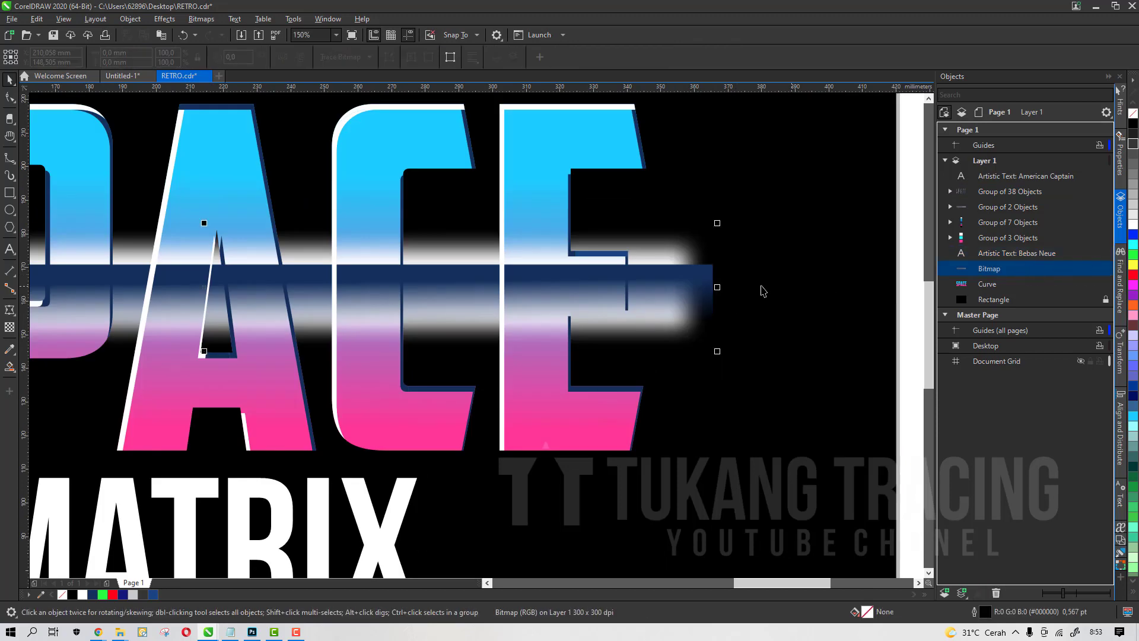
mouse_move(682, 286)
mouse_down()
mouse_move(689, 318)
mouse_move(686, 269)
mouse_up()
drag(990, 273, 982, 173)
PowerClip the stripe bitmap inside the SPACE letters
right_click(666, 285)
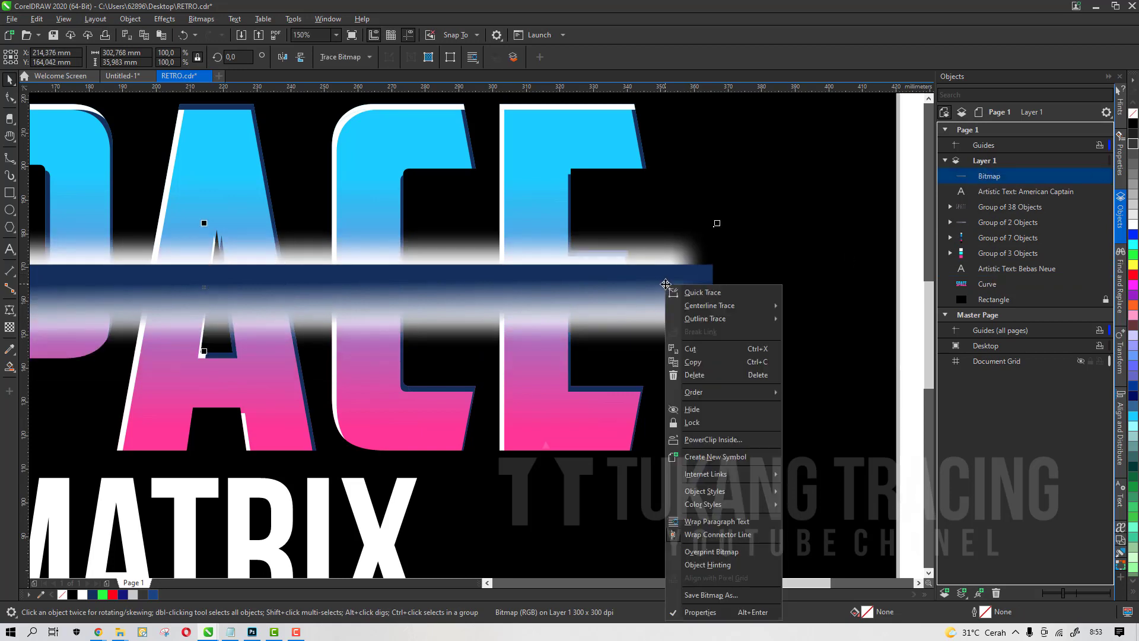
click(714, 439)
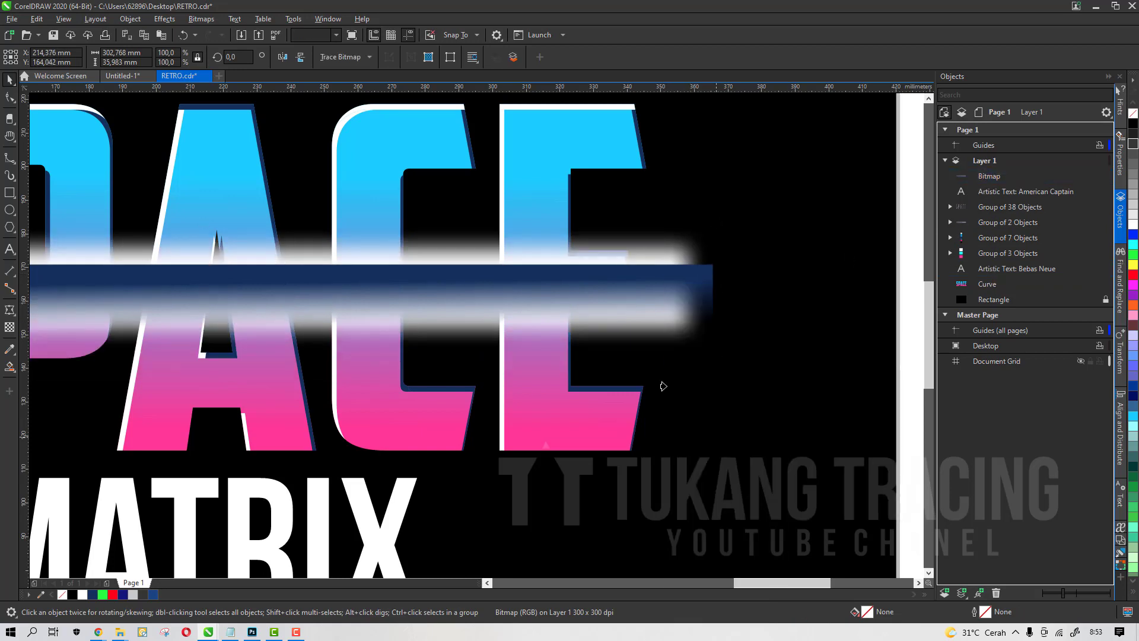
click(536, 206)
scroll(607, 267, down, 3)
click(230, 353)
scroll(497, 281, up, 3)
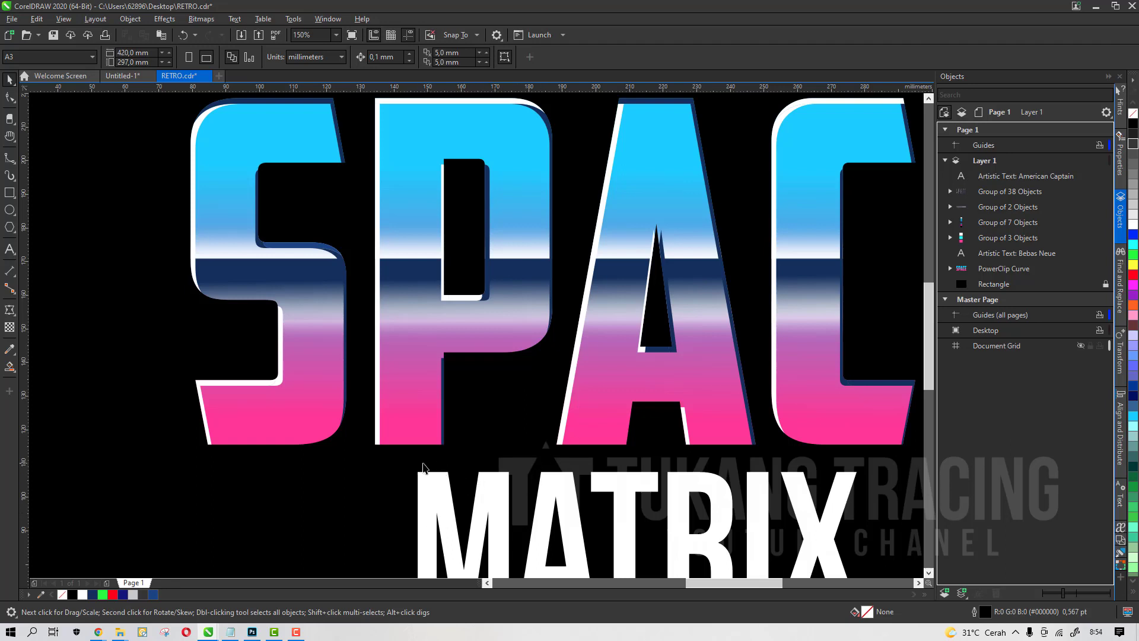
scroll(539, 314, down, 3)
scroll(516, 301, up, 1)
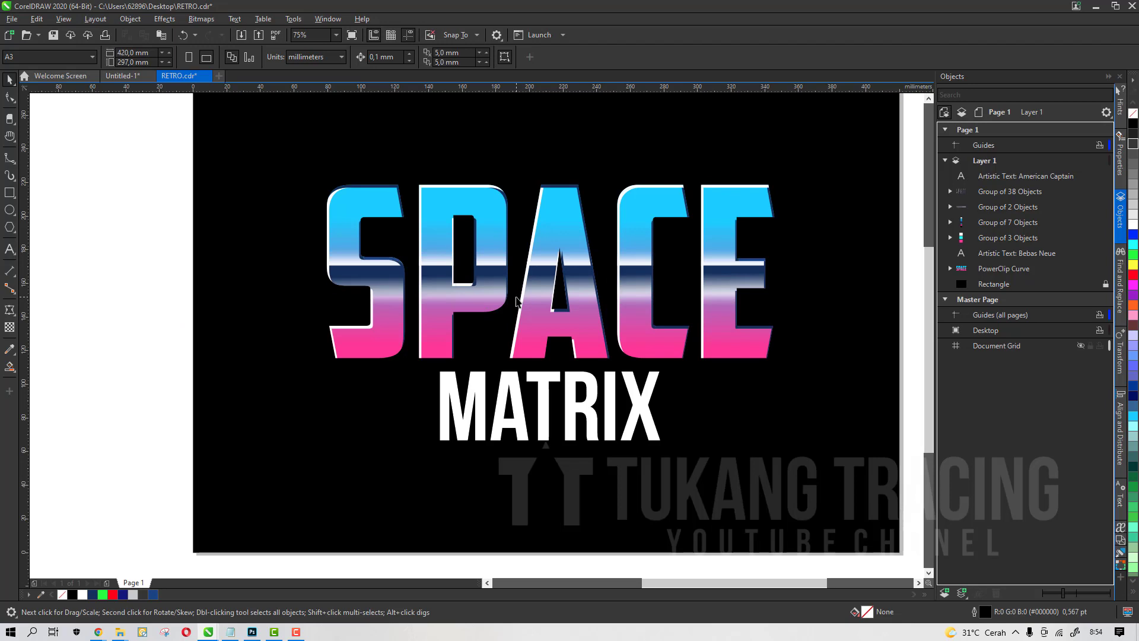
click(489, 223)
drag(490, 223, 499, 261)
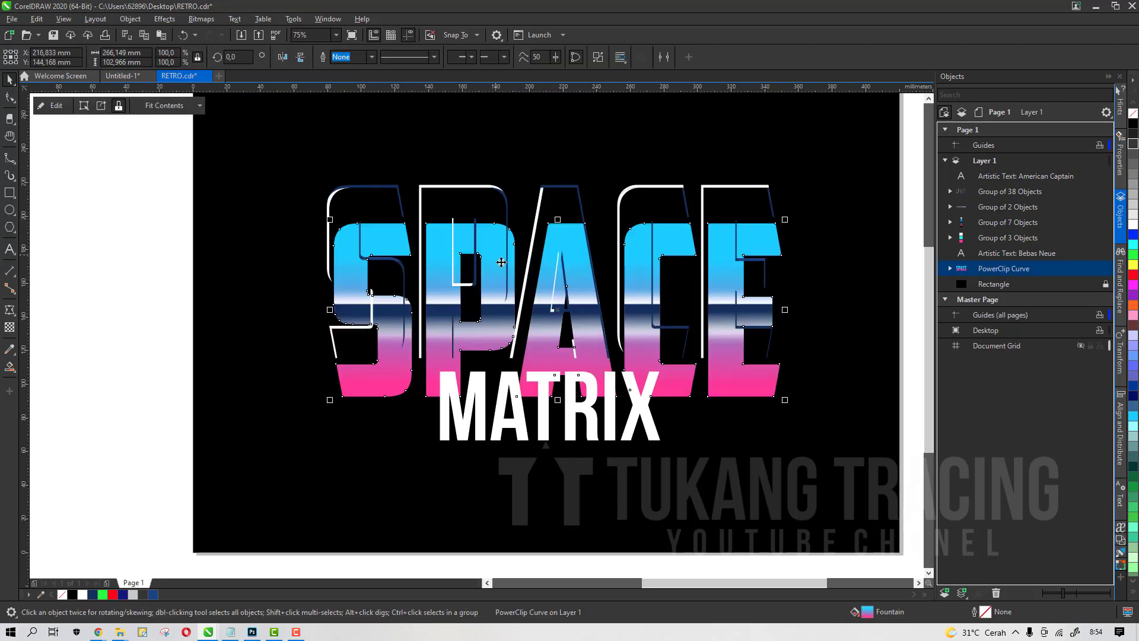
key(ctrl+z)
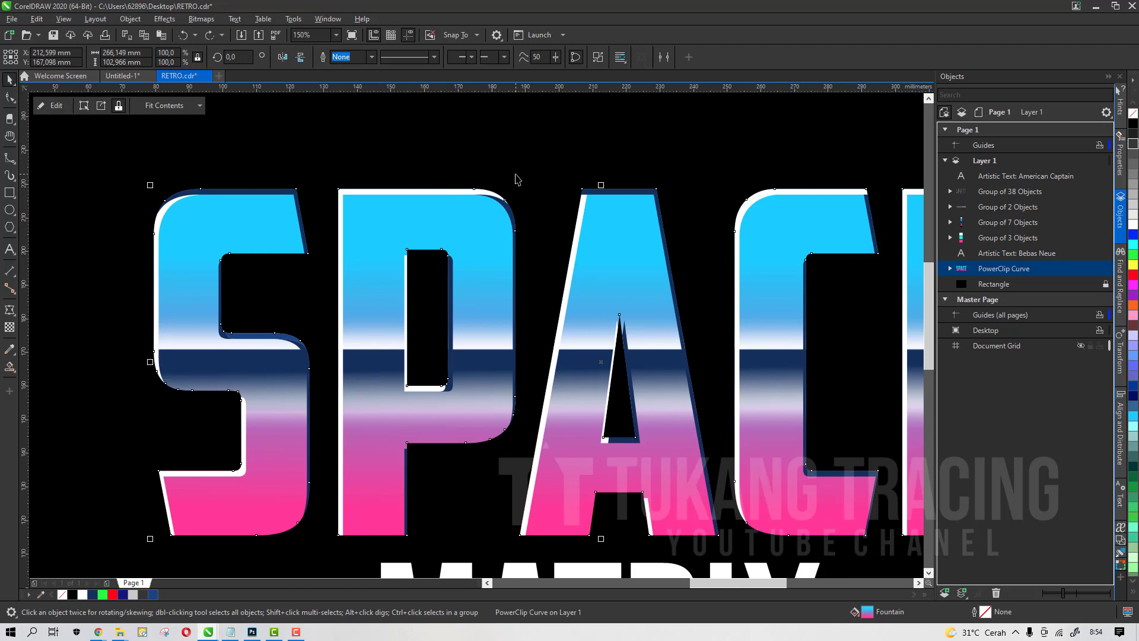
Apply an outward Contour to the SPACE PowerClip lettering
scroll(515, 179, down, 2)
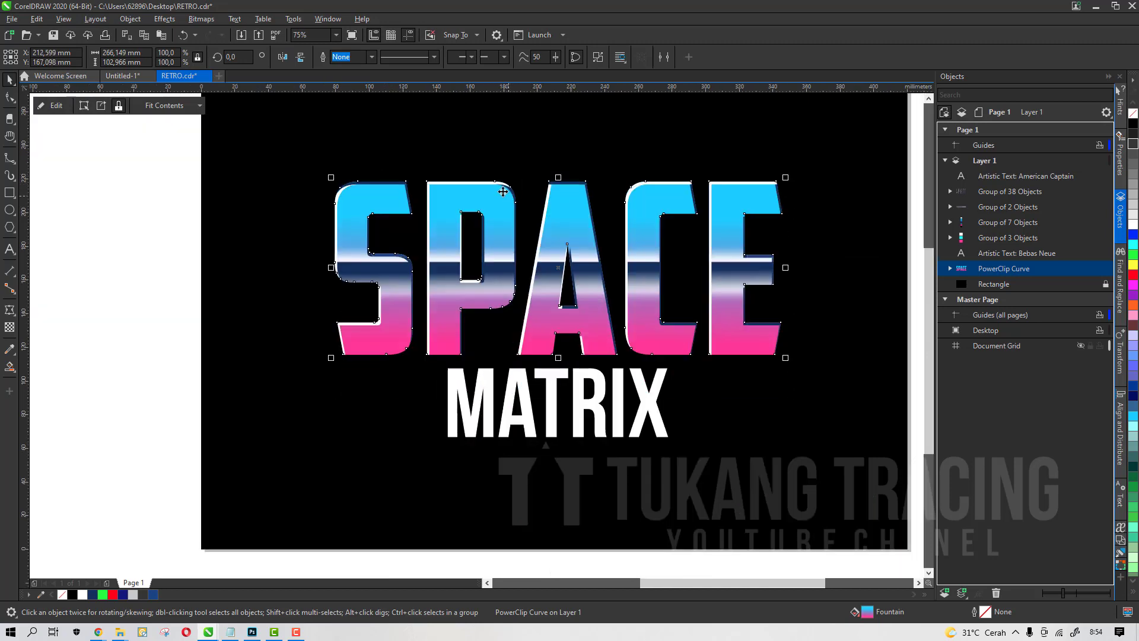
click(15, 316)
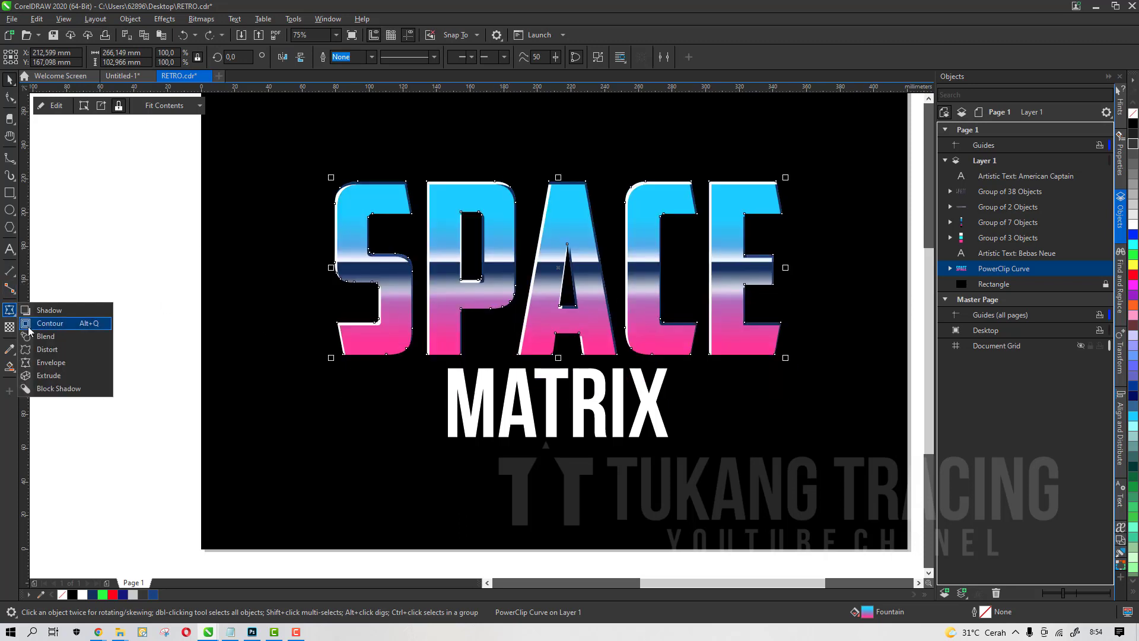
click(29, 327)
scroll(455, 331, up, 2)
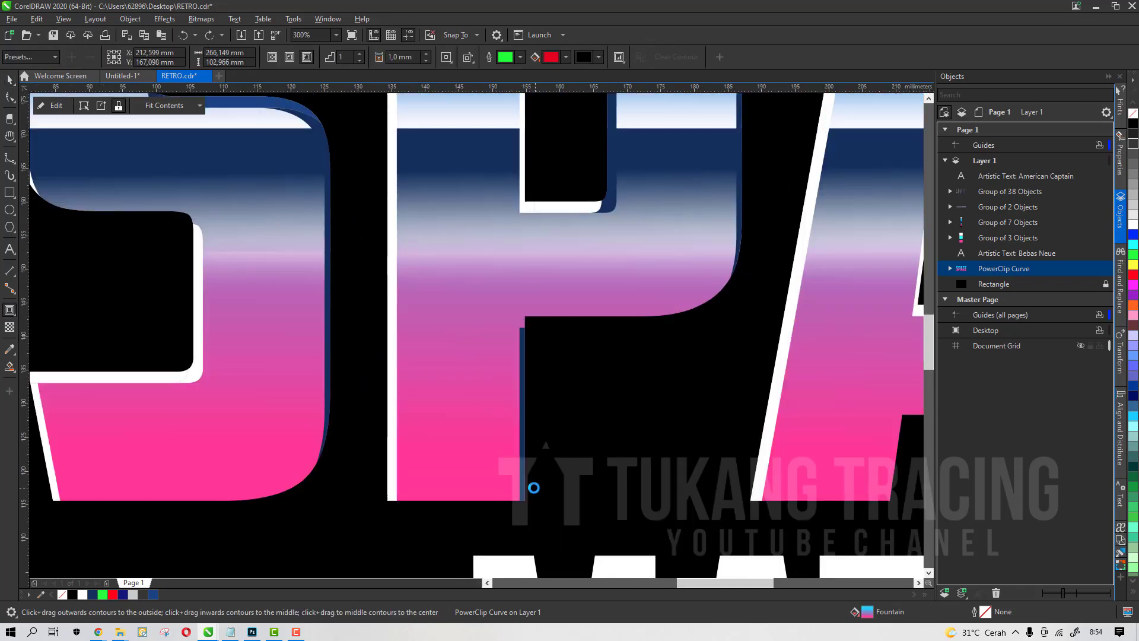
scroll(533, 487, up, 1)
drag(534, 470, 540, 489)
scroll(503, 386, down, 3)
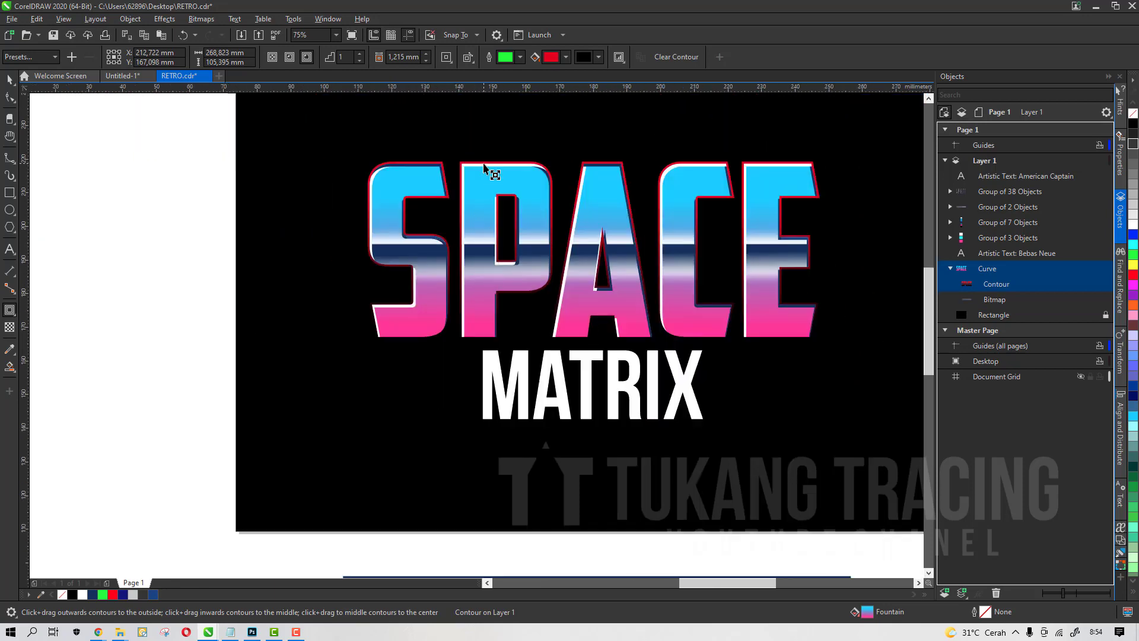
Set the contour to round corners with a 1 mm offset
scroll(484, 168, up, 2)
click(446, 57)
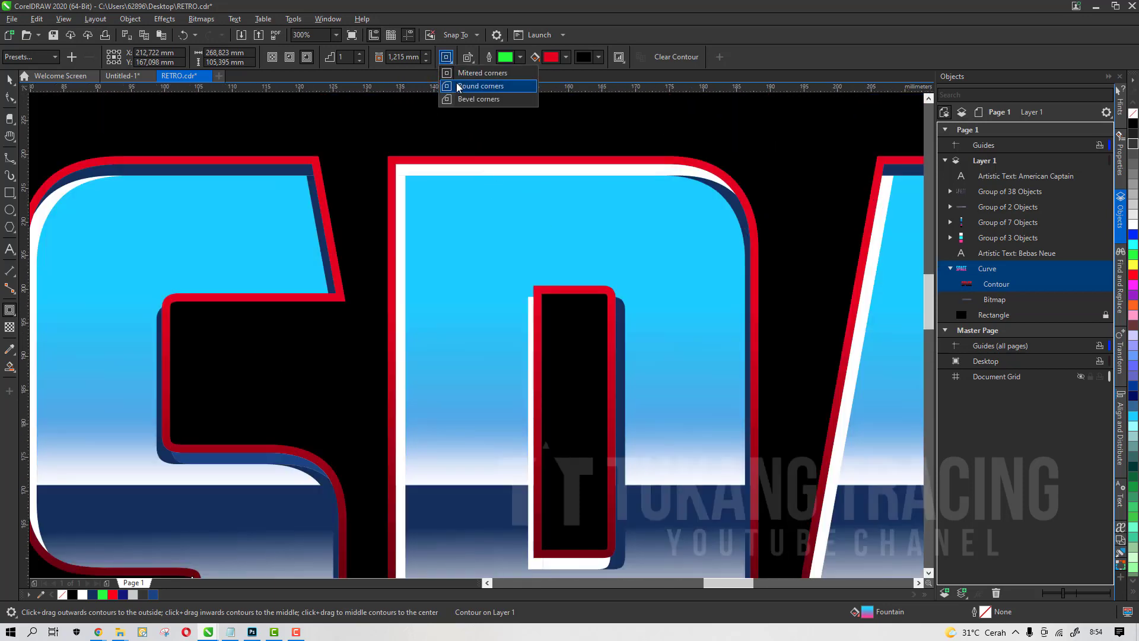
click(459, 87)
scroll(515, 163, up, 1)
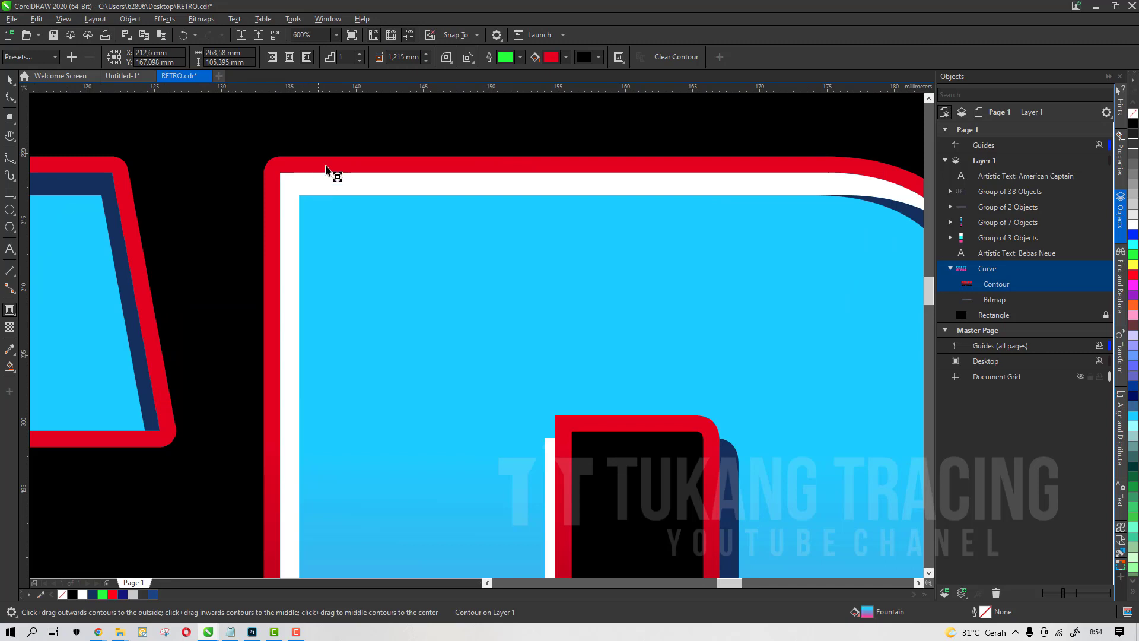
drag(420, 57, 241, 59)
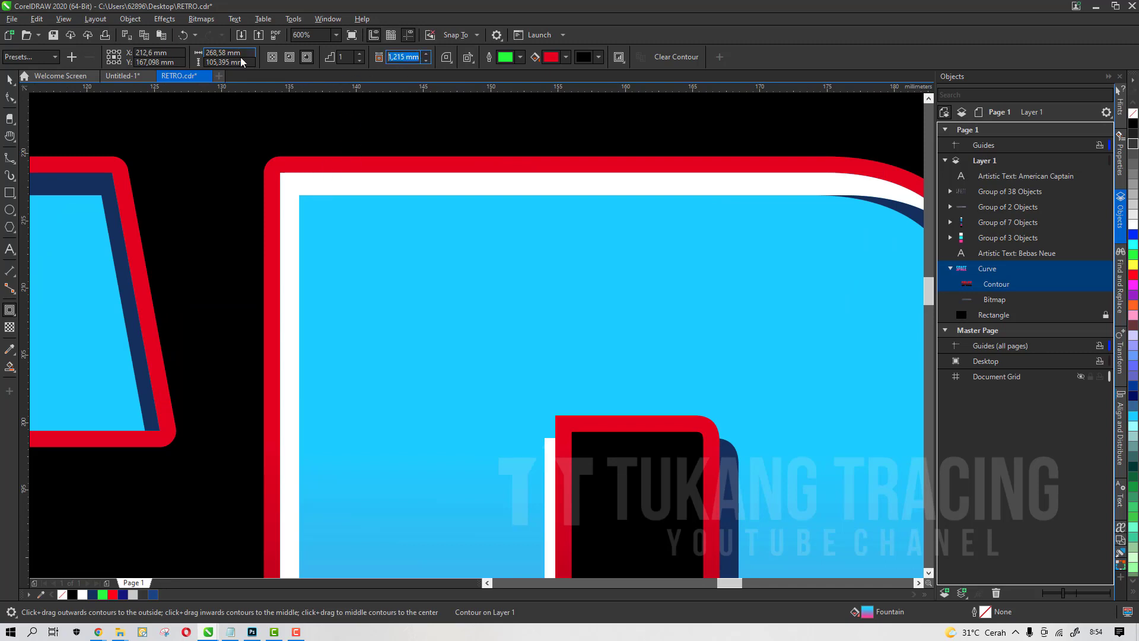
text(1)
key(Return)
Break the contour apart from the SPACE lettering
scroll(666, 310, down, 4)
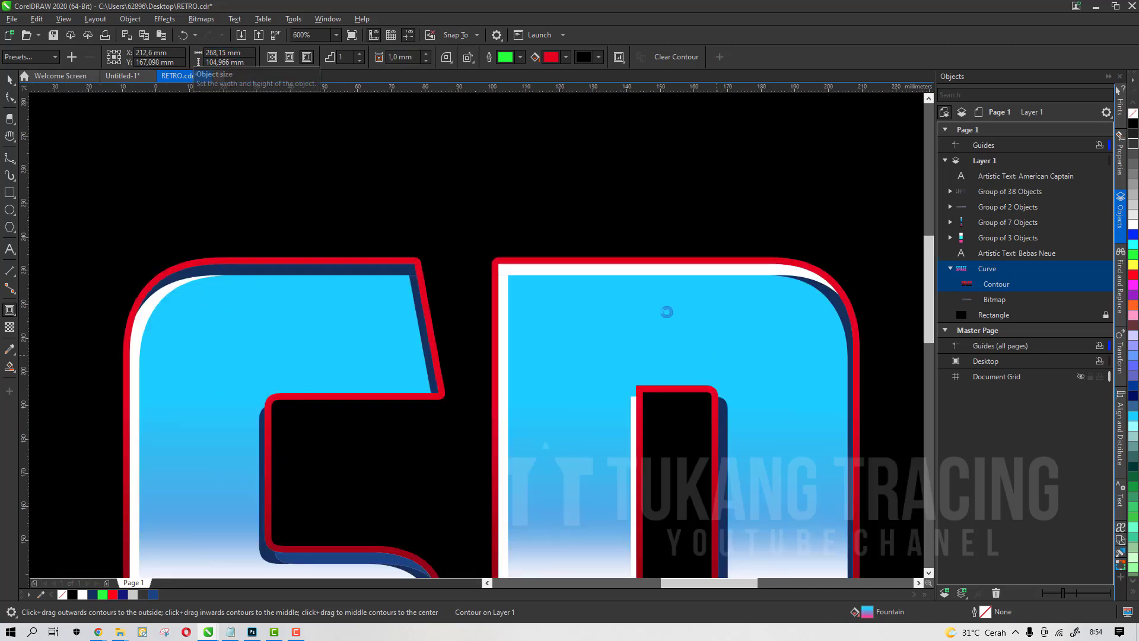
scroll(742, 309, up, 3)
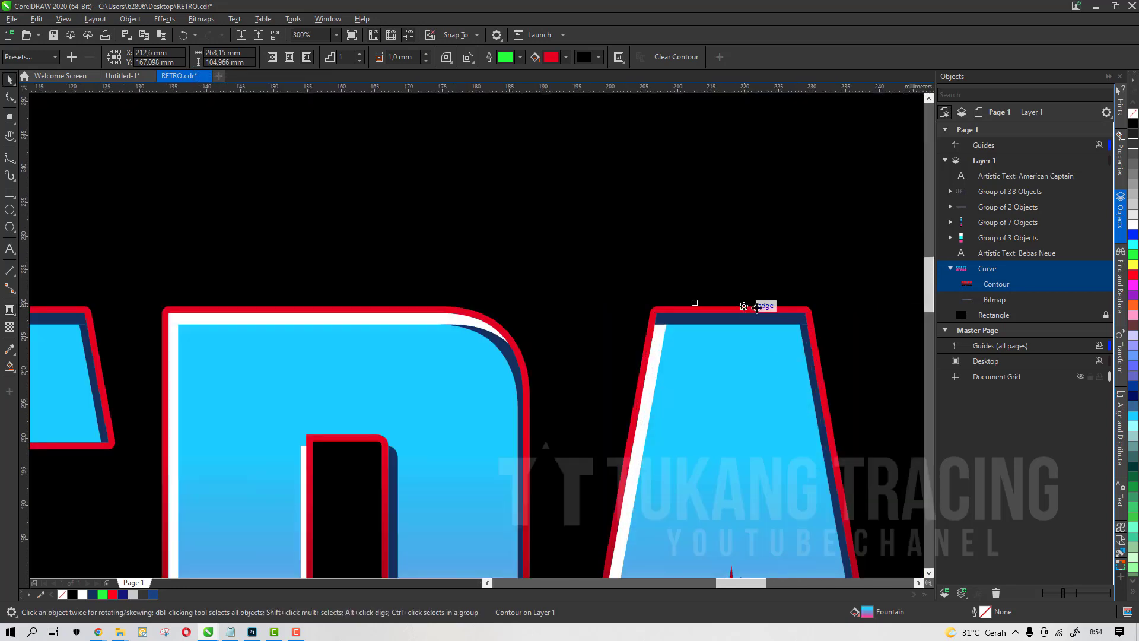
right_click(1036, 283)
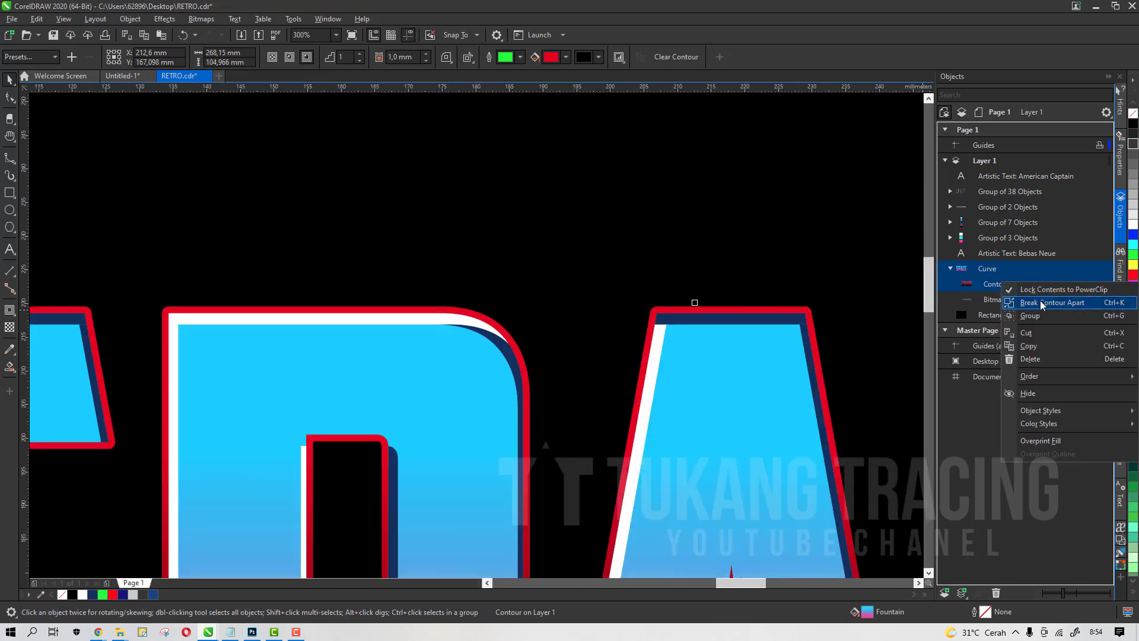
click(1032, 302)
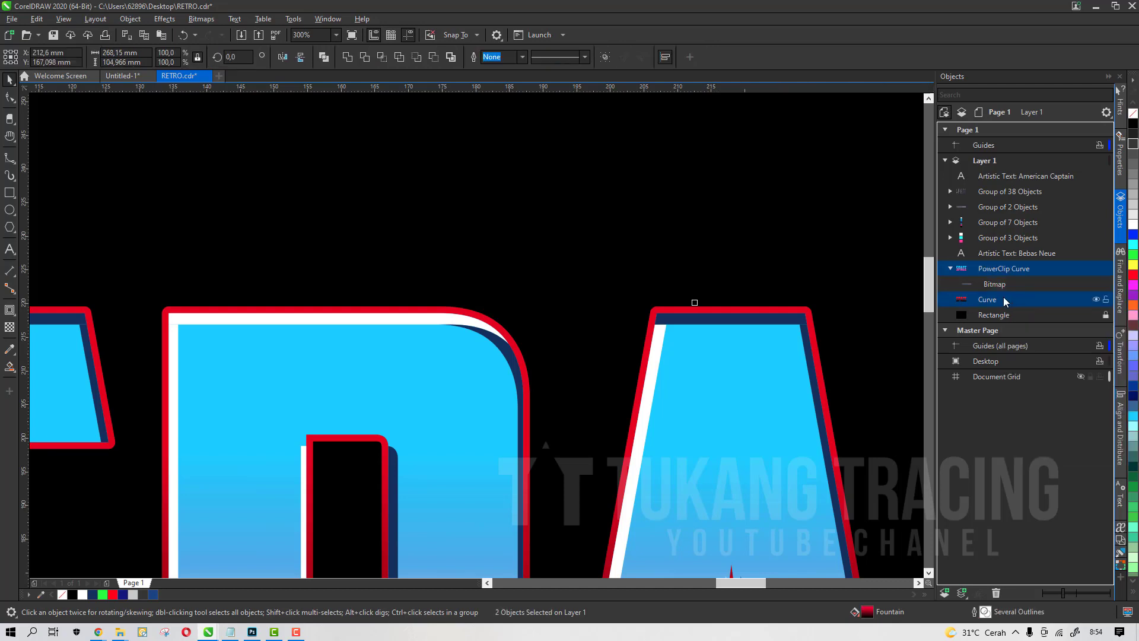
Select the separated contour curve and fill it white
click(999, 293)
click(950, 269)
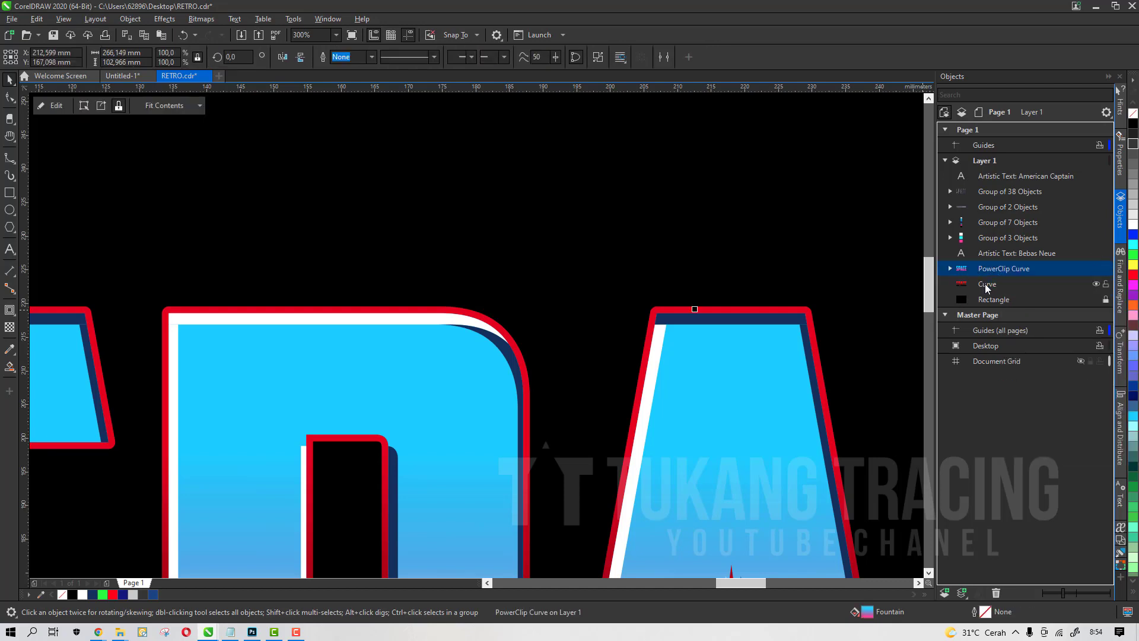
click(1133, 226)
scroll(551, 324, down, 3)
scroll(504, 350, up, 1)
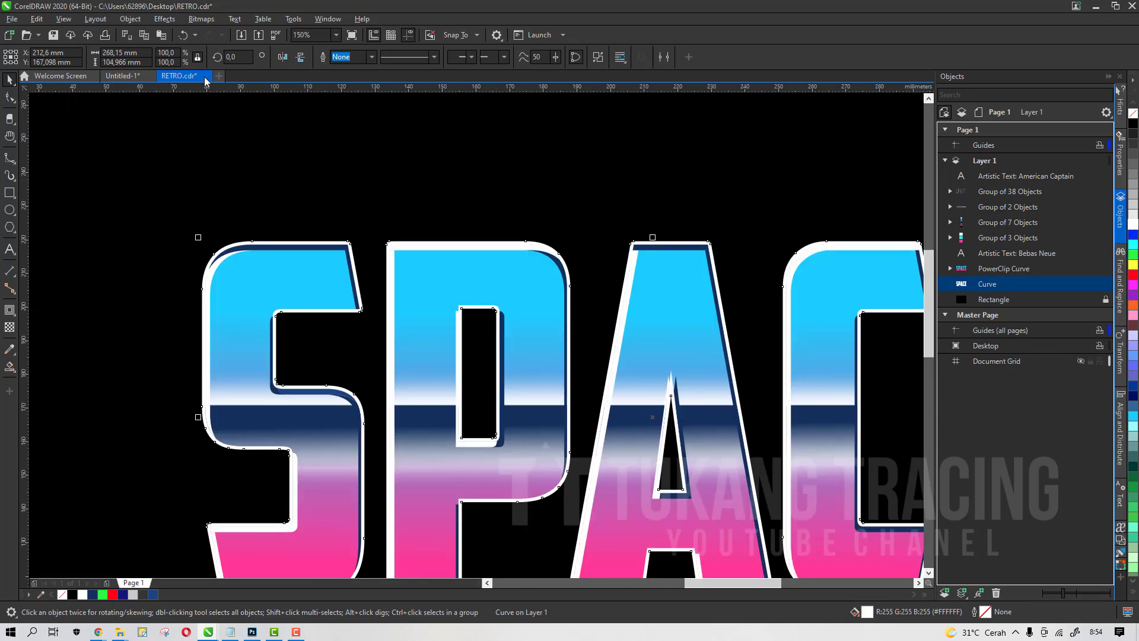
Apply a Gaussian Blur with a 34.3 pixel radius to the white contour curve
click(167, 20)
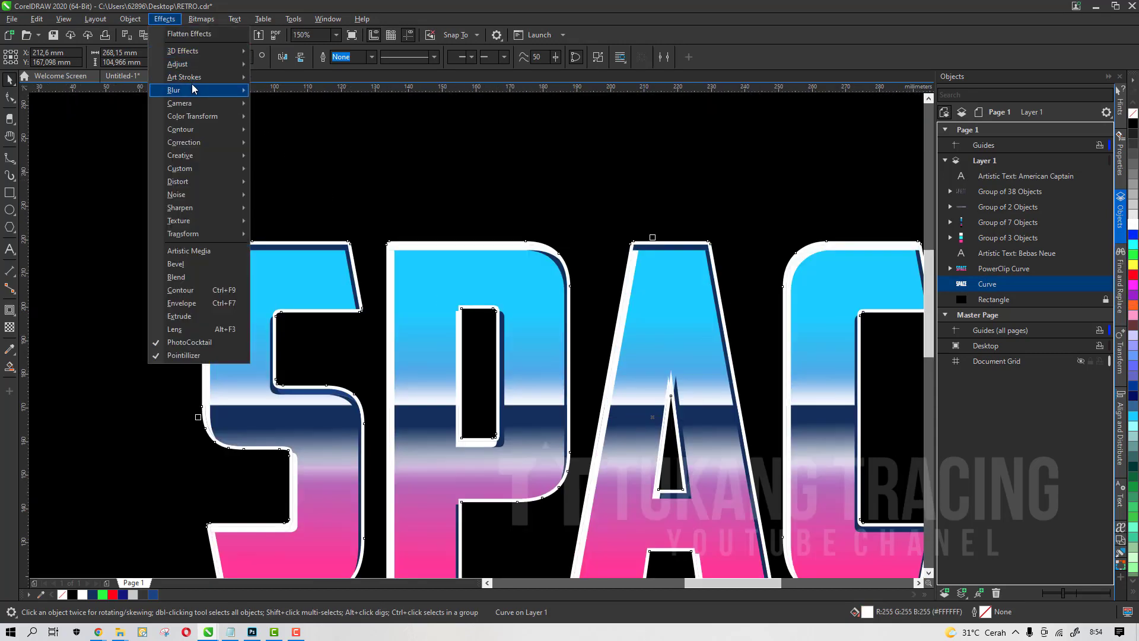
mouse_move(190, 90)
click(291, 118)
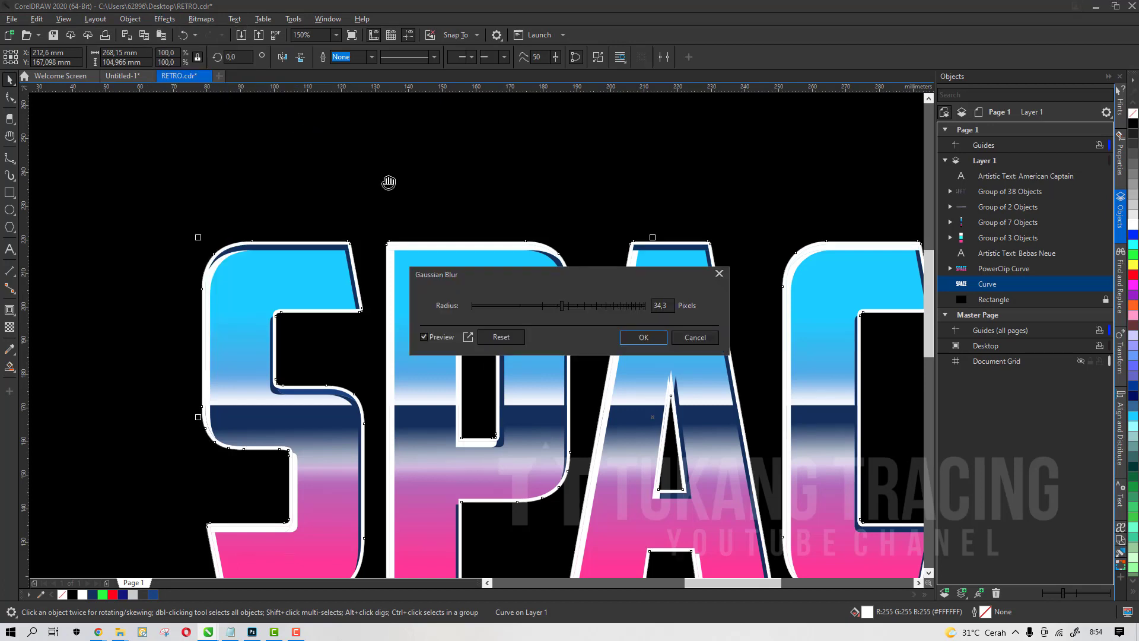
drag(617, 274, 664, 141)
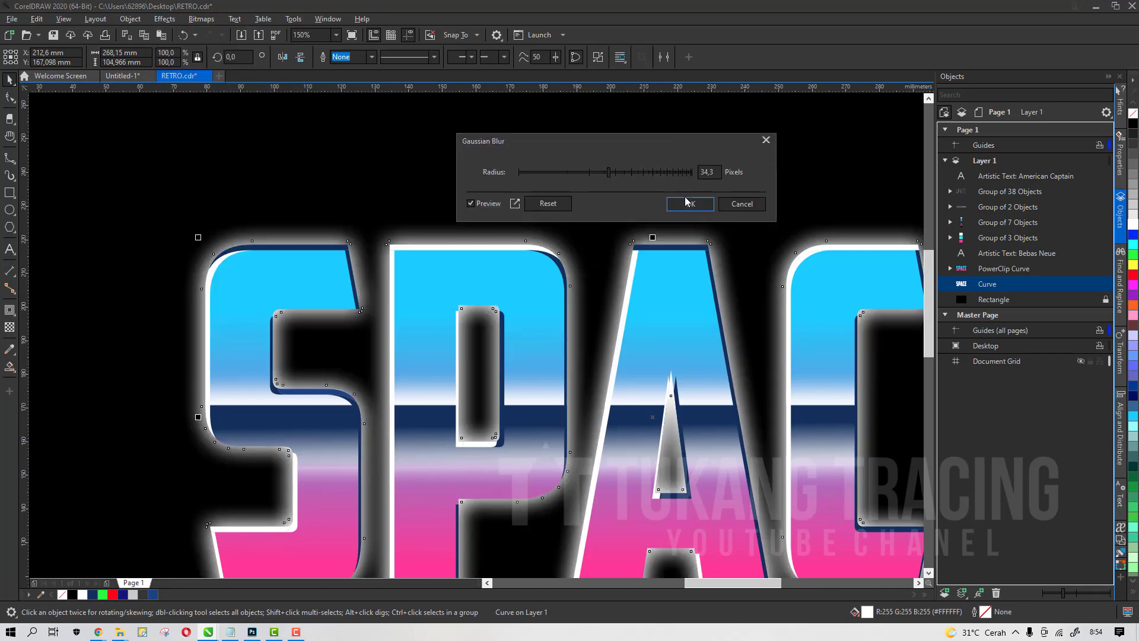
click(686, 206)
scroll(581, 262, down, 5)
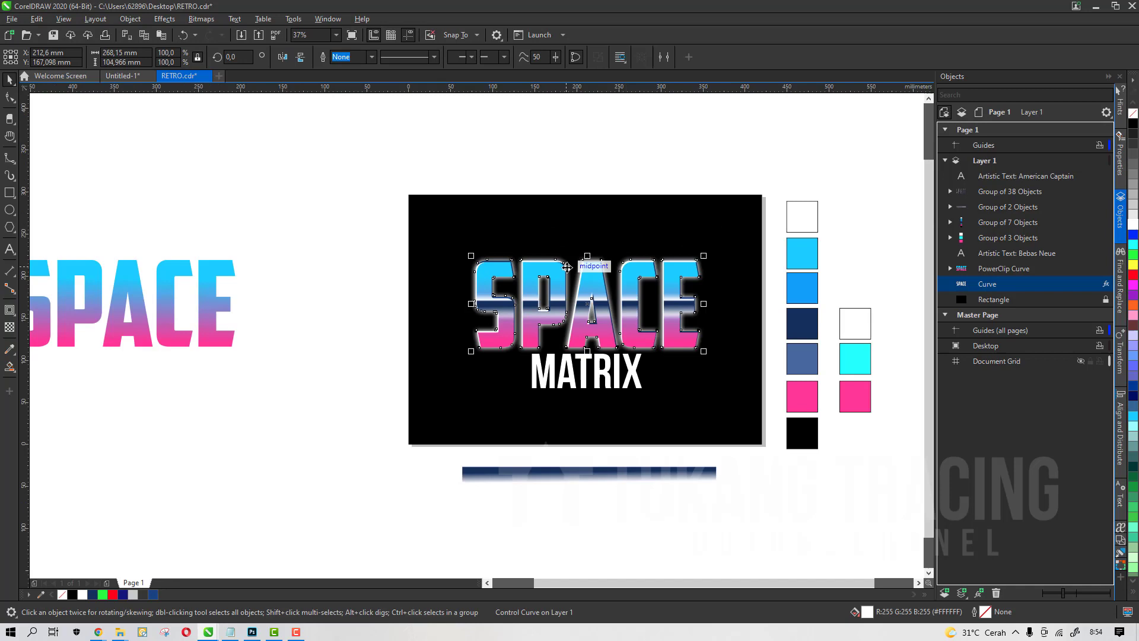
Inspect the glowing SPACE lettering and the stripe object at different zoom levels
click(702, 470)
scroll(607, 333, up, 3)
scroll(526, 280, down, 3)
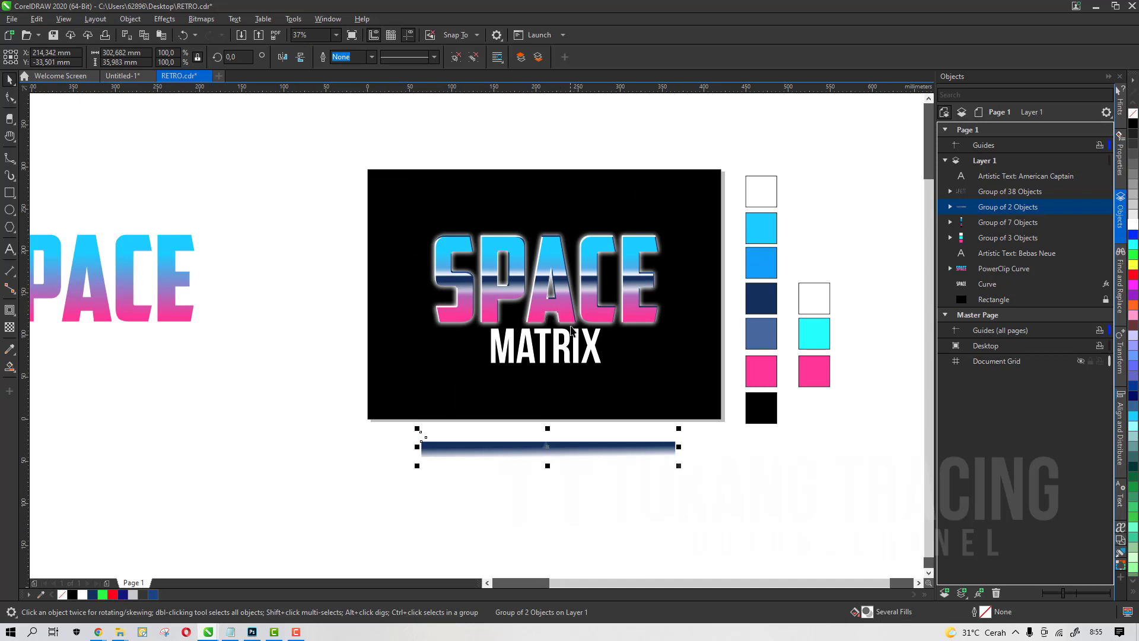
scroll(573, 322, up, 3)
scroll(533, 309, up, 3)
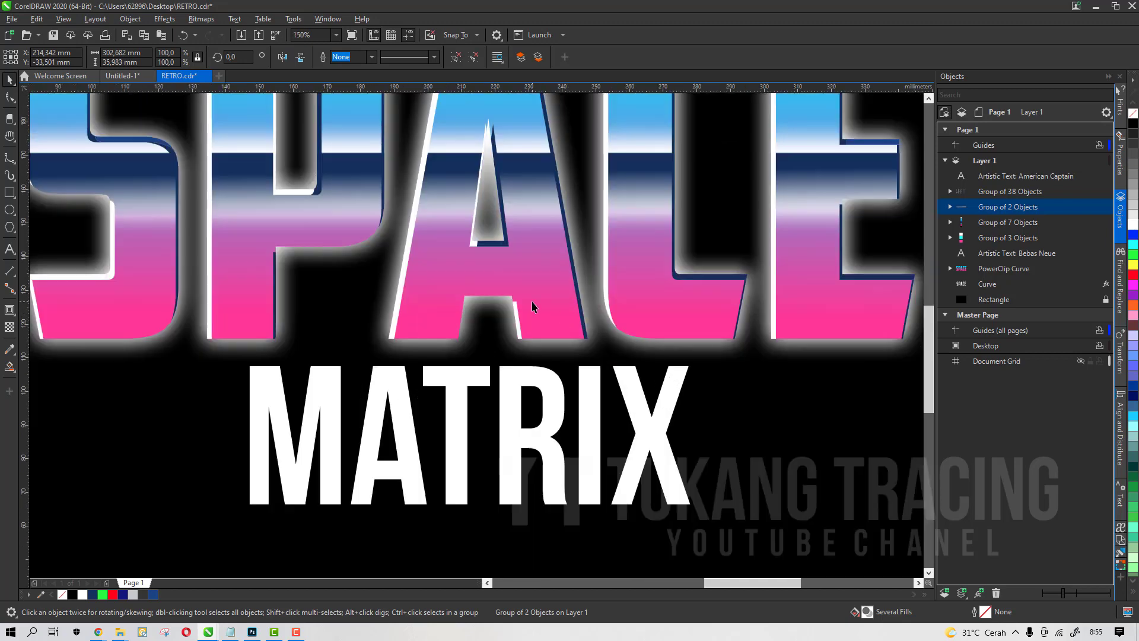
scroll(536, 306, down, 5)
Widen the letter spacing of the MATRIX text and scale it down to fit beneath the SPACE lettering
click(539, 340)
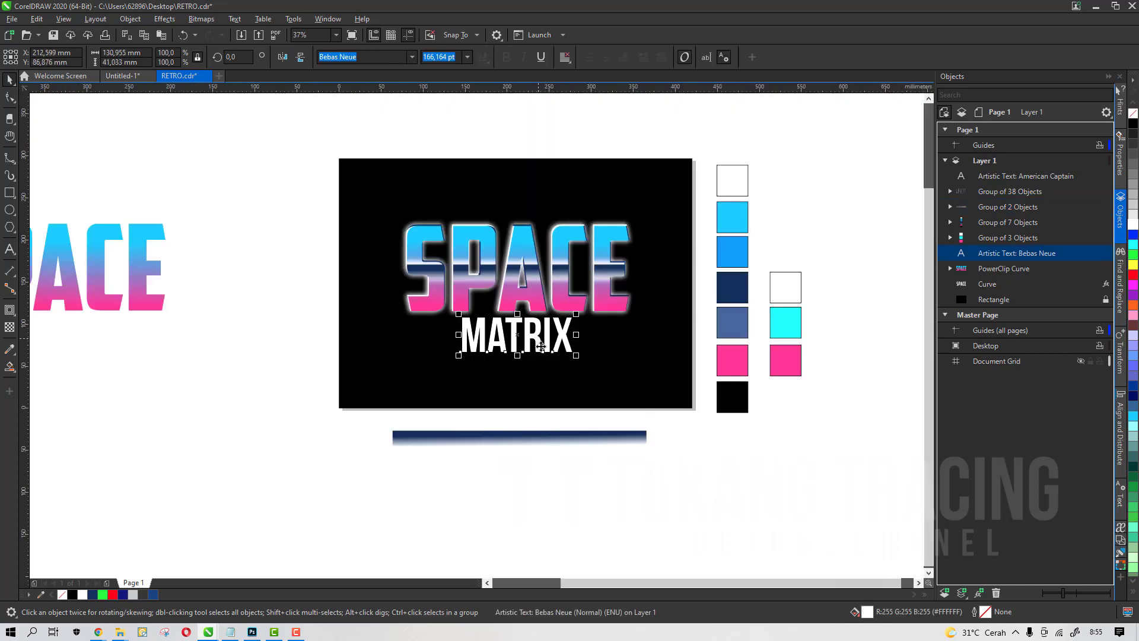
scroll(538, 344, up, 1)
click(10, 100)
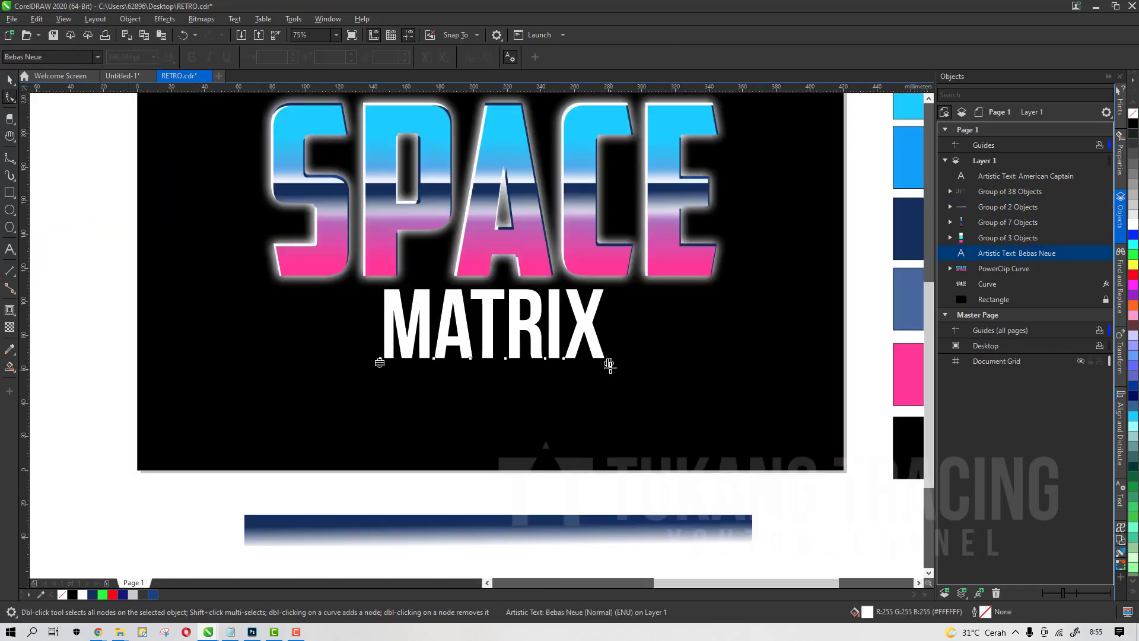
drag(610, 365, 861, 374)
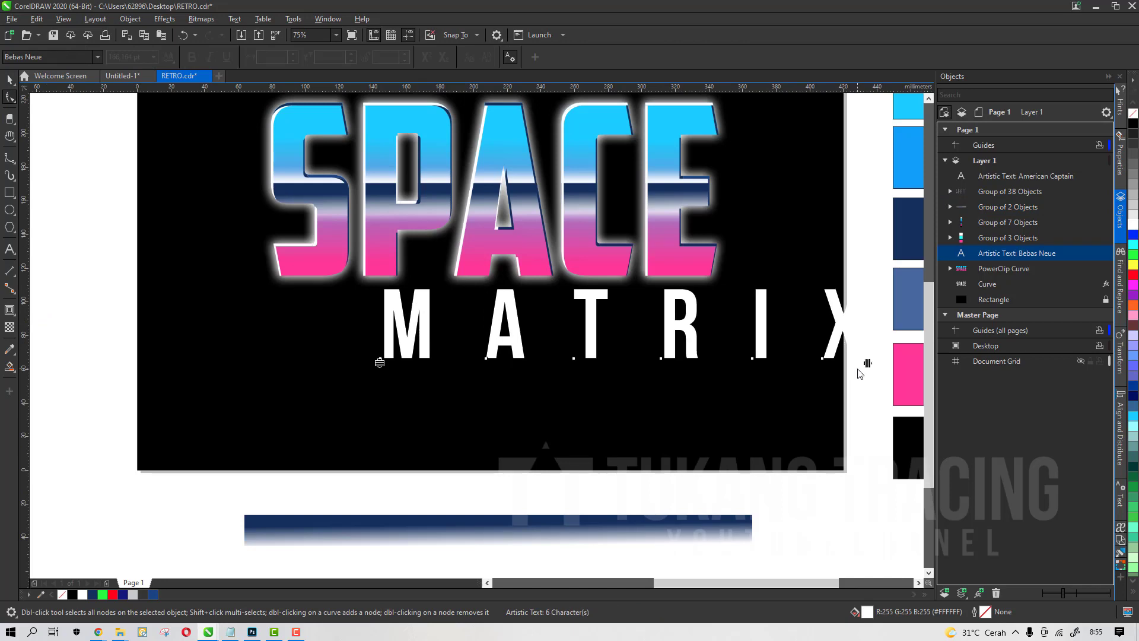
key(space)
drag(861, 365, 725, 362)
drag(706, 323, 644, 327)
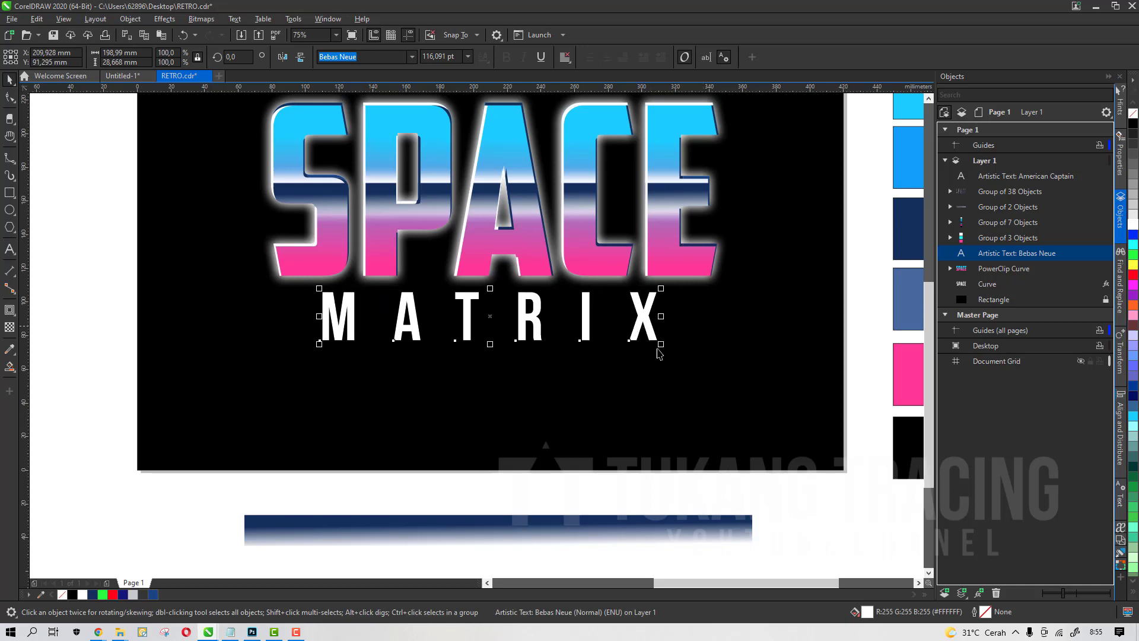
Widen the MATRIX letter spacing slightly more and align its center with the SPACE lettering
click(10, 101)
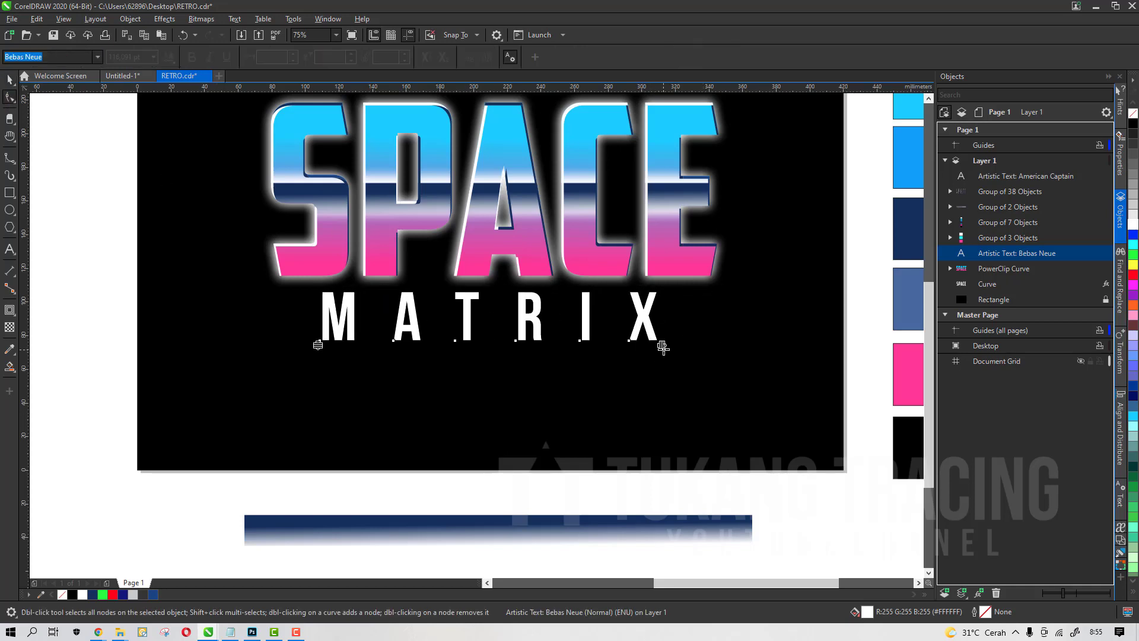
drag(662, 347, 688, 334)
key(space)
shift+click(666, 265)
key(c)
scroll(639, 308, down, 1)
click(764, 440)
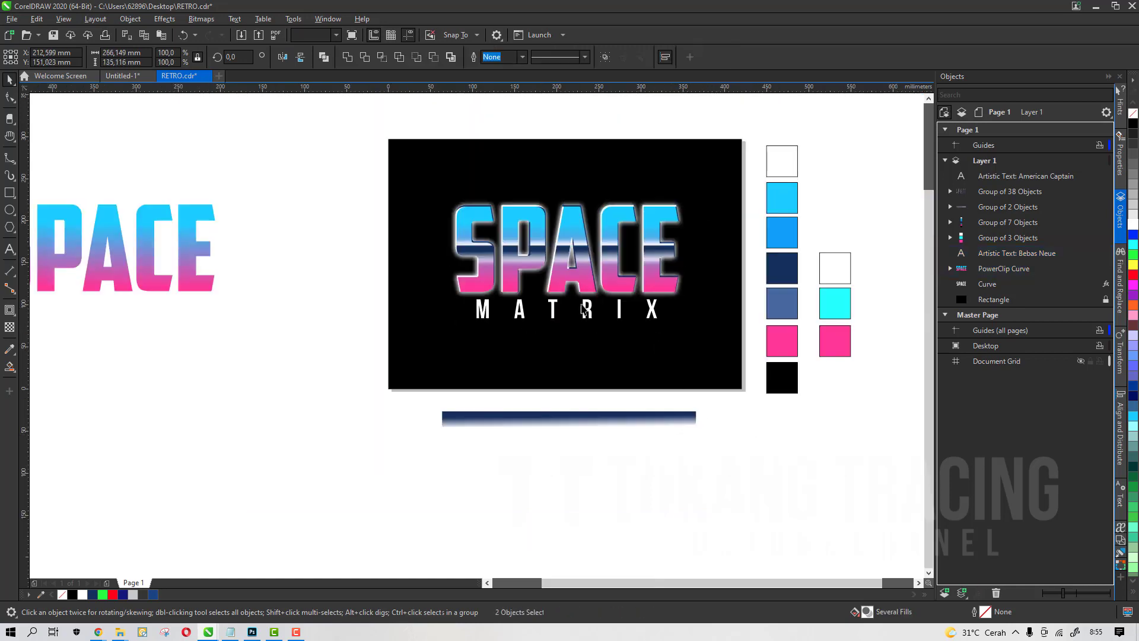
Draw a circle about 4 mm wide between M and A, filled white with no outline
scroll(584, 308, up, 3)
click(669, 348)
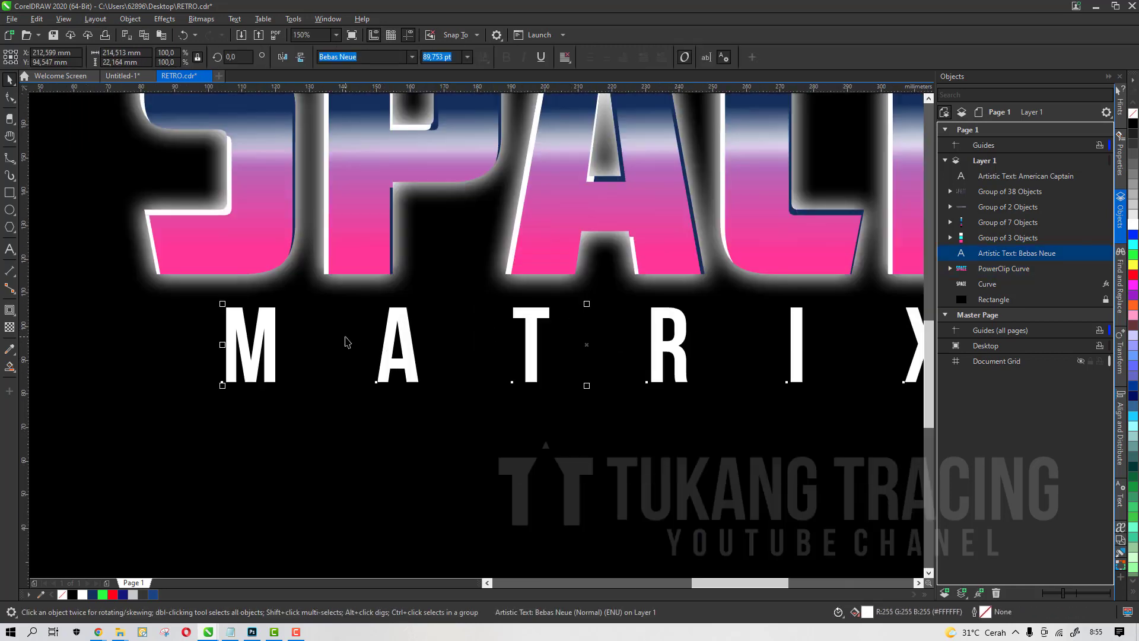
click(10, 209)
scroll(289, 351, up, 2)
drag(346, 329, 374, 356)
key(space)
click(83, 594)
right_click(61, 594)
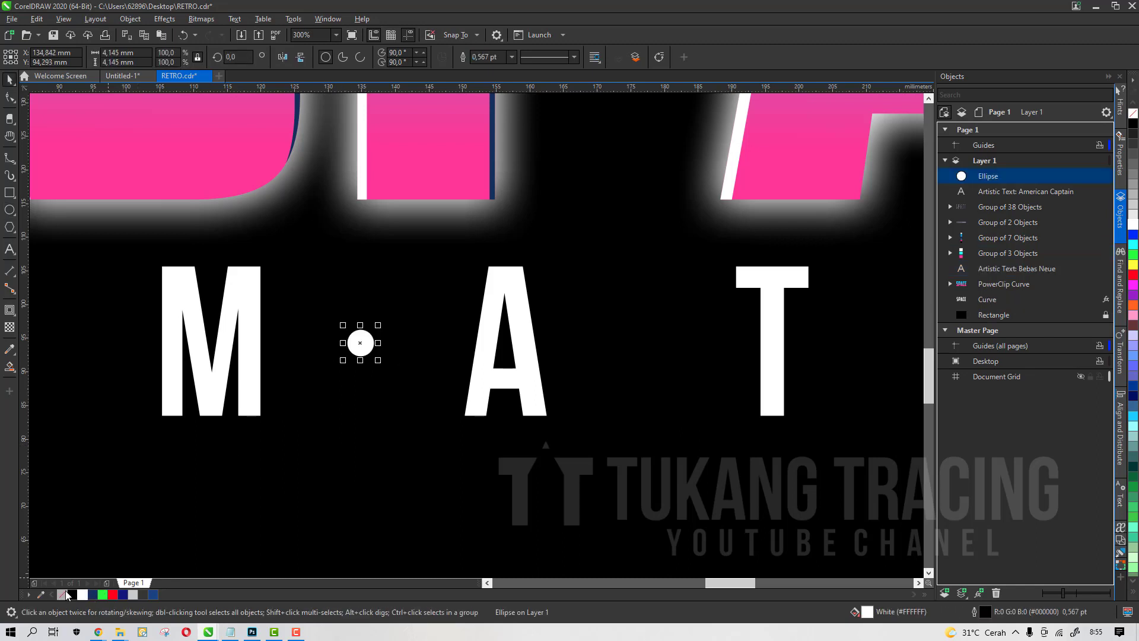
Copy the white circle into the gaps between each remaining pair of MATRIX letters
scroll(310, 330, down, 4)
scroll(317, 334, up, 2)
drag(317, 334, 593, 358)
key(space)
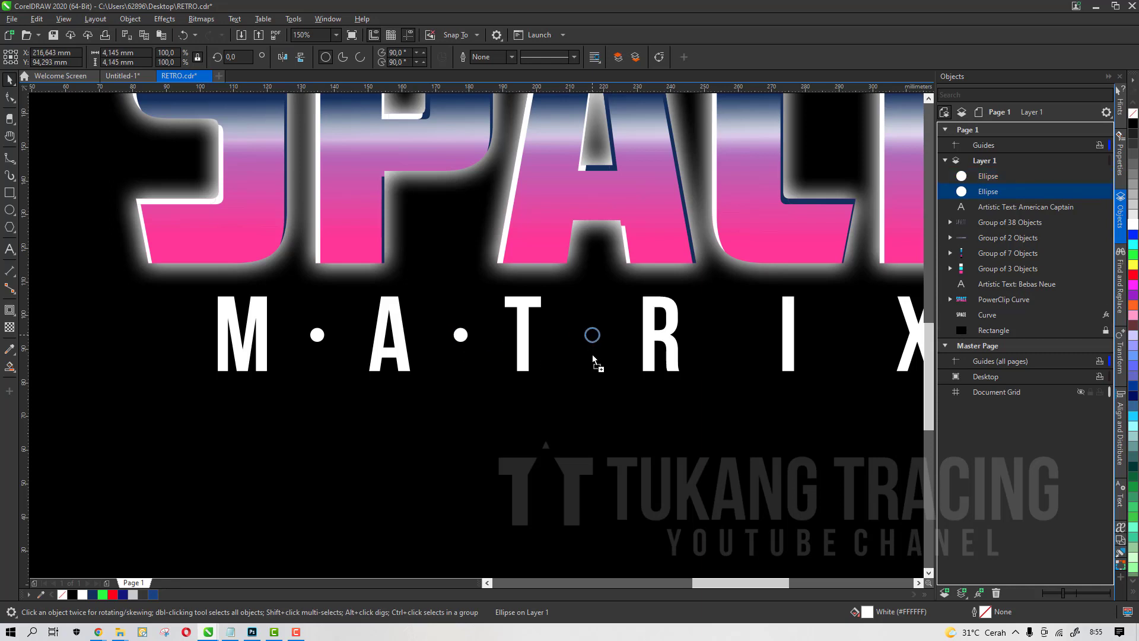
key(space)
mouse_move(592, 355)
mouse_down()
mouse_move(632, 368)
mouse_move(867, 389)
mouse_move(853, 387)
mouse_up()
key(space)
scroll(679, 379, down, 2)
scroll(720, 392, down, 2)
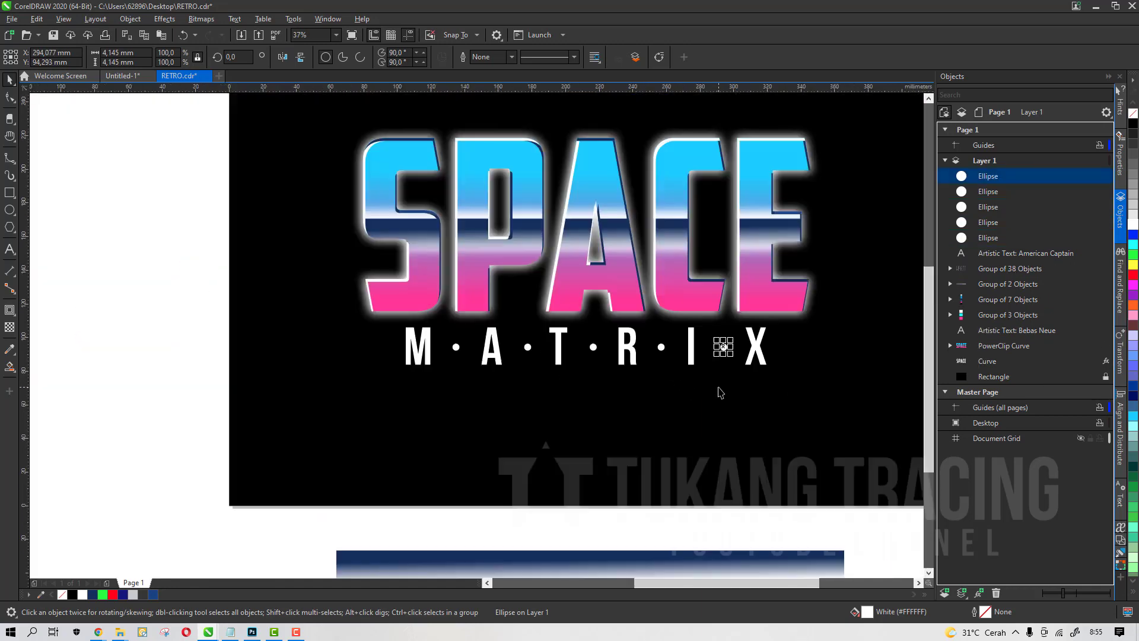
Group the MATRIX text together with its five dots
drag(185, 297, 858, 463)
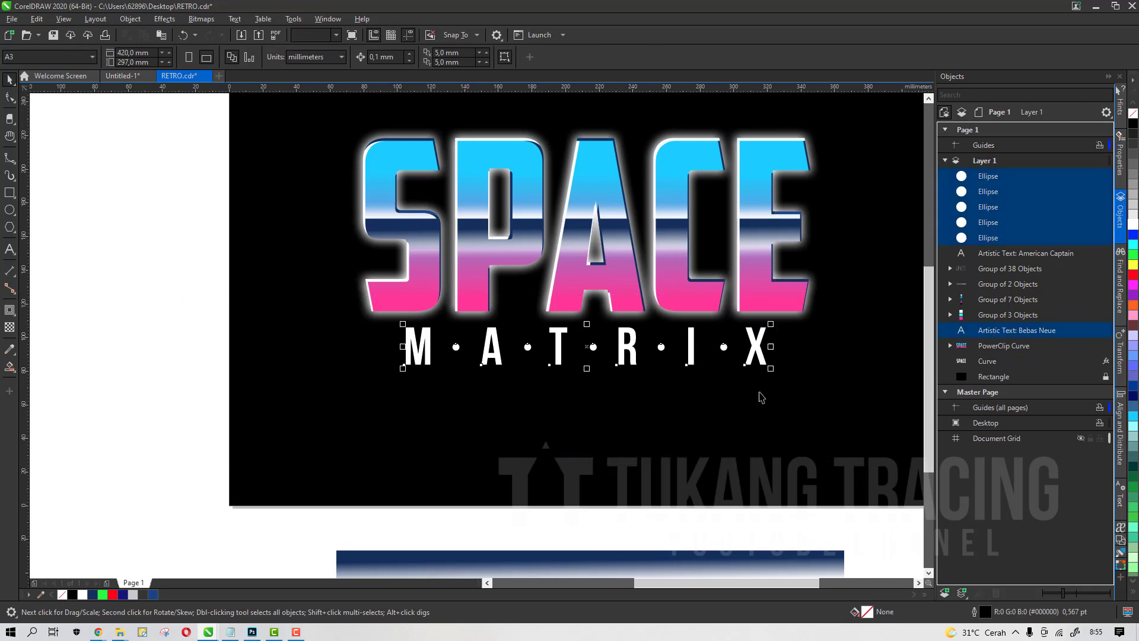
key(ctrl+g)
shift+click(708, 303)
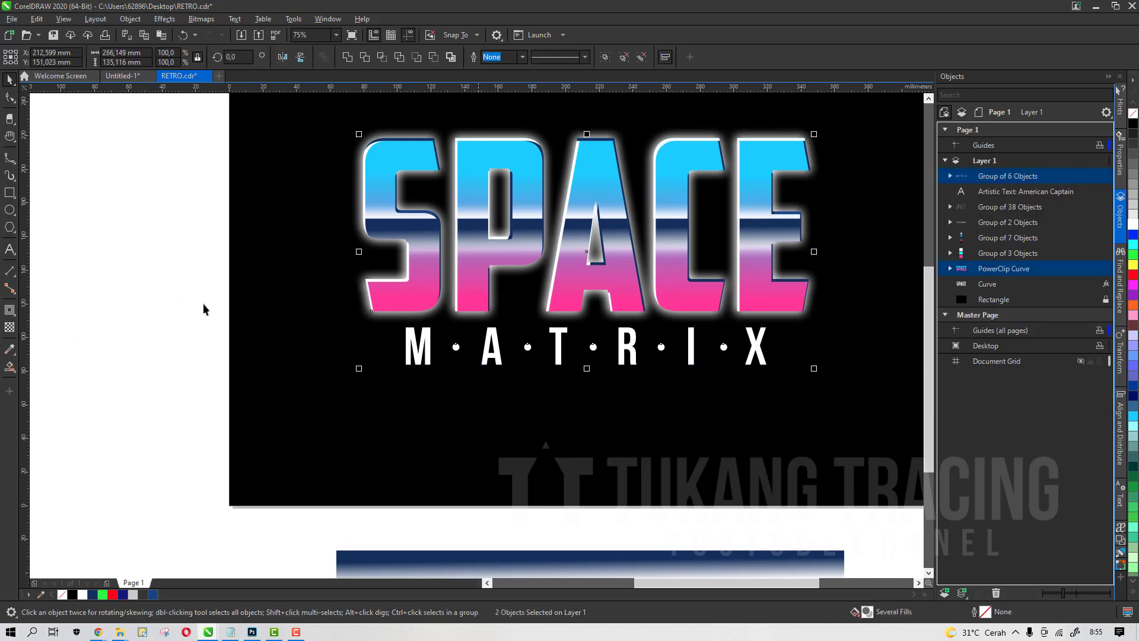
click(71, 269)
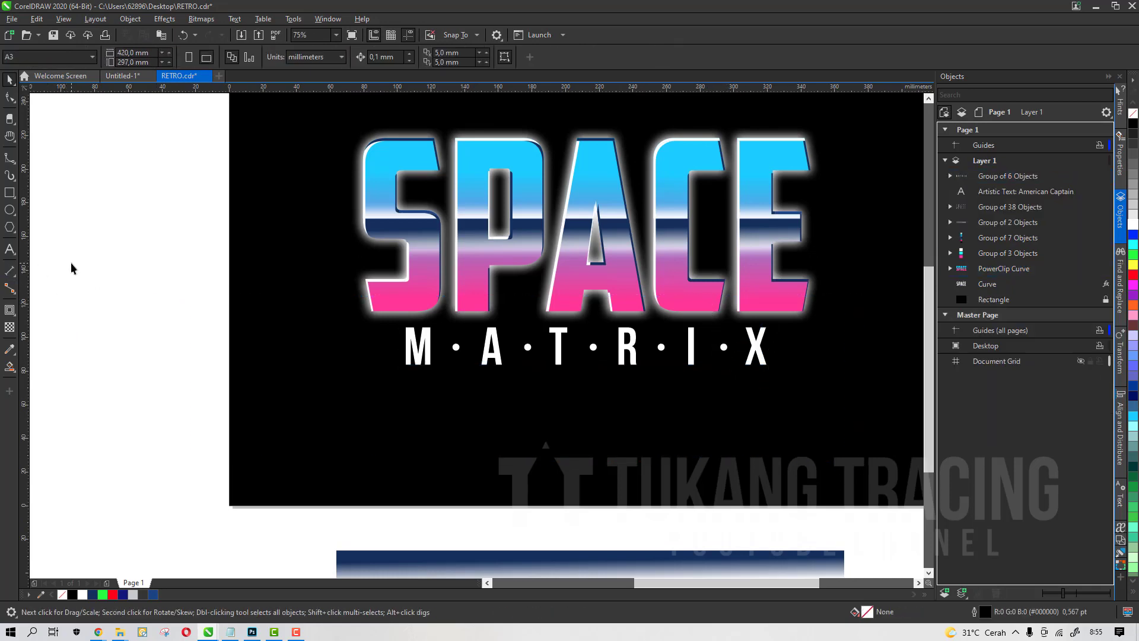
Duplicate the grouped MATRIX text and dots twice in place
scroll(593, 290, up, 3)
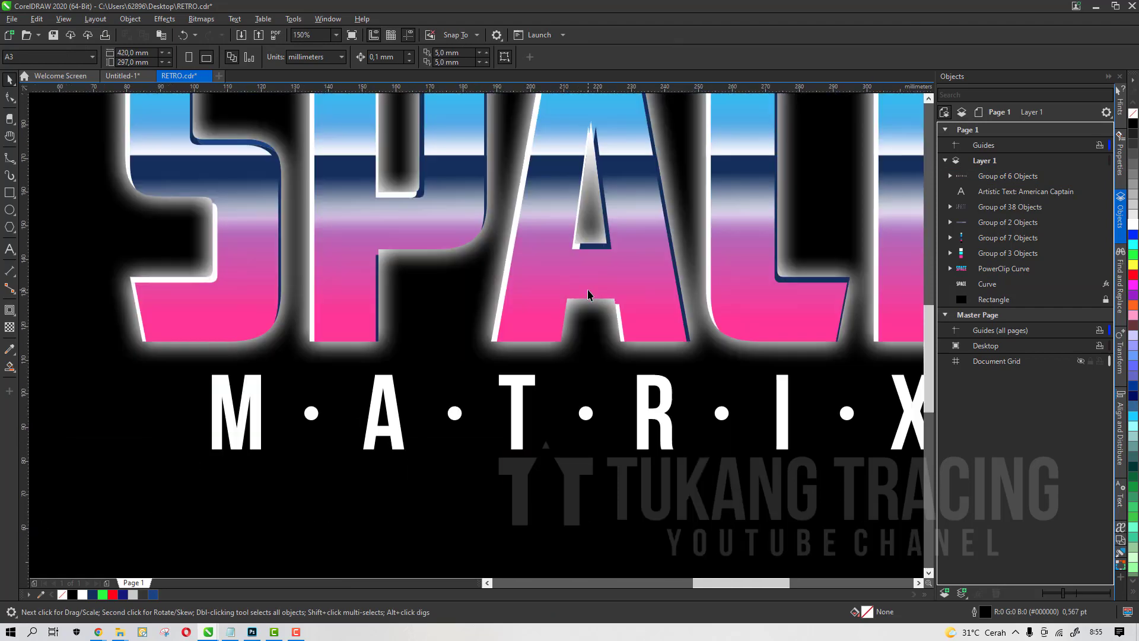
scroll(580, 302, down, 3)
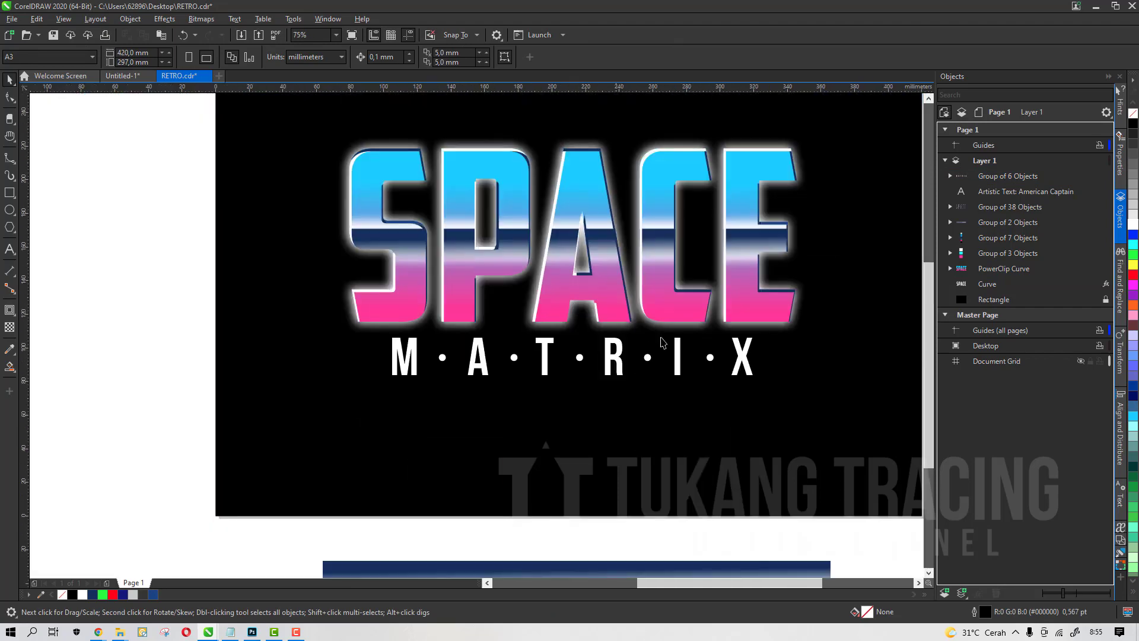
click(618, 365)
scroll(617, 359, up, 3)
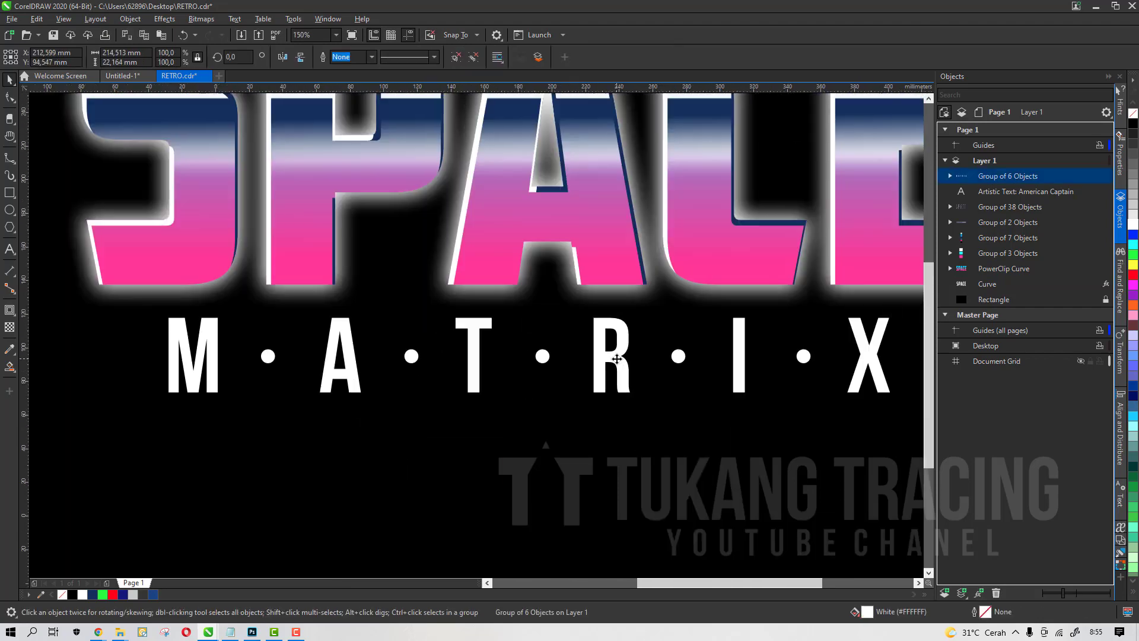
scroll(617, 358, down, 3)
scroll(617, 359, up, 6)
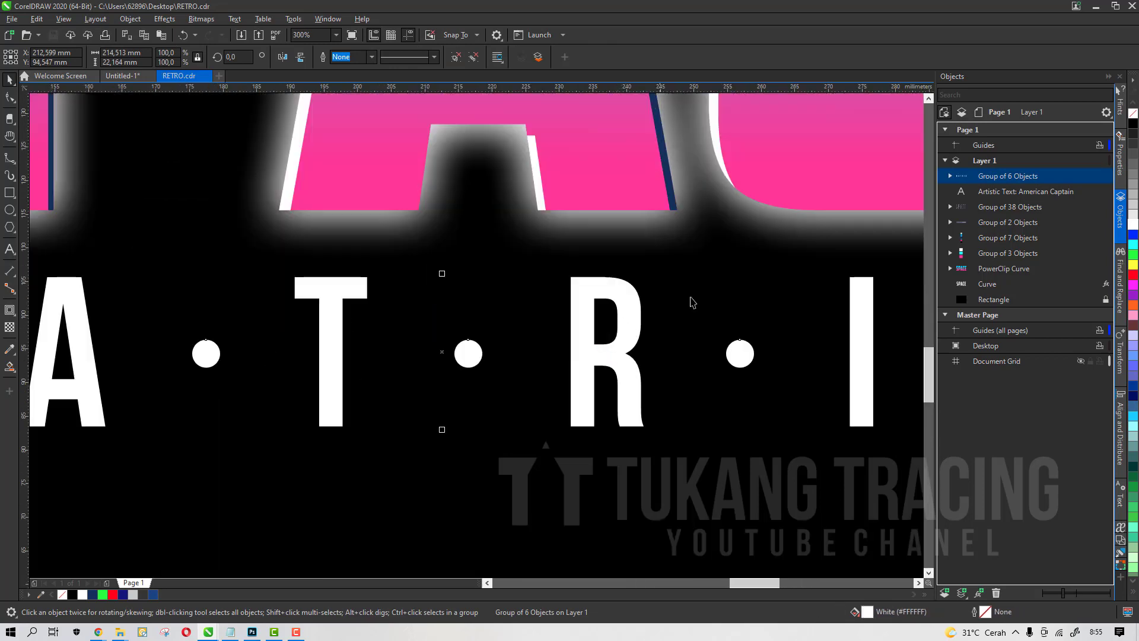
scroll(583, 328, down, 9)
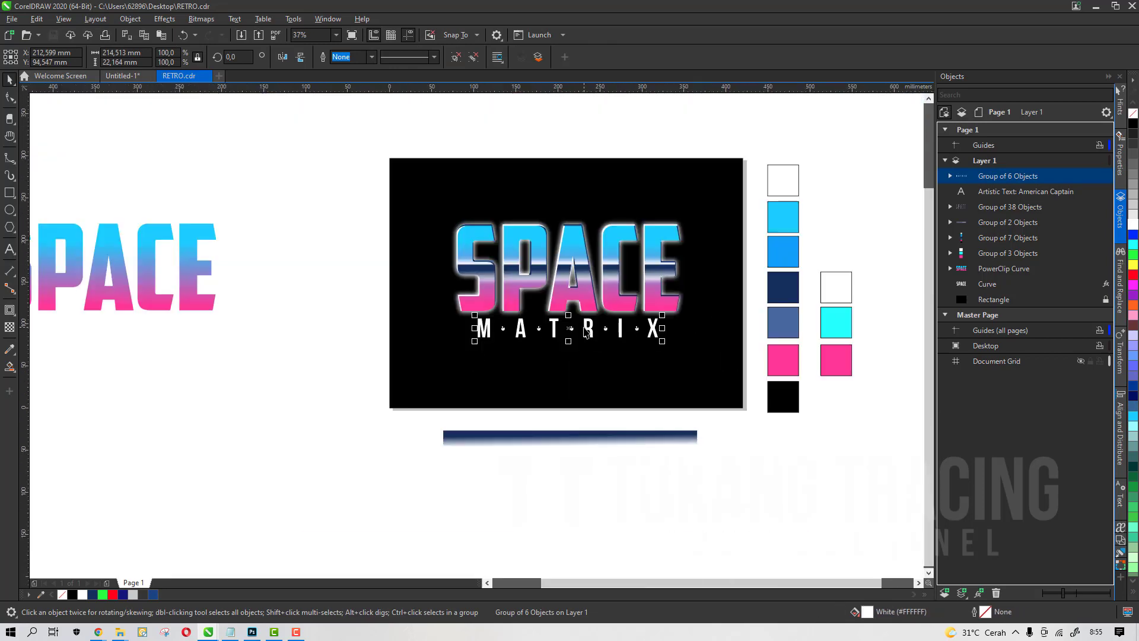
scroll(585, 327, up, 6)
scroll(594, 319, up, 2)
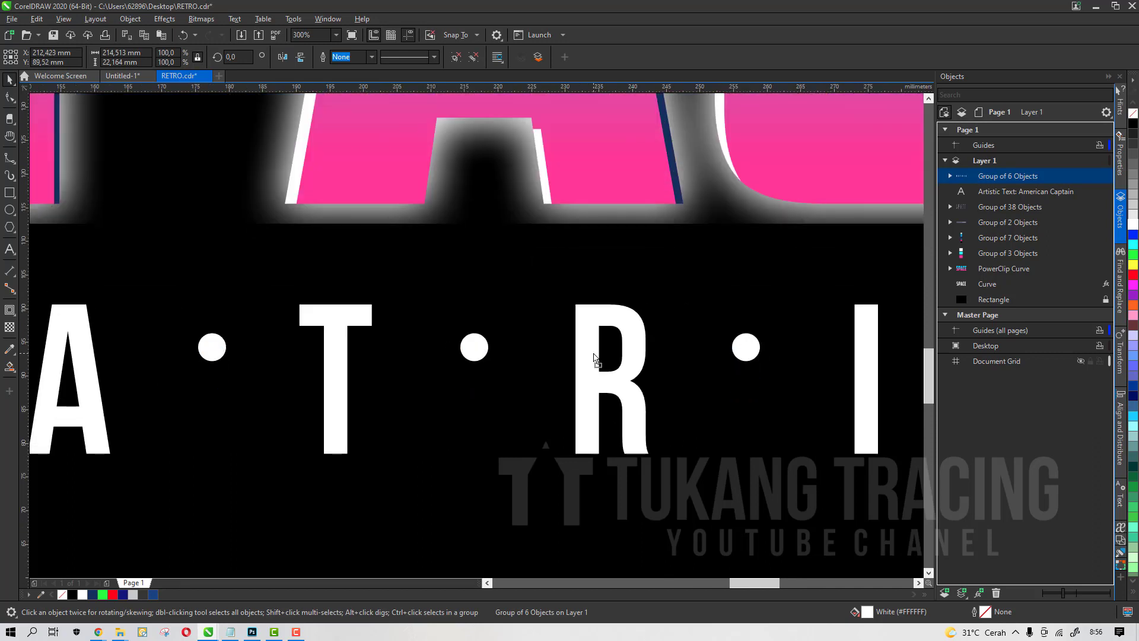
scroll(595, 309, up, 2)
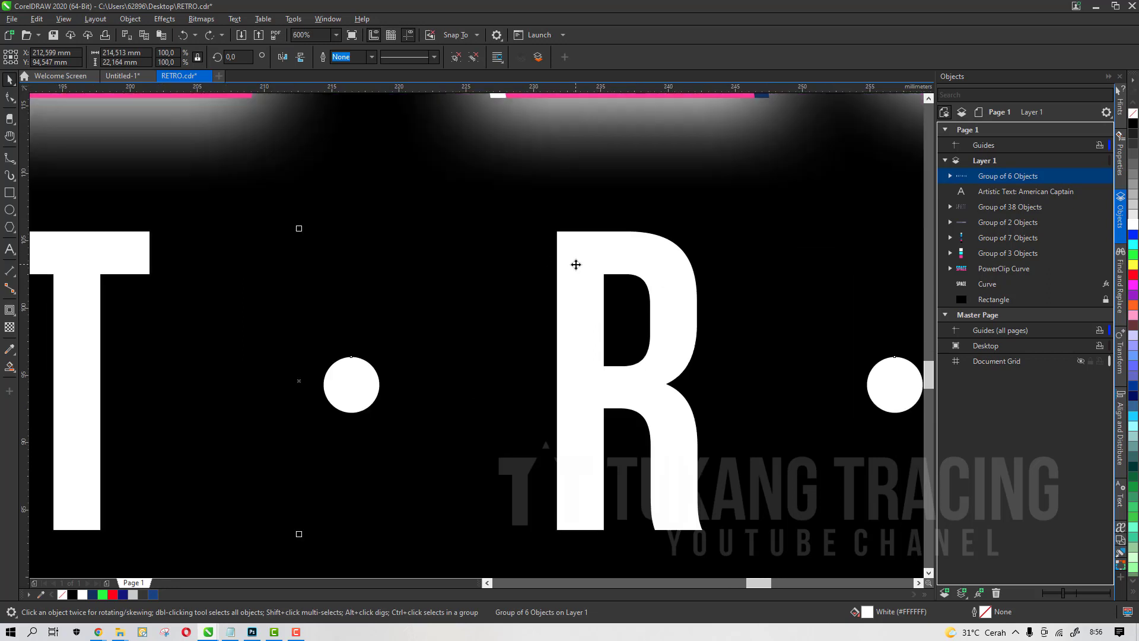
click(950, 177)
key(ctrl+v)
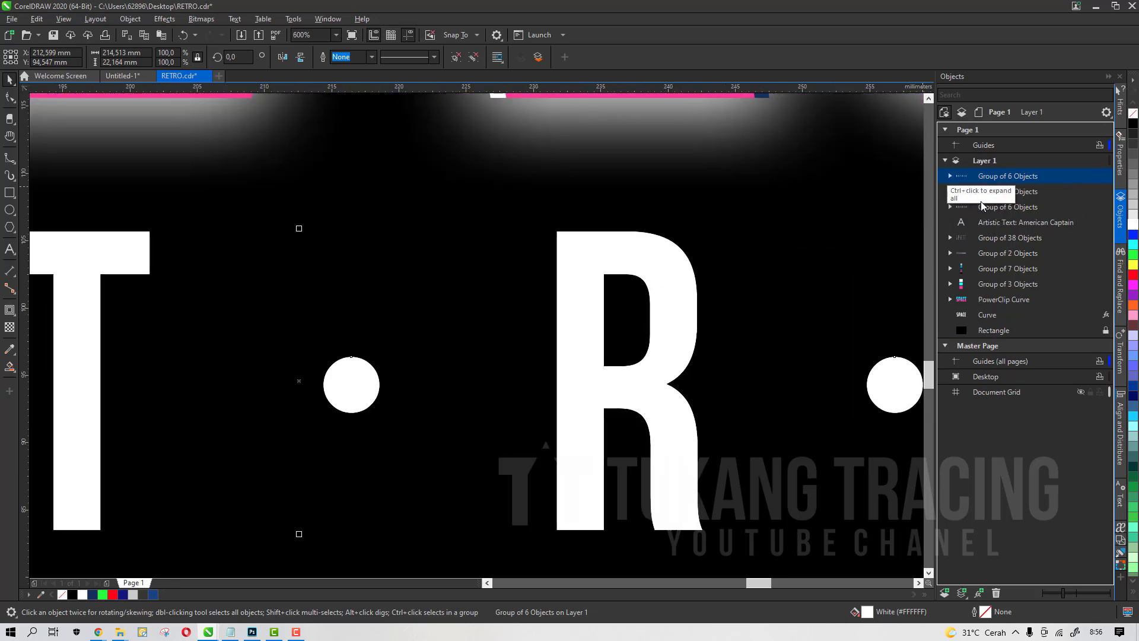
shift+click(985, 179)
click(981, 201)
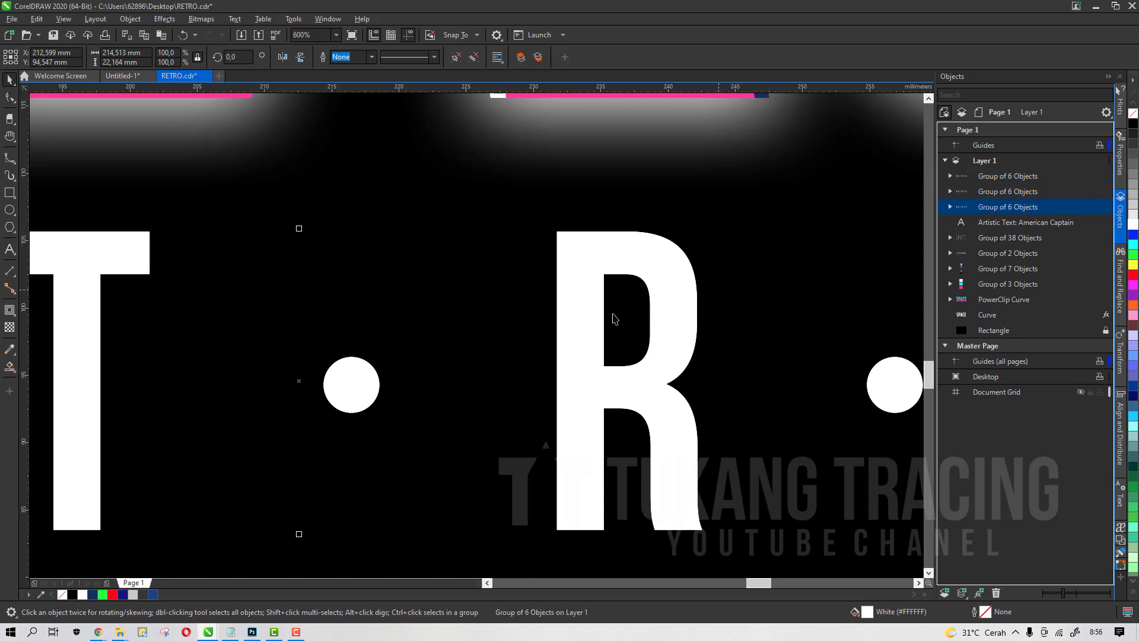
Shift the bottom MATRIX copy slightly to the left behind the white text
scroll(615, 319, down, 2)
scroll(439, 362, up, 4)
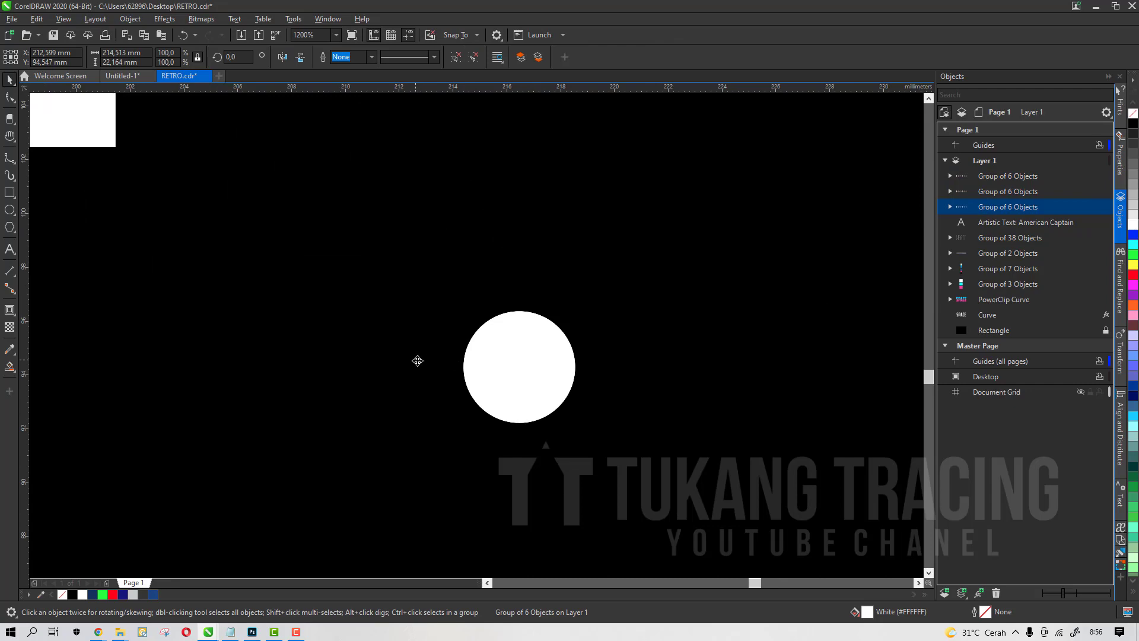
drag(417, 360, 402, 364)
scroll(509, 333, down, 8)
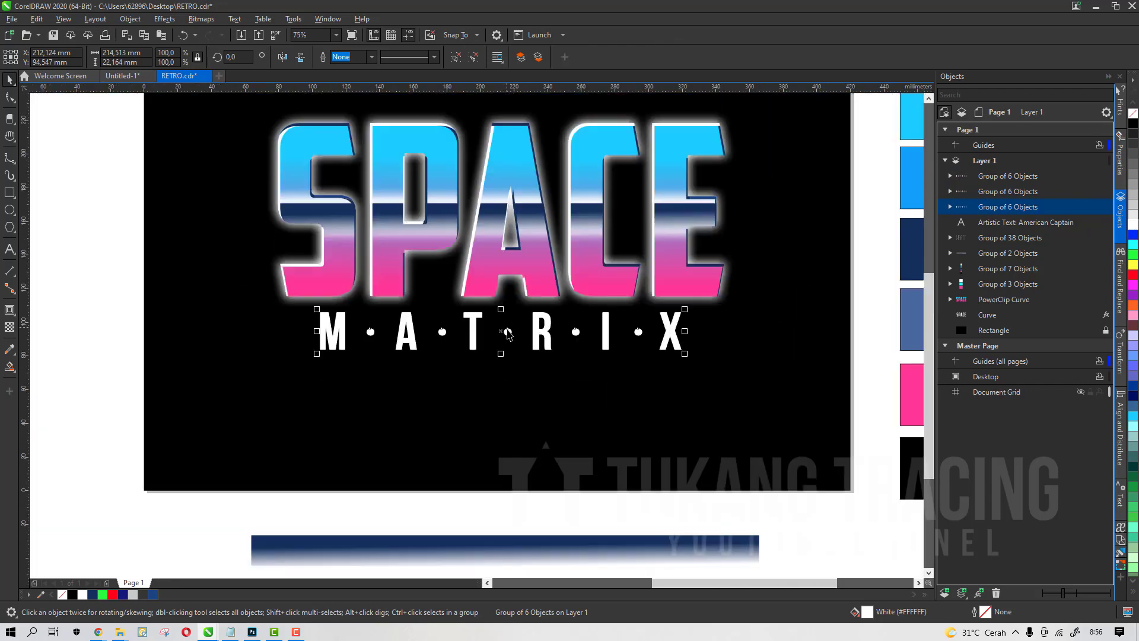
scroll(637, 375, down, 4)
scroll(704, 372, up, 4)
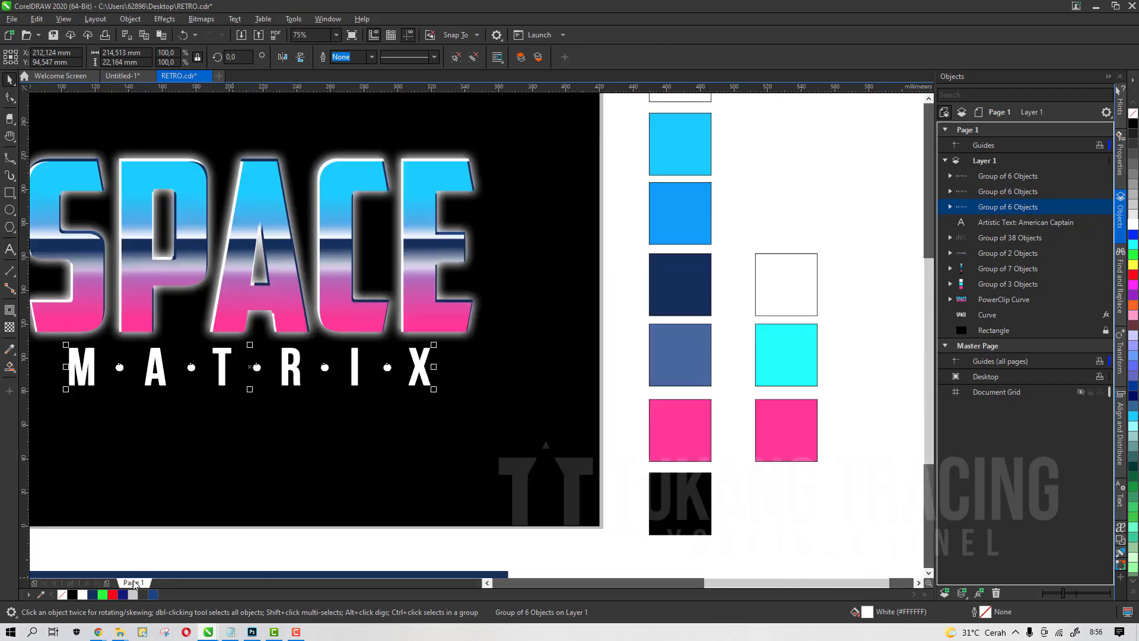
Fill the left-offset MATRIX copy with cyan sampled from the cyan swatch and nudge it slightly right
click(42, 594)
click(782, 389)
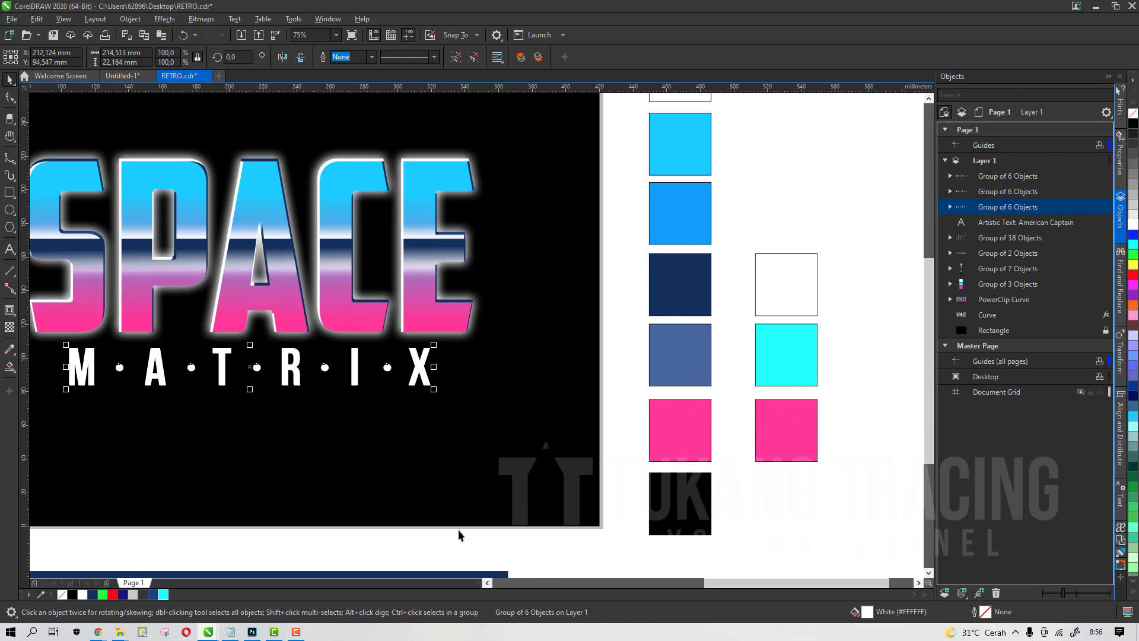
click(162, 595)
scroll(299, 356, up, 2)
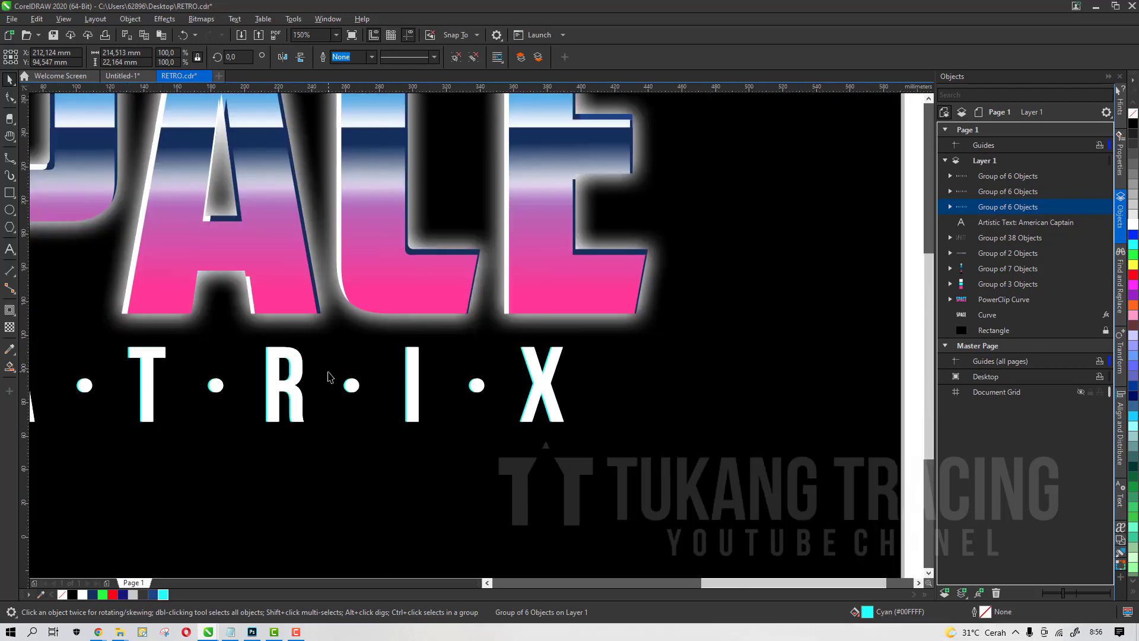
scroll(329, 377, up, 4)
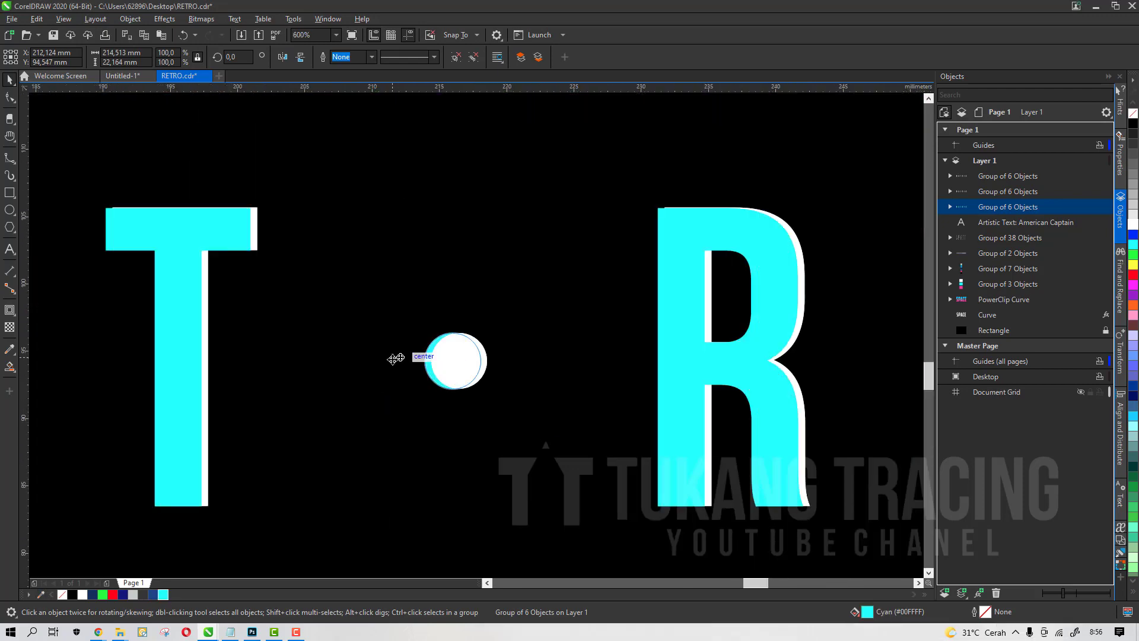
scroll(439, 368, up, 2)
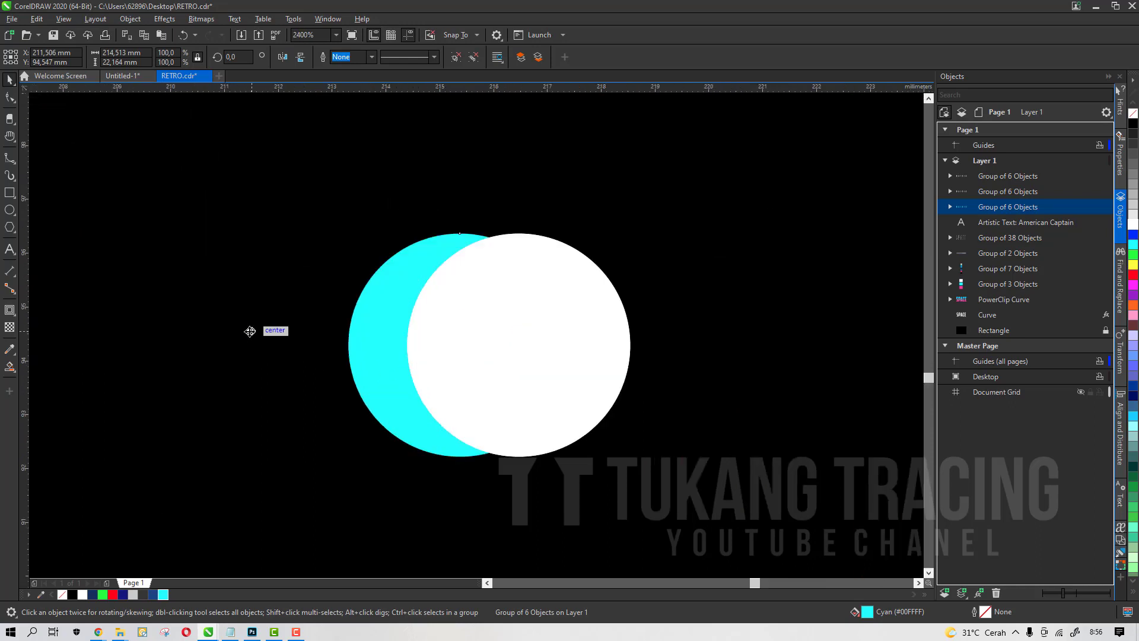
key(Right)
Shift the middle MATRIX copy slightly to the right behind the white text
click(961, 193)
scroll(513, 283, down, 1)
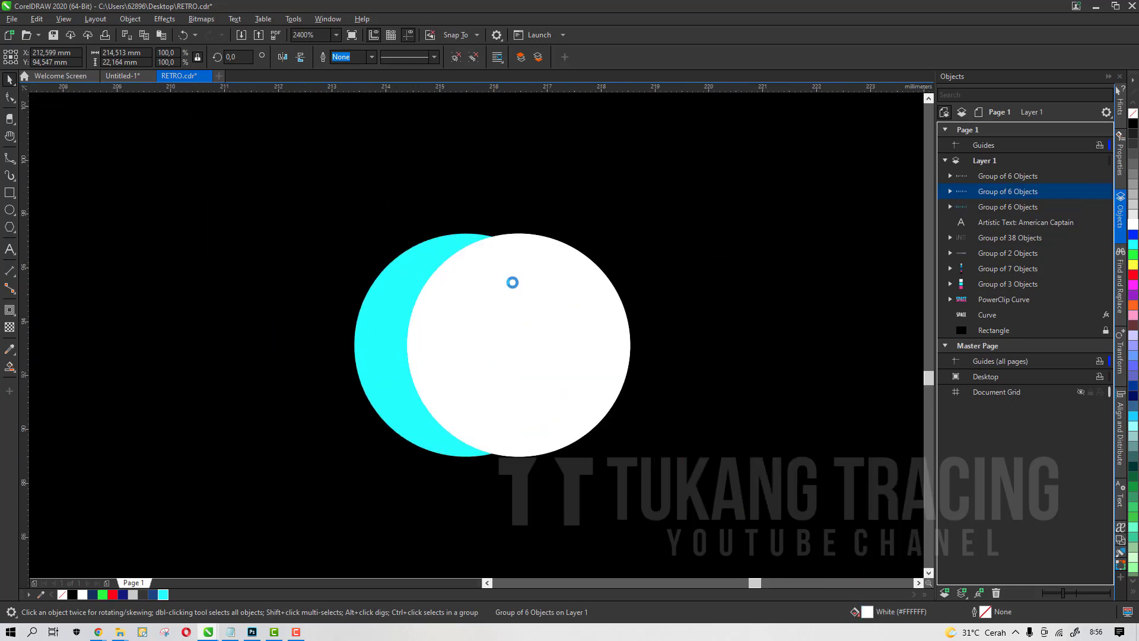
scroll(513, 283, down, 3)
scroll(505, 287, up, 3)
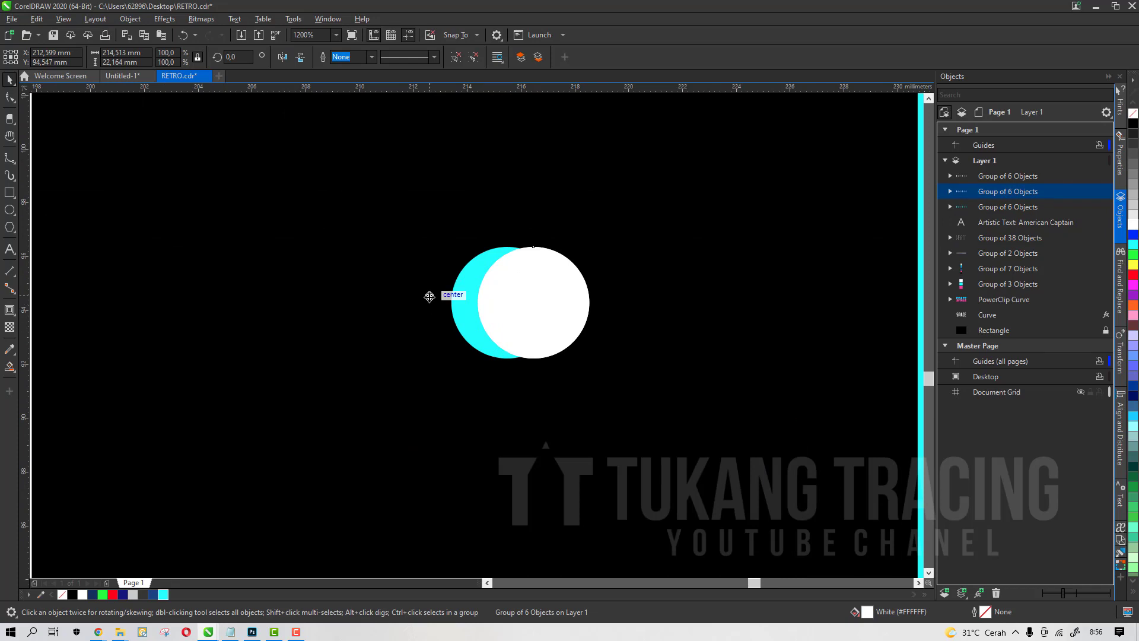
drag(430, 296, 451, 296)
scroll(525, 284, down, 2)
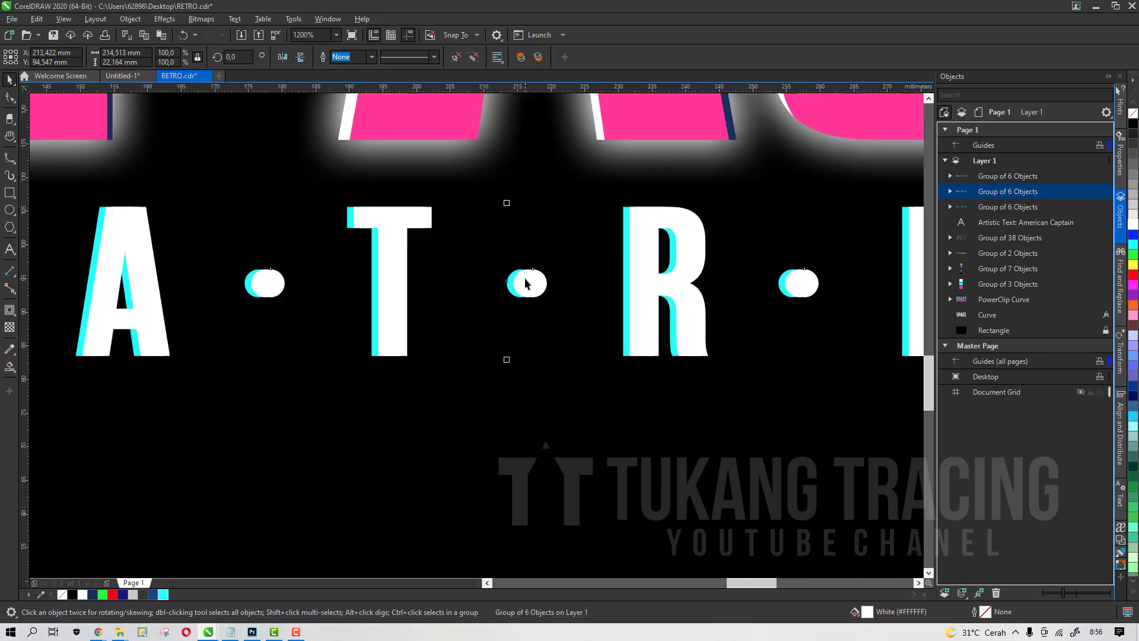
scroll(525, 283, down, 5)
Fill the right-offset MATRIX copy with hot pink sampled from the pink swatch, then deselect it
click(42, 595)
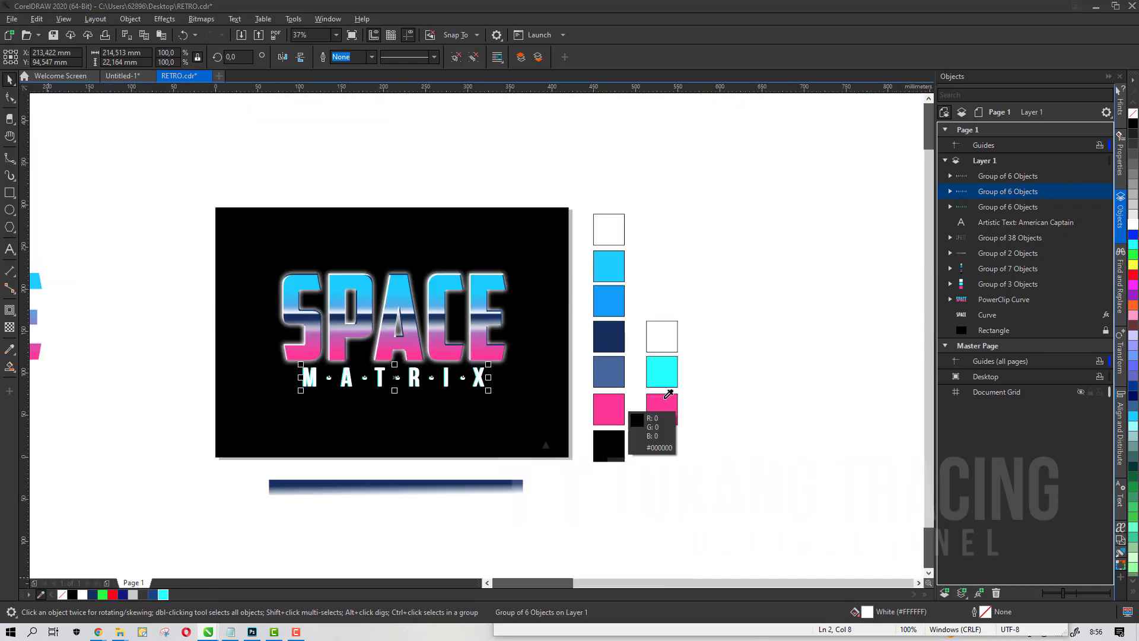
click(660, 409)
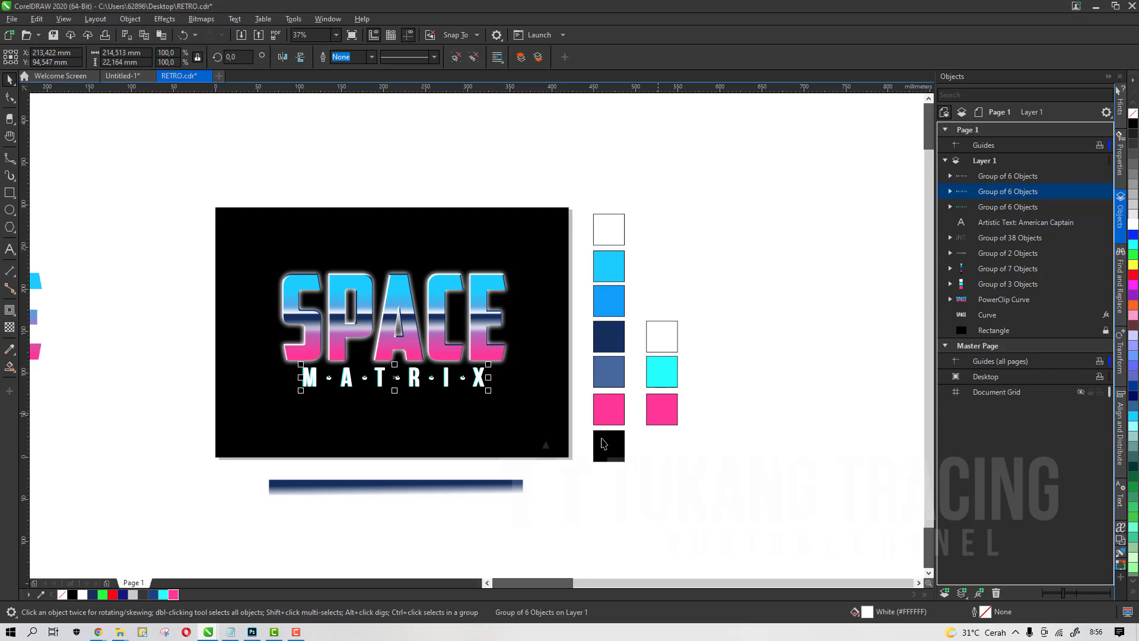
click(174, 594)
scroll(293, 426, up, 3)
scroll(460, 314, down, 1)
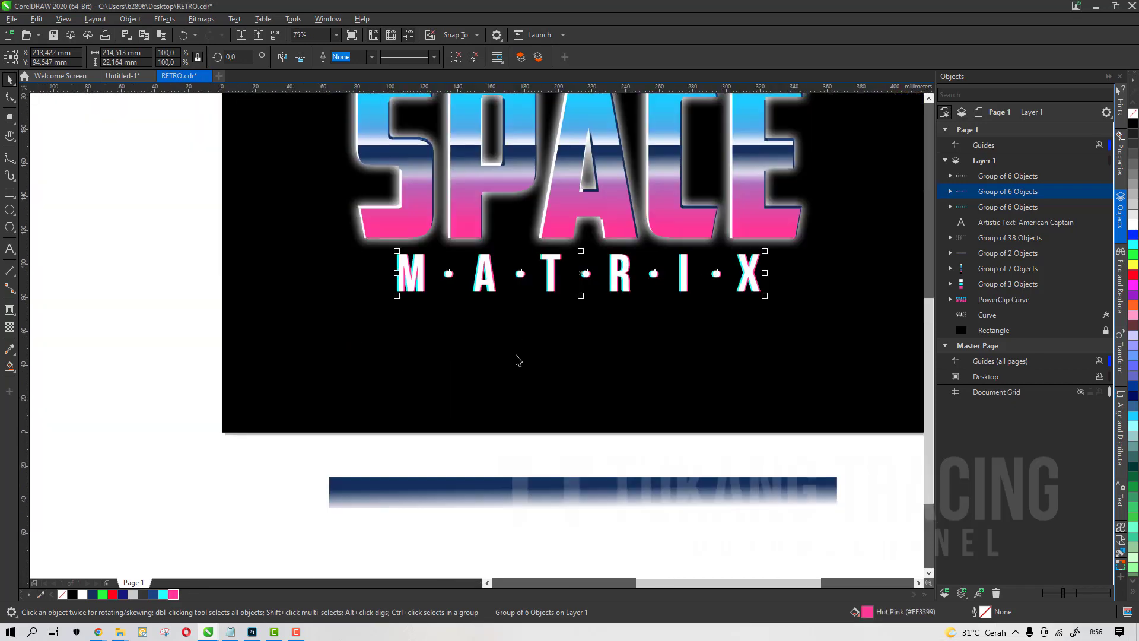
scroll(516, 357, down, 1)
click(336, 368)
scroll(598, 285, up, 1)
scroll(657, 353, up, 2)
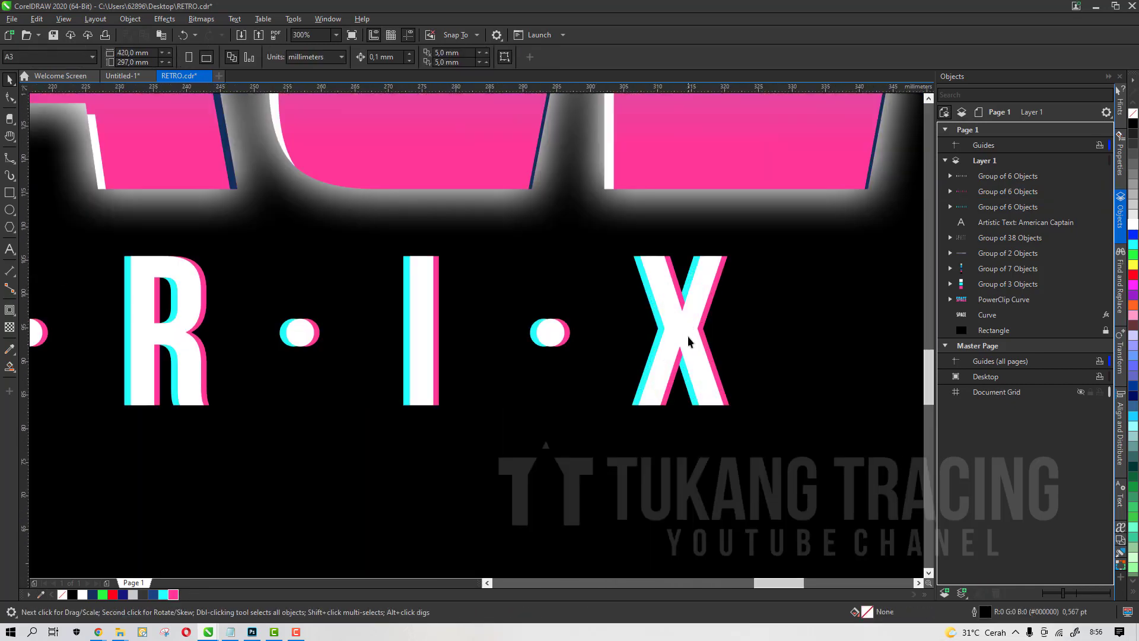
Save the document
scroll(665, 332, down, 2)
key(ctrl+s)
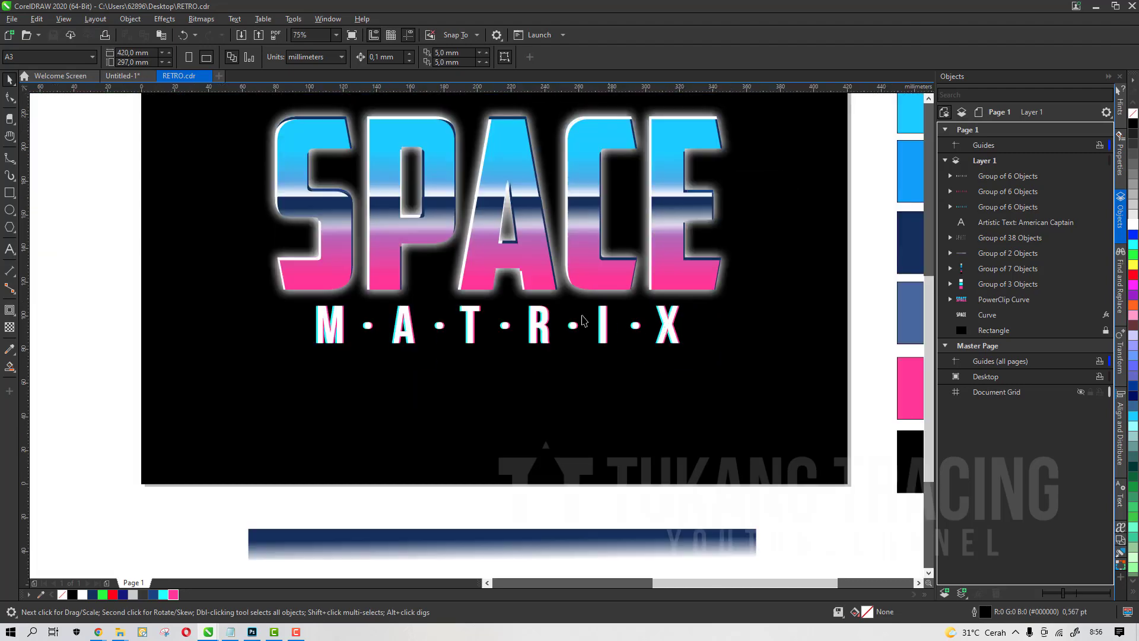
scroll(570, 315, down, 1)
scroll(568, 284, up, 1)
scroll(569, 283, down, 1)
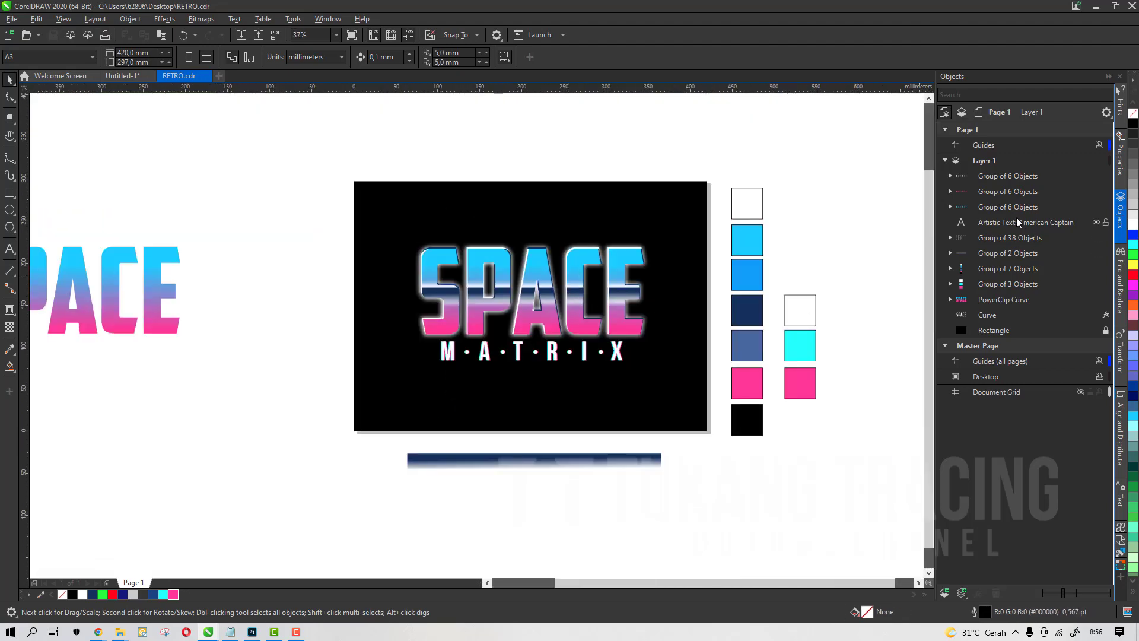
Add a new layer above the artwork and lock Layer 1
click(981, 176)
click(267, 249)
click(947, 592)
click(988, 190)
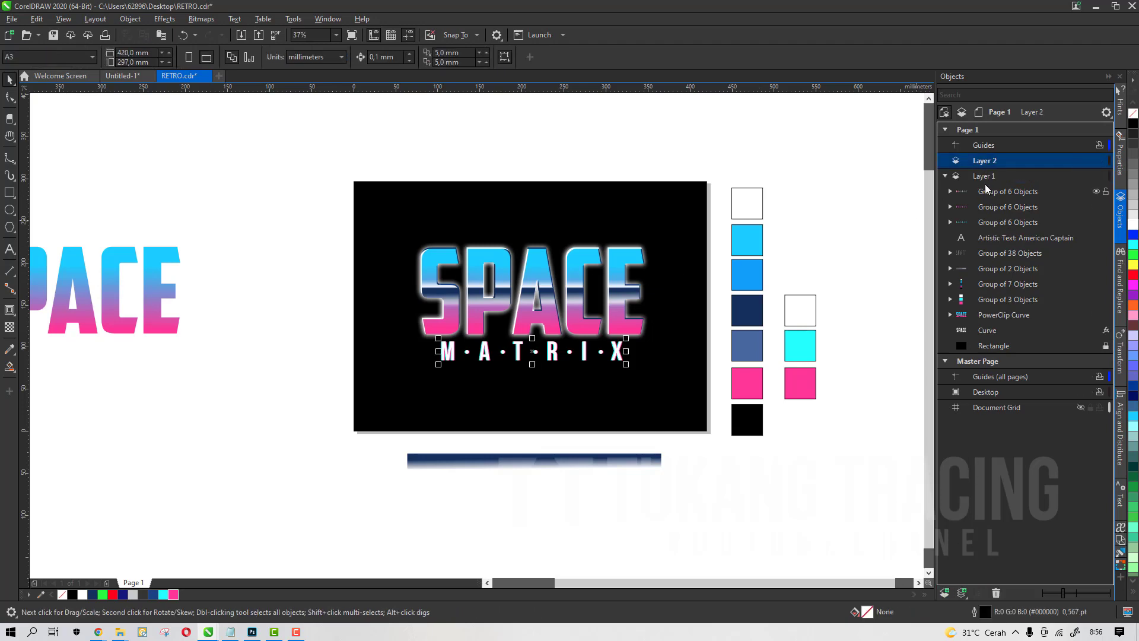
click(946, 176)
click(1092, 176)
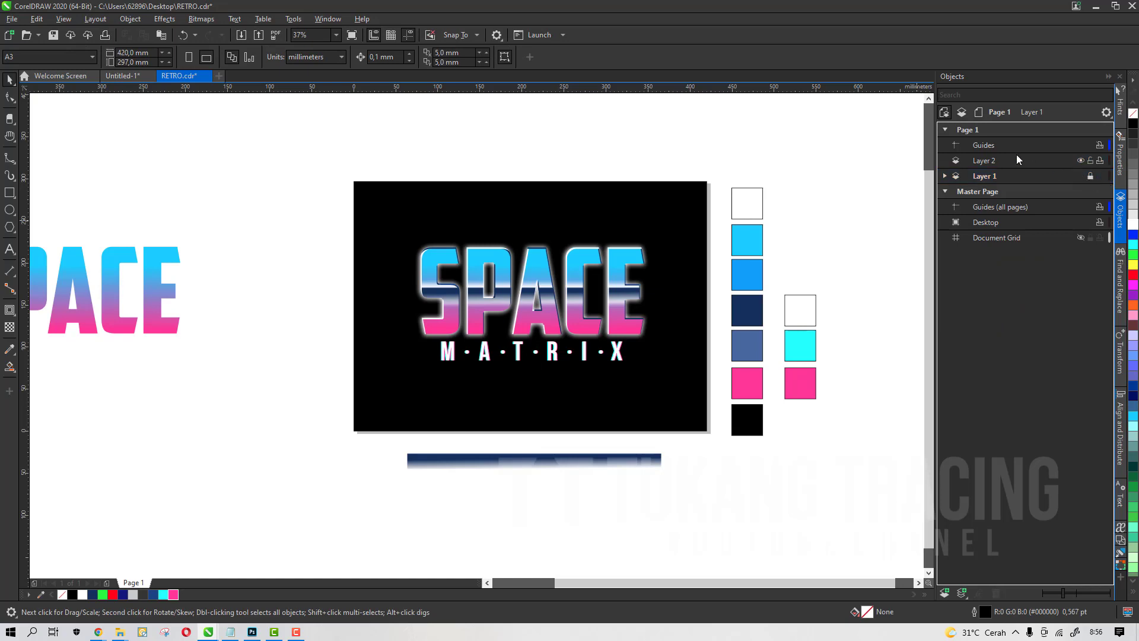
On Layer 2, draw a four-point star about 10 mm wide above SPACE, filled white with no outline
click(1024, 161)
scroll(594, 274, up, 2)
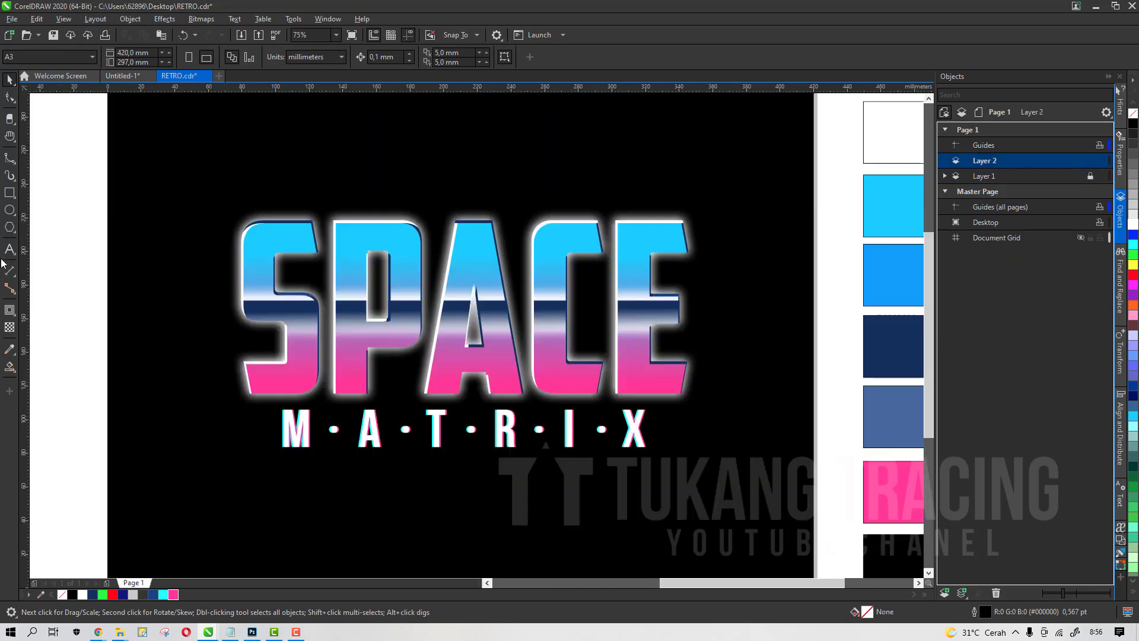
click(16, 233)
click(36, 240)
scroll(339, 167, up, 1)
drag(338, 168, 357, 203)
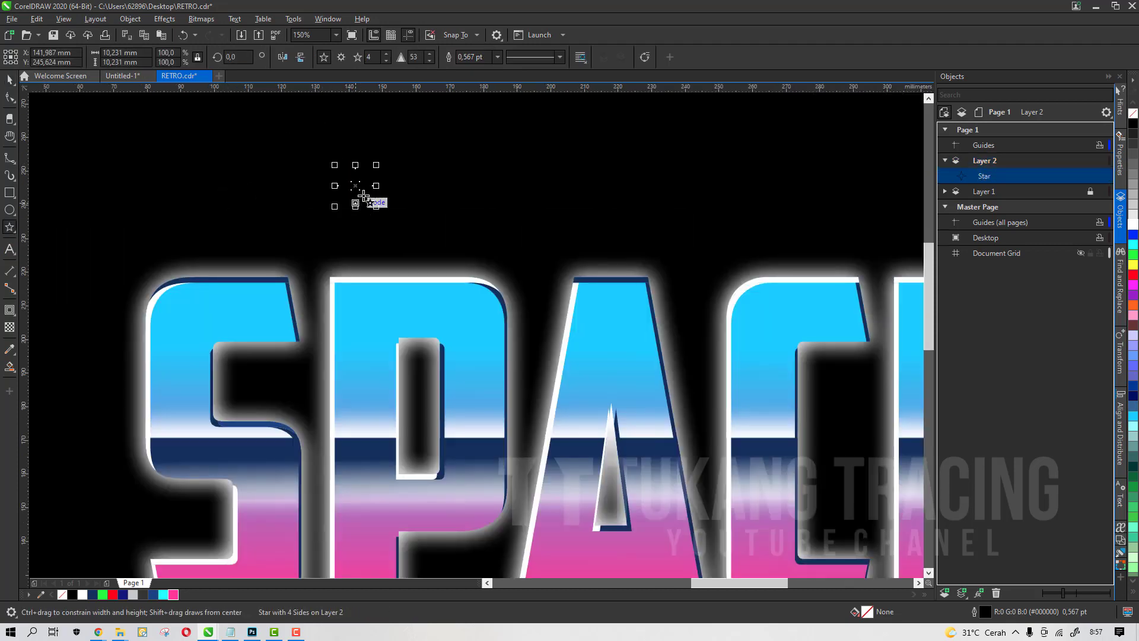
click(84, 594)
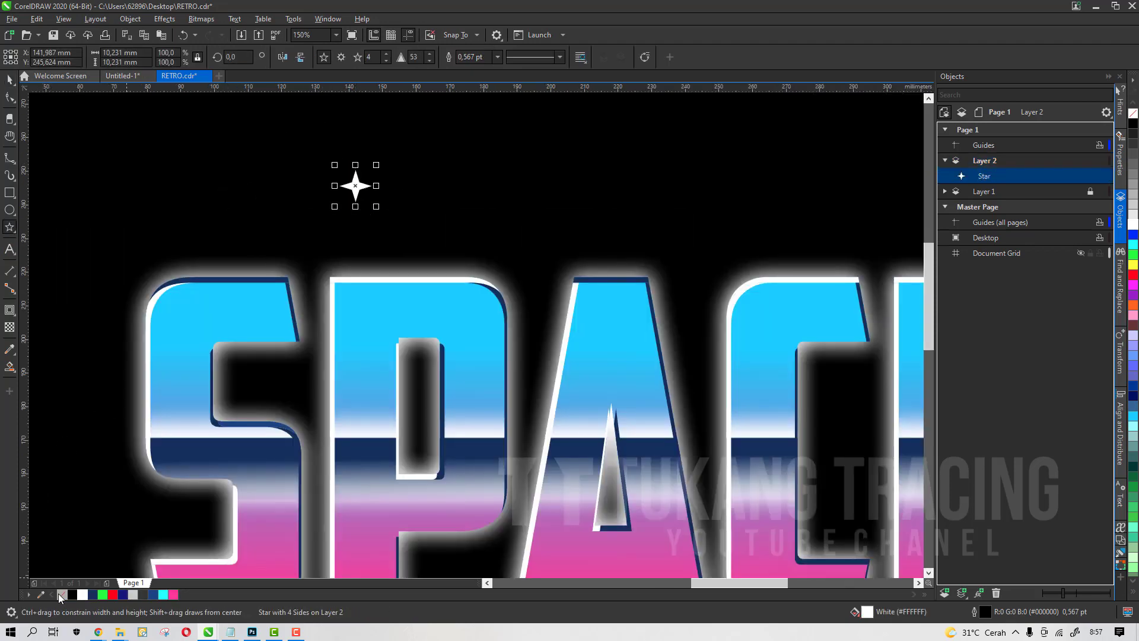
right_click(62, 594)
scroll(320, 185, up, 1)
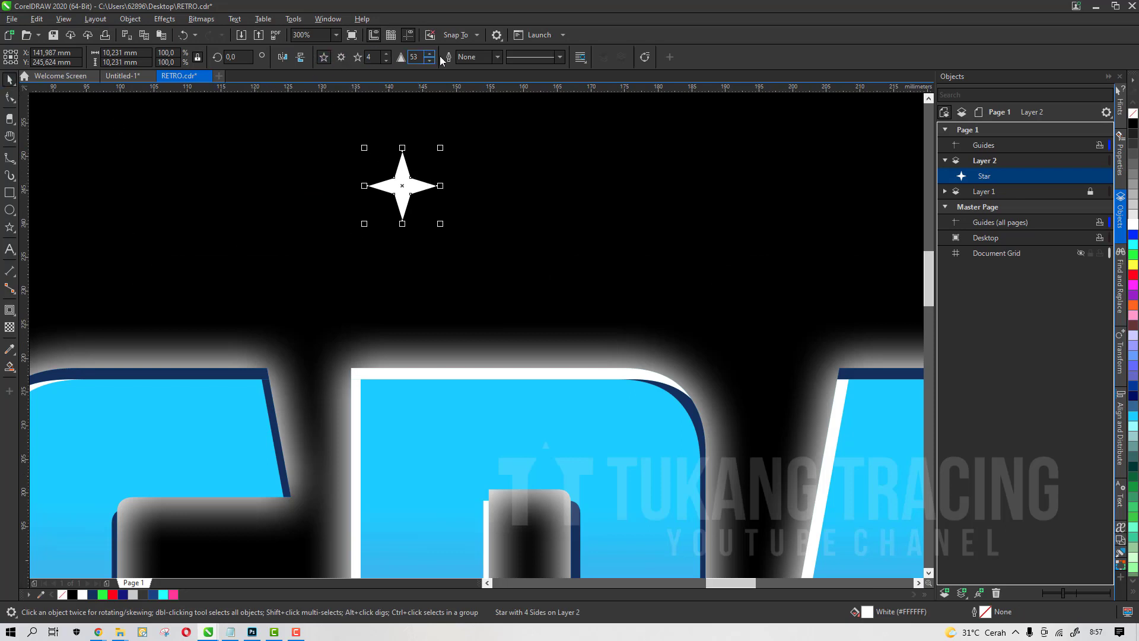
click(387, 54)
click(387, 60)
click(387, 54)
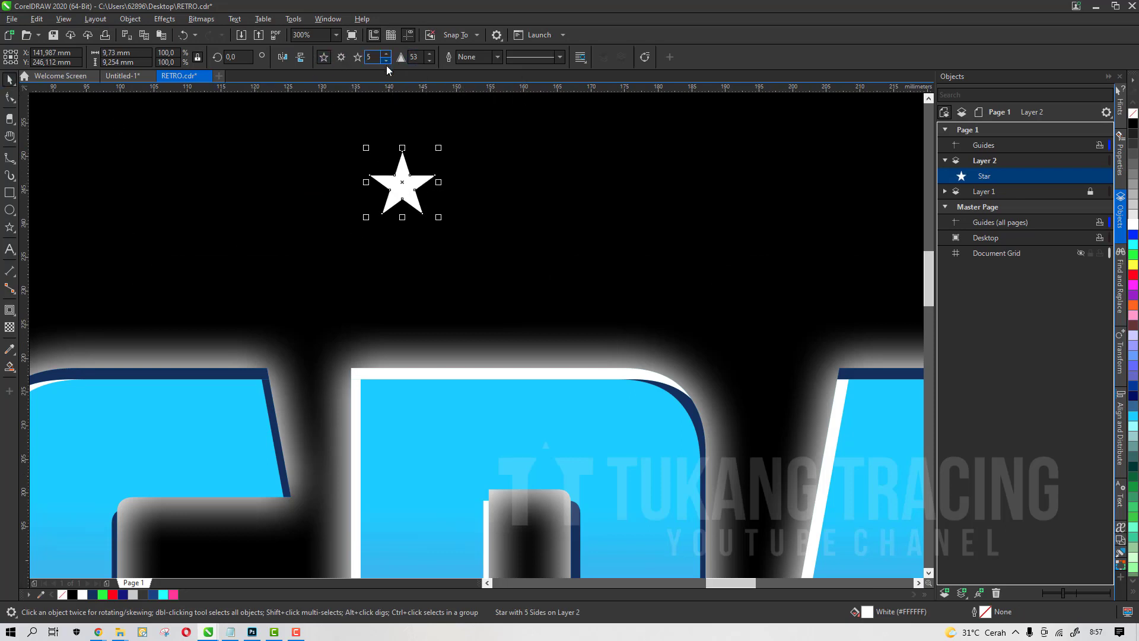
click(387, 61)
click(387, 54)
click(387, 60)
click(388, 54)
click(386, 60)
scroll(447, 214, down, 5)
scroll(437, 203, up, 5)
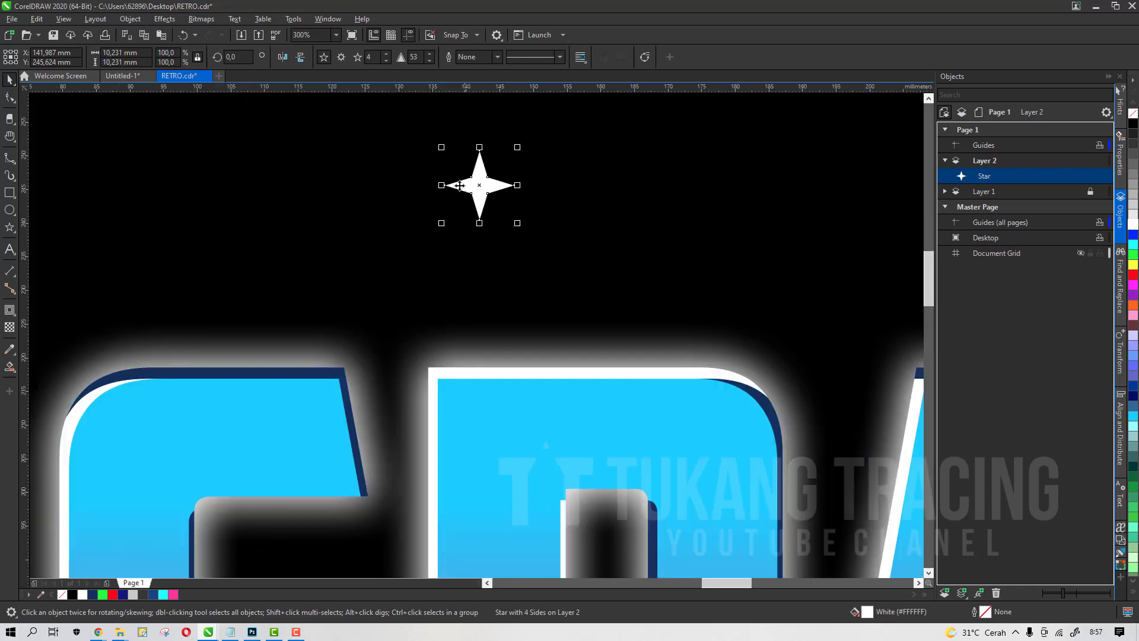
Shrink the star to about 2 mm while dropping copies scattered above and left of SPACE
drag(445, 150, 694, 234)
scroll(522, 212, down, 4)
scroll(522, 190, up, 2)
key(space)
key(space)
key(space)
key(space)
key(space)
key(space)
Drag and drop more small star copies scattered across the black background around the lettering
key(space)
key(space)
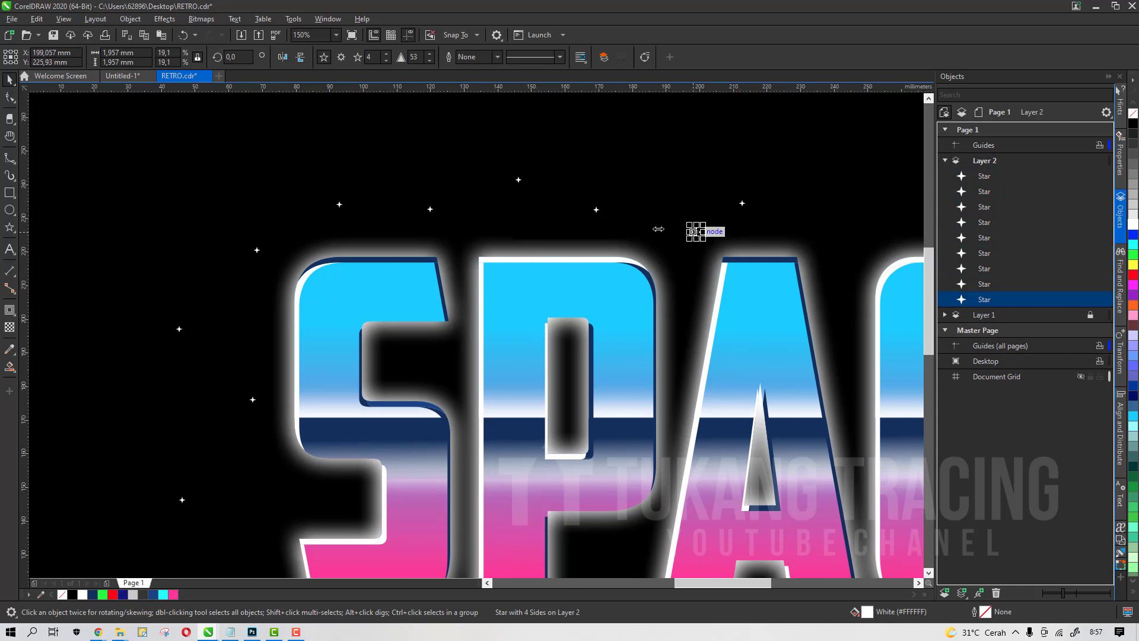
right_click(694, 233)
scroll(480, 165, down, 2)
scroll(599, 237, up, 2)
mouse_move(476, 136)
mouse_down()
mouse_move(451, 306)
mouse_move(421, 291)
mouse_move(479, 418)
mouse_move(566, 405)
mouse_up()
key(space)
key(space)
key(space)
key(space)
key(space)
mouse_move(567, 406)
mouse_down()
mouse_move(410, 407)
mouse_move(351, 440)
mouse_up()
key(space)
key(space)
key(space)
key(space)
mouse_move(259, 340)
mouse_down()
mouse_move(278, 366)
mouse_move(567, 387)
mouse_up()
key(space)
key(space)
key(space)
mouse_move(773, 265)
mouse_down()
mouse_move(724, 194)
mouse_move(656, 142)
mouse_move(542, 127)
mouse_up()
key(space)
key(space)
key(space)
drag(647, 248, 628, 234)
scroll(612, 267, down, 1)
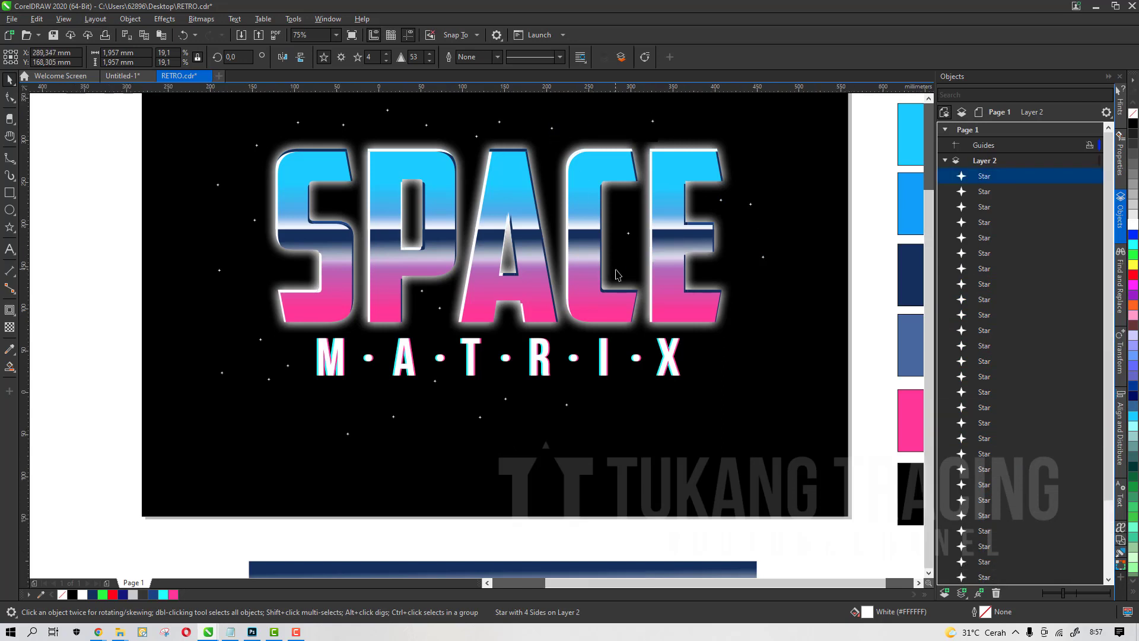
scroll(545, 201, up, 2)
click(540, 189)
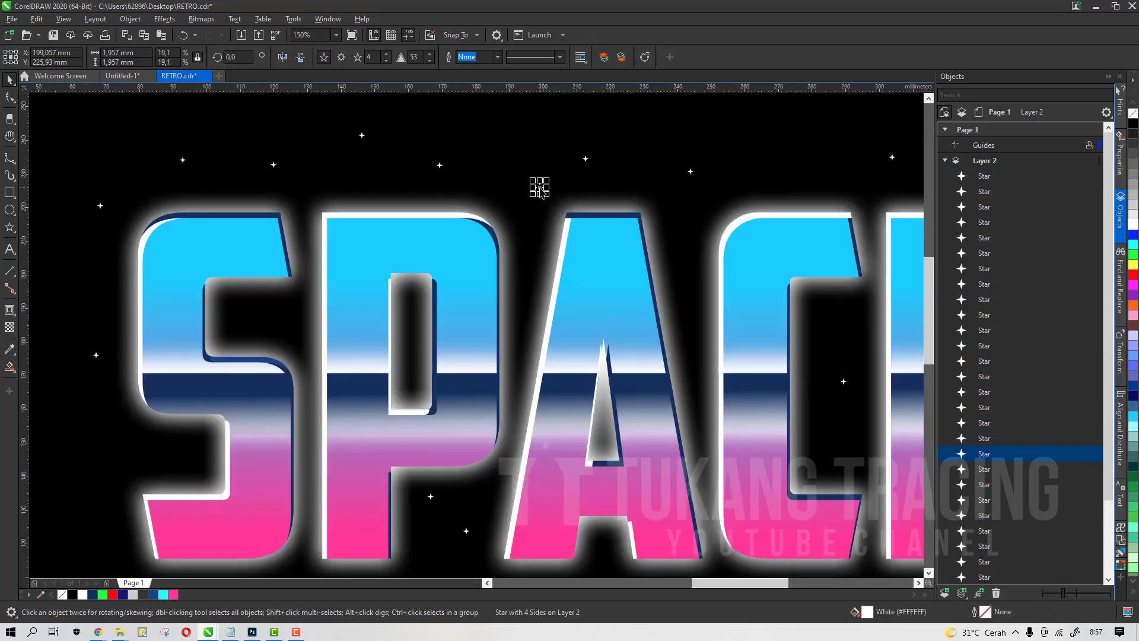
key(ctrl+v)
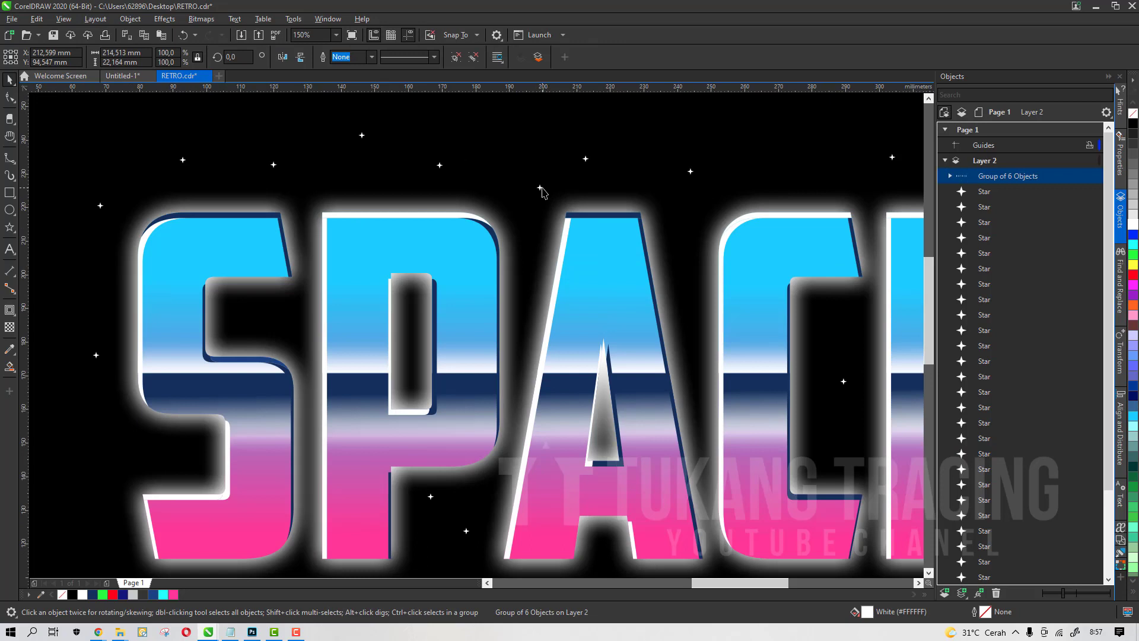
key(ctrl+z)
Scale a star to about 4 mm and drop several larger copies around SPACE and MATRIX
key(ctrl+v)
drag(548, 199, 478, 455)
scroll(507, 159, down, 1)
scroll(507, 160, up, 2)
scroll(493, 135, down, 1)
key(space)
key(space)
key(space)
key(space)
key(space)
key(space)
key(space)
key(space)
key(space)
key(space)
scroll(515, 275, down, 1)
scroll(508, 333, up, 1)
scroll(497, 378, up, 1)
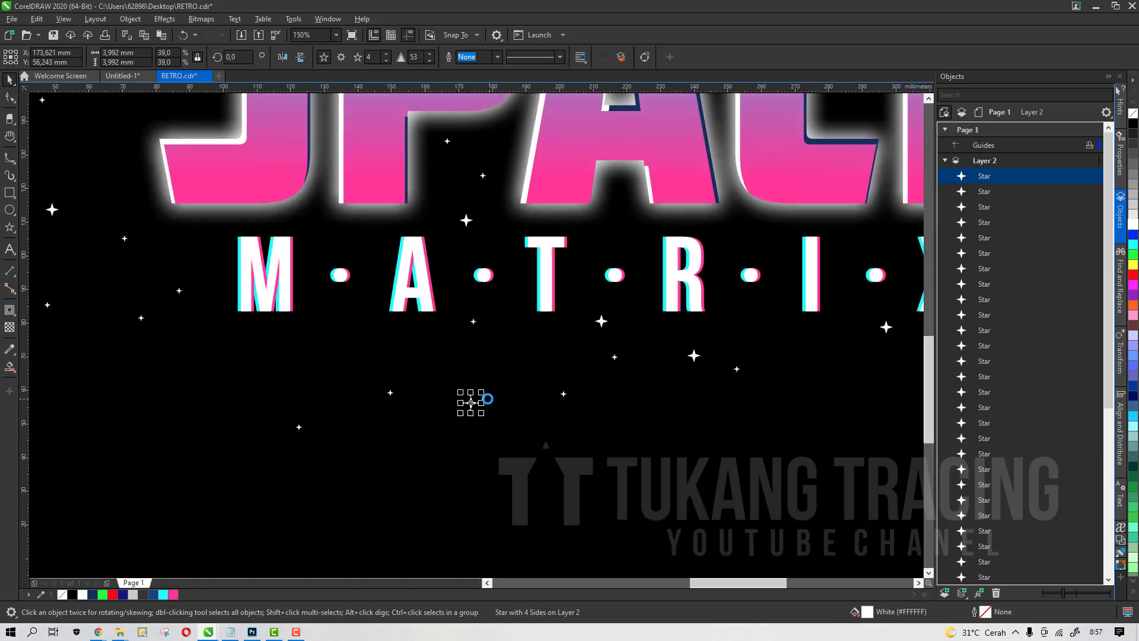
Scale a star to about 7 mm and drop a few of the largest copies around the title
mouse_move(471, 403)
mouse_down()
mouse_move(274, 356)
mouse_move(544, 379)
mouse_move(670, 299)
mouse_move(659, 348)
mouse_move(677, 307)
mouse_move(678, 220)
mouse_move(414, 109)
mouse_up()
scroll(272, 356, down, 1)
key(space)
key(space)
key(space)
key(space)
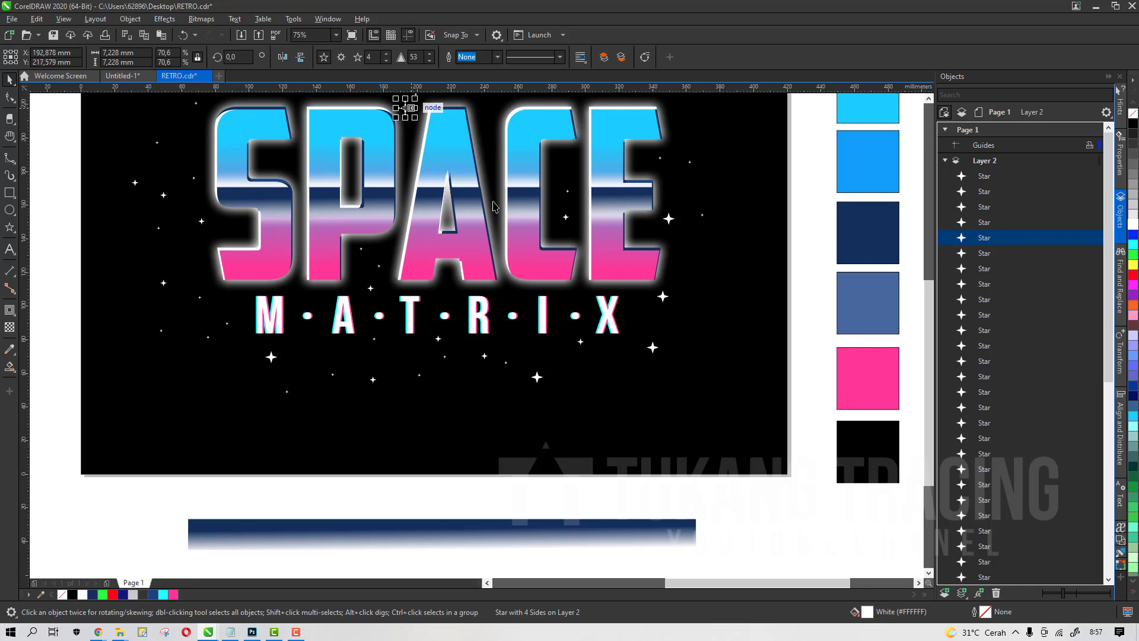
Move one 7 mm star onto the top of the P letter
scroll(513, 233, down, 2)
scroll(511, 228, up, 3)
drag(462, 265, 453, 211)
scroll(531, 186, down, 1)
scroll(542, 218, up, 1)
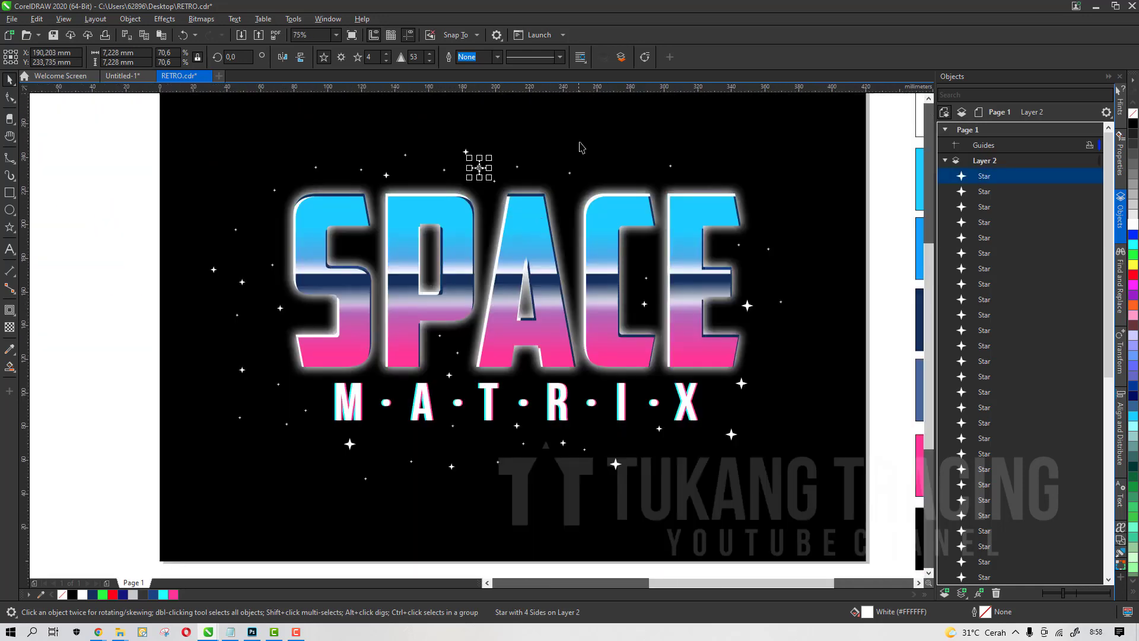
scroll(450, 183, up, 1)
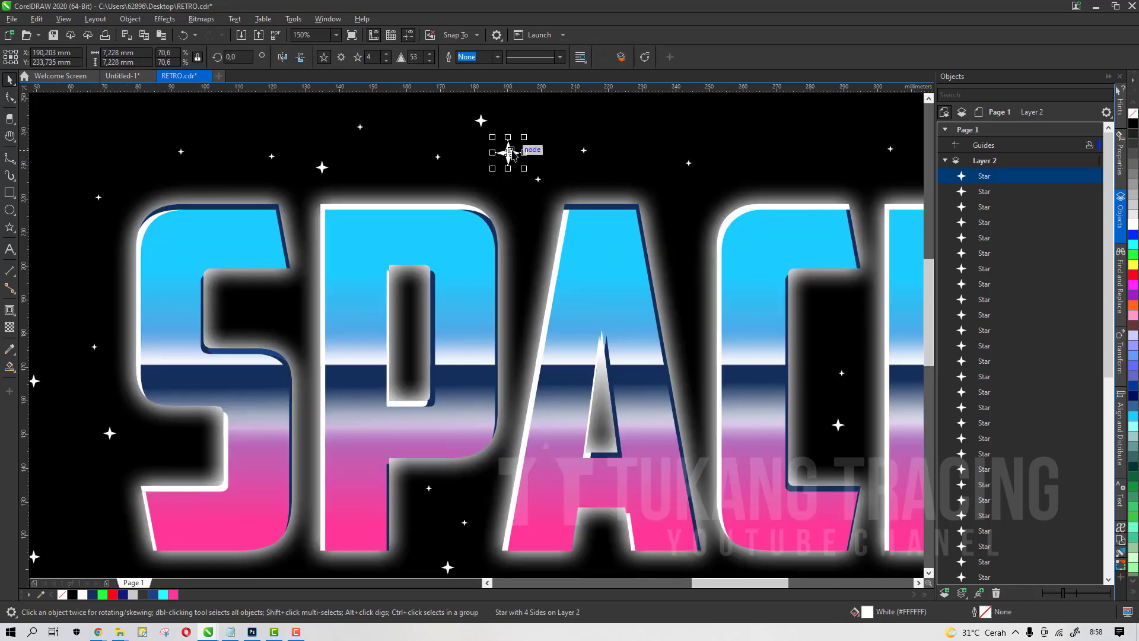
drag(510, 153, 347, 226)
scroll(350, 227, up, 1)
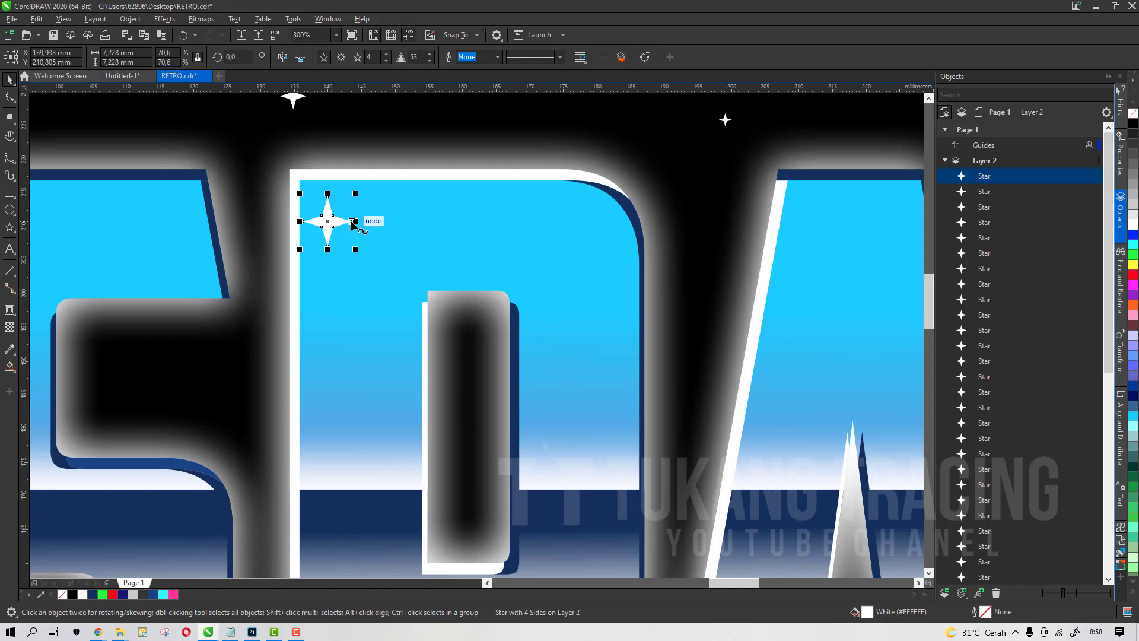
Apply a Gaussian Blur with a 7.5 pixel radius to that star
click(169, 19)
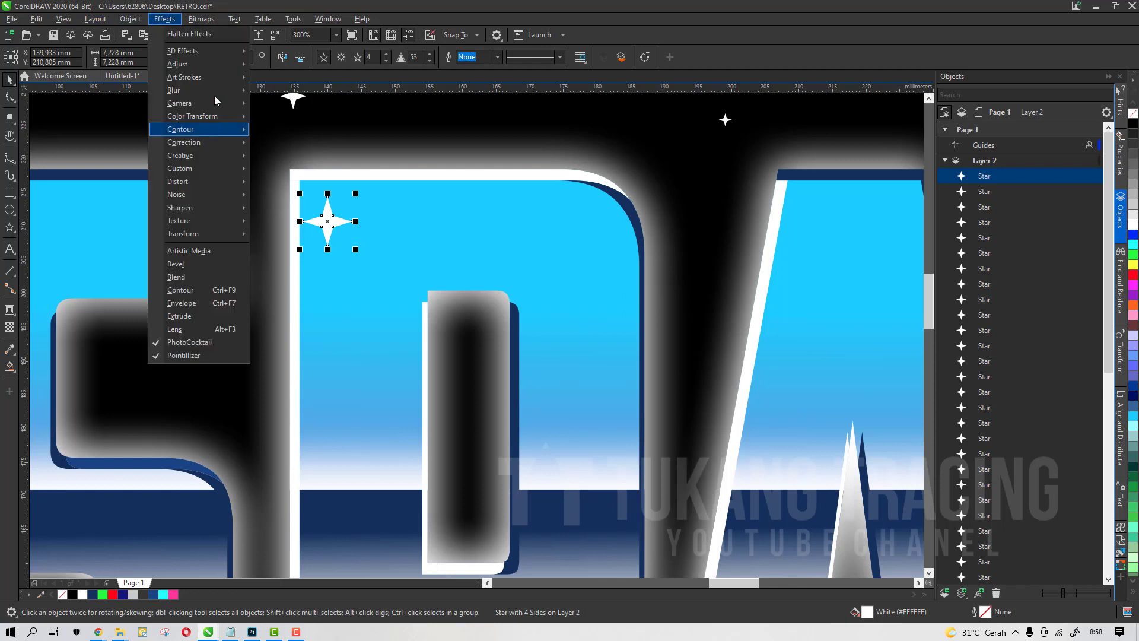
mouse_move(215, 92)
click(309, 115)
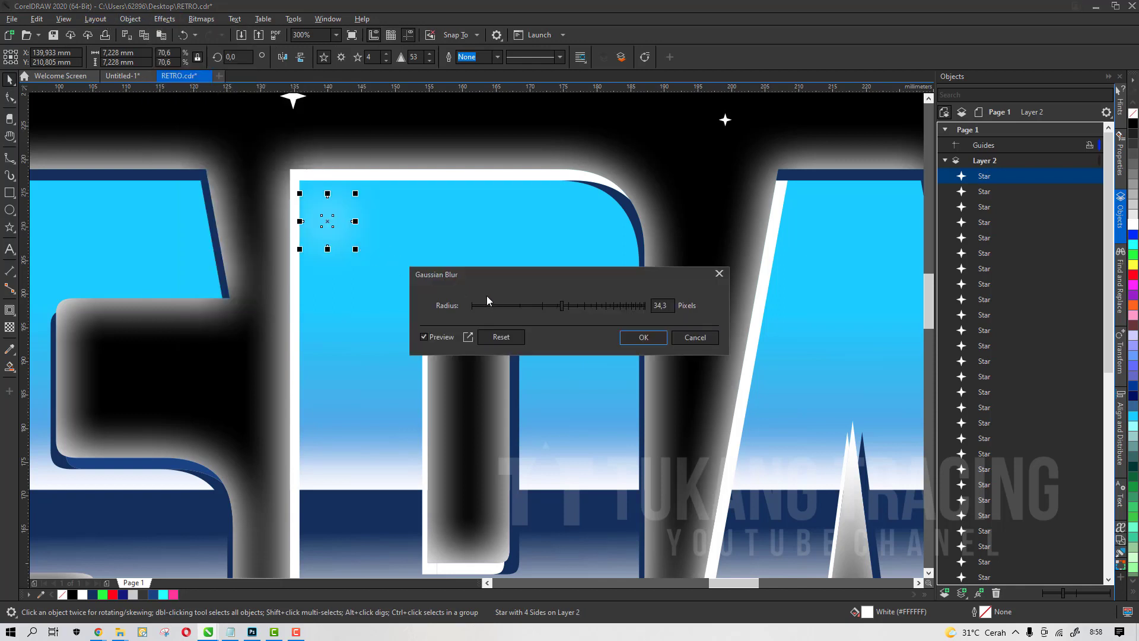
click(534, 306)
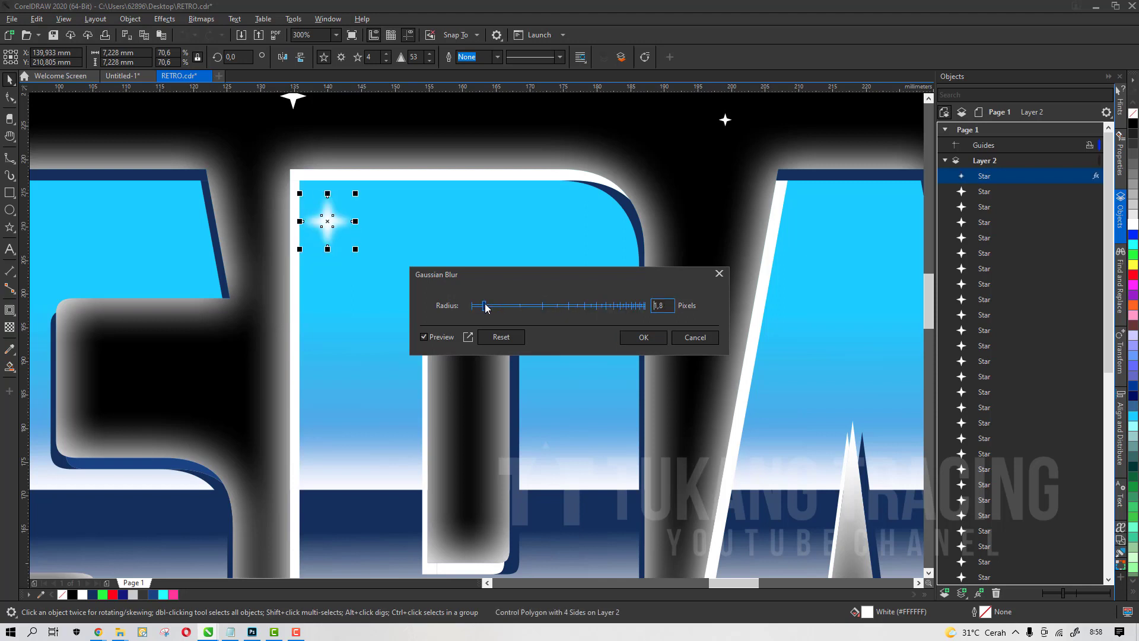
drag(485, 307, 498, 304)
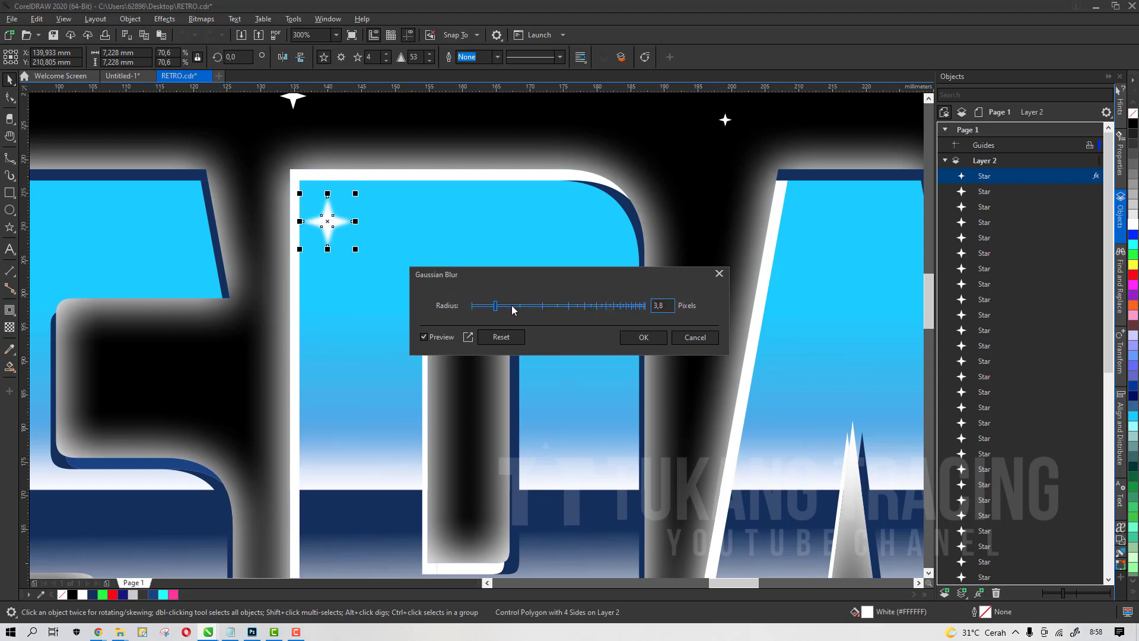
click(513, 306)
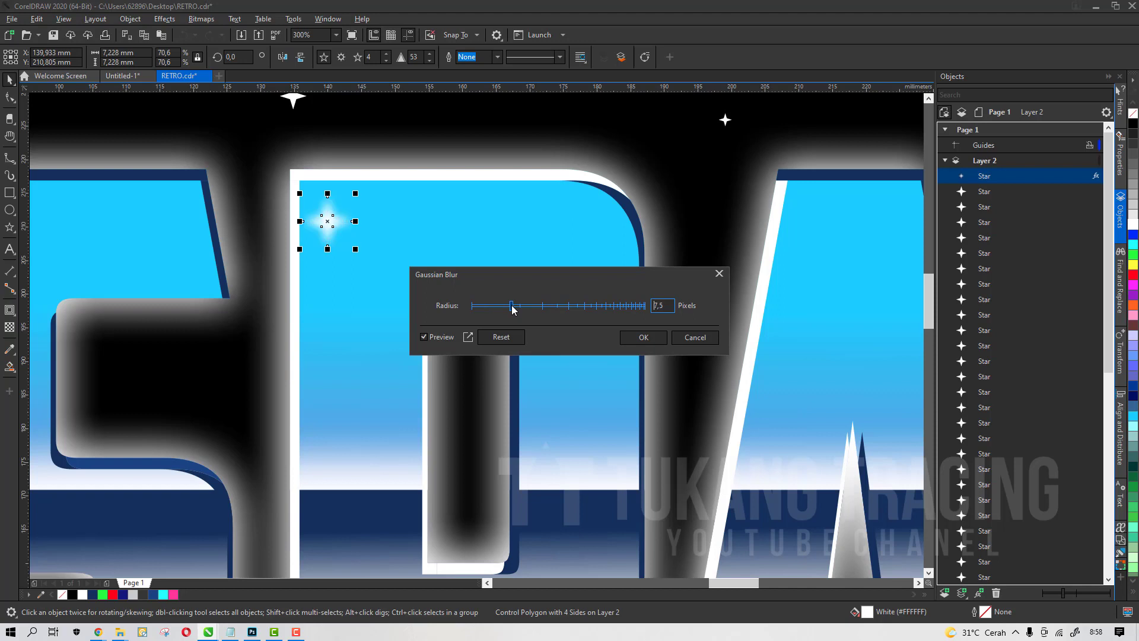
click(630, 340)
Convert the blurred star to curves and pull its right node out into a long shooting-star tail about 31 mm
scroll(423, 262, down, 1)
key(ctrl+q)
key(F10)
scroll(411, 258, up, 1)
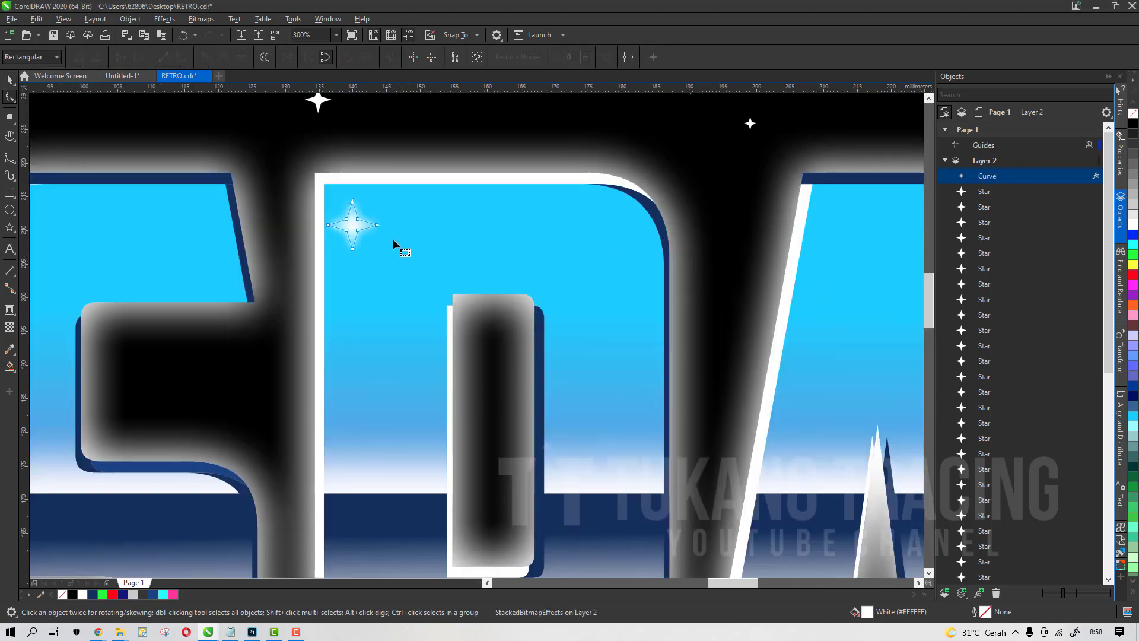
drag(378, 225, 540, 215)
key(space)
scroll(596, 227, down, 1)
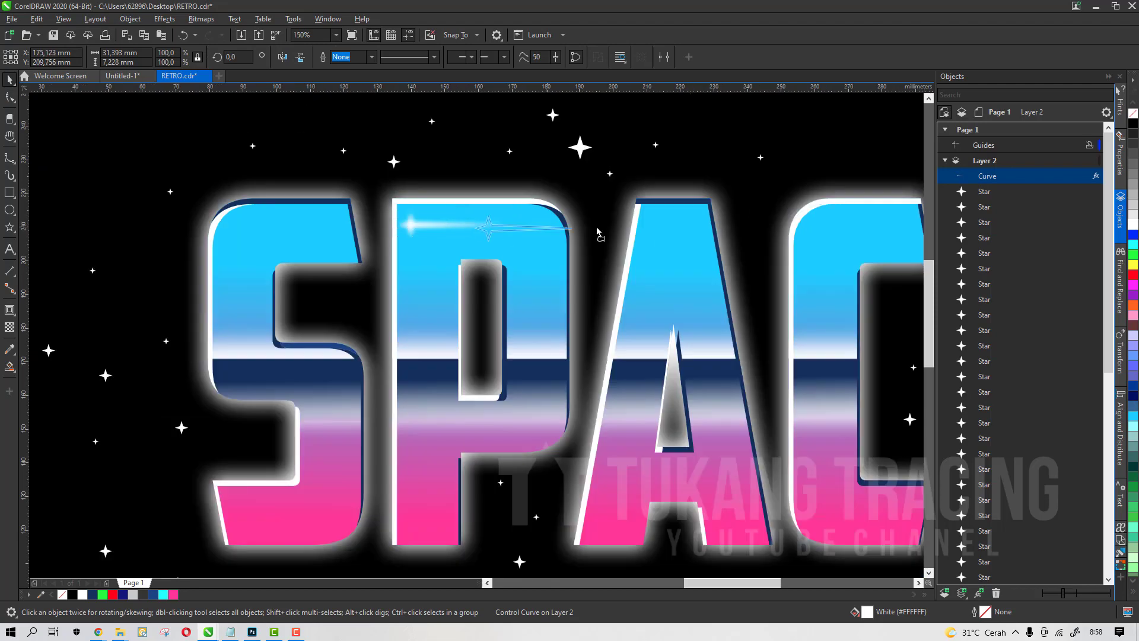
scroll(600, 221, down, 1)
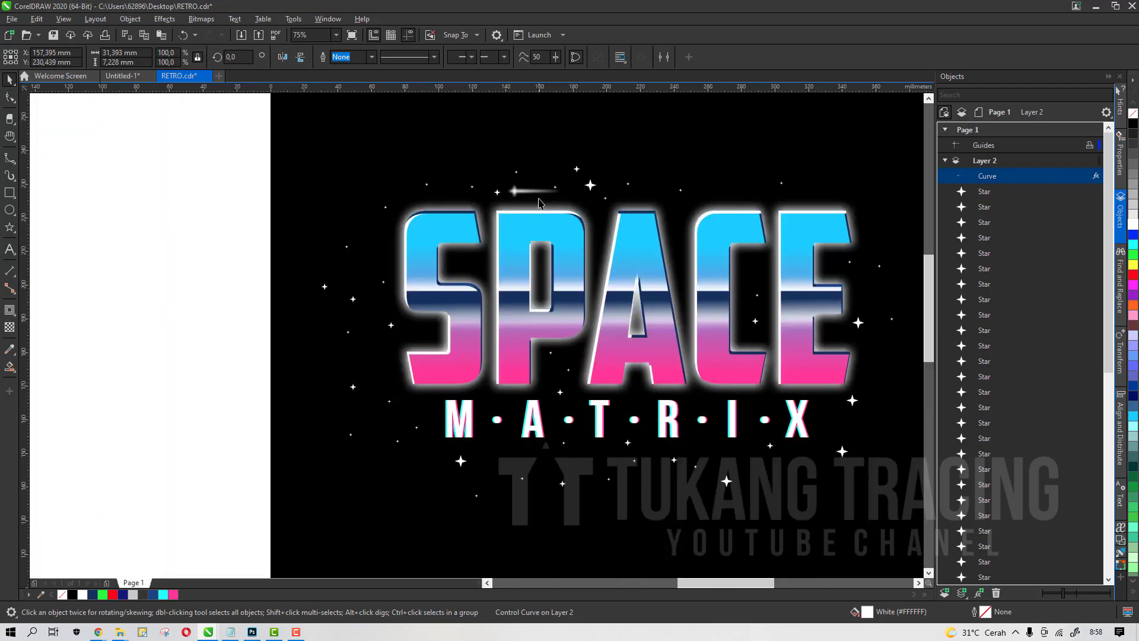
Move the shooting star onto the S and rotate it about 21°
scroll(539, 200, up, 1)
mouse_move(532, 183)
mouse_down()
mouse_move(450, 205)
mouse_move(362, 189)
mouse_move(354, 264)
mouse_move(317, 234)
mouse_move(376, 315)
mouse_move(300, 304)
mouse_move(337, 288)
mouse_move(298, 290)
mouse_move(310, 290)
mouse_up()
scroll(420, 177, down, 3)
scroll(422, 188, up, 3)
scroll(316, 233, down, 1)
scroll(376, 315, up, 1)
scroll(301, 304, down, 1)
click(302, 304)
scroll(282, 309, up, 1)
click(287, 309)
scroll(295, 290, down, 1)
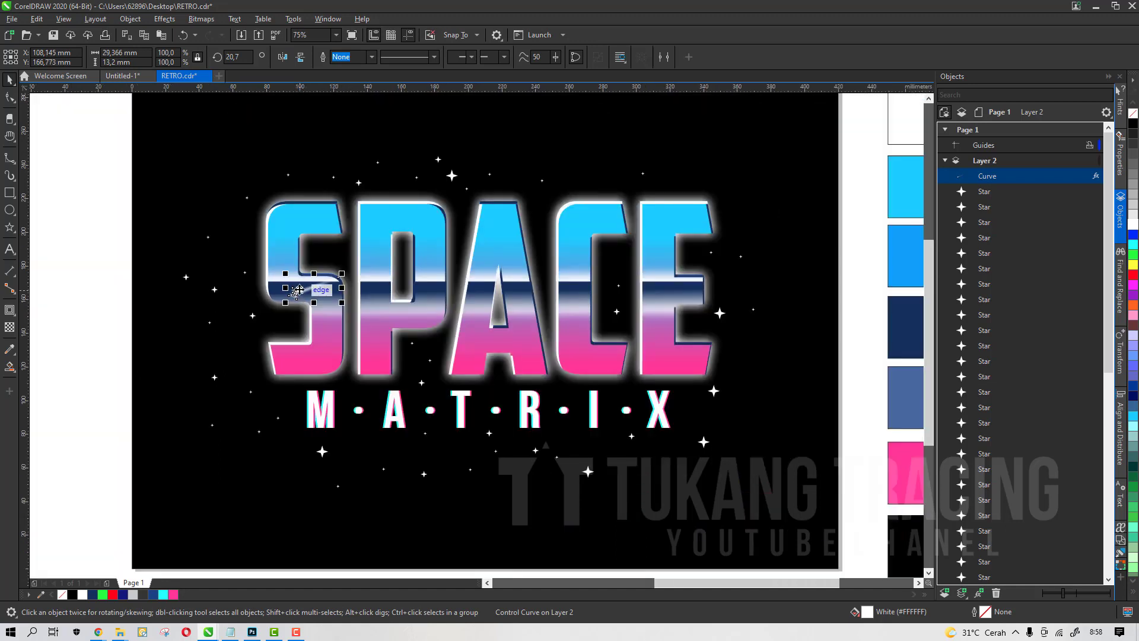
Duplicate the shooting star twice, placing copies on the top of the E and the bottom of the A
key(KP_Add)
drag(461, 346, 687, 217)
key(KP_Add)
click(817, 244)
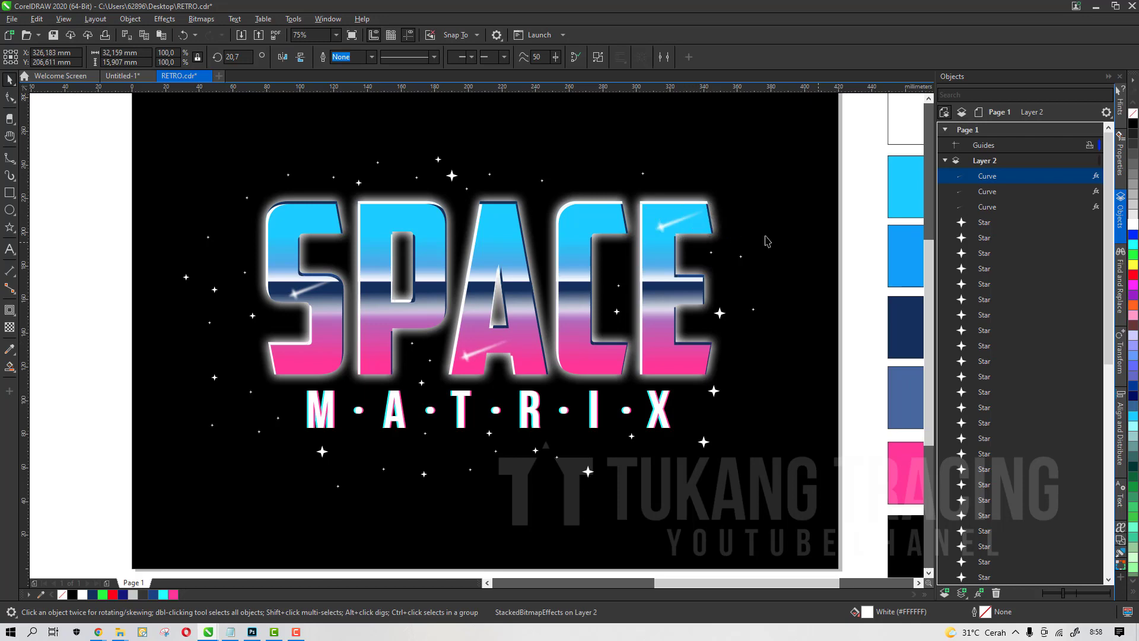
Nudge the shooting star on the E slightly to the left
click(660, 228)
key(Down)
key(Down)
key(Left)
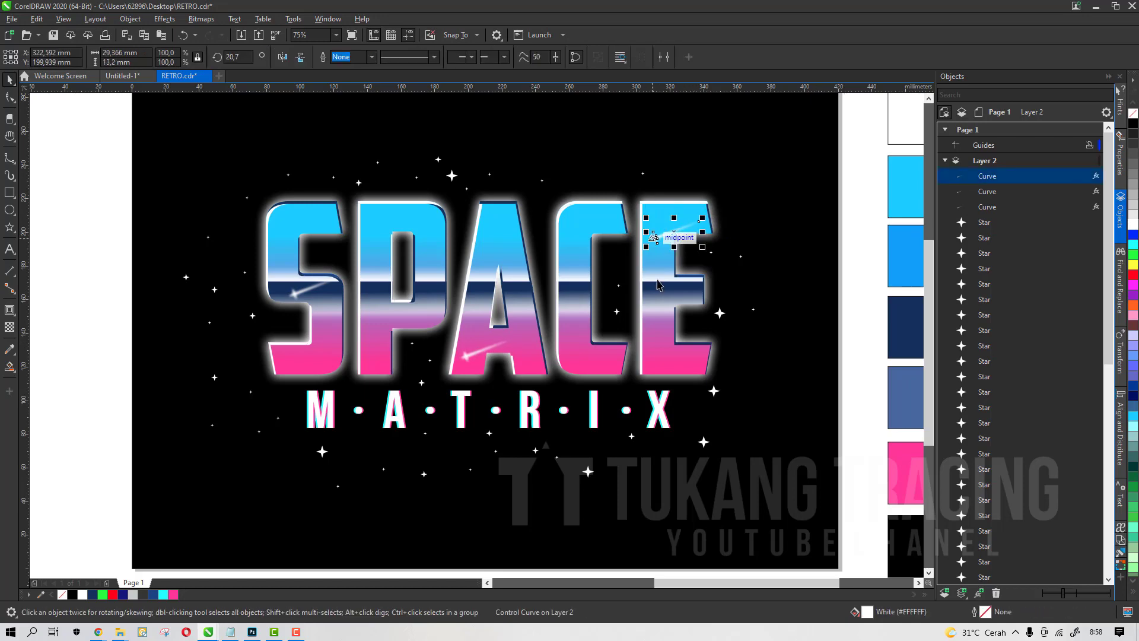
scroll(674, 231, up, 1)
key(Up)
key(Up)
scroll(618, 234, down, 1)
click(697, 308)
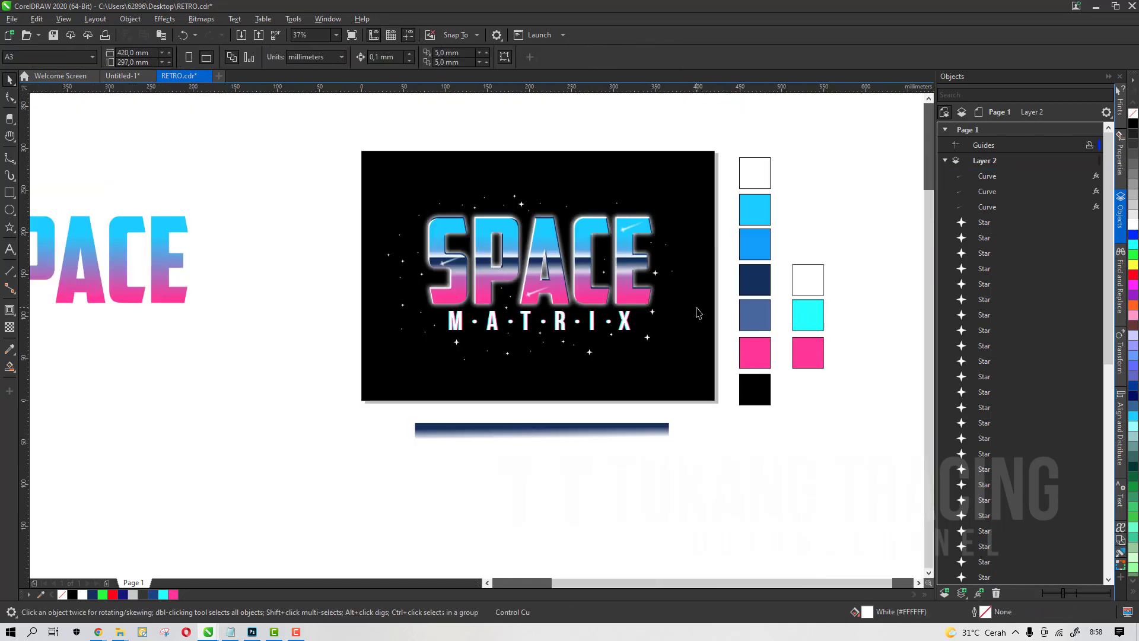
Select the three shooting stars and group them together
scroll(584, 246, up, 1)
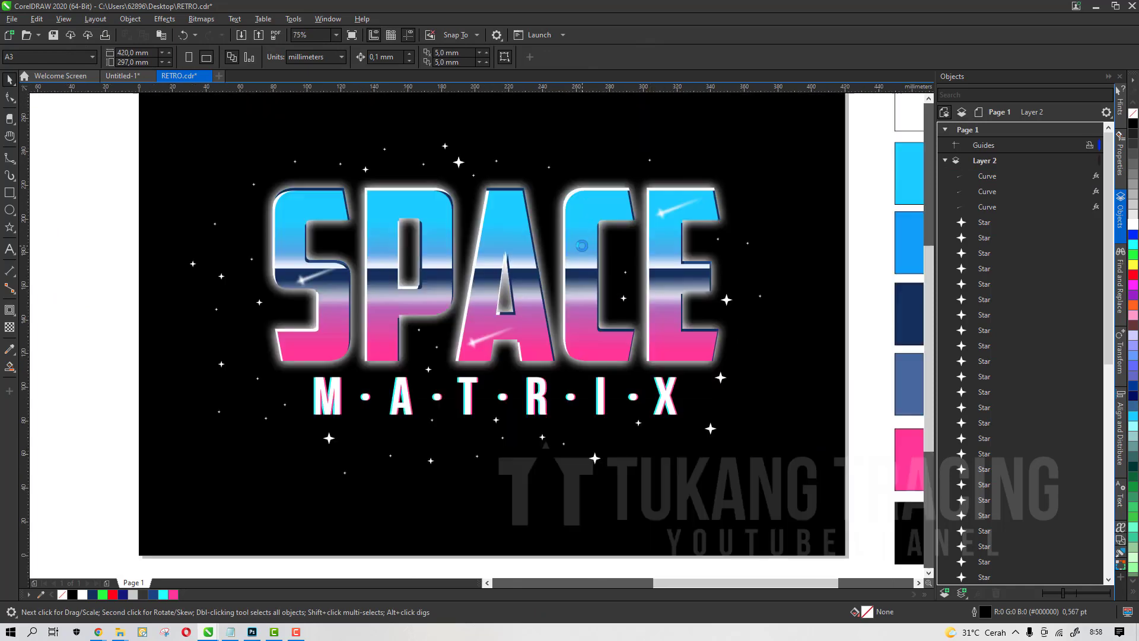
click(481, 348)
scroll(481, 348, up, 1)
click(366, 275)
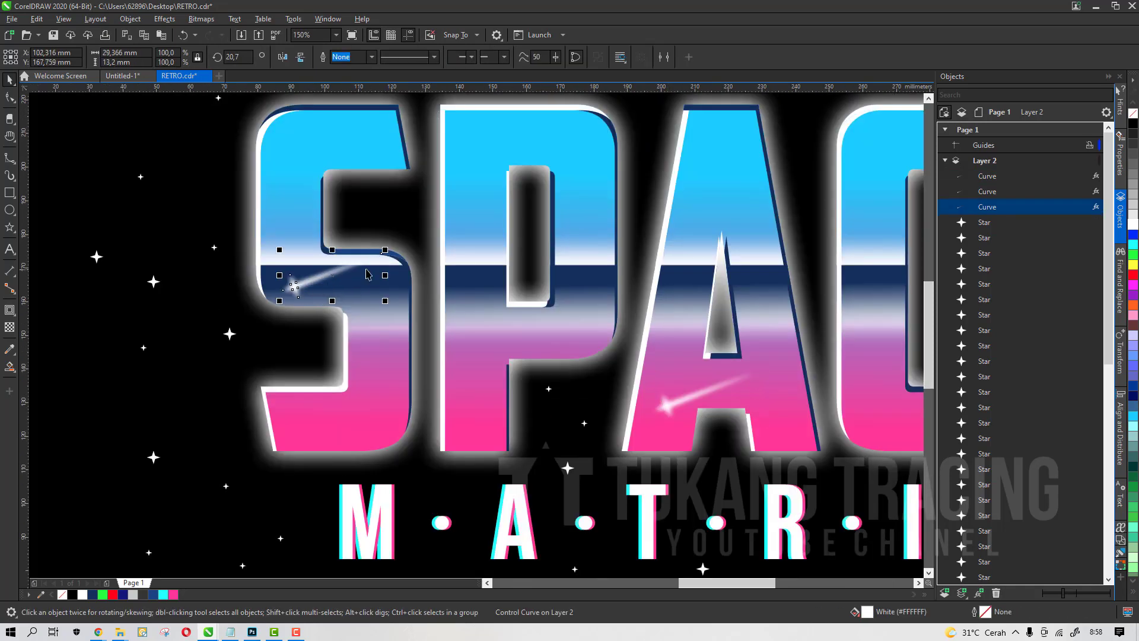
scroll(515, 376, down, 2)
click(514, 375)
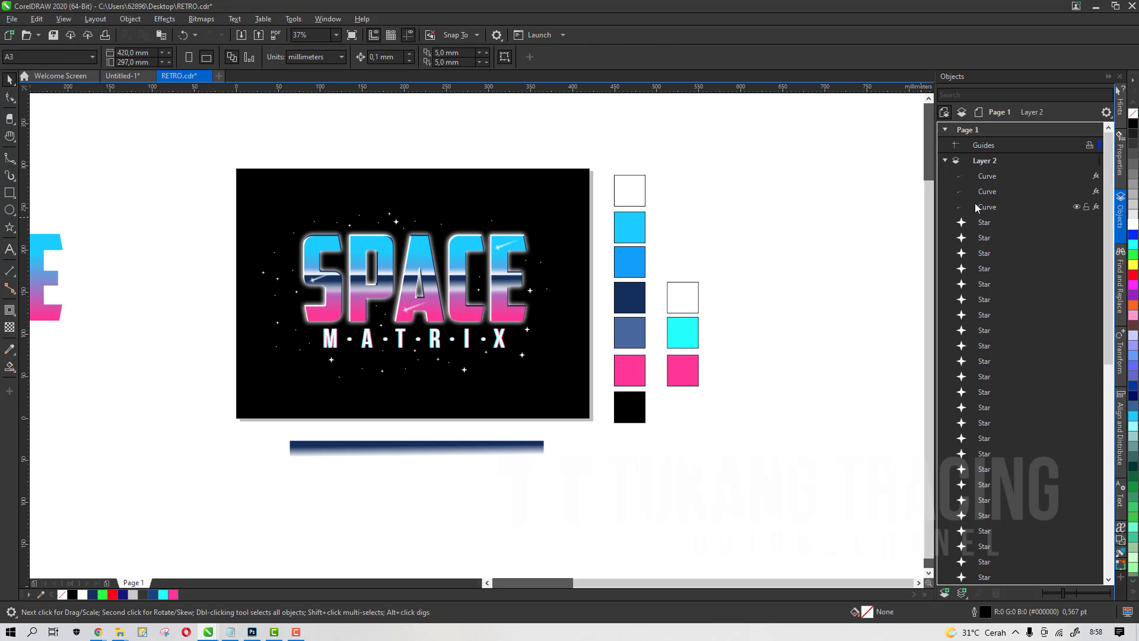
click(976, 207)
shift+click(985, 176)
scroll(455, 283, up, 1)
key(ctrl+g)
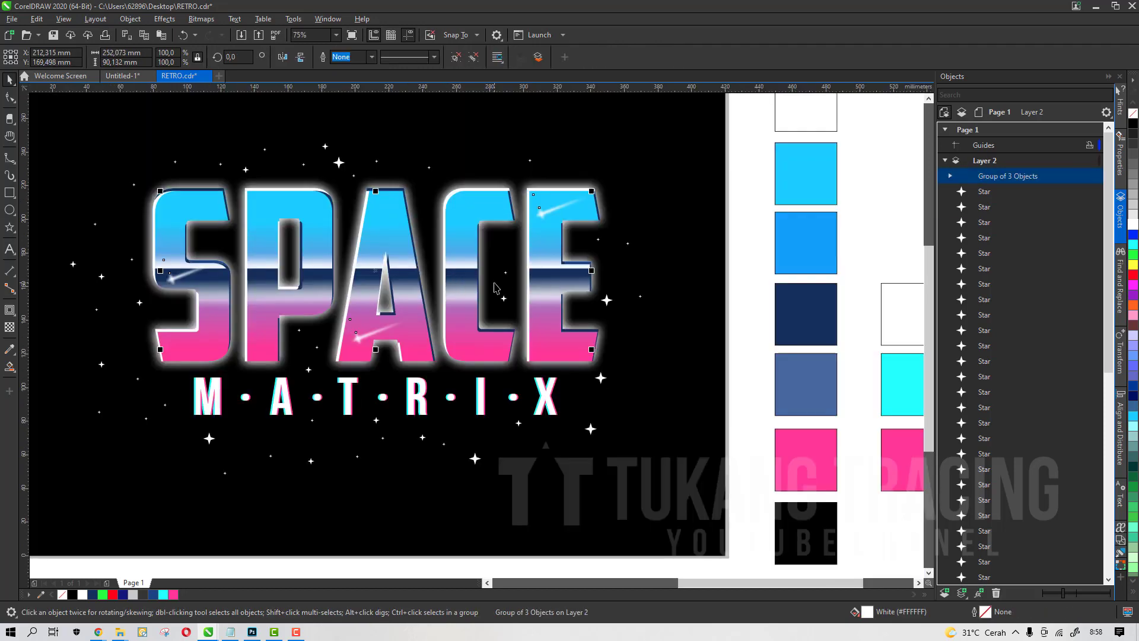
scroll(496, 288, down, 1)
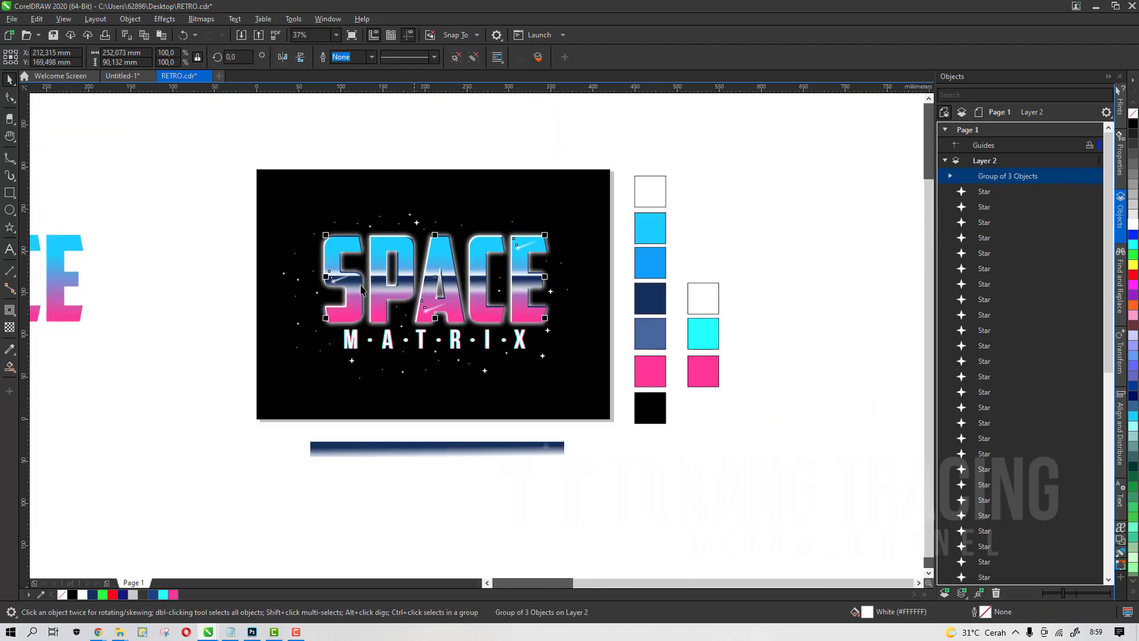
scroll(362, 290, up, 1)
drag(422, 258, 423, 238)
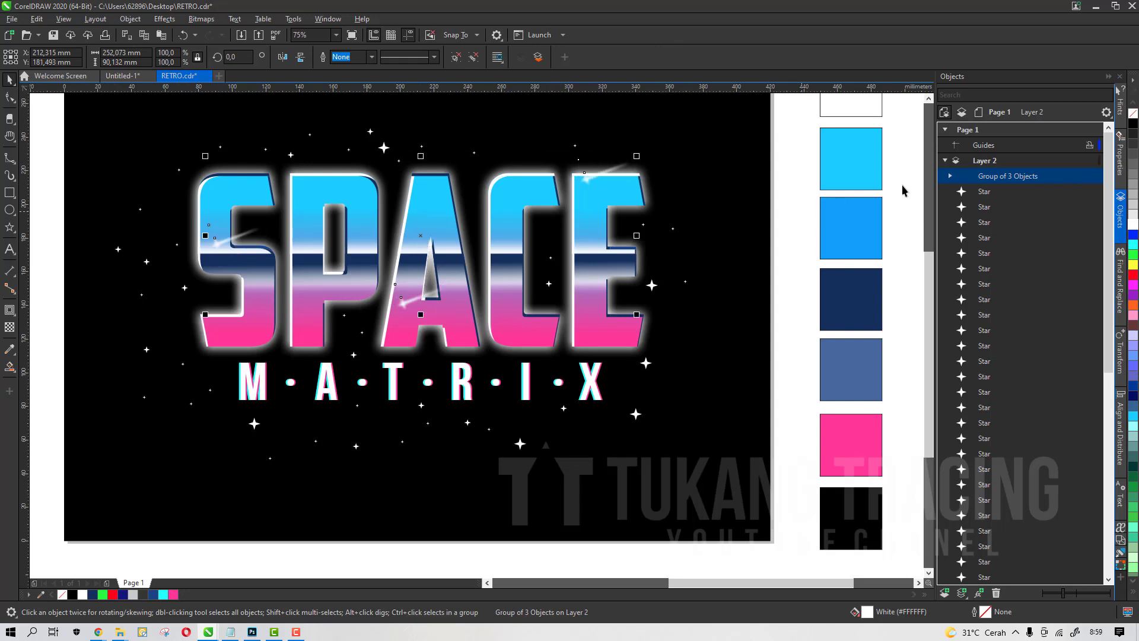
key(ctrl+z)
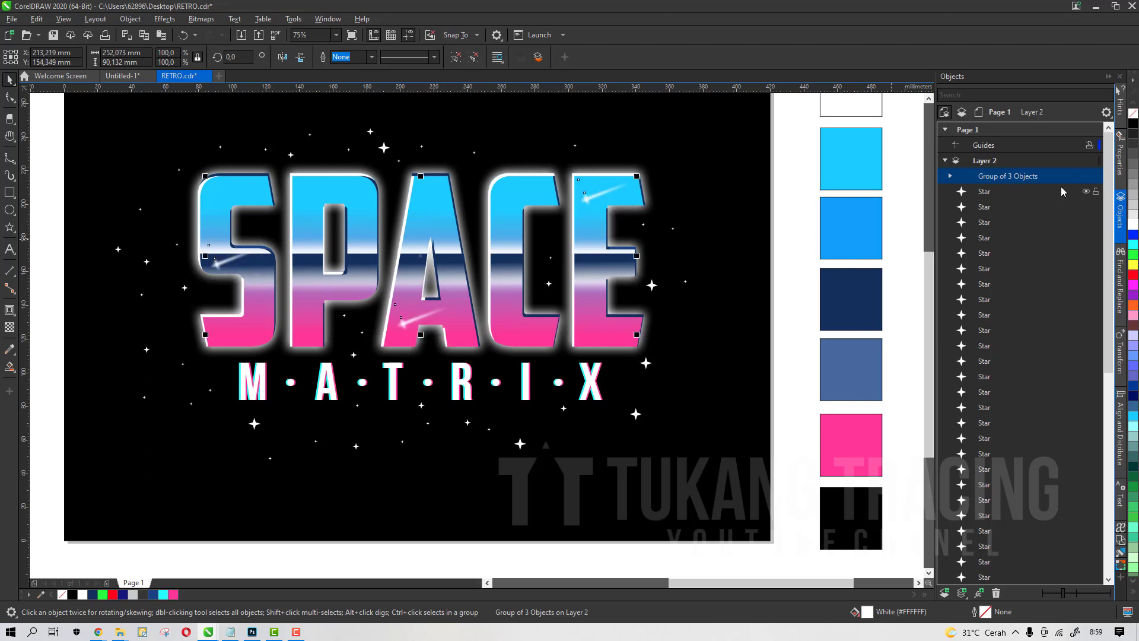
Hide the group of three shooting stars
click(1085, 177)
scroll(468, 278, down, 3)
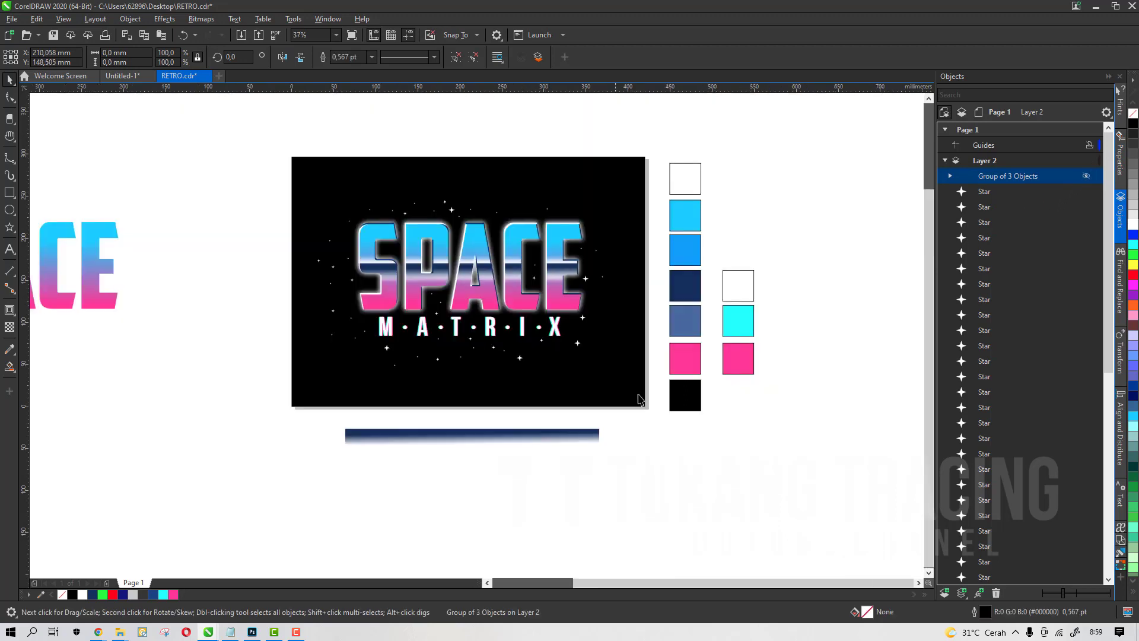
scroll(473, 280, up, 3)
scroll(446, 267, down, 5)
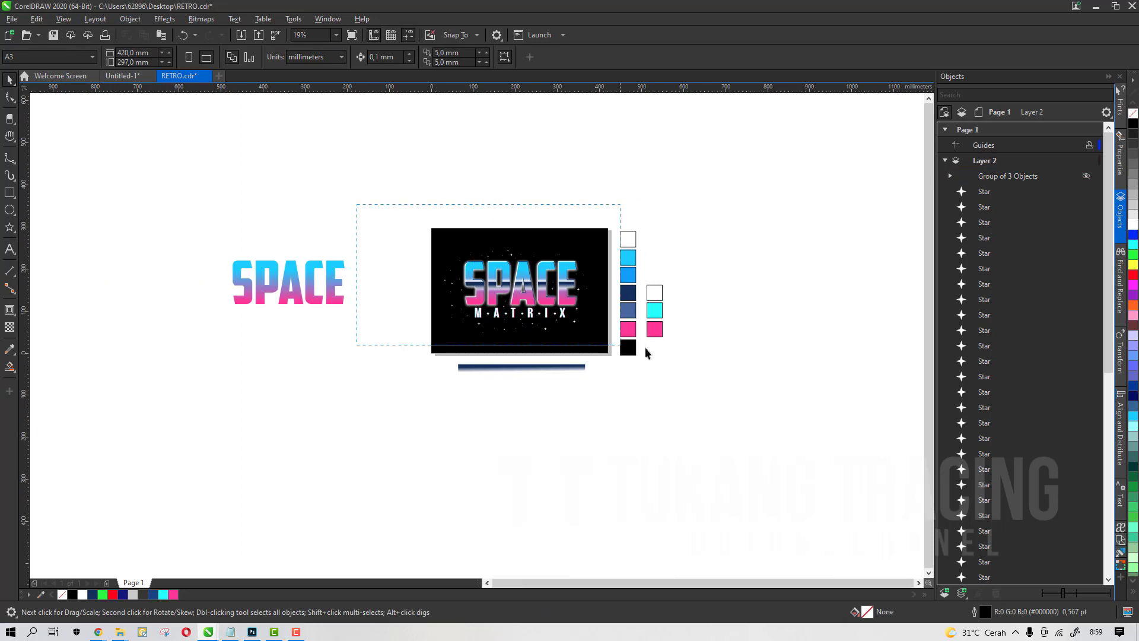
drag(645, 353, 629, 352)
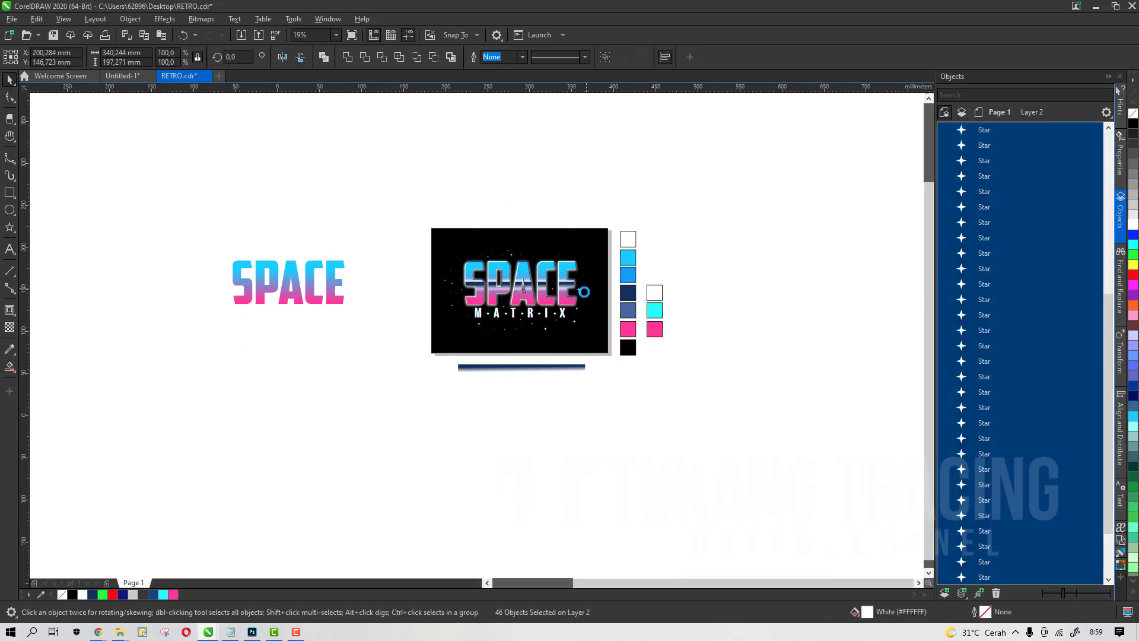
scroll(584, 292, up, 2)
drag(444, 290, 449, 250)
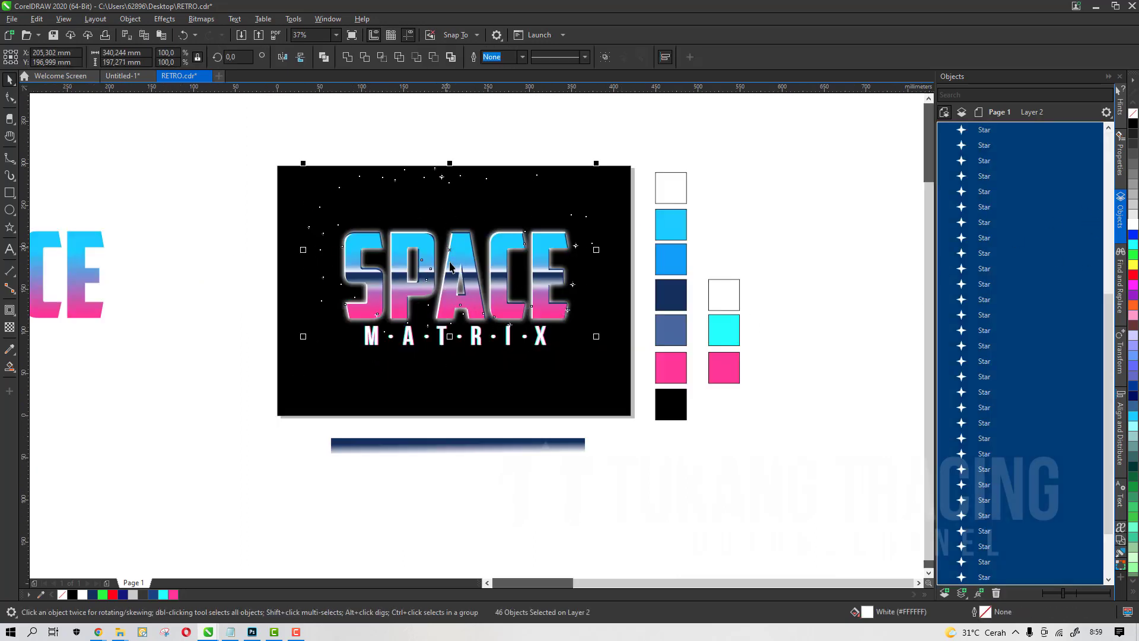
key(ctrl+z)
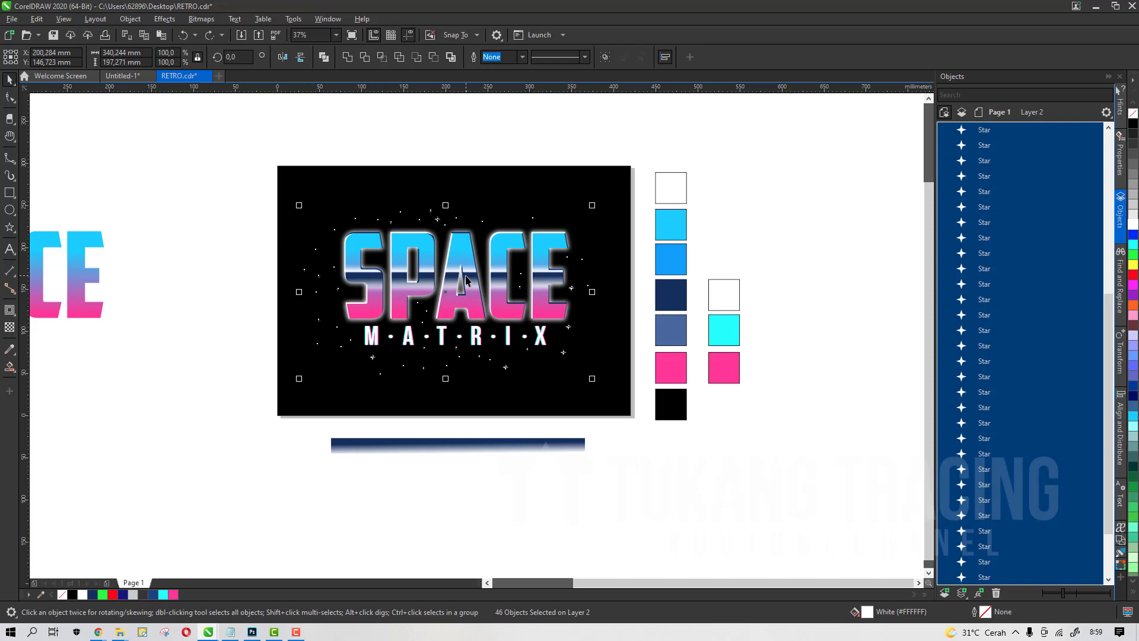
Move the small star left of the S slightly to the right
scroll(458, 277, up, 2)
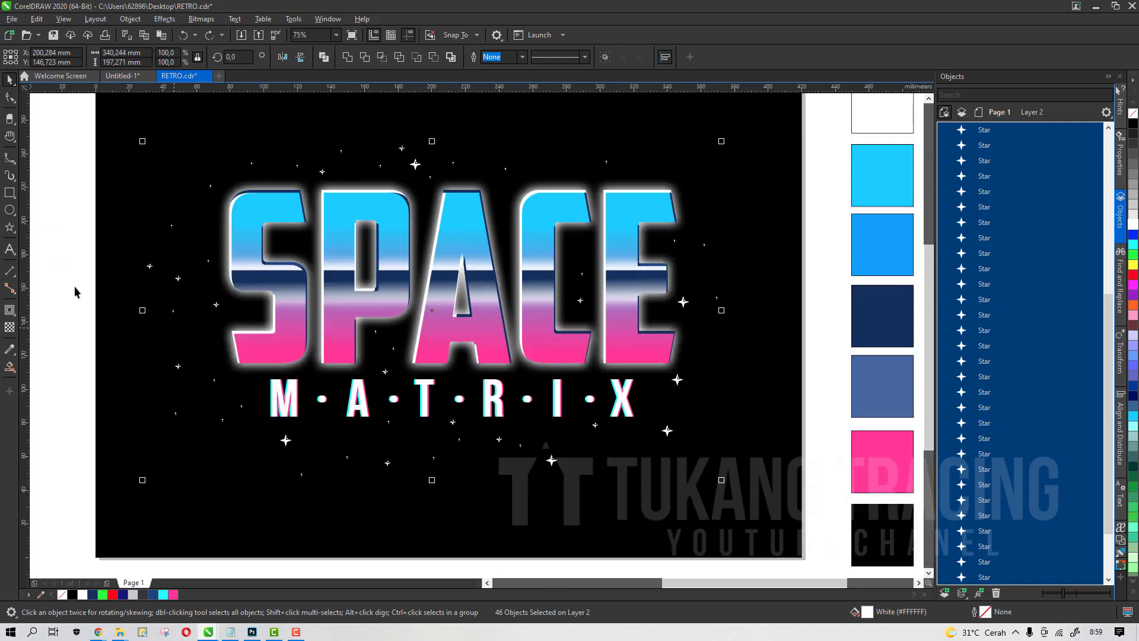
click(149, 266)
drag(150, 266, 174, 260)
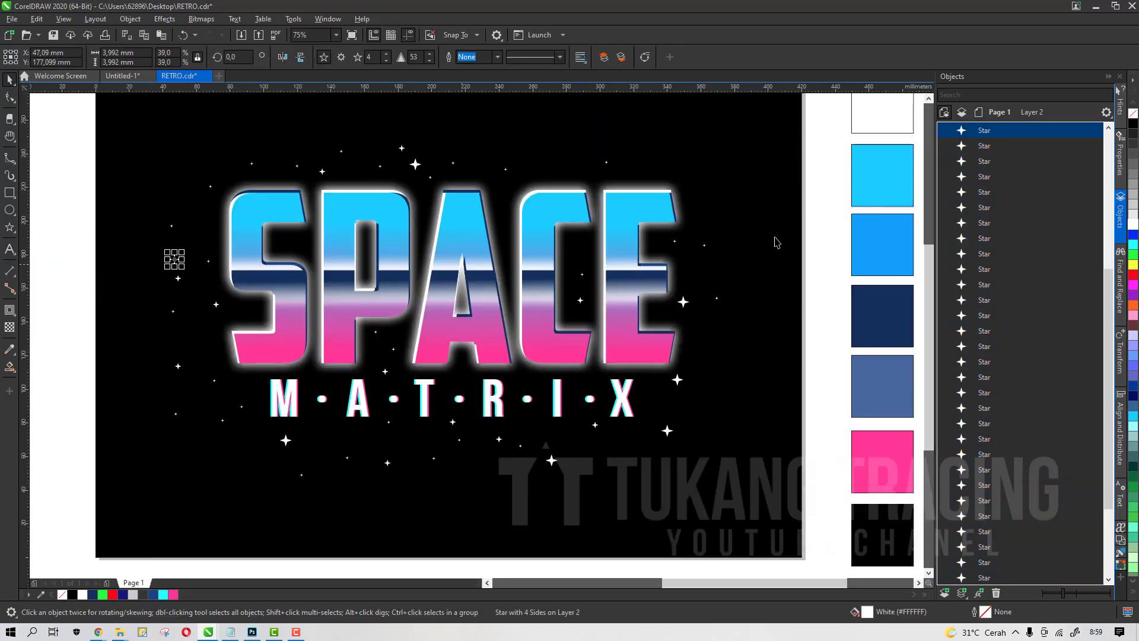
Select all the background stars in the artwork and group them together
scroll(1083, 201, up, 6)
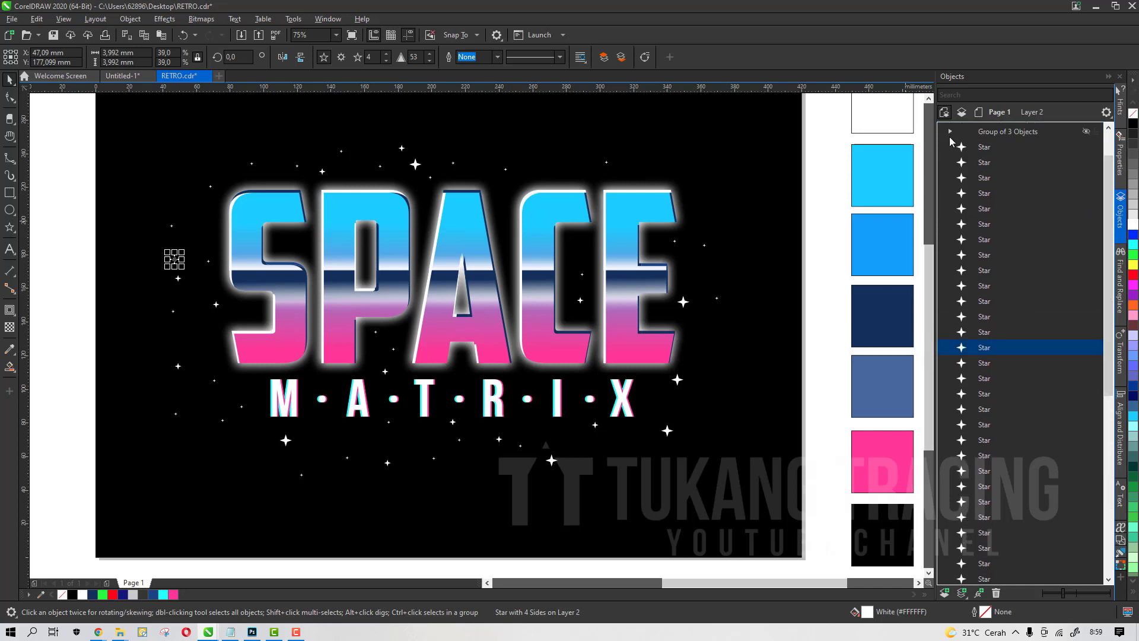
click(946, 161)
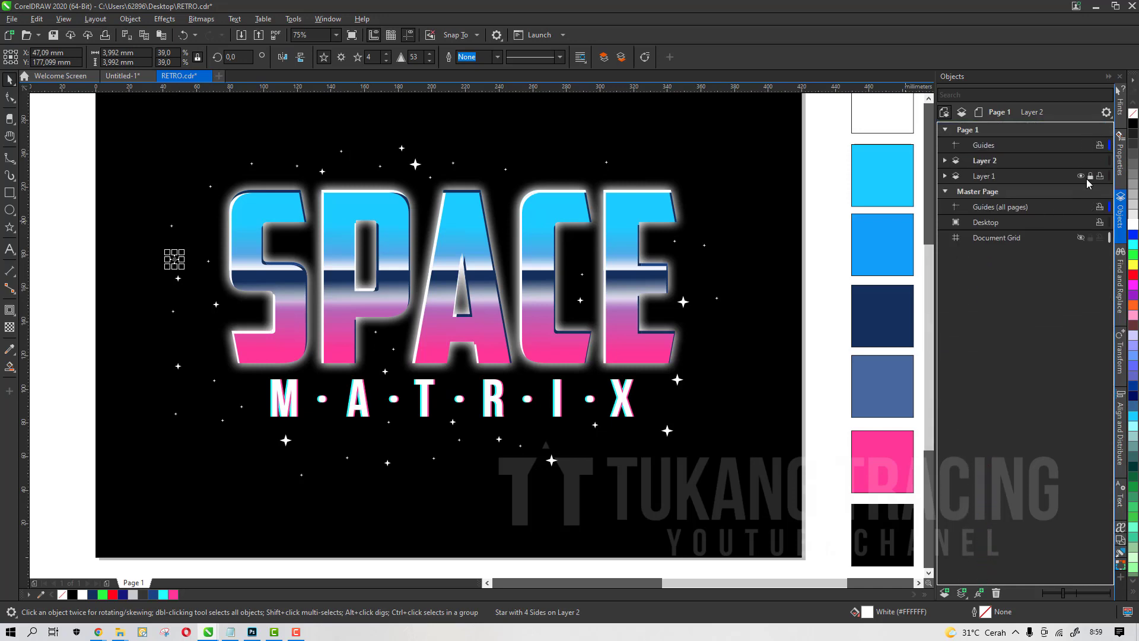
scroll(603, 290, down, 2)
drag(305, 158, 723, 425)
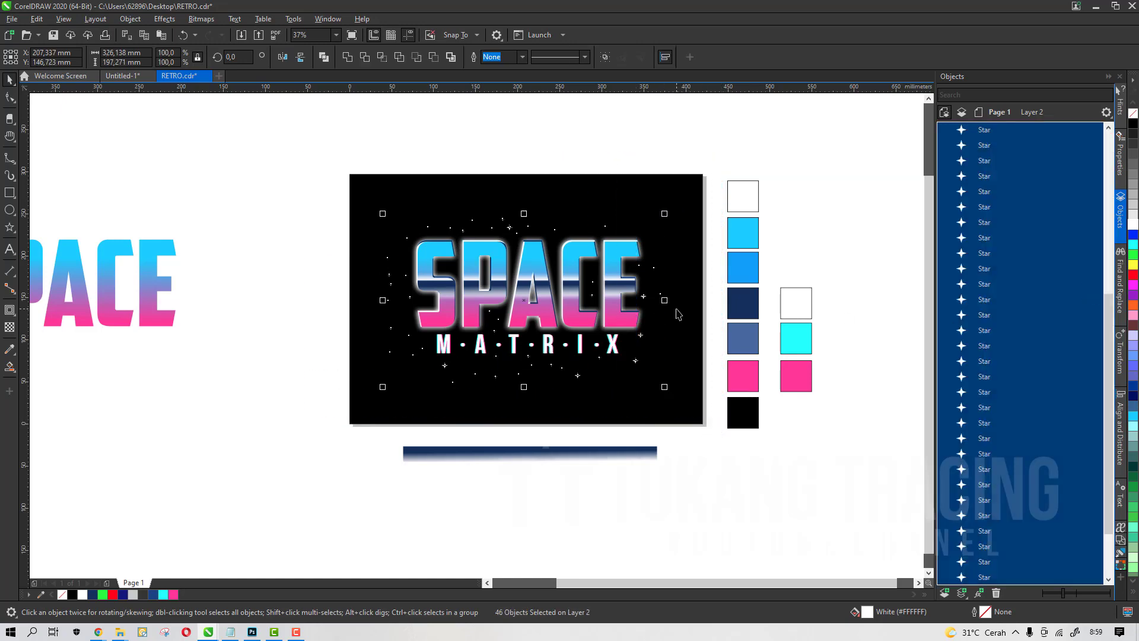
key(ctrl+g)
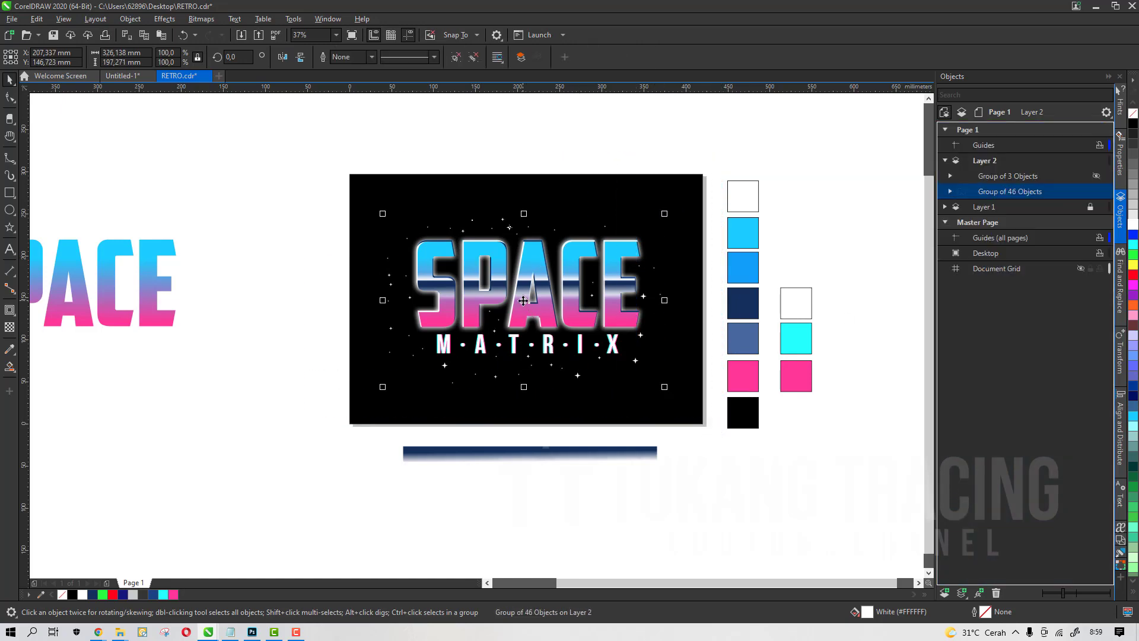
drag(524, 301, 385, 303)
key(ctrl+z)
scroll(522, 279, up, 2)
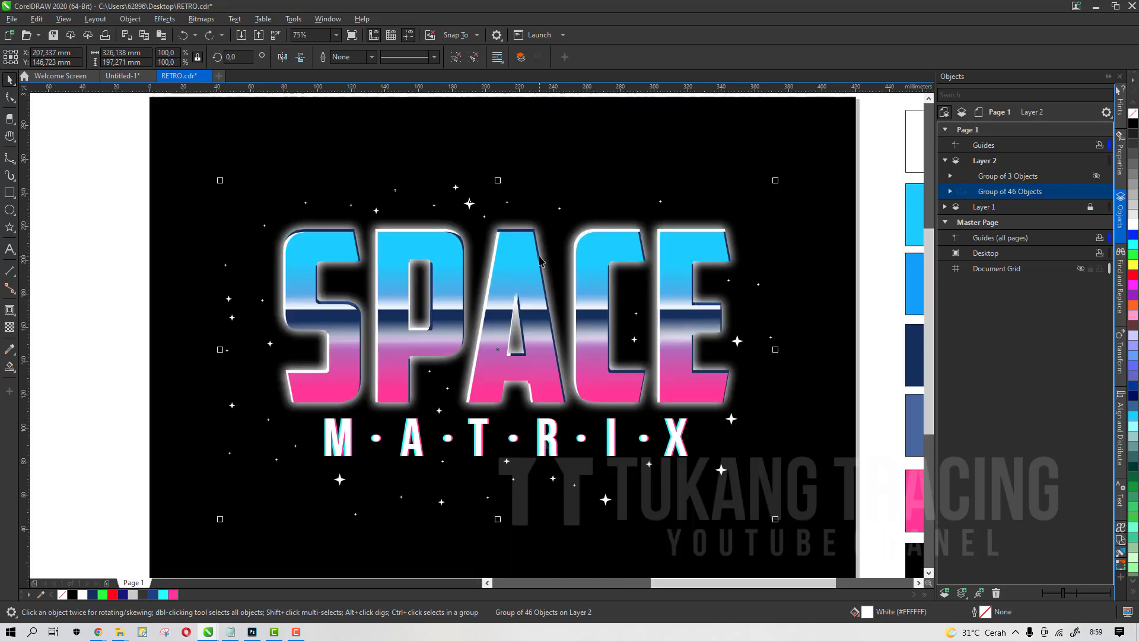
Make Layer 1 the active layer and expand its contents in the object list
scroll(580, 414, down, 2)
scroll(848, 288, up, 2)
click(849, 288)
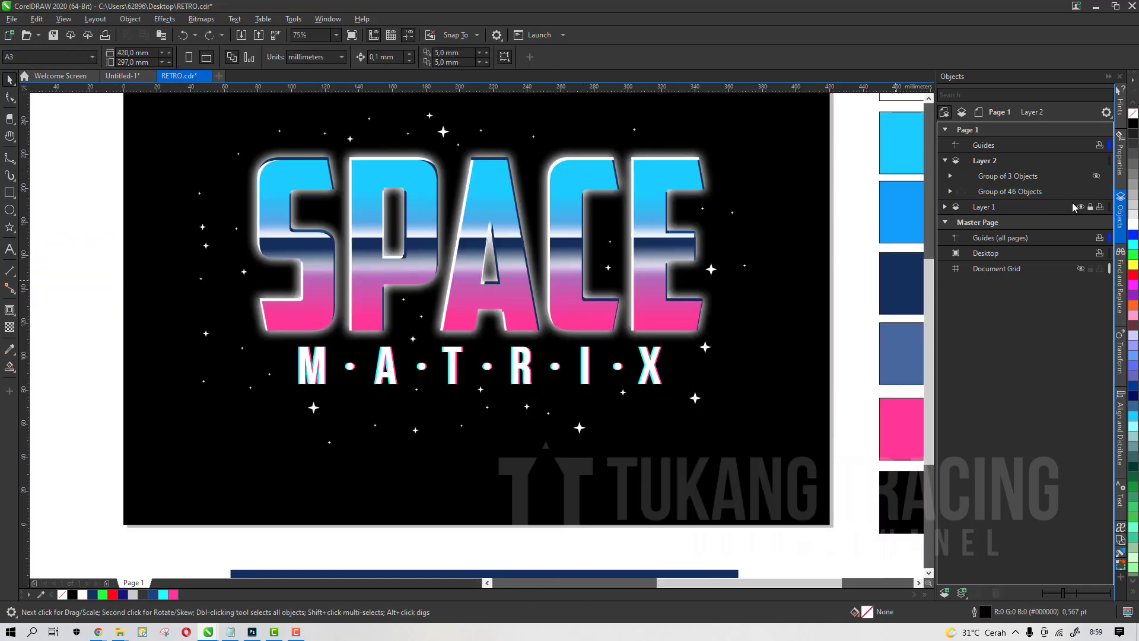
click(985, 209)
click(945, 206)
scroll(596, 285, down, 2)
scroll(592, 274, up, 1)
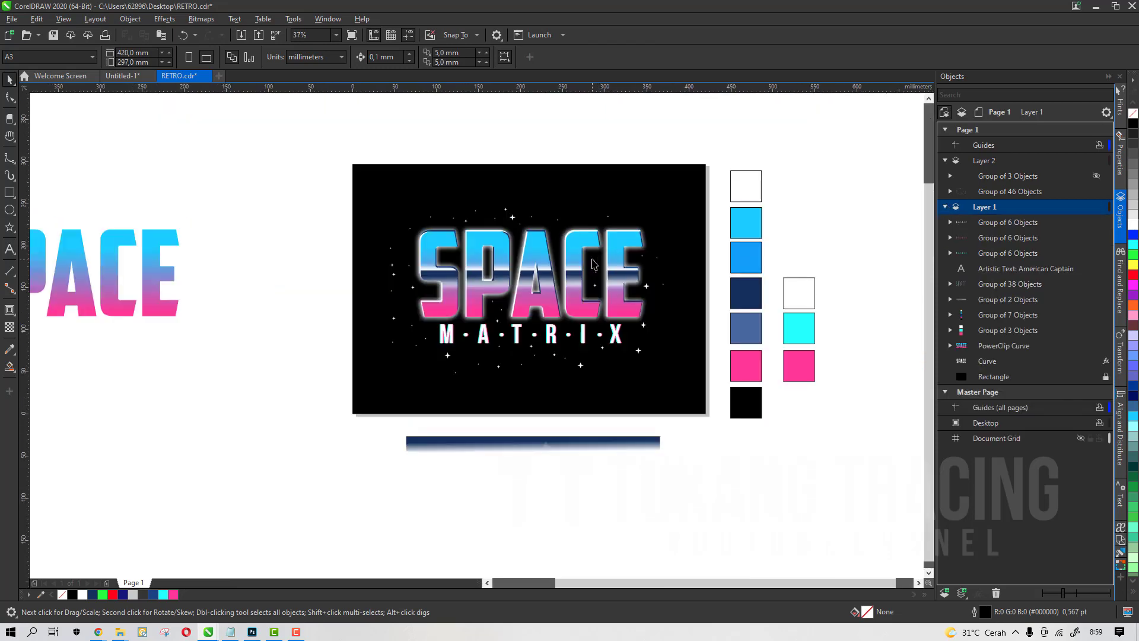
scroll(520, 346, up, 1)
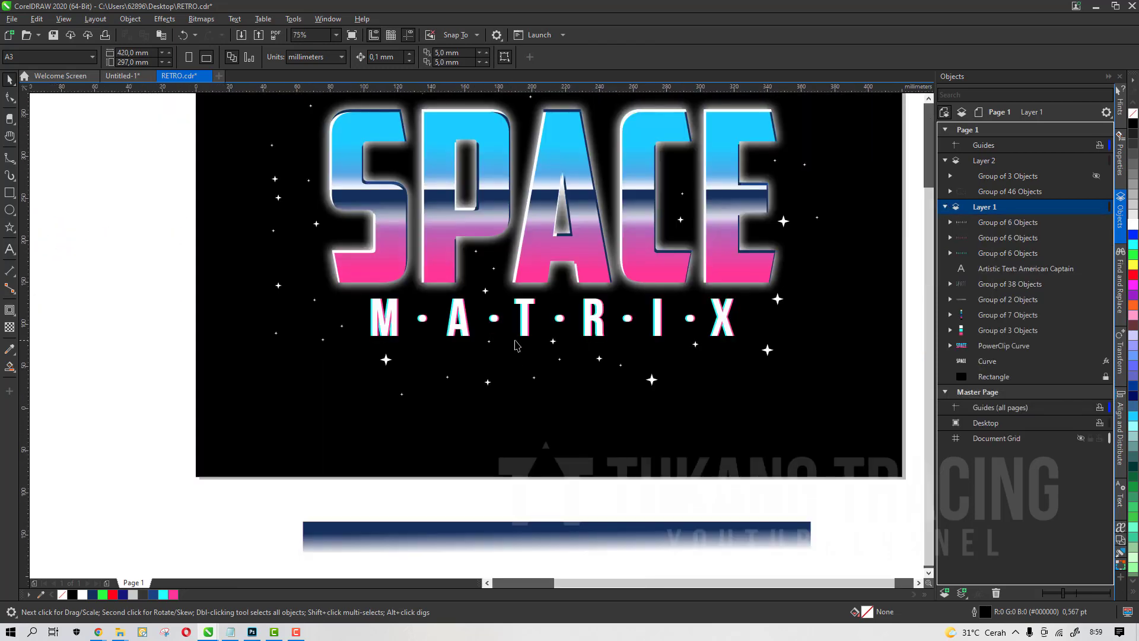
scroll(523, 343, down, 2)
scroll(538, 332, up, 1)
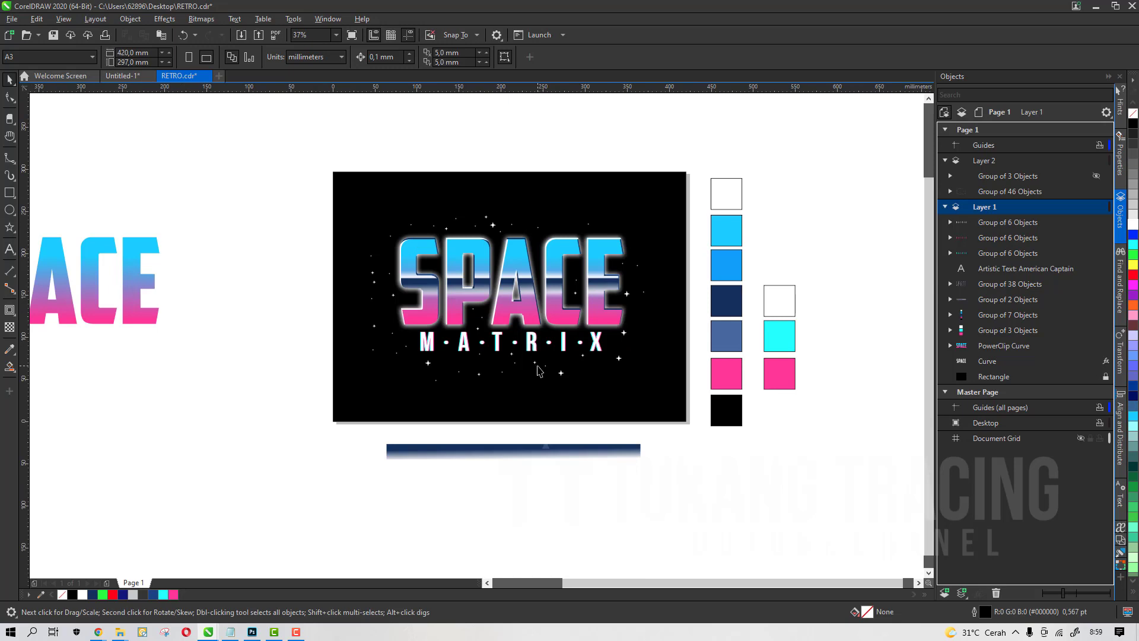
scroll(543, 339, down, 2)
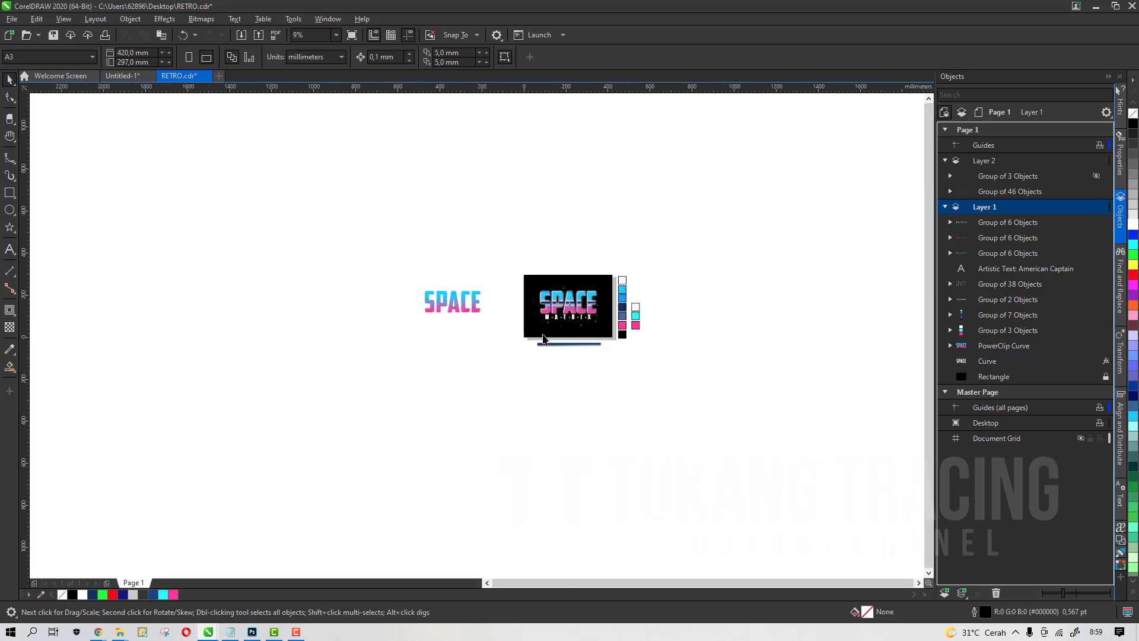
Switch to the Untitled-1 document and examine the two envelope-distorted grid curves
click(123, 76)
click(275, 284)
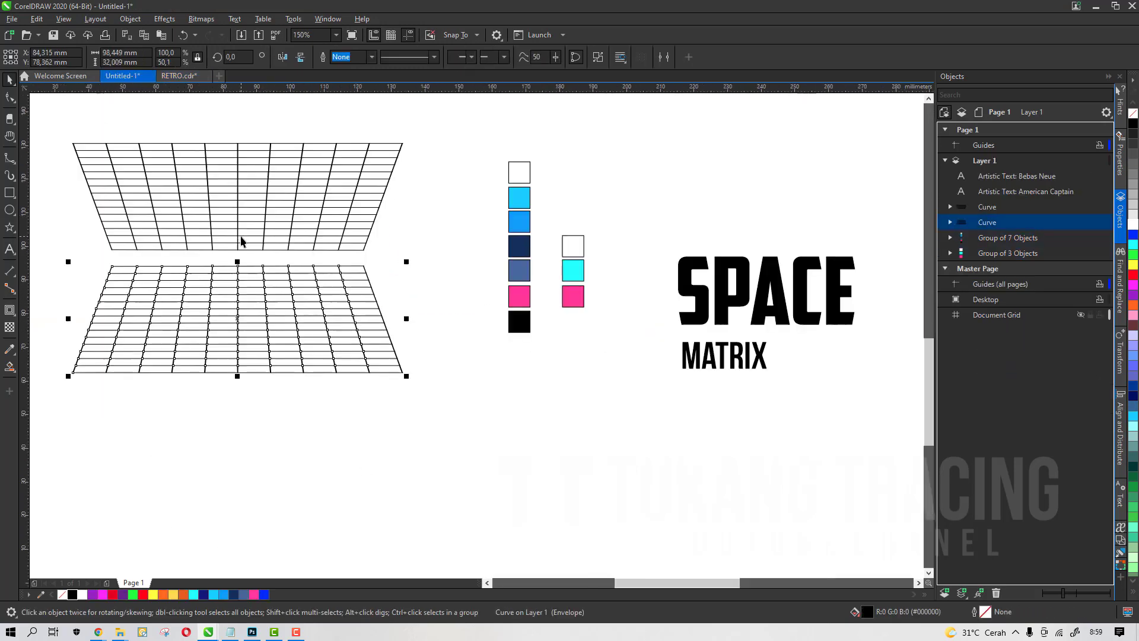
click(318, 333)
click(317, 330)
scroll(368, 284, up, 2)
scroll(390, 281, down, 3)
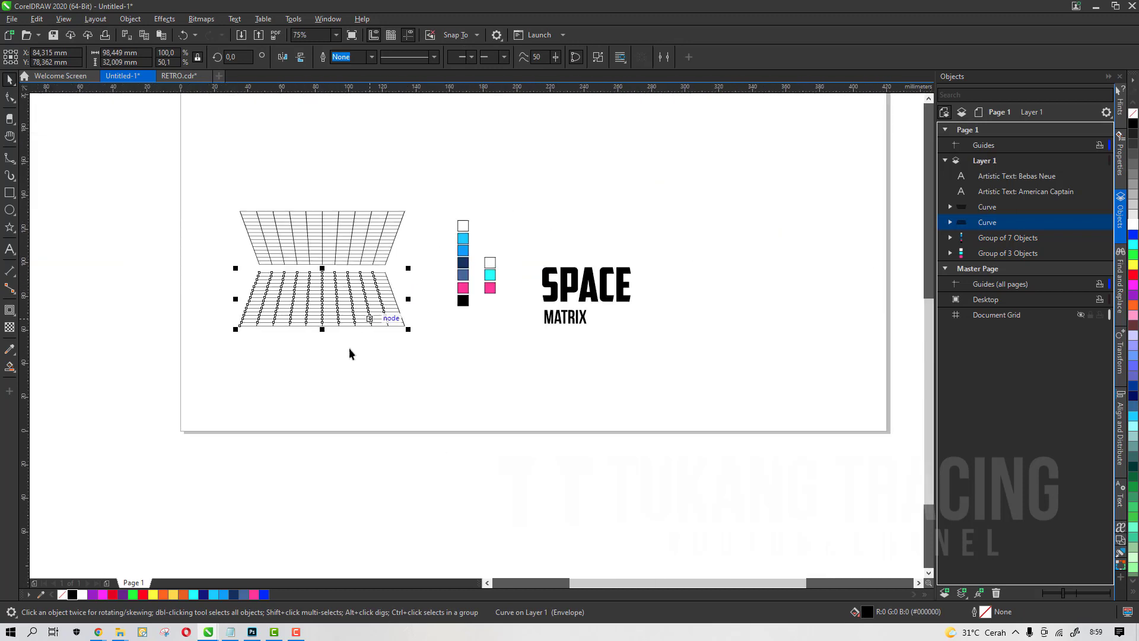
click(349, 348)
scroll(341, 287, up, 1)
click(341, 286)
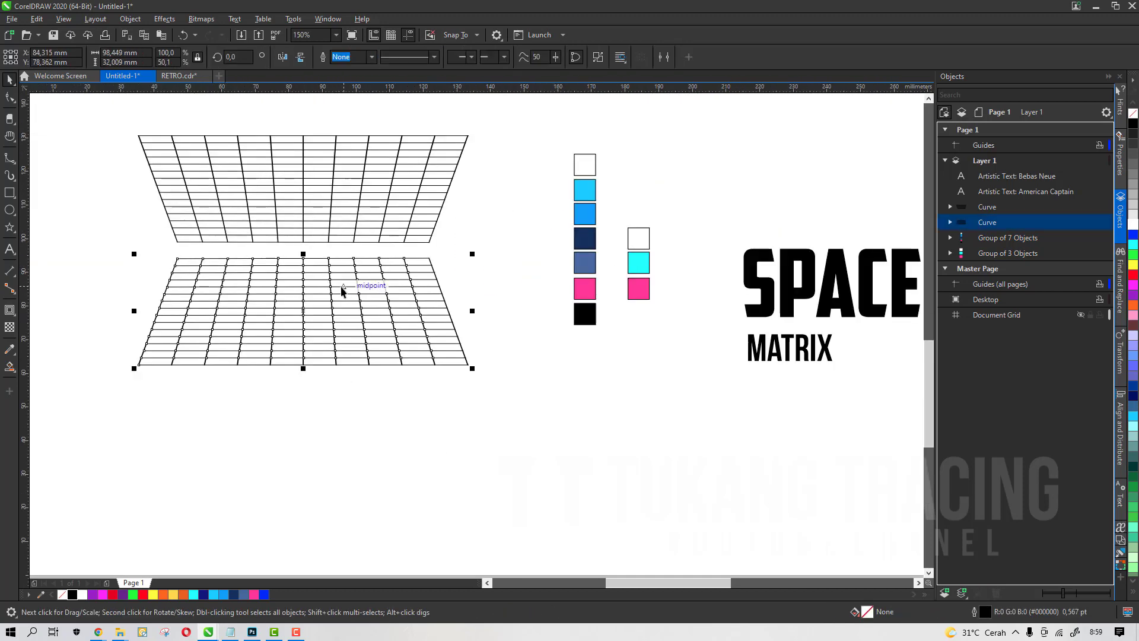
click(357, 220)
click(185, 76)
scroll(451, 284, down, 1)
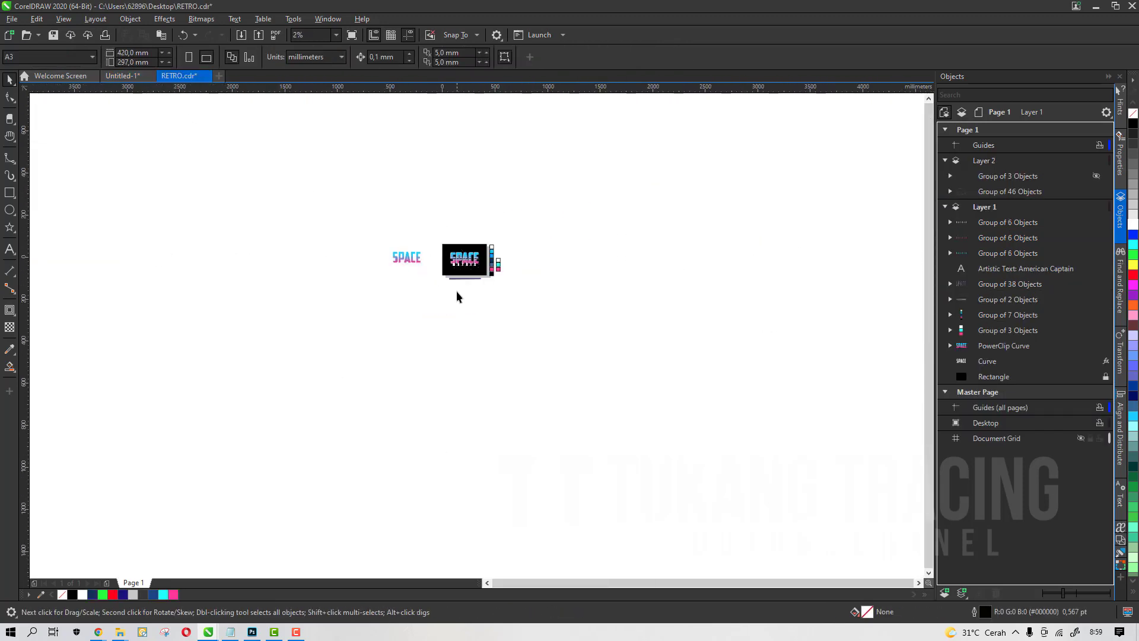
scroll(460, 295, up, 1)
click(122, 76)
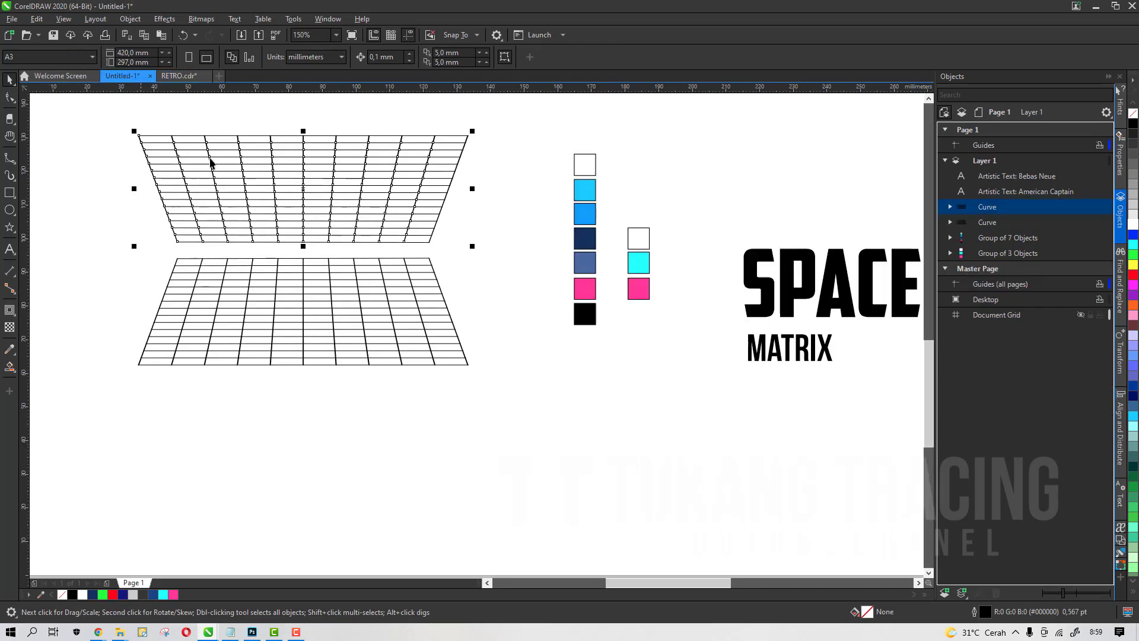
click(17, 319)
mouse_move(9, 249)
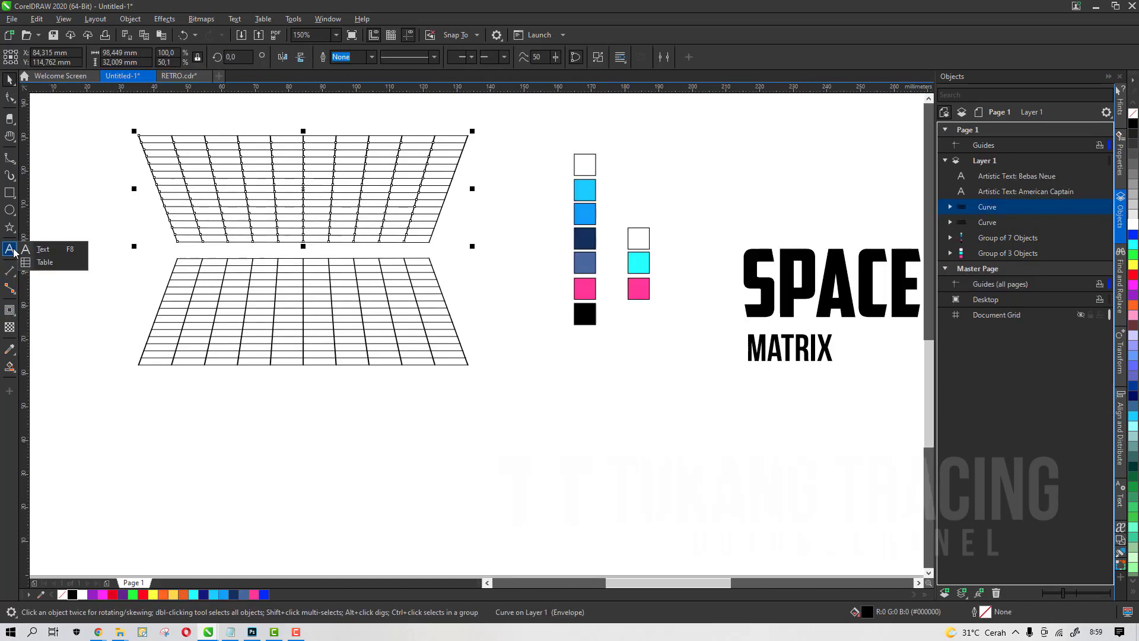
scroll(364, 322, down, 1)
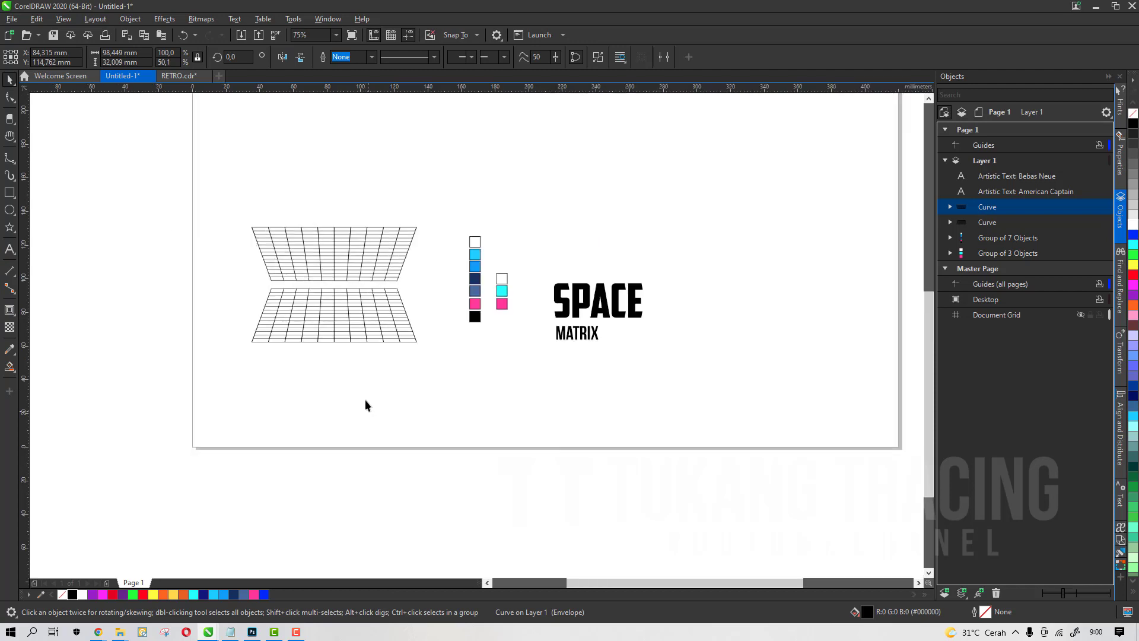
click(364, 401)
In RETRO.cdr, draw a 15-row by 10-column table about 284 × 175 mm below the artwork
click(186, 79)
scroll(386, 284, up, 2)
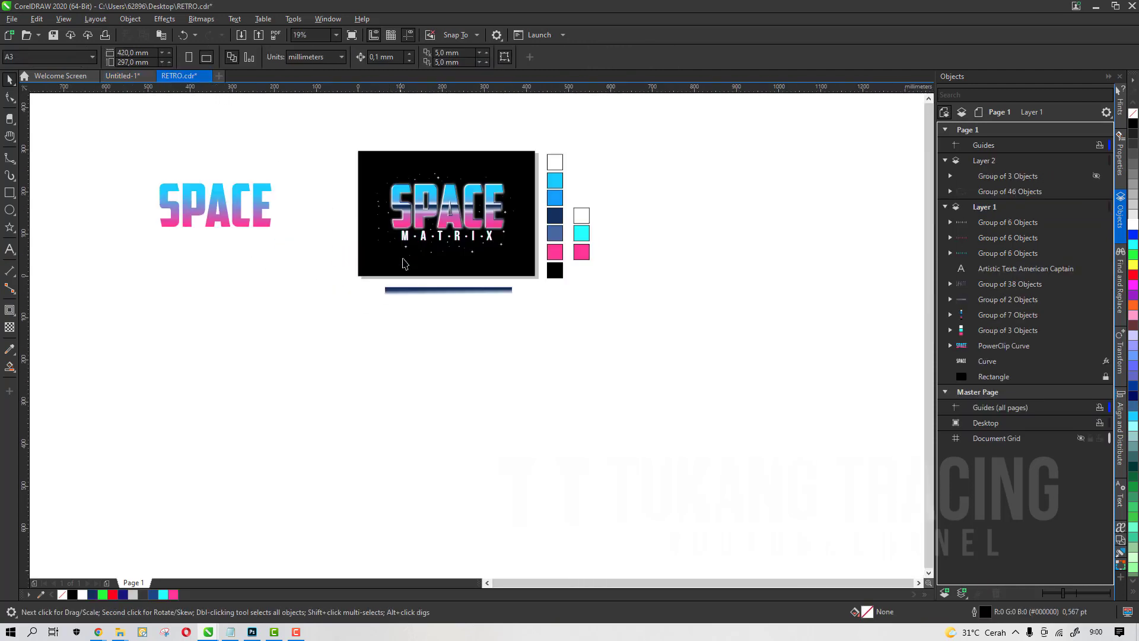
click(10, 250)
mouse_move(10, 249)
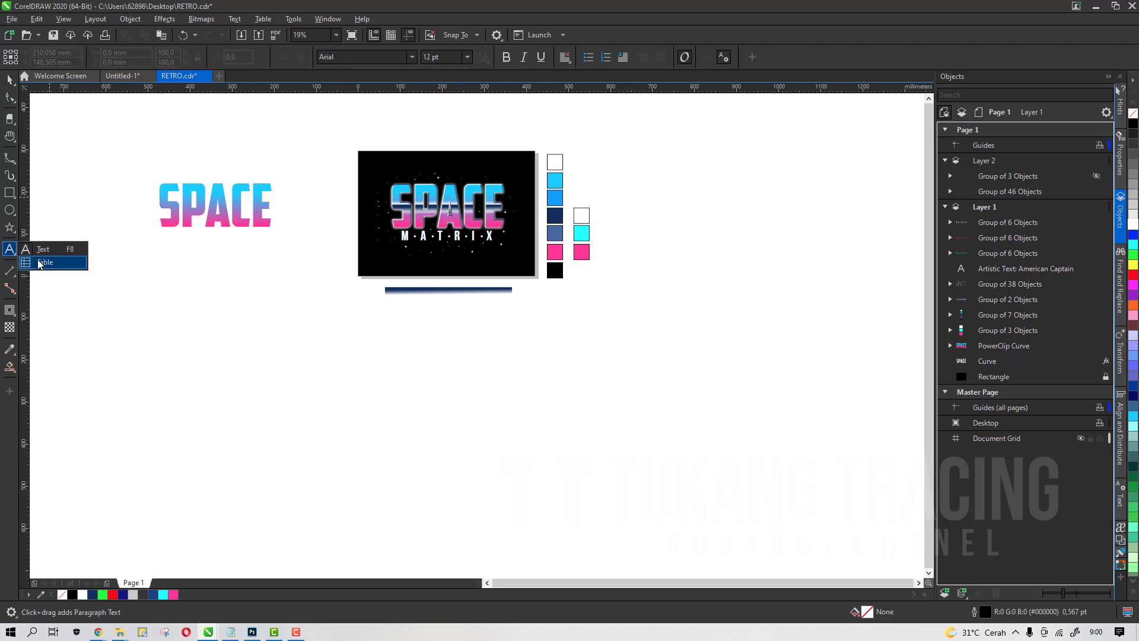
click(40, 264)
scroll(333, 275, down, 1)
scroll(331, 275, up, 2)
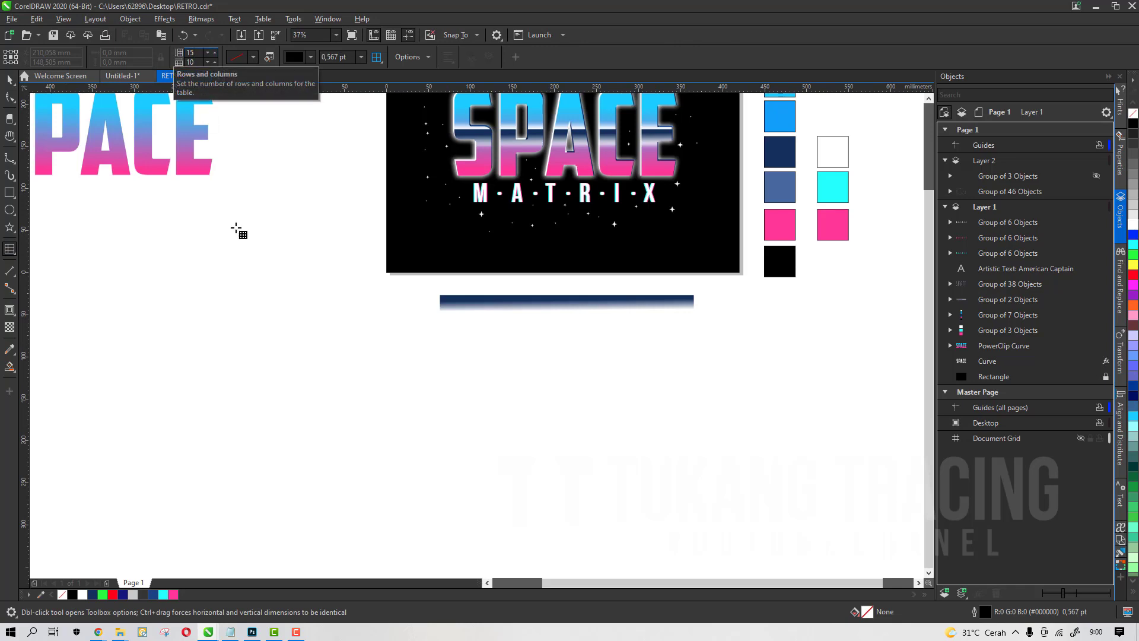
drag(263, 292, 502, 439)
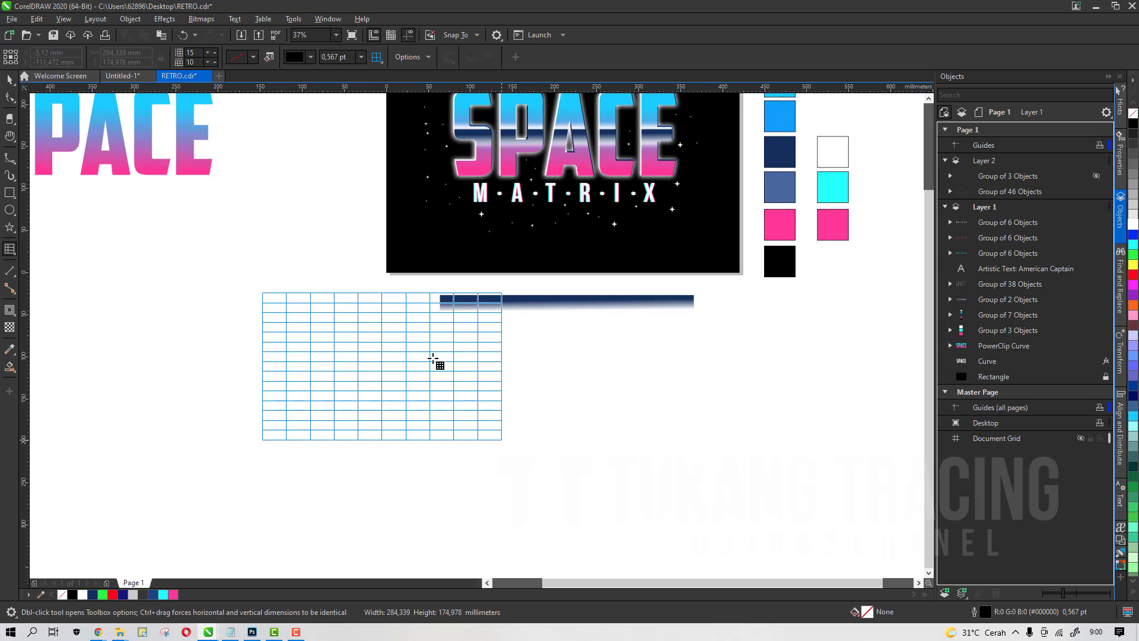
Move the table down beneath the blue gradient bar
key(space)
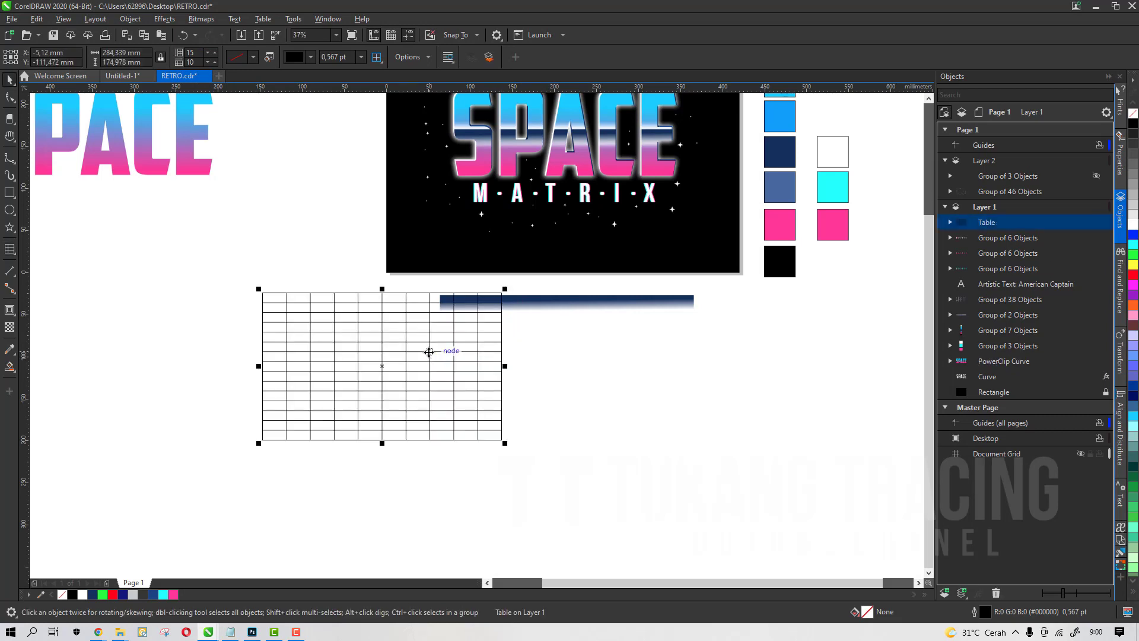
mouse_move(438, 349)
mouse_down()
mouse_move(590, 394)
mouse_move(608, 386)
mouse_move(651, 415)
mouse_up()
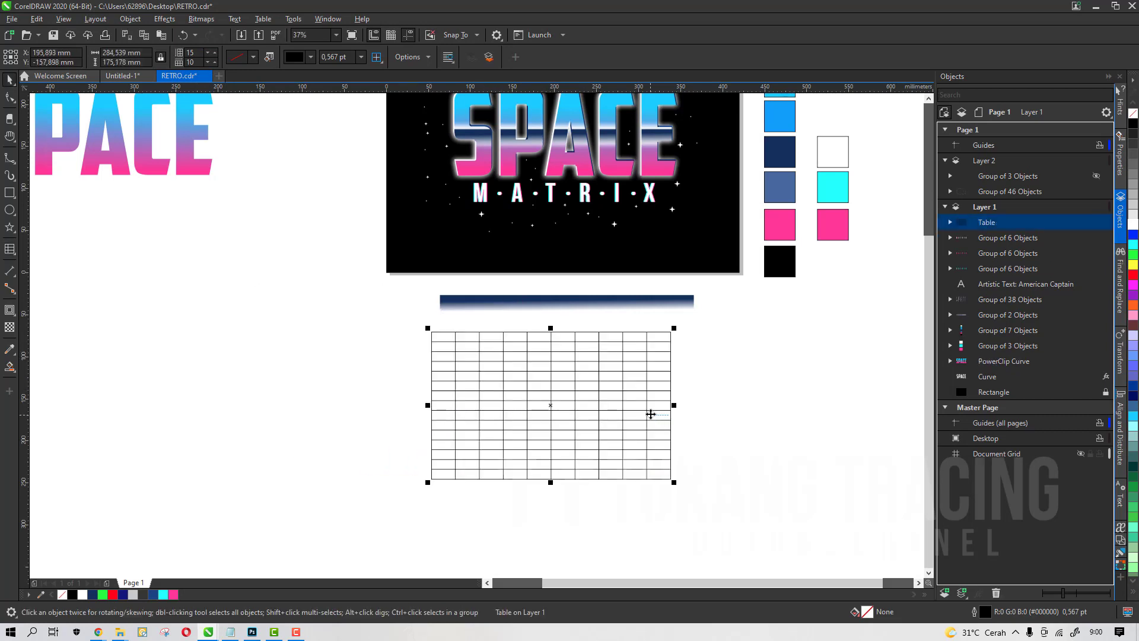
right_click(997, 226)
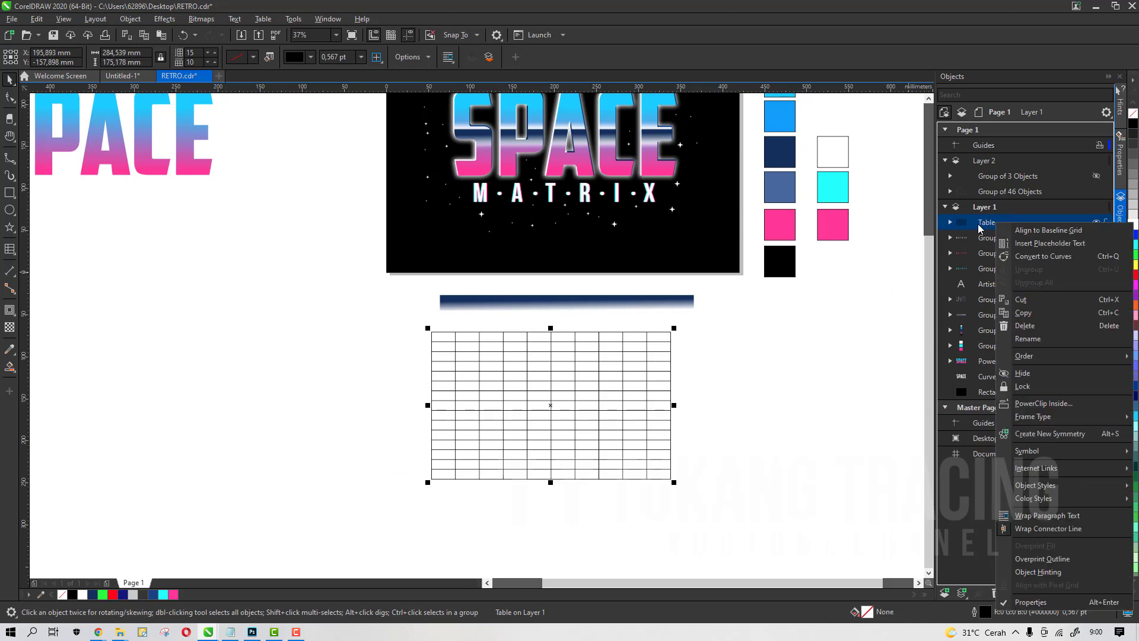
click(979, 229)
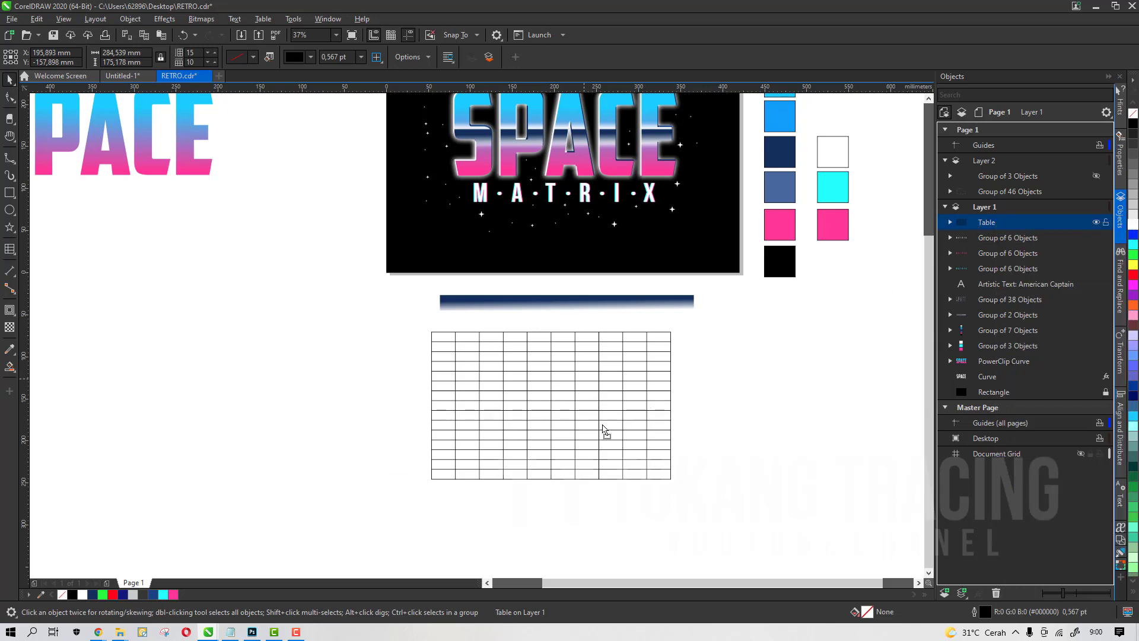
Convert the table into curves
drag(604, 430, 598, 409)
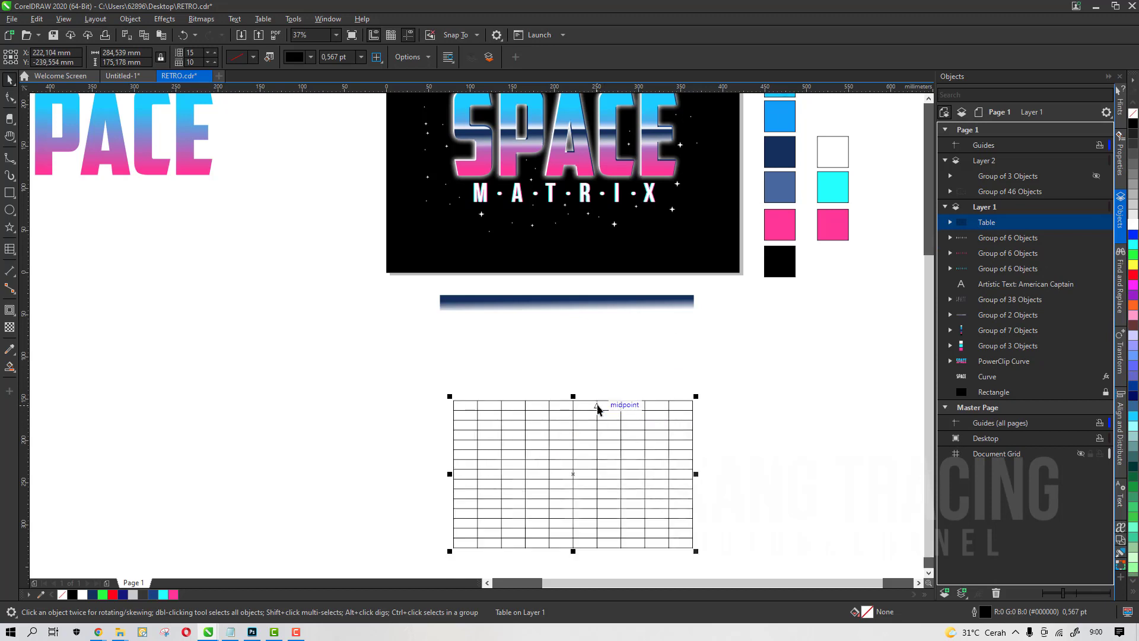
key(ctrl+z)
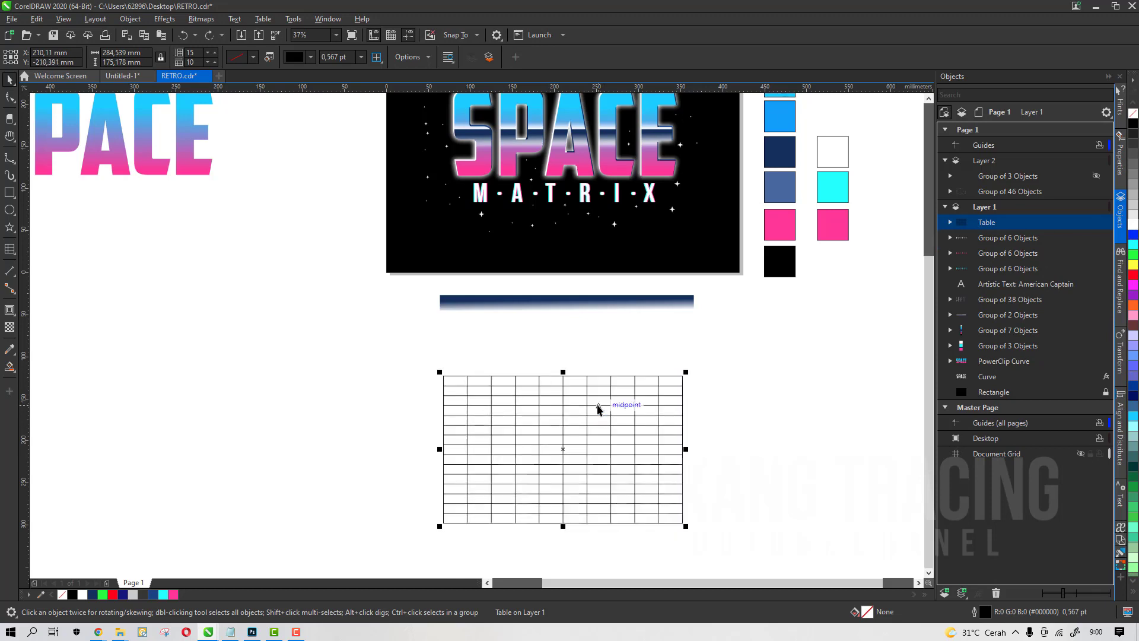
key(ctrl+q)
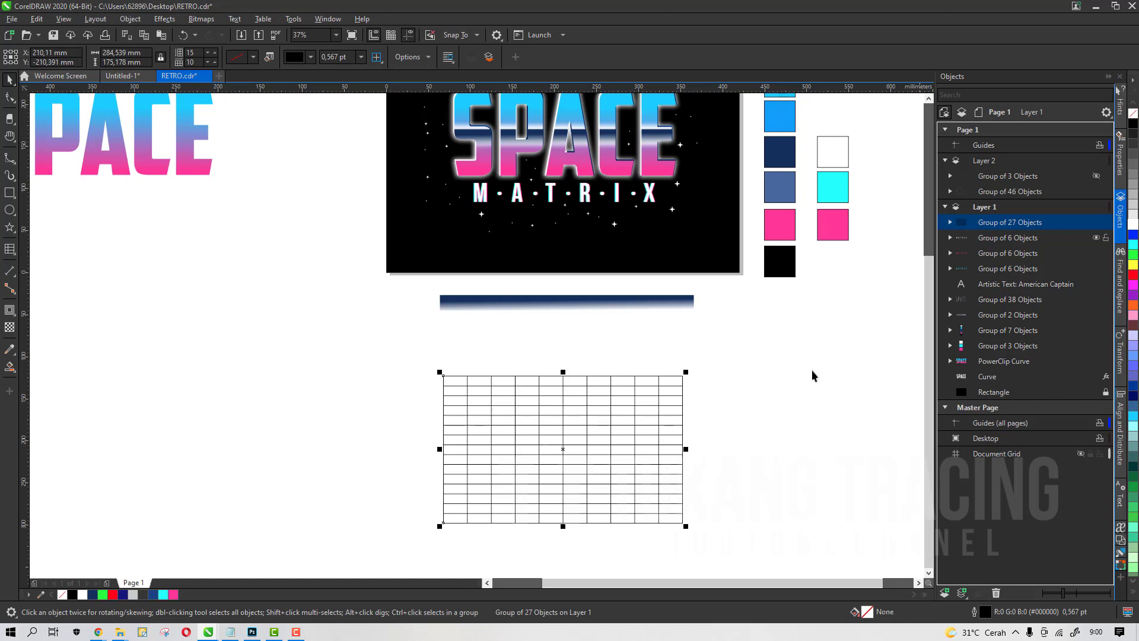
scroll(669, 437, up, 2)
scroll(663, 215, down, 2)
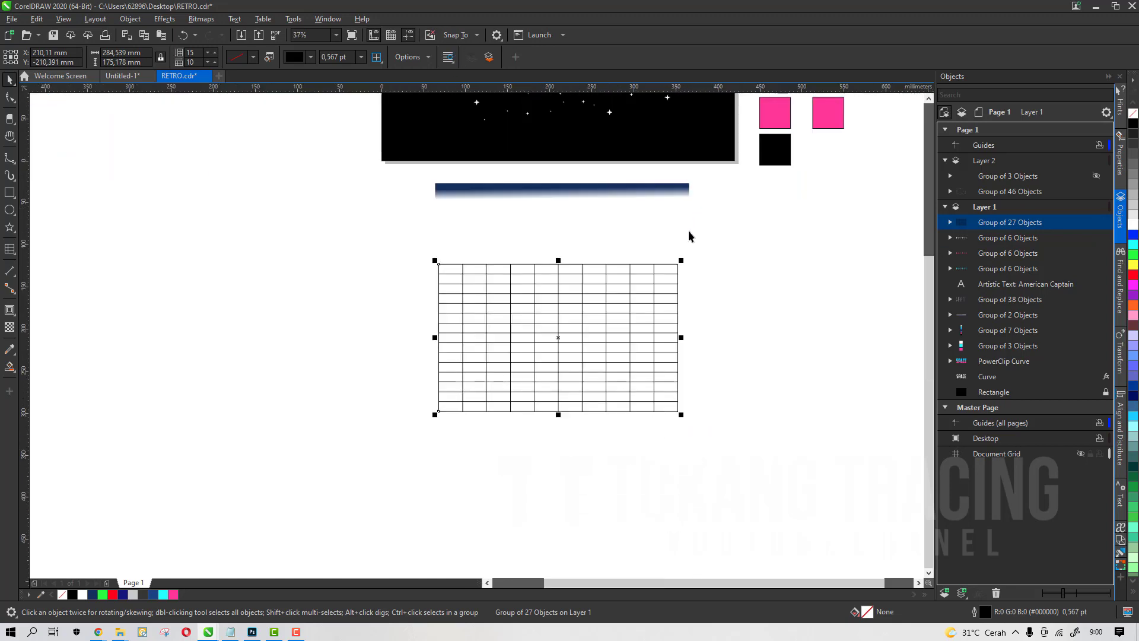
Ungroup the grid curves
scroll(631, 283, up, 2)
drag(365, 303, 362, 262)
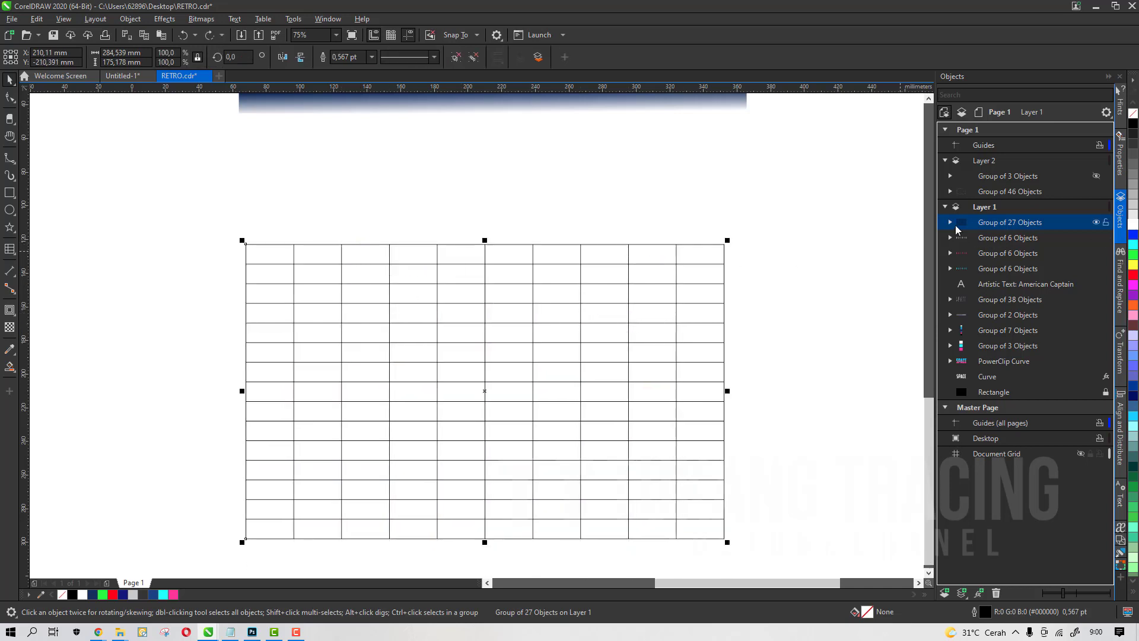
click(951, 223)
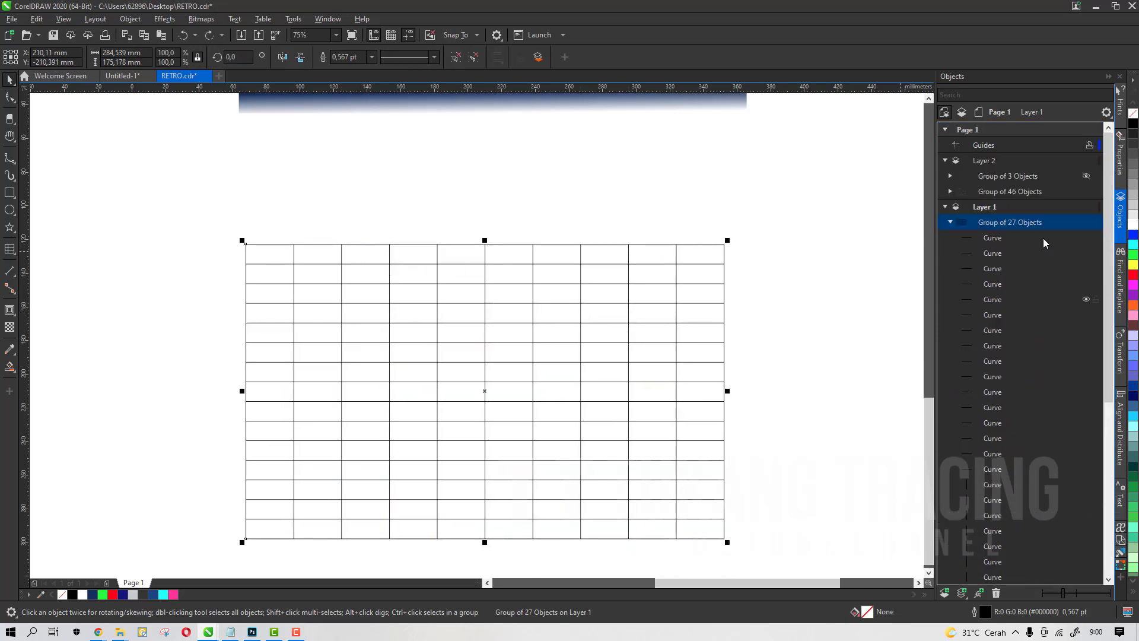
right_click(1027, 222)
click(1033, 233)
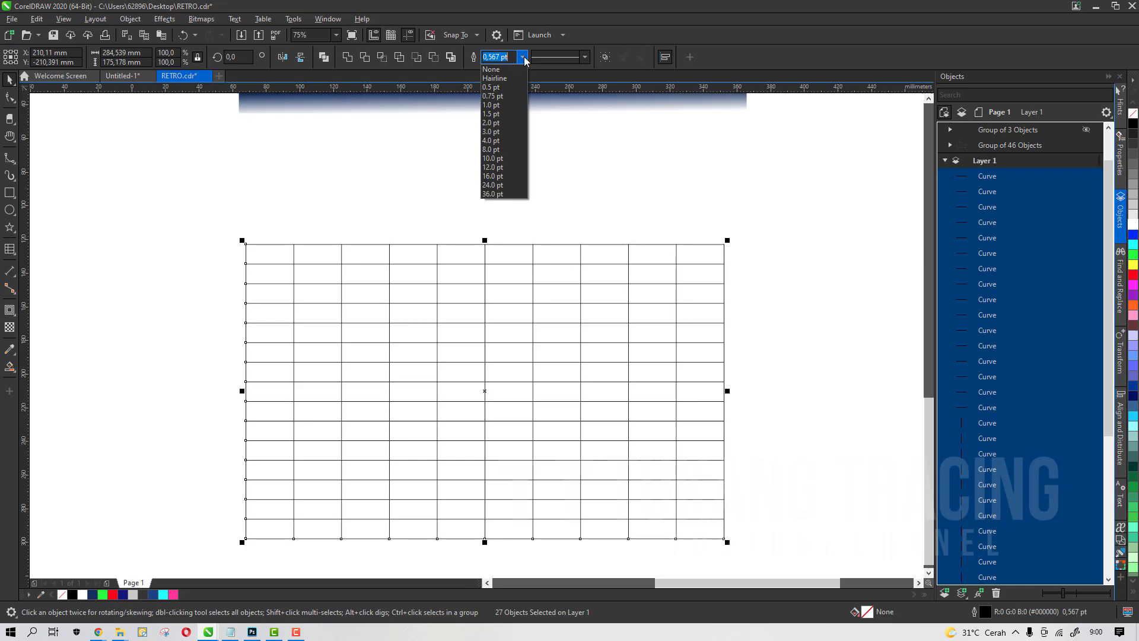
Set the outline width of the grid lines to 2.0 pt
click(516, 105)
scroll(656, 264, up, 3)
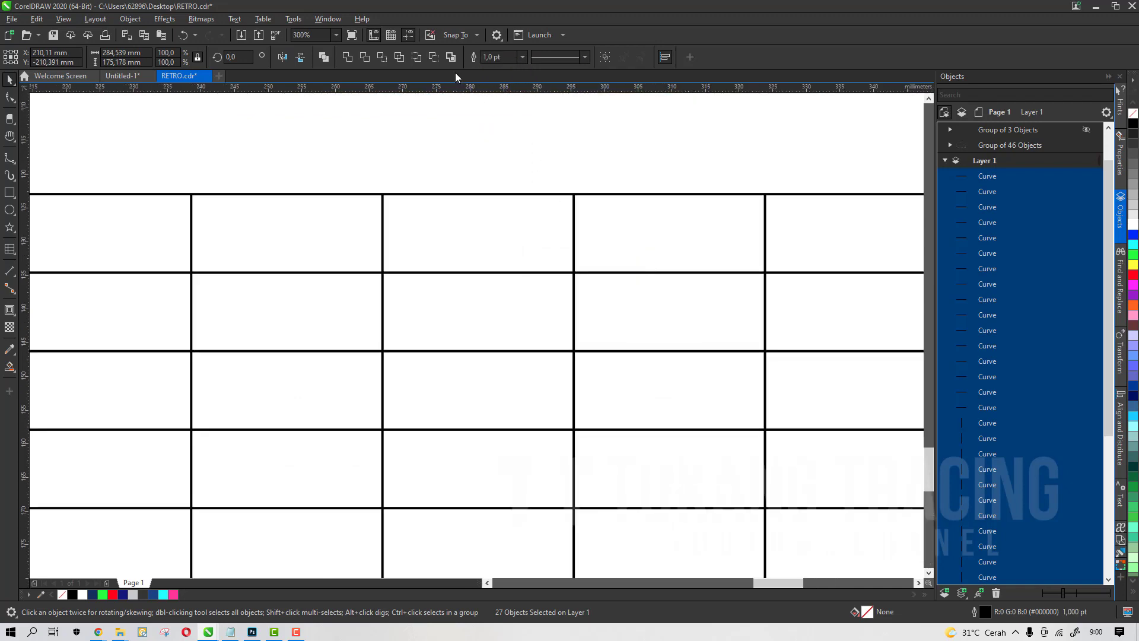
click(522, 57)
click(508, 115)
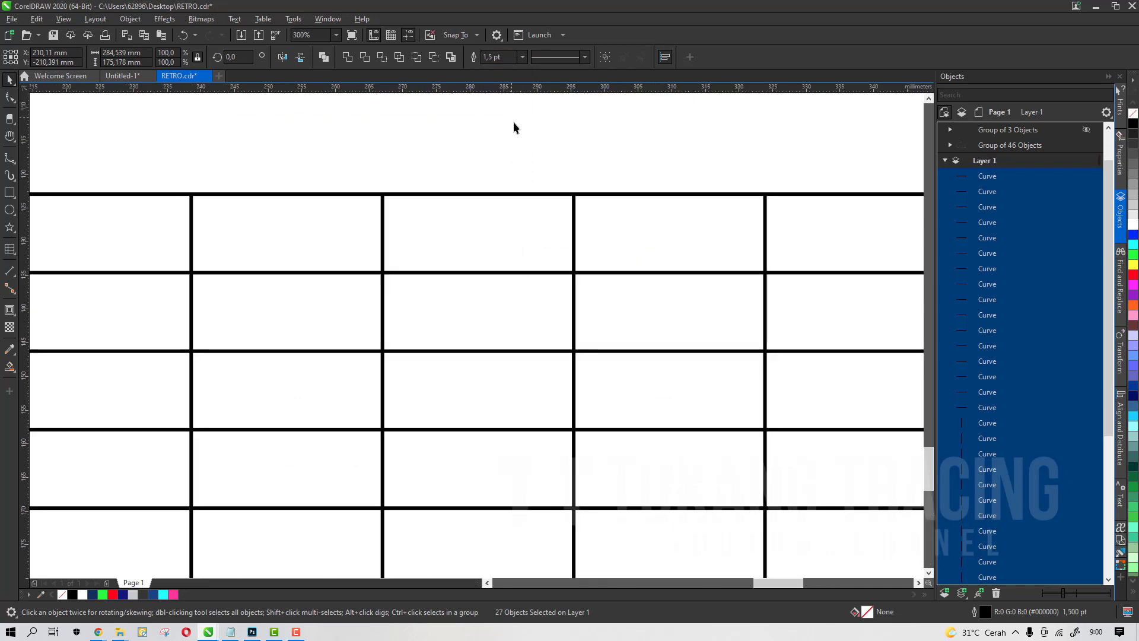
scroll(549, 232, down, 3)
scroll(550, 231, down, 2)
scroll(535, 191, up, 2)
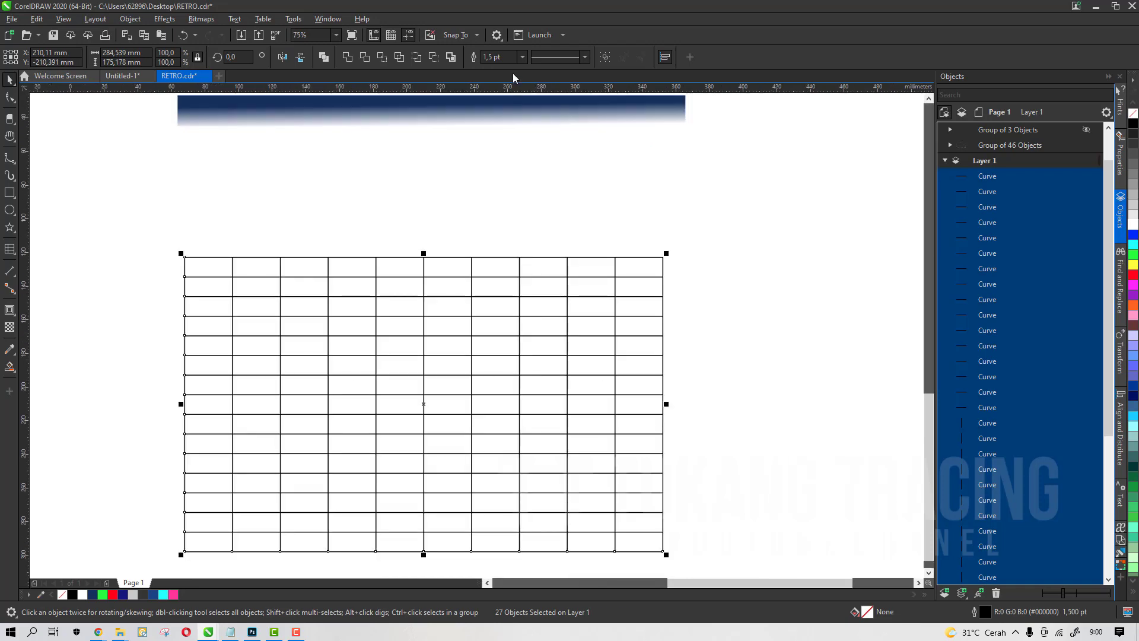
click(523, 57)
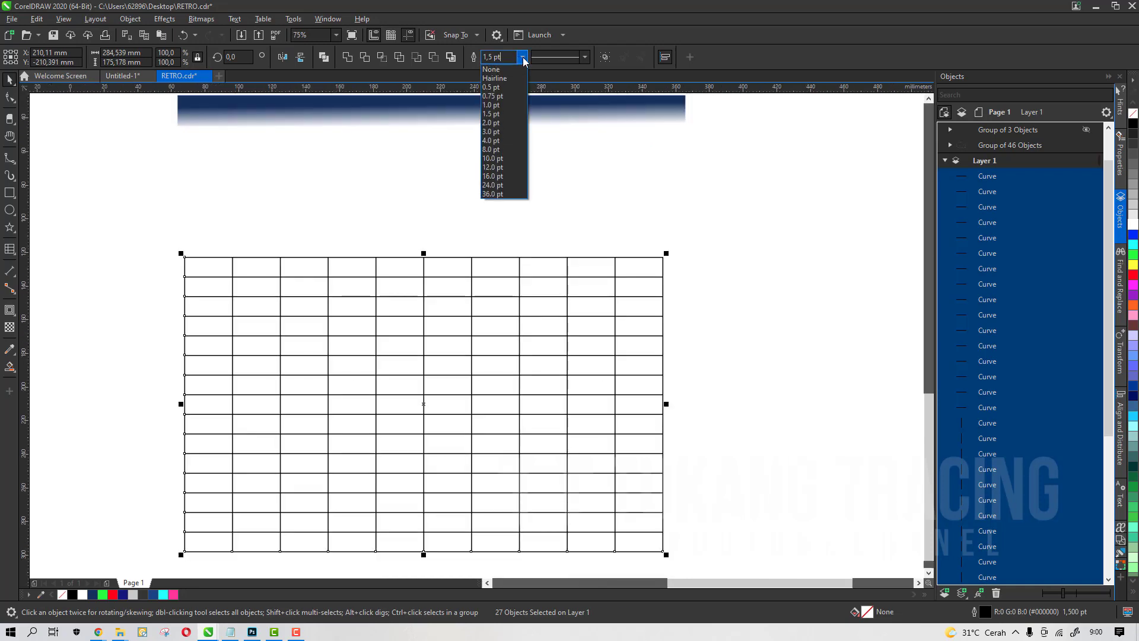
click(520, 122)
scroll(542, 310, down, 1)
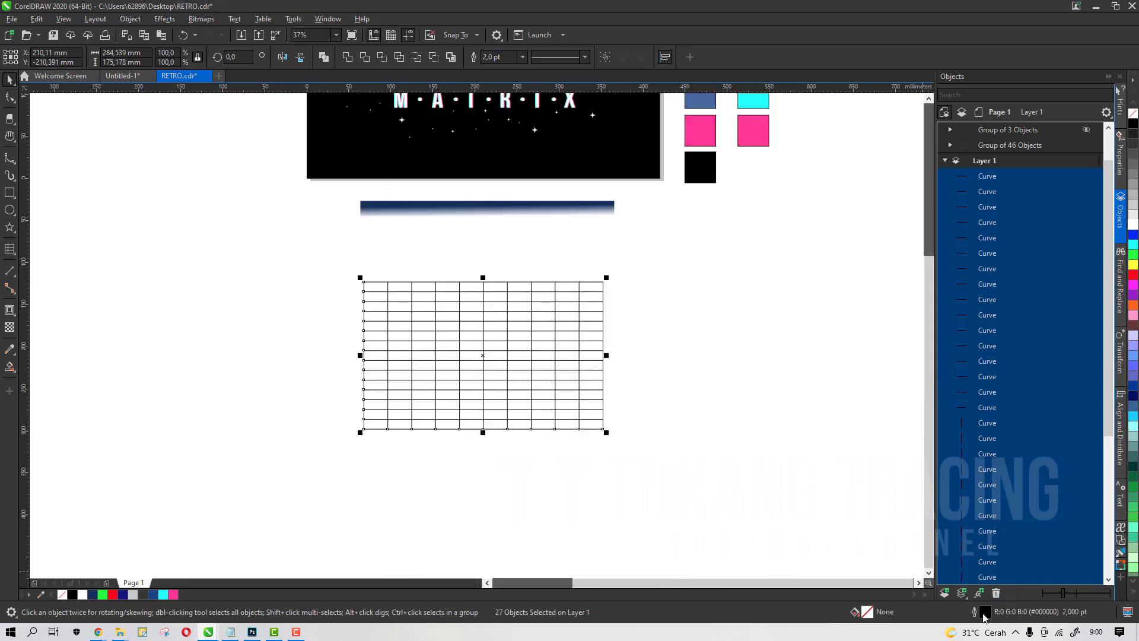
Set round corners and round line caps for the grid lines' outline pen
double_click(984, 613)
click(481, 343)
click(480, 358)
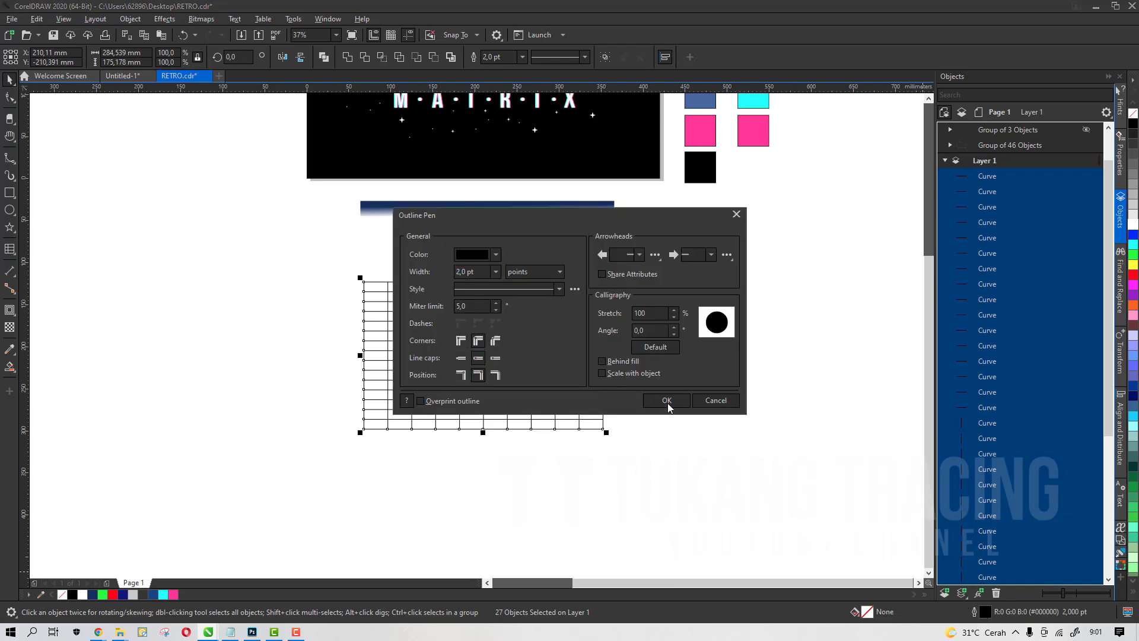
click(667, 401)
Convert the grid lines' outlines to objects and group them together
scroll(607, 305, up, 3)
scroll(611, 297, down, 3)
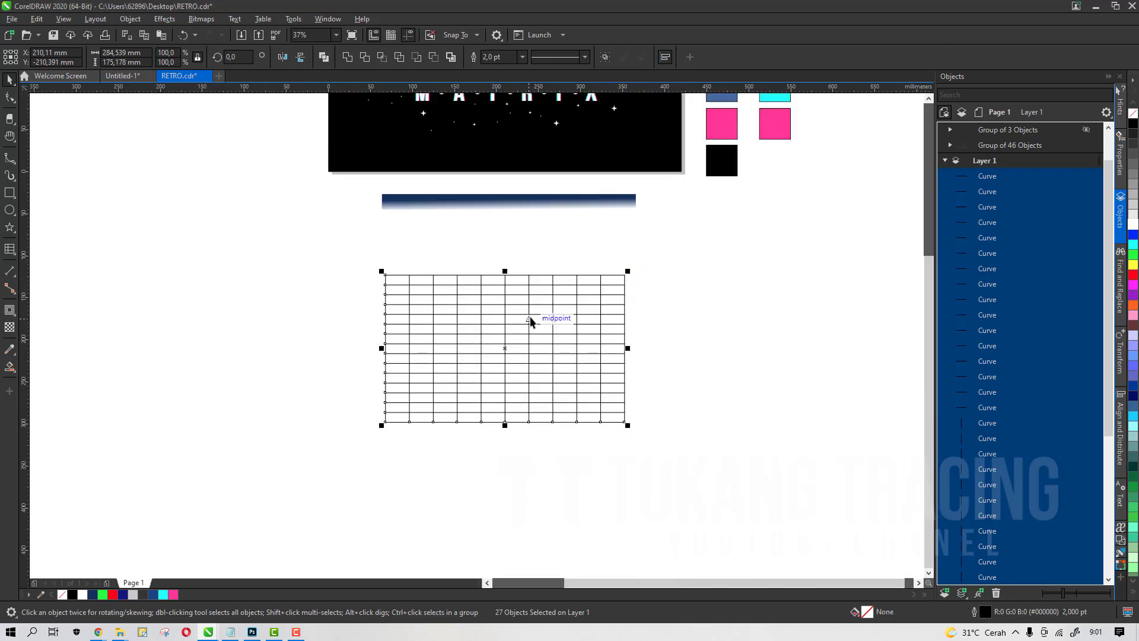
scroll(530, 321, down, 1)
scroll(541, 284, up, 1)
scroll(516, 366, up, 1)
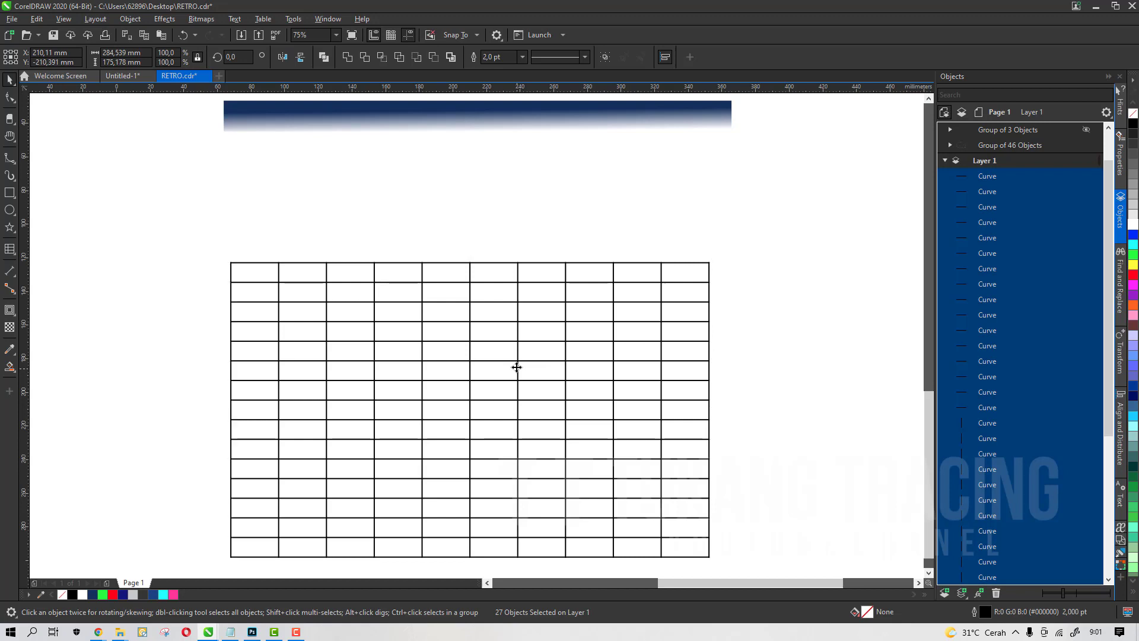
key(ctrl+shift+q)
key(ctrl+g)
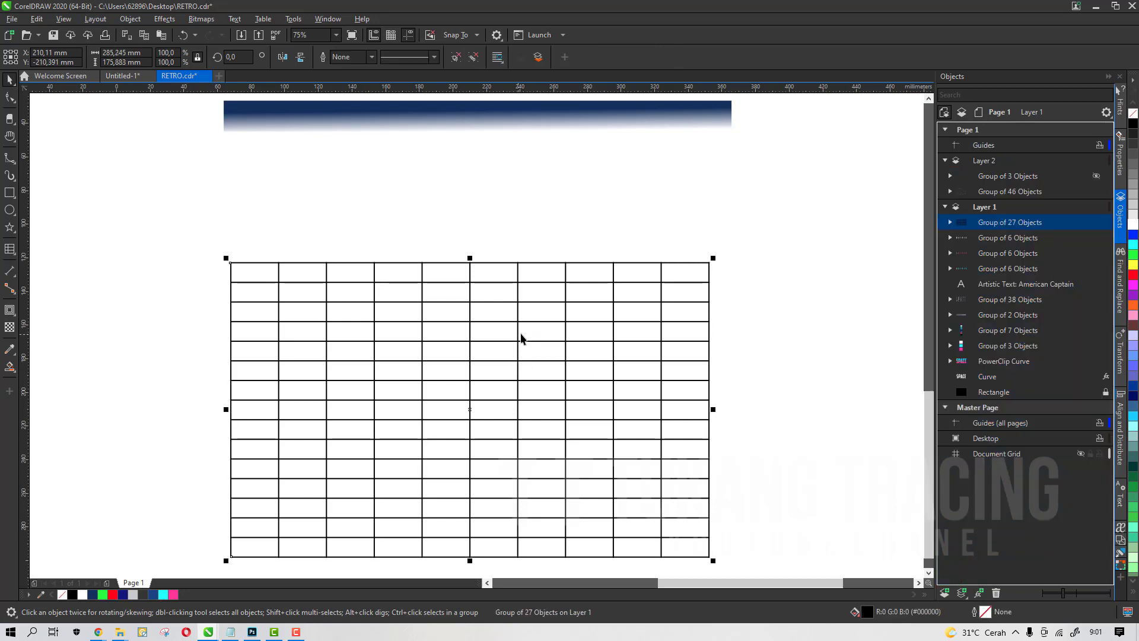
Add a rectangle framing the grid, narrow it to about 202 mm wide, and give it a green outline
click(482, 233)
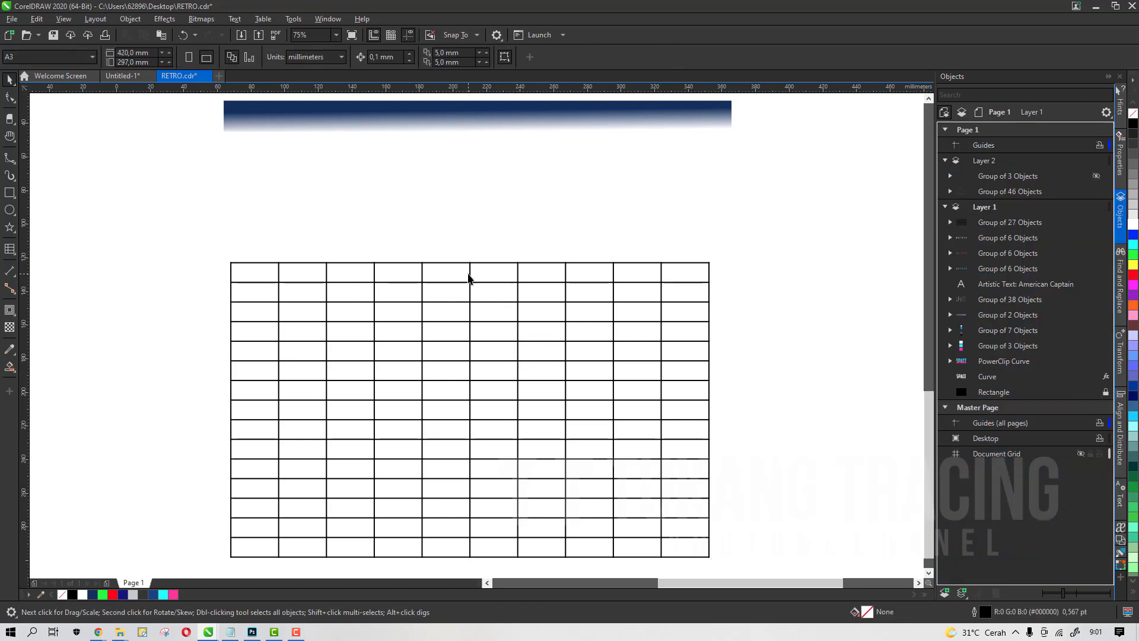
click(469, 279)
scroll(326, 310, down, 2)
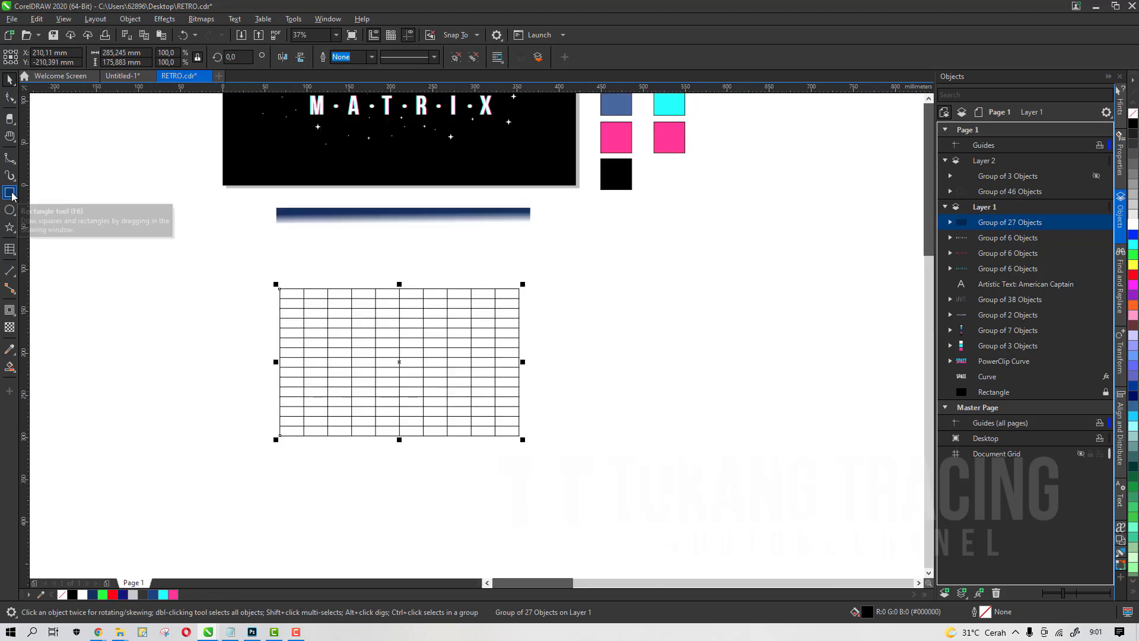
scroll(397, 356, up, 2)
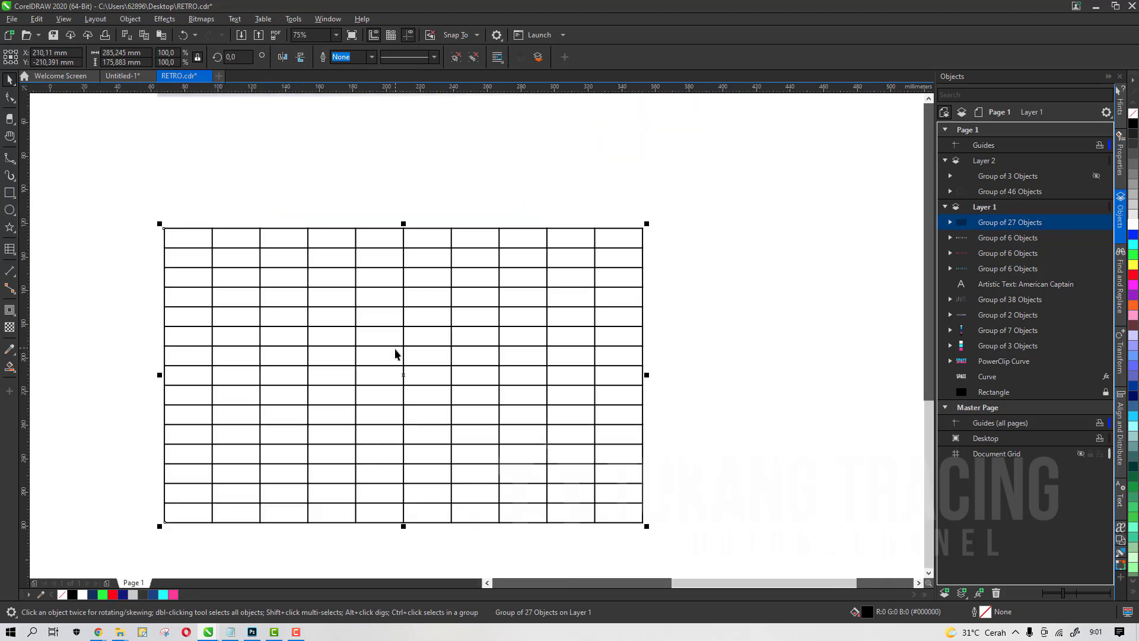
double_click(9, 194)
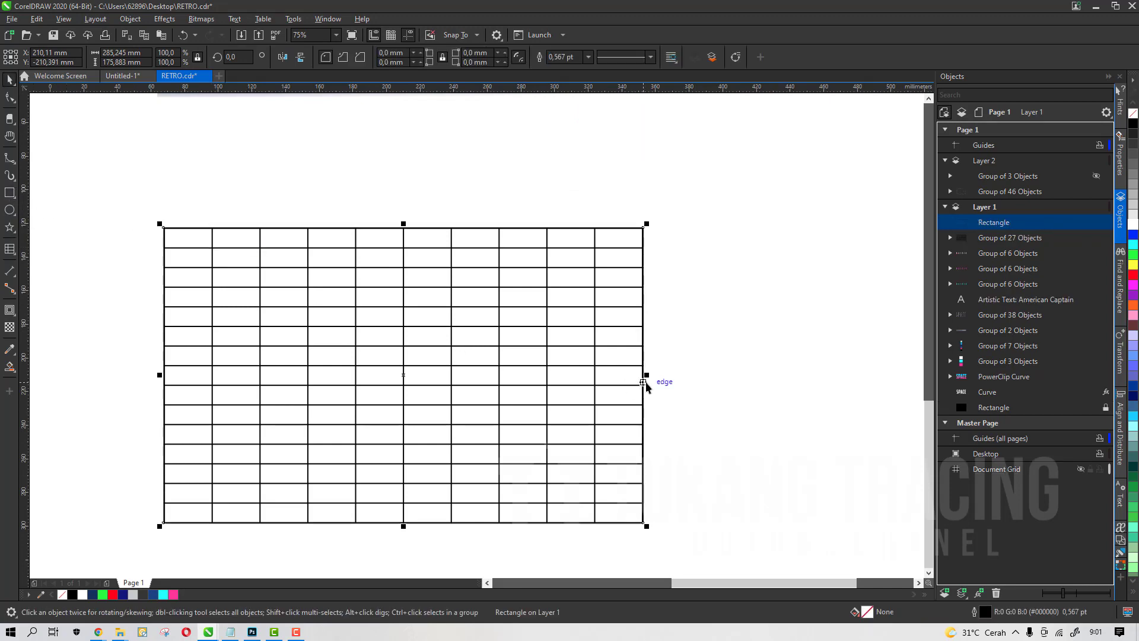
drag(648, 375, 576, 373)
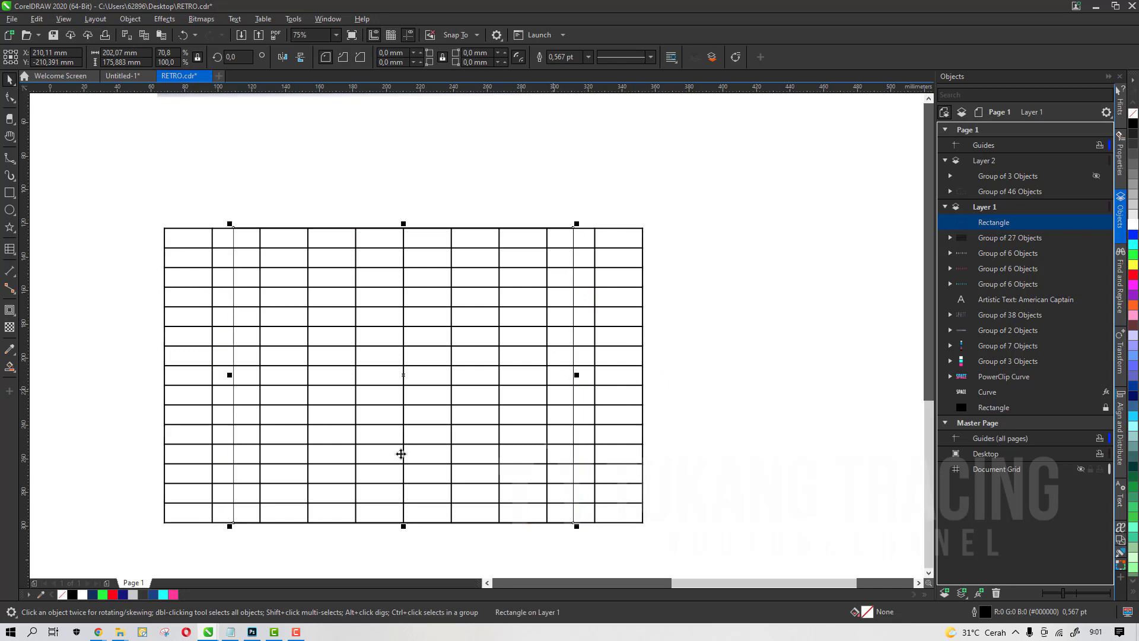
right_click(105, 594)
Narrow the green-outlined rectangle slightly more from its sides
click(611, 331)
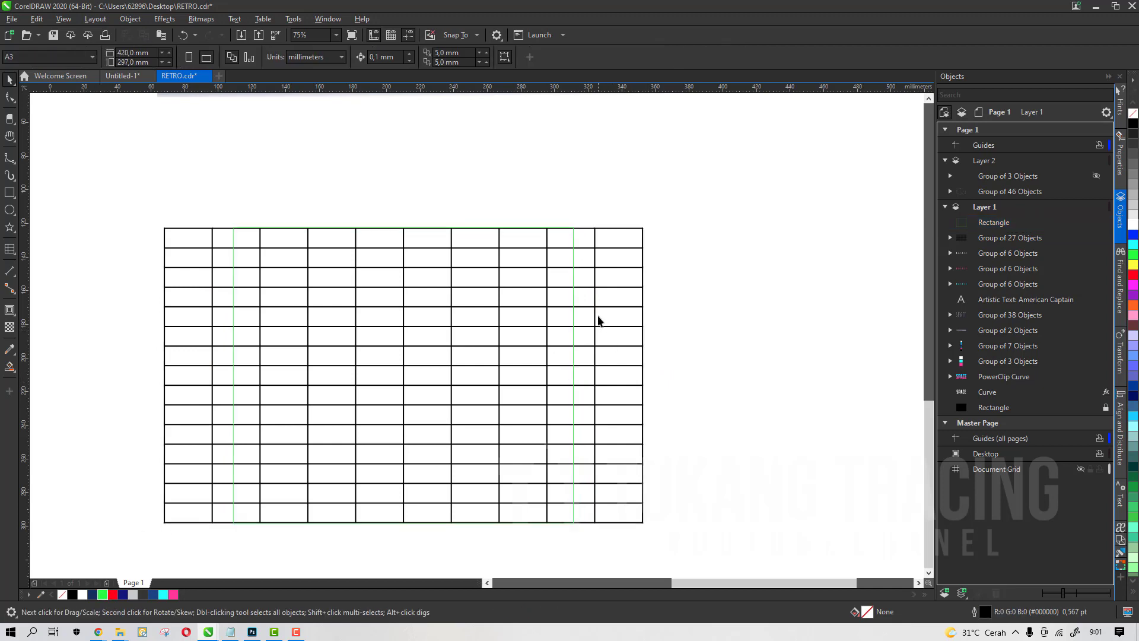
click(573, 322)
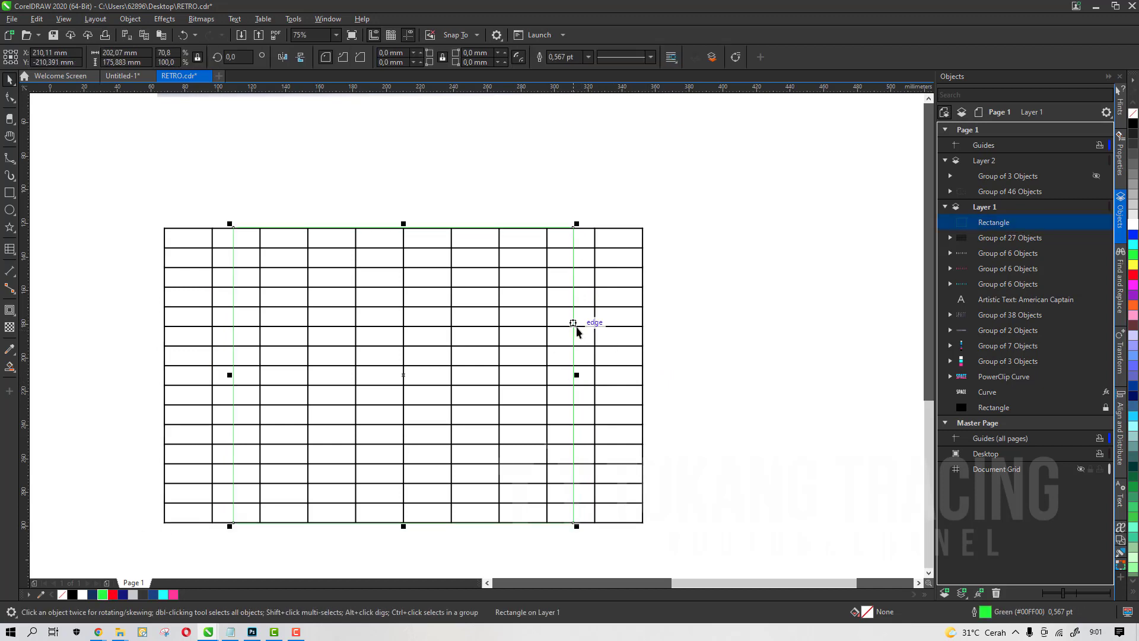
drag(575, 374, 560, 377)
Apply the Envelope tool to the grid group and delete the envelope's middle nodes
click(583, 369)
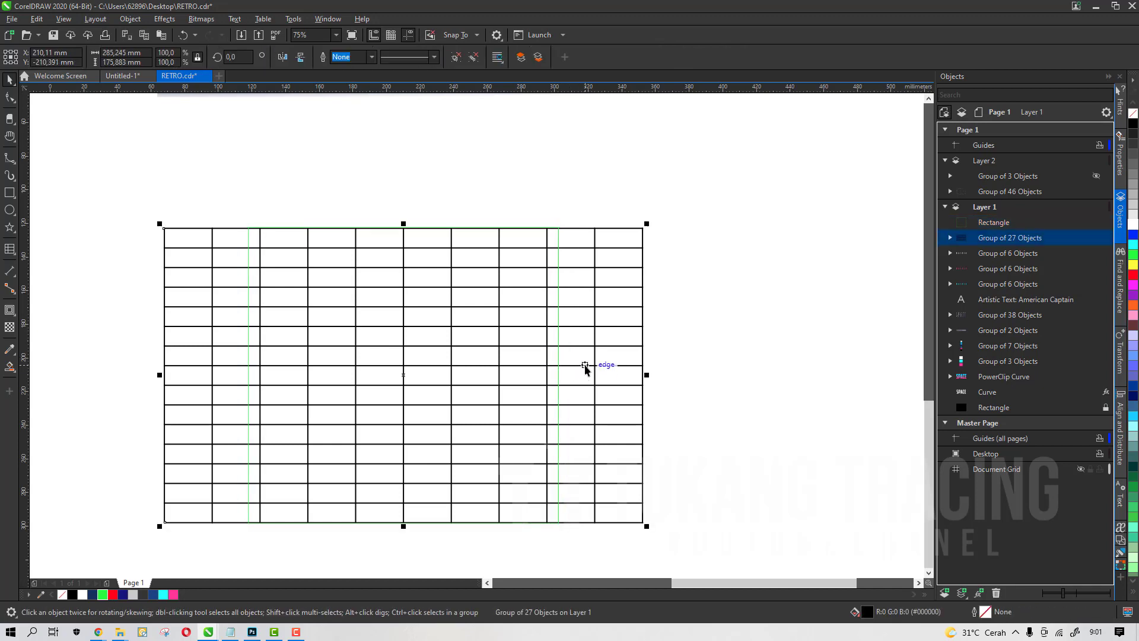
scroll(445, 373, down, 4)
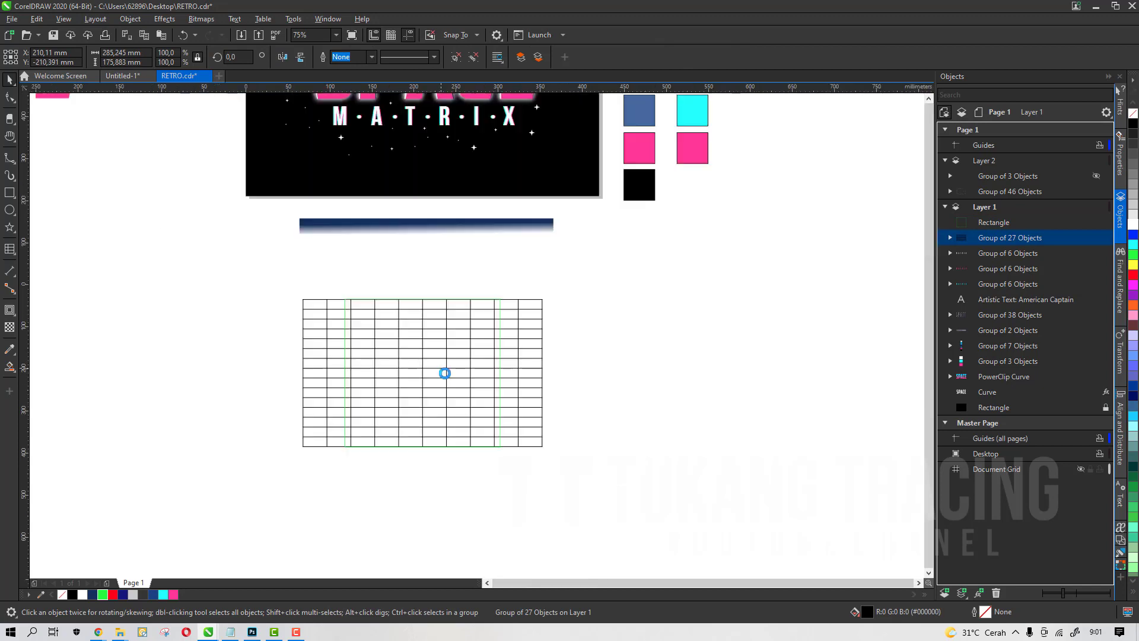
scroll(438, 368, up, 4)
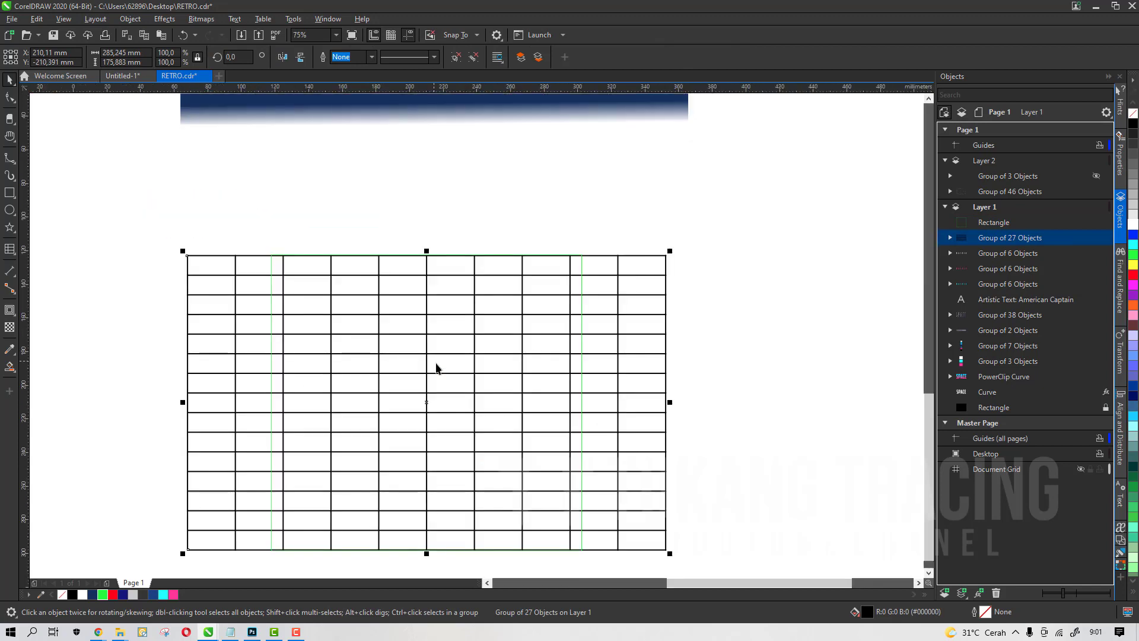
click(16, 318)
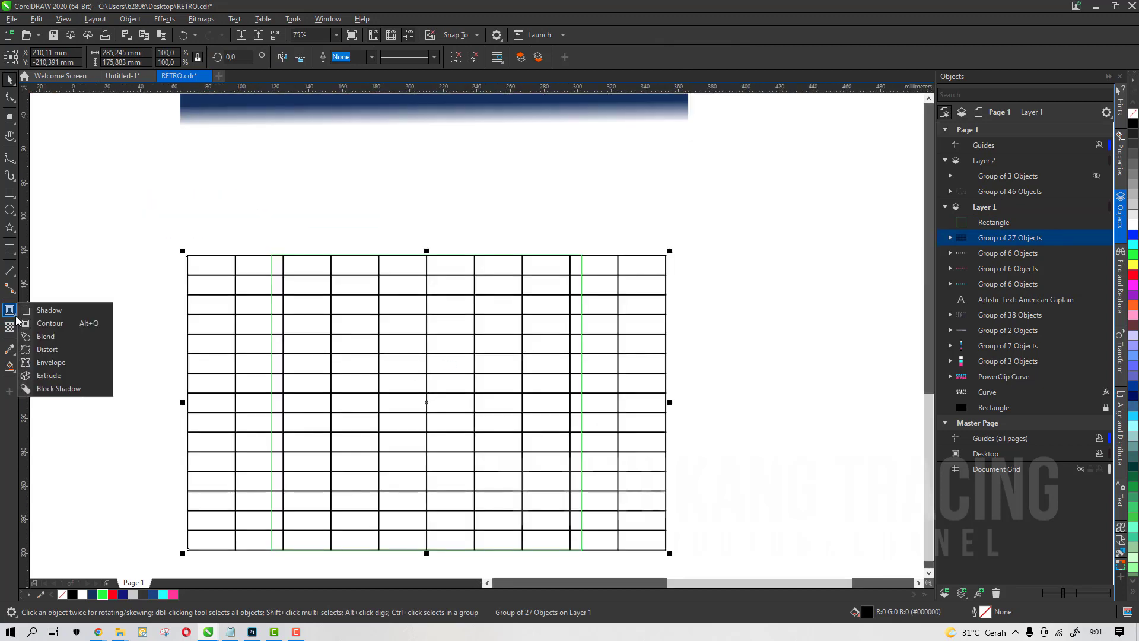
click(58, 370)
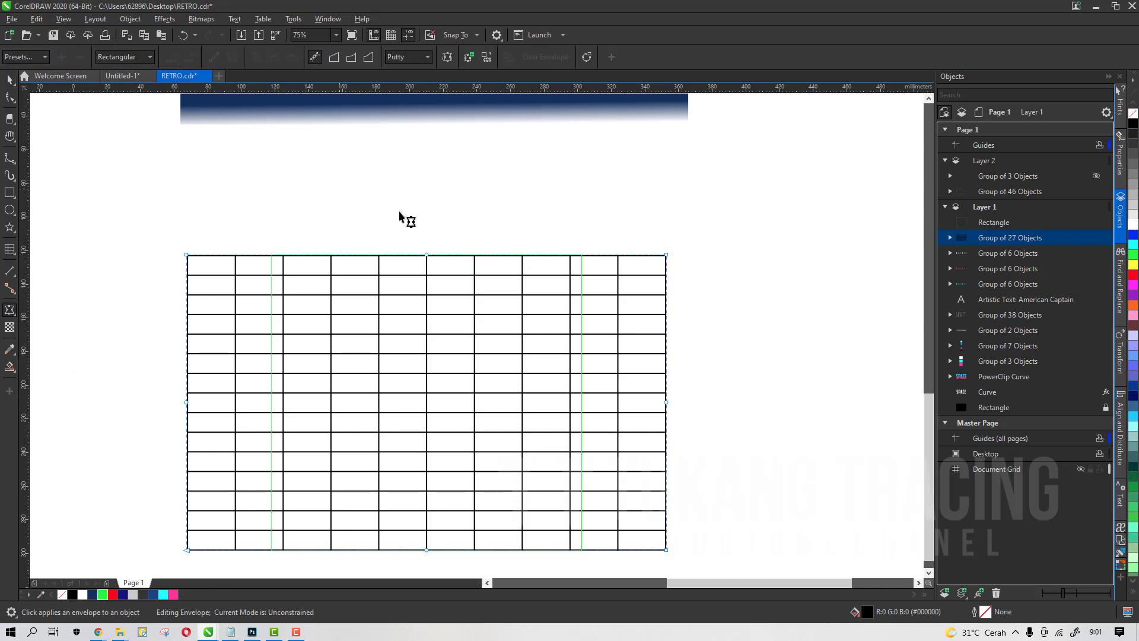
scroll(397, 215, down, 2)
drag(389, 204, 427, 402)
scroll(390, 313, up, 2)
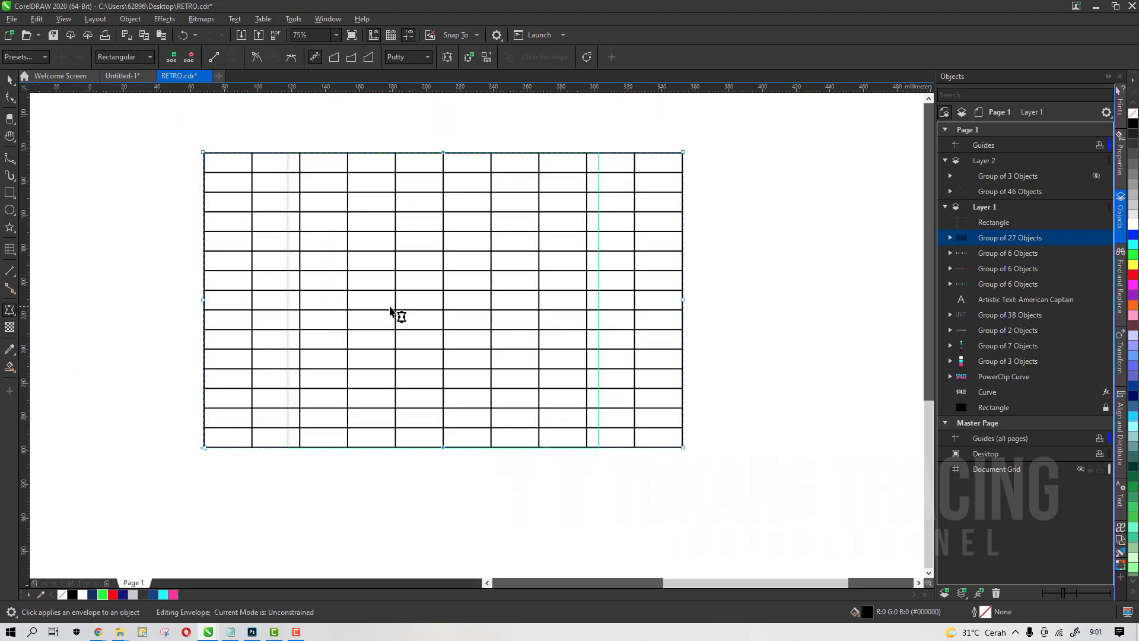
drag(145, 276, 724, 320)
key(Delete)
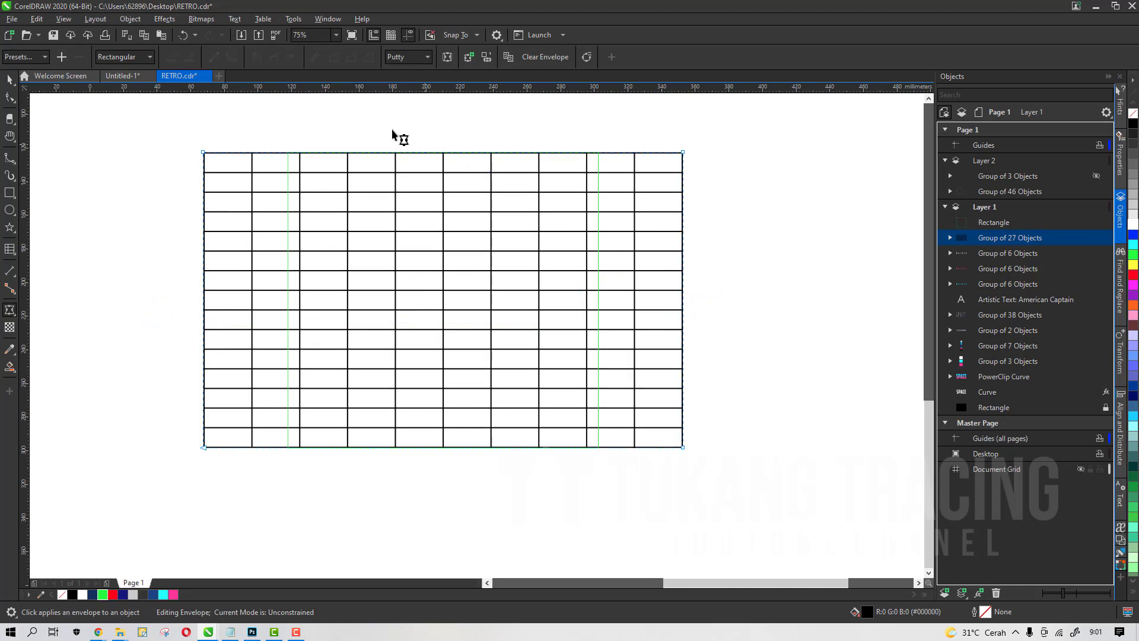
Select the envelope nodes and convert the envelope segments to straight lines
drag(373, 122, 560, 487)
drag(145, 246, 766, 332)
scroll(291, 163, up, 2)
scroll(403, 209, down, 2)
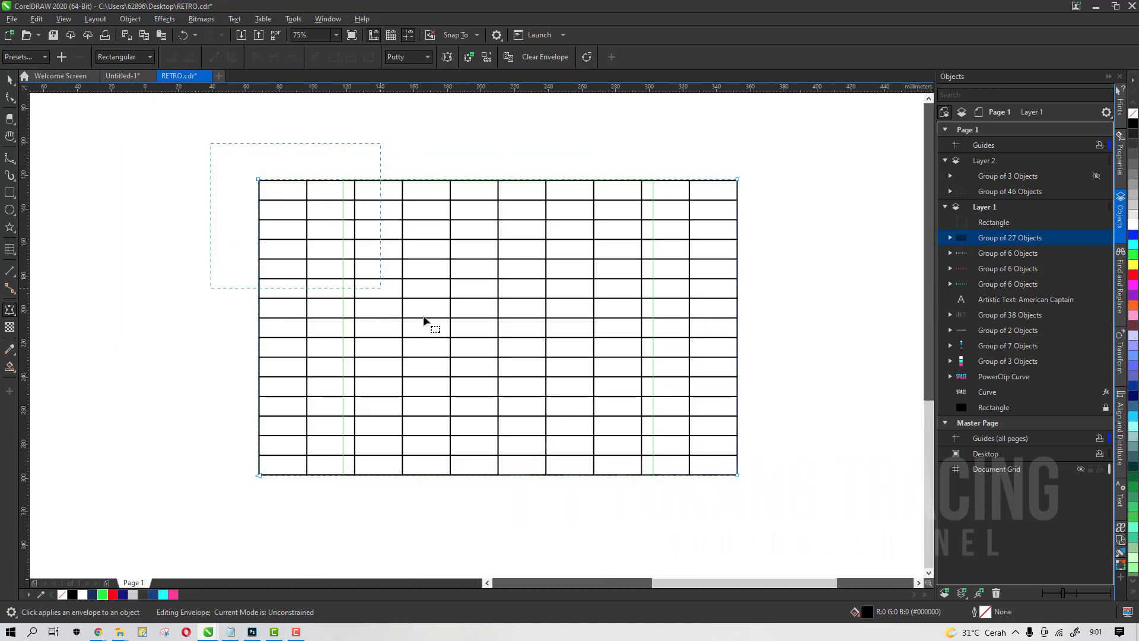
drag(423, 320, 819, 501)
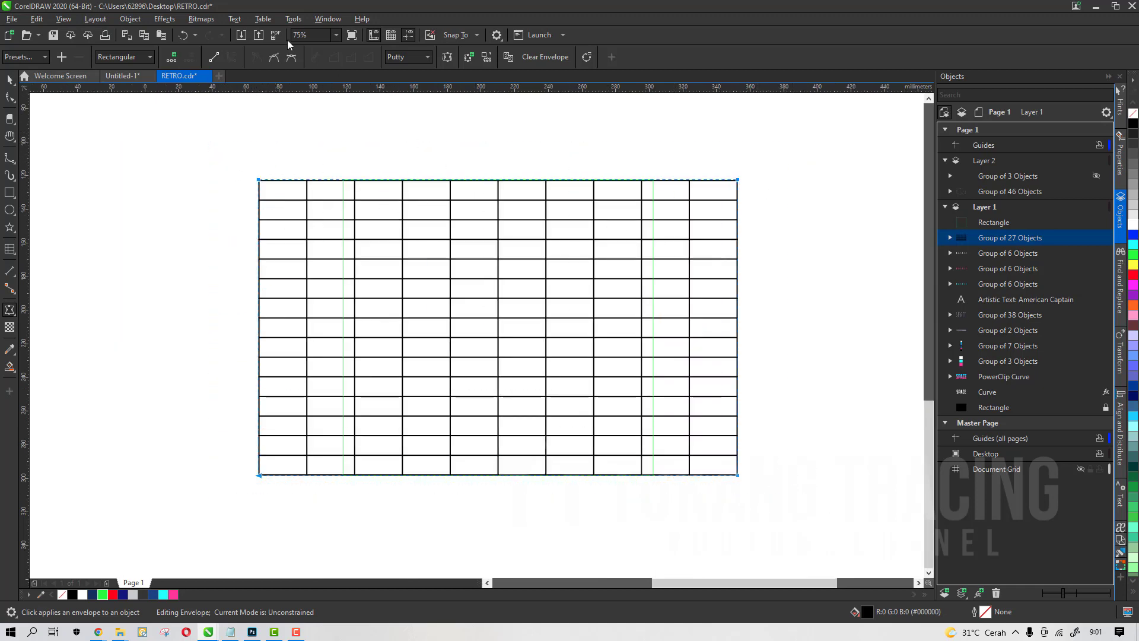
click(217, 63)
Drag the envelope's top corner nodes inward to the green rectangle's sides, forming a perspective grid floor
click(287, 168)
drag(259, 181, 344, 180)
scroll(647, 184, up, 2)
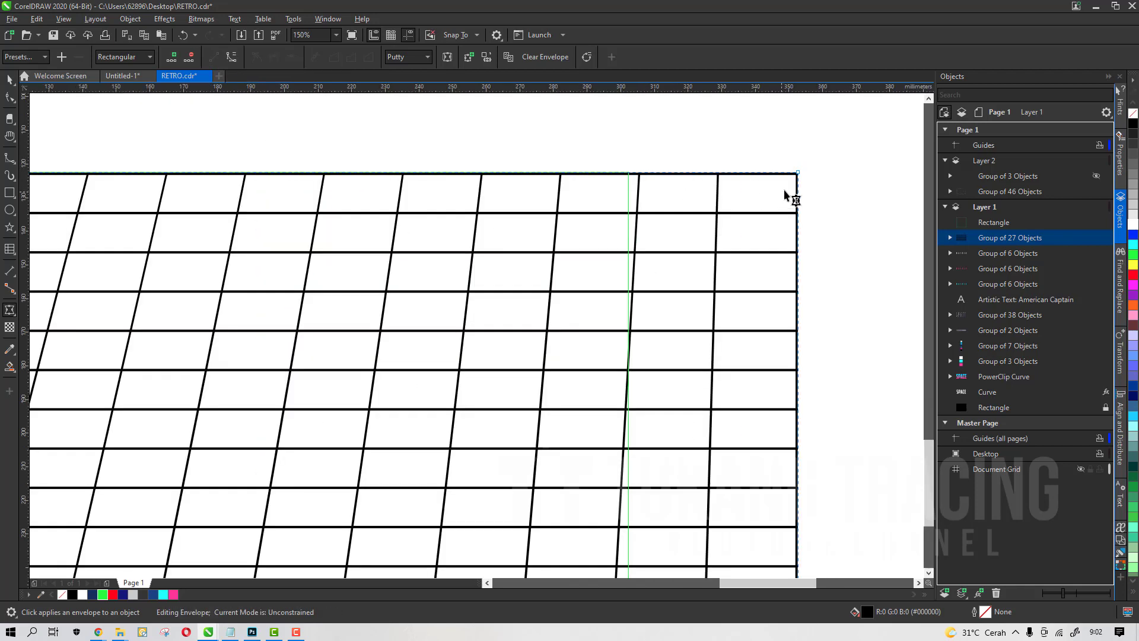
drag(798, 174, 631, 173)
key(space)
scroll(670, 224, down, 4)
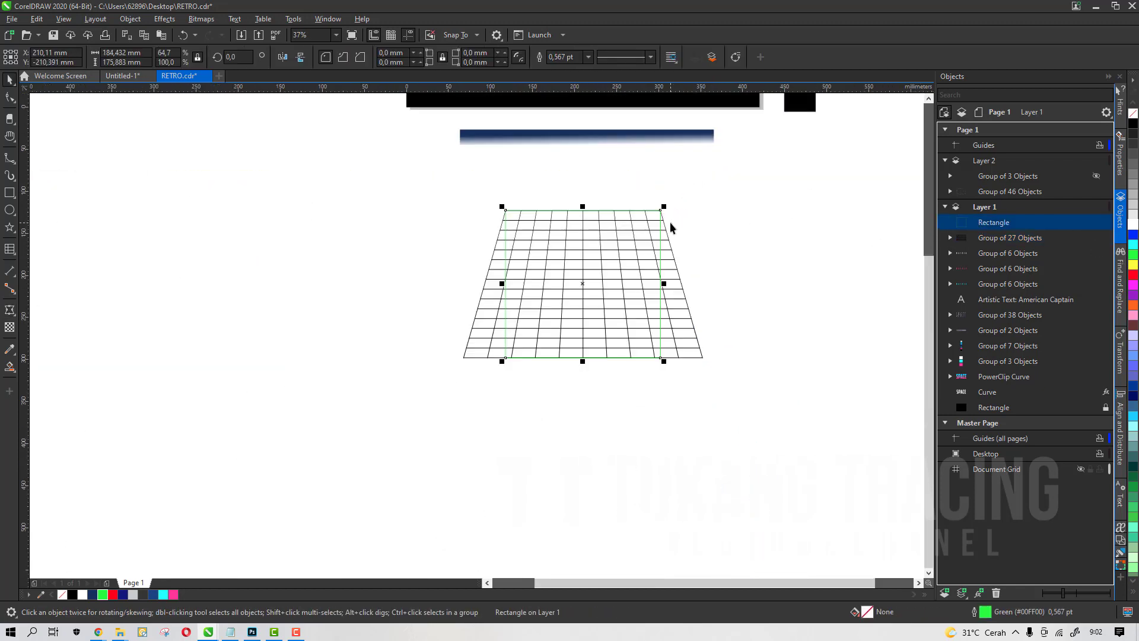
Scale the perspective grid floor down to 50% of its height
click(622, 252)
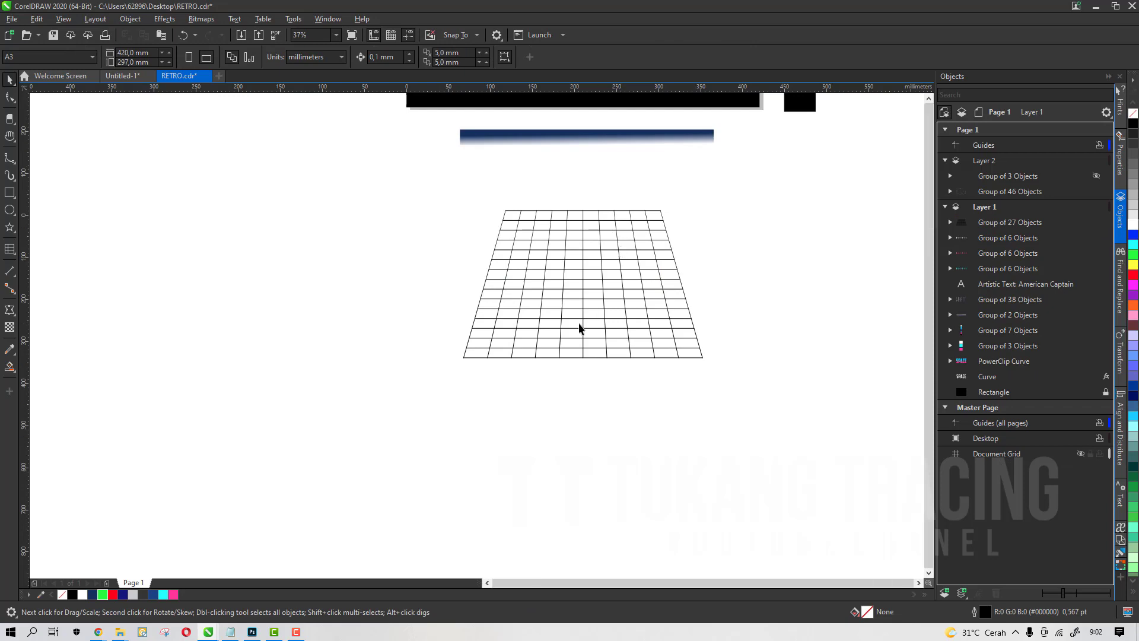
scroll(580, 325, down, 2)
click(589, 344)
drag(582, 346, 582, 303)
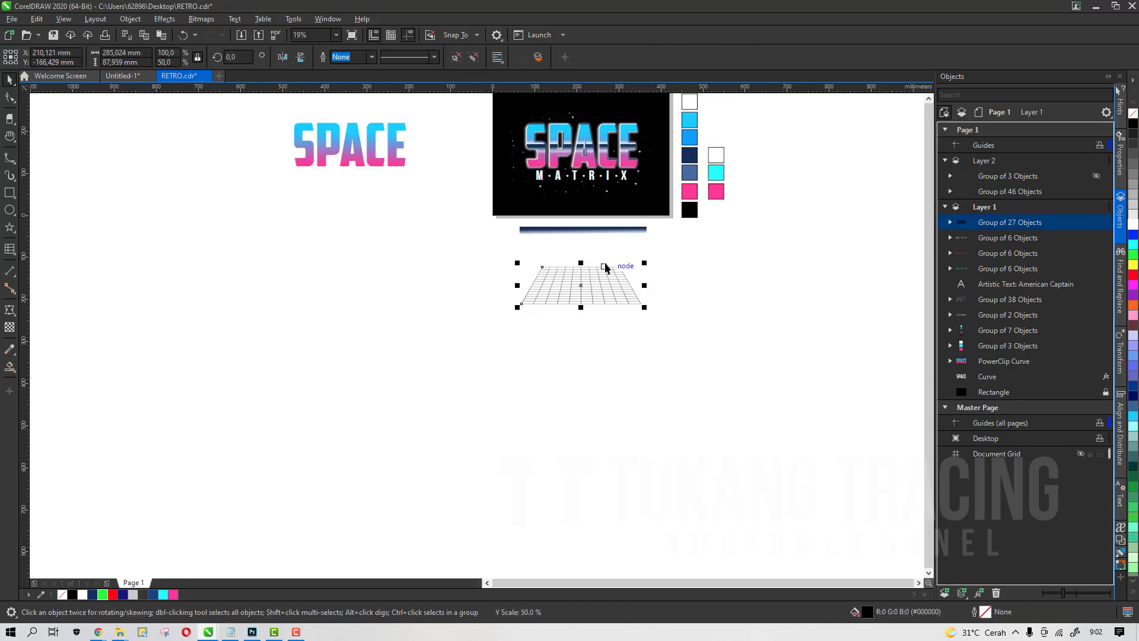
Move the grid onto the artwork below the title and stack it just above the black background rectangle
scroll(607, 255, up, 2)
drag(682, 308, 654, 219)
scroll(648, 317, down, 1)
scroll(638, 179, up, 1)
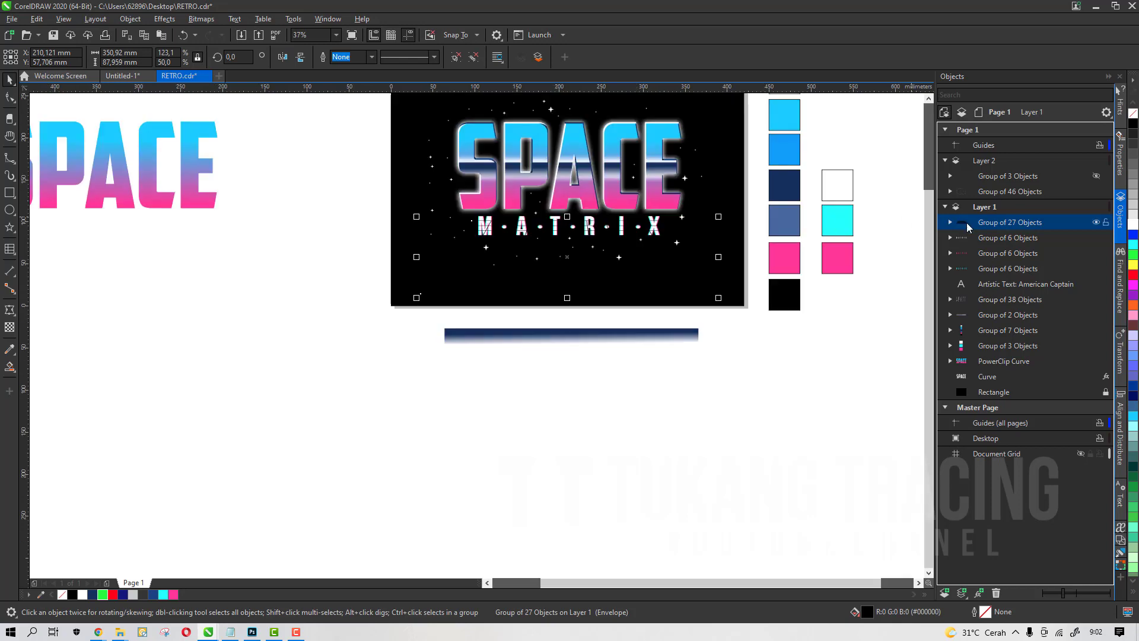
drag(967, 226, 985, 386)
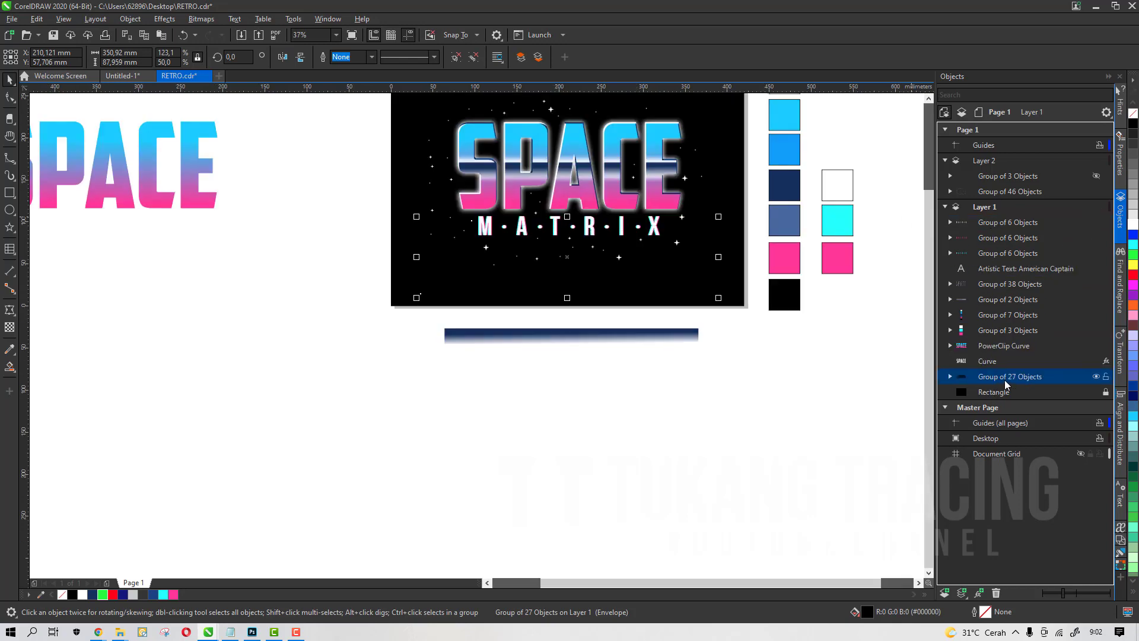
Color the grid lines white and lower the grid beneath the MATRIX lettering
click(86, 594)
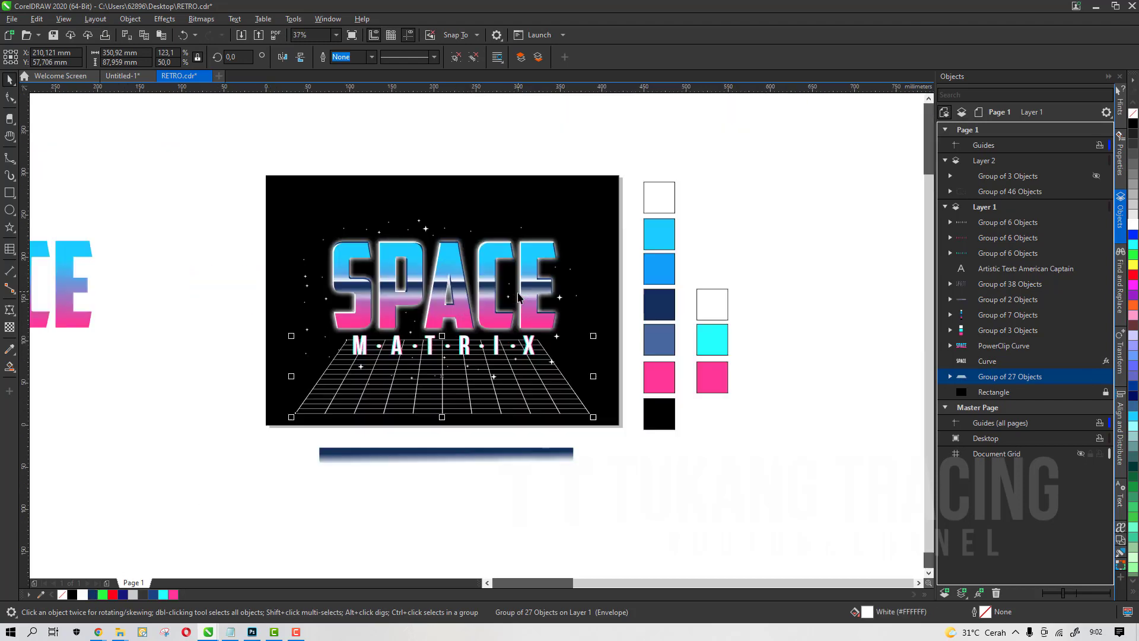
drag(494, 368, 493, 365)
scroll(471, 370, up, 2)
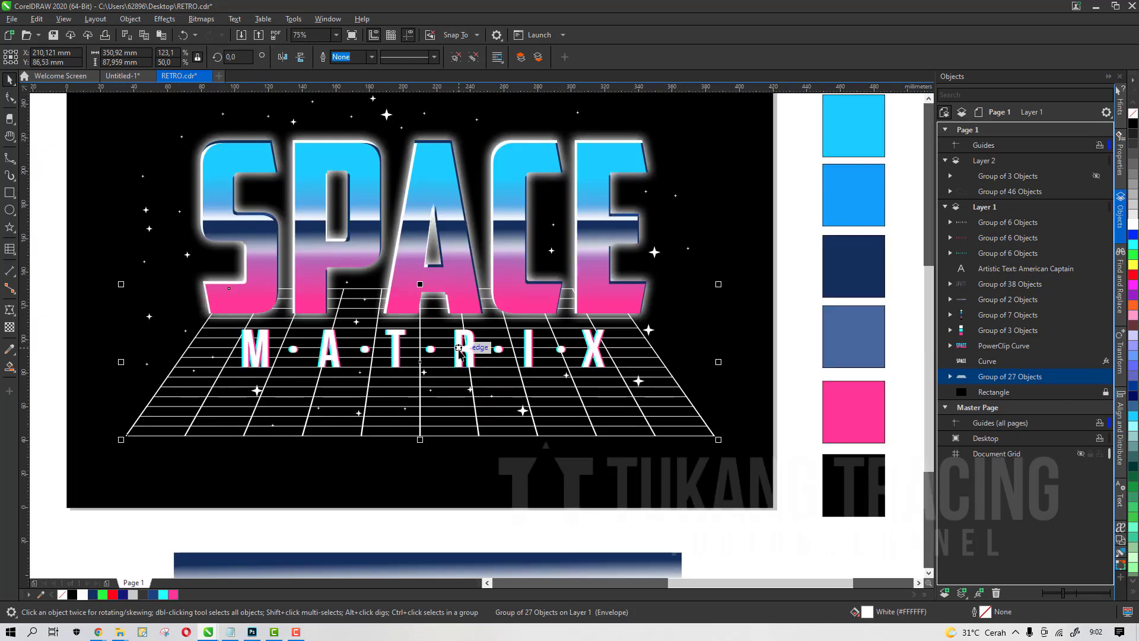
scroll(469, 356, down, 2)
drag(445, 327, 457, 375)
scroll(457, 375, up, 2)
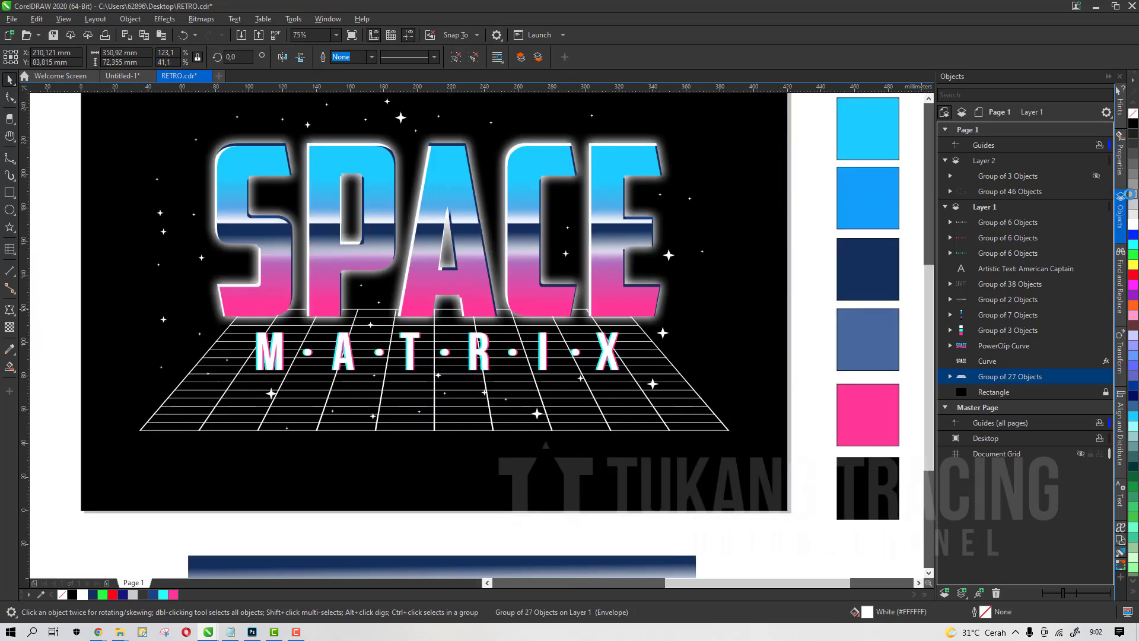
Change the grid lines to light gray
click(1132, 195)
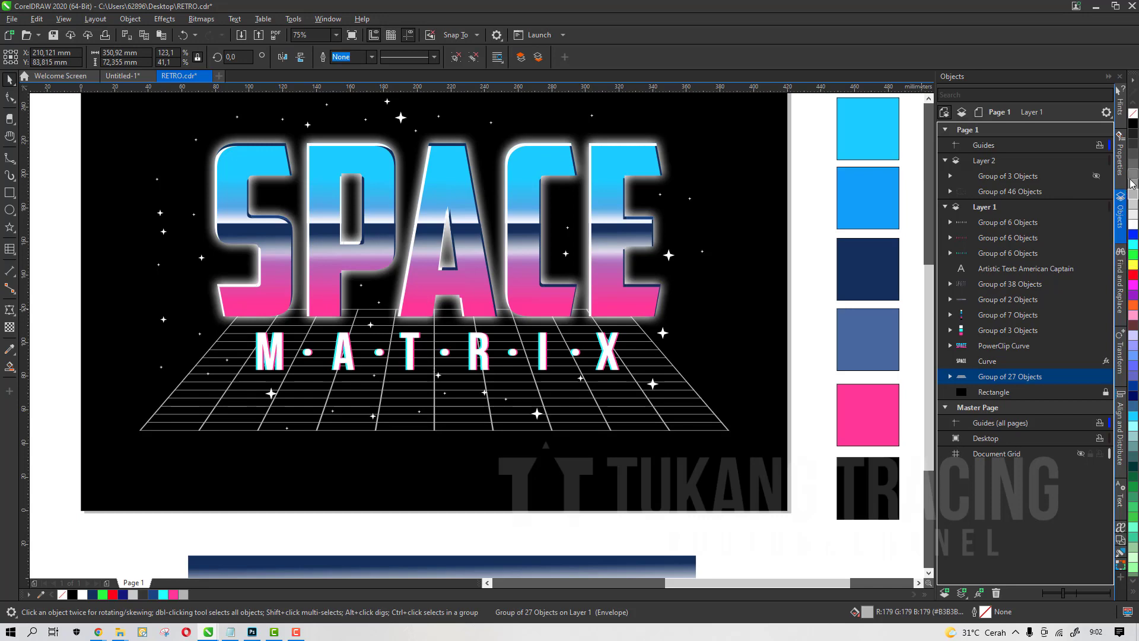
scroll(590, 371, down, 2)
click(587, 381)
scroll(587, 382, up, 2)
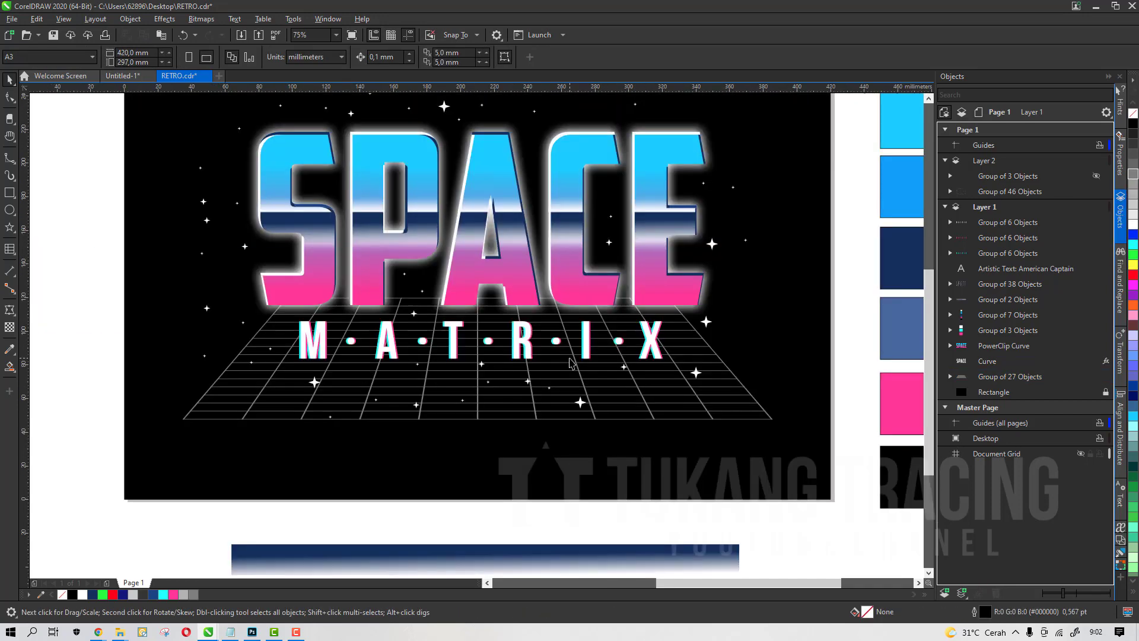
Adjust the grid floor's height slightly under the lettering
scroll(531, 351, down, 2)
click(538, 392)
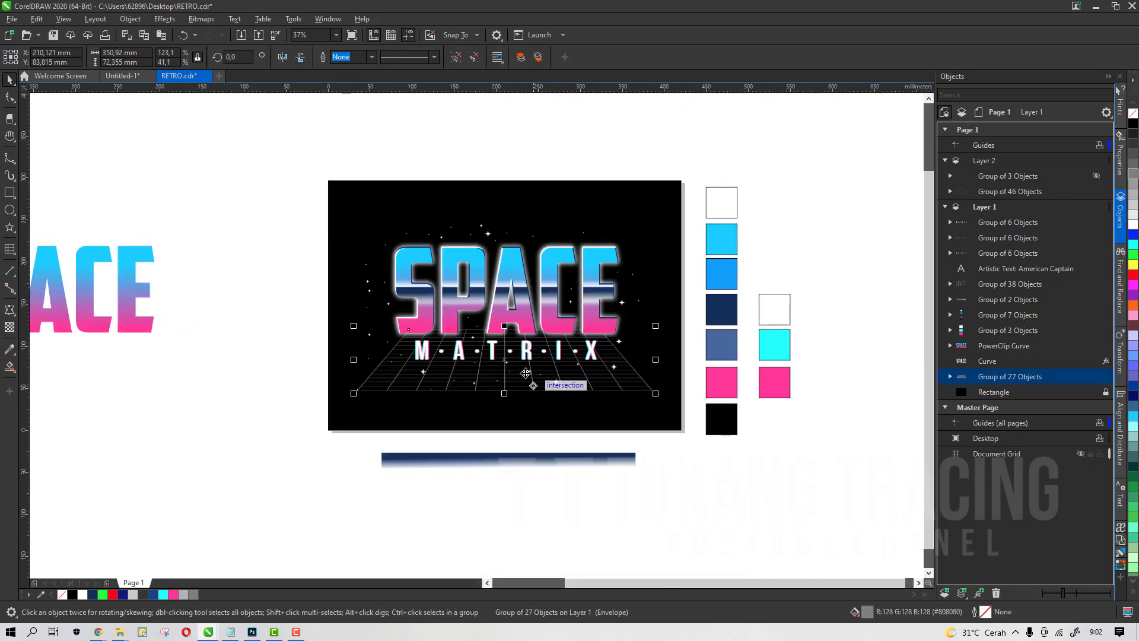
scroll(538, 391, up, 2)
drag(483, 282, 484, 286)
scroll(509, 383, down, 2)
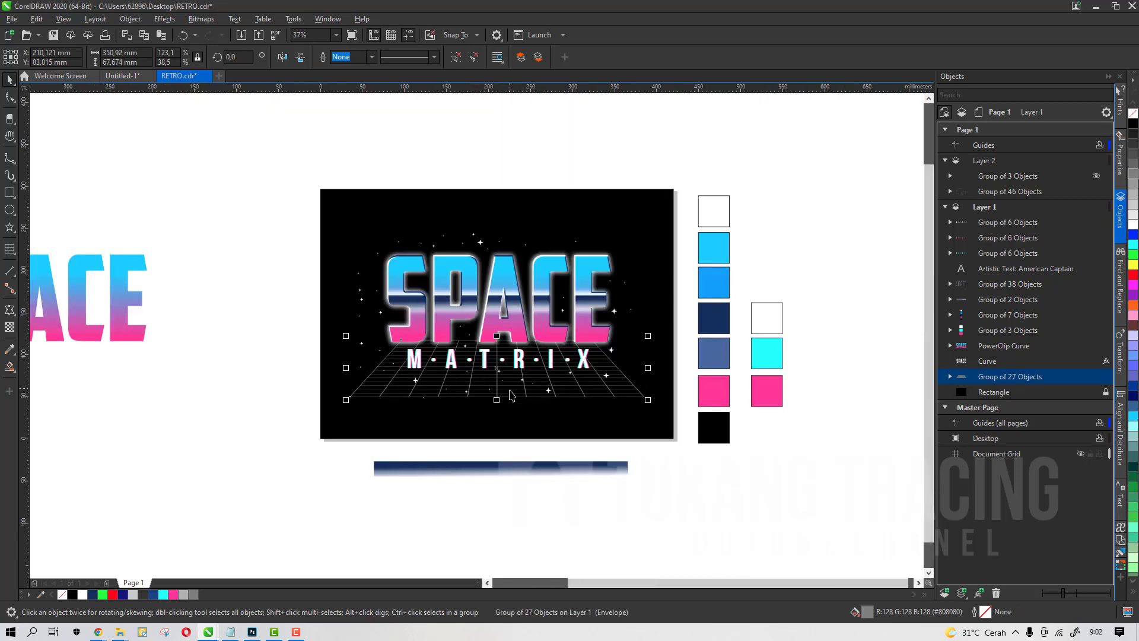
Bring a copy of the grid to the front, mirror it vertically as a ceiling behind the title, and stretch it upward
key(shift+Page_Up)
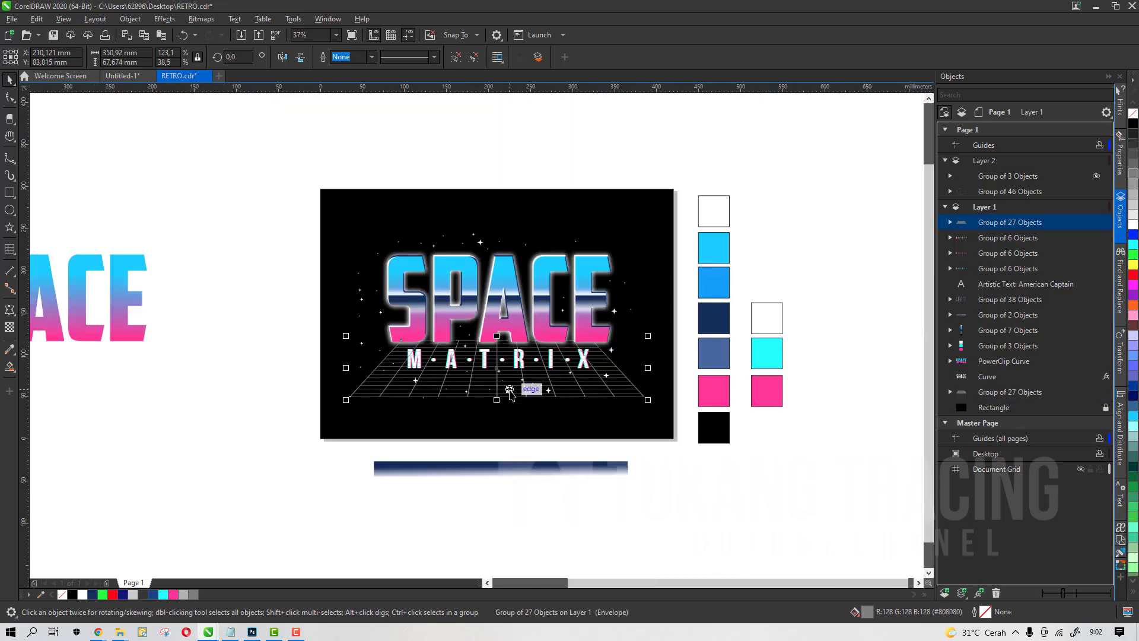
click(301, 57)
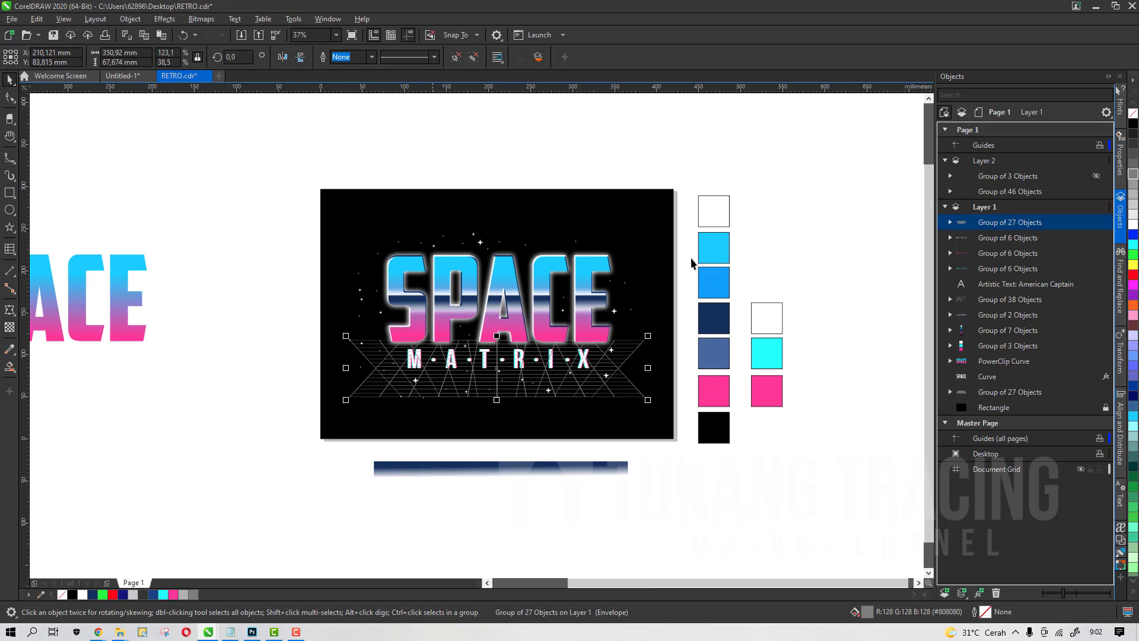
drag(982, 222, 974, 386)
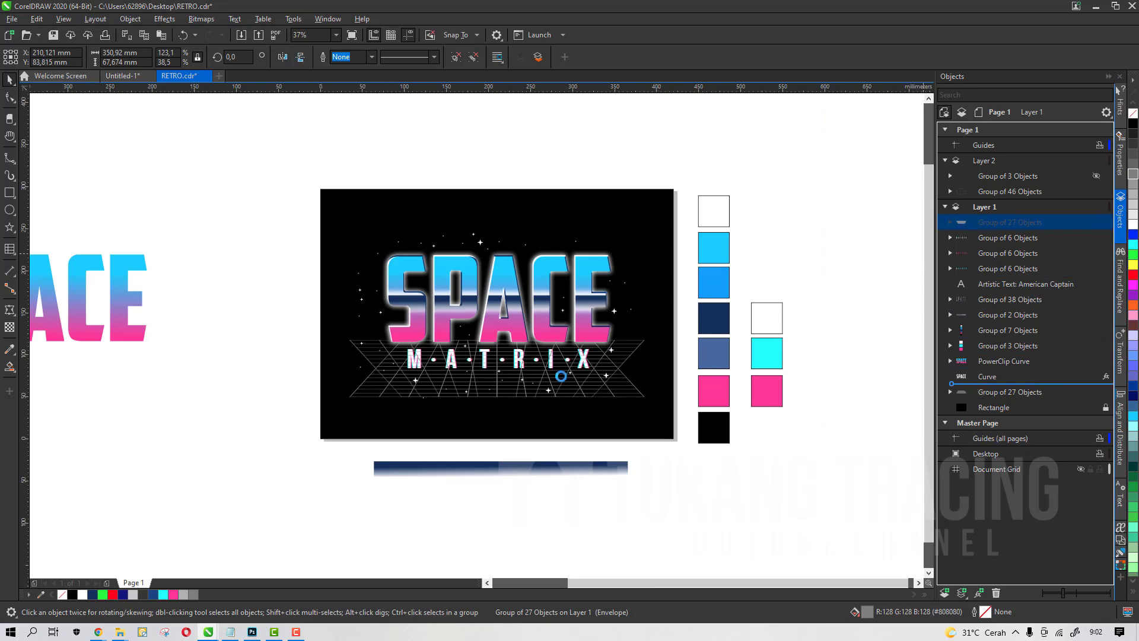
scroll(504, 321, up, 2)
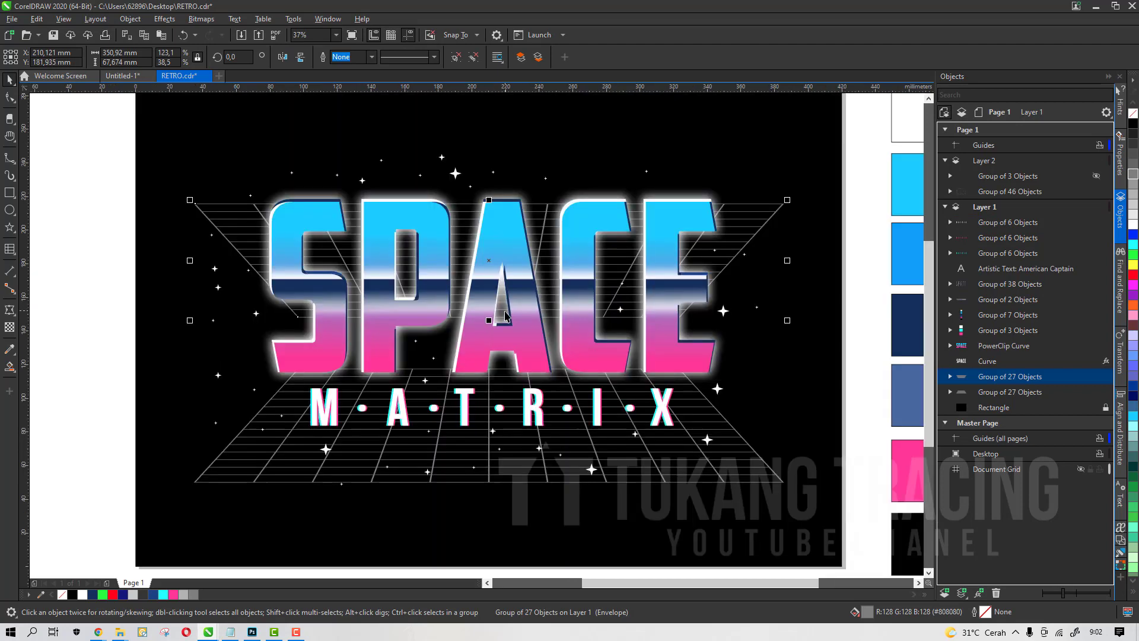
drag(488, 200, 489, 126)
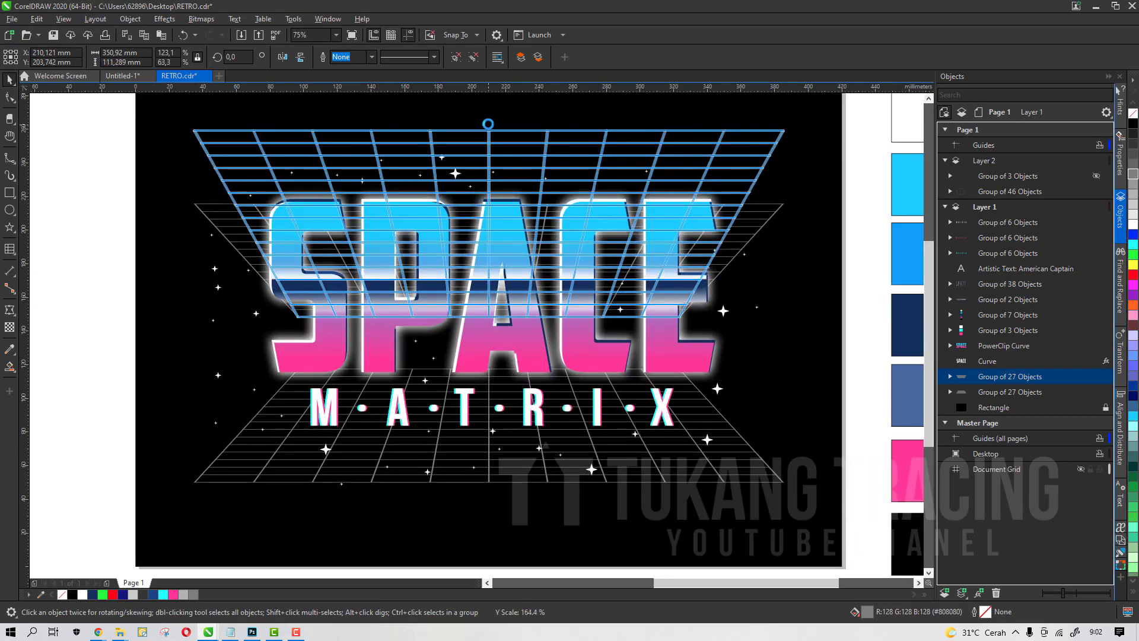
drag(489, 320, 489, 363)
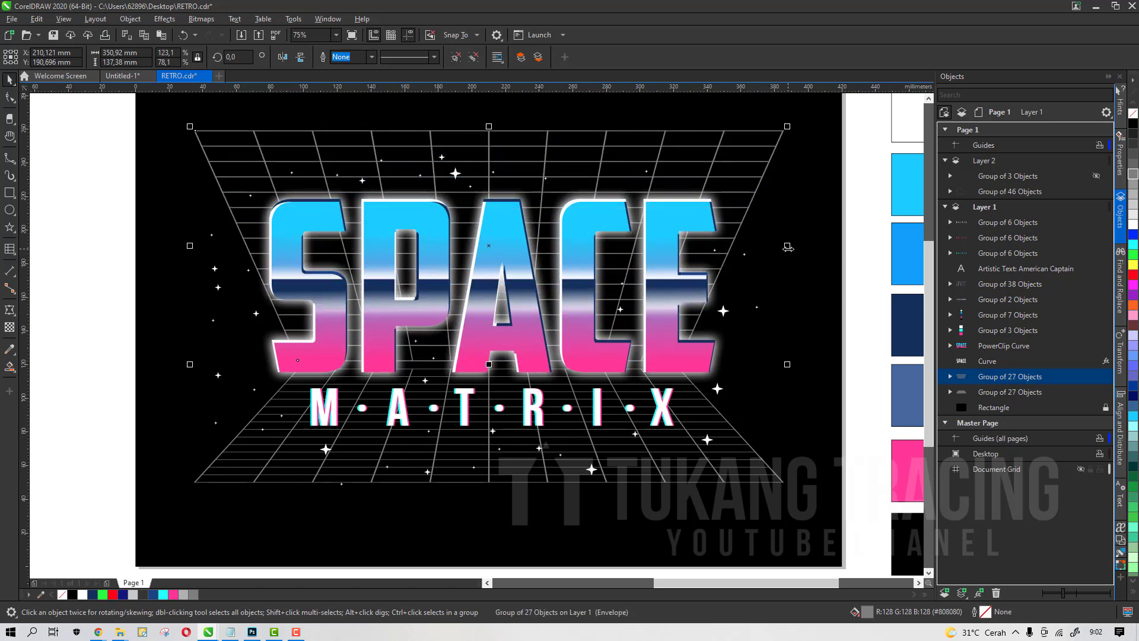
drag(788, 247, 796, 247)
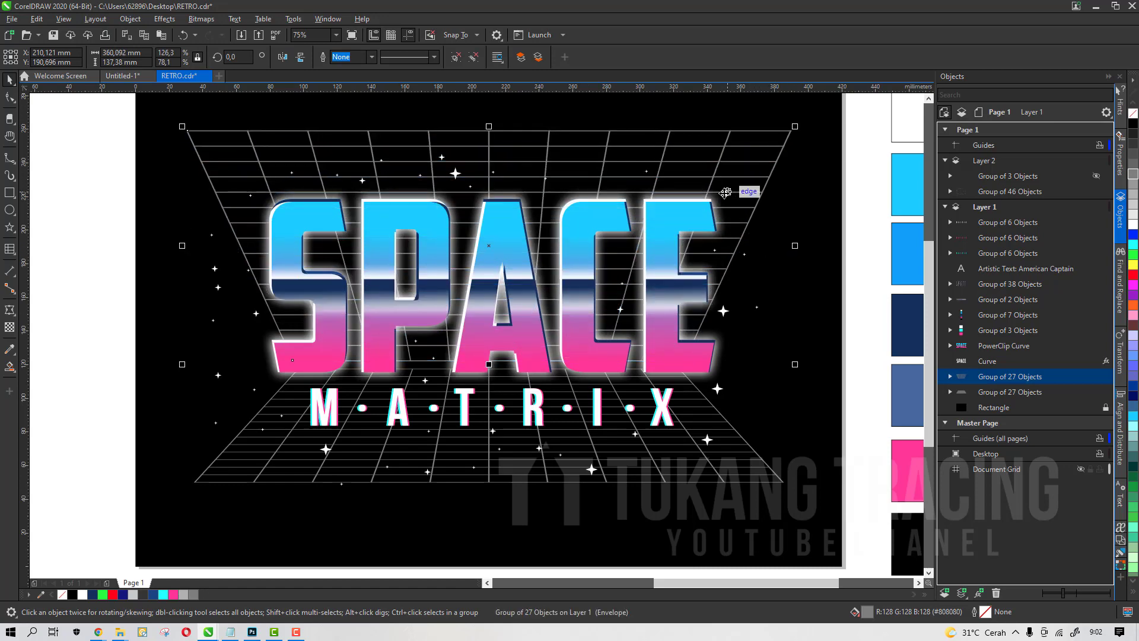
drag(726, 193, 725, 181)
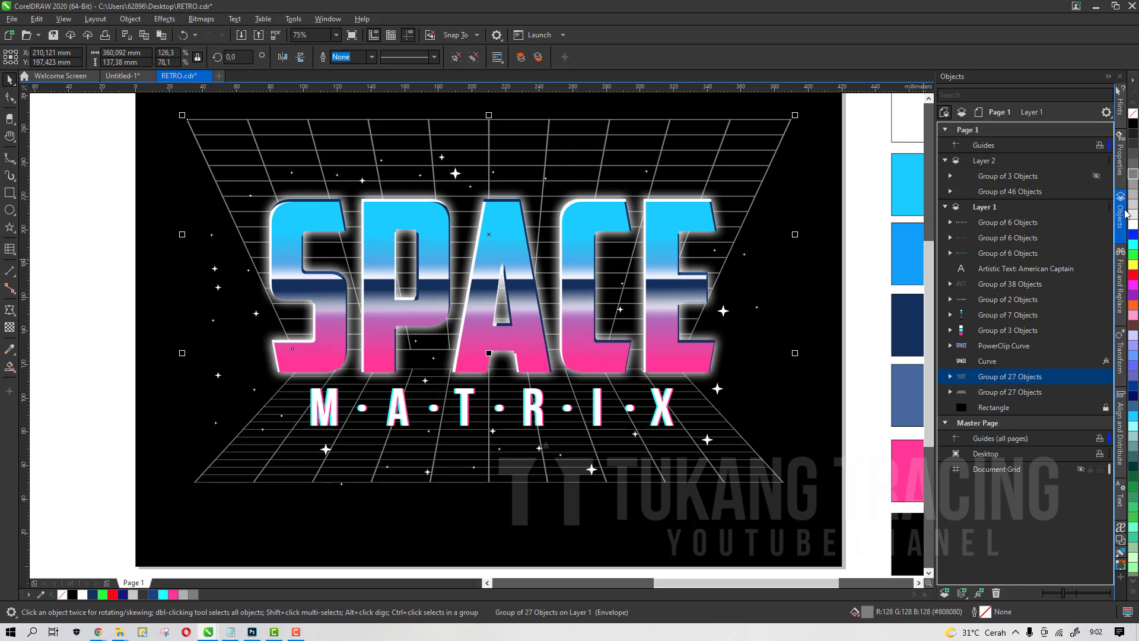
Adjust the ceiling grid's top and bottom edges around the SPACE lettering
scroll(504, 261, down, 1)
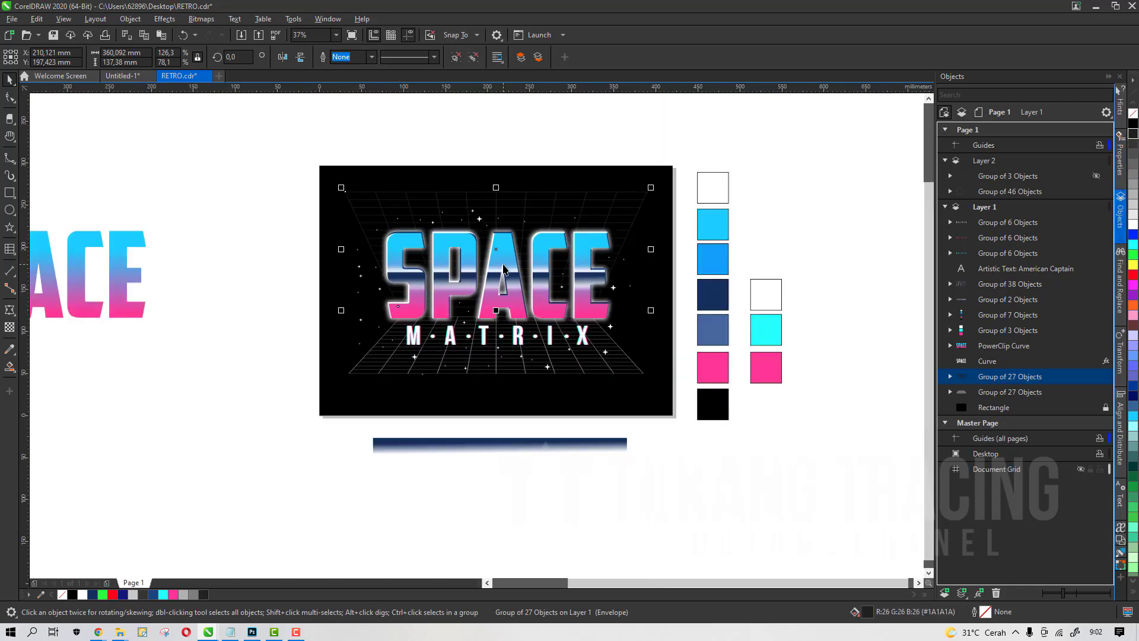
scroll(478, 217, up, 1)
drag(515, 161, 517, 189)
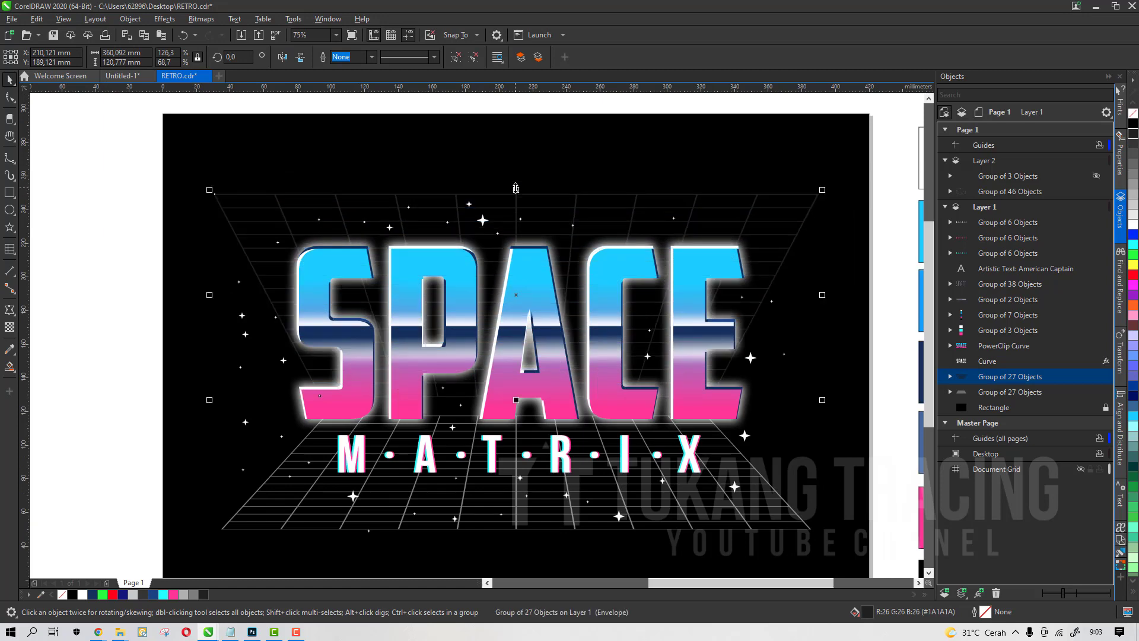
scroll(594, 330, down, 1)
scroll(547, 372, up, 1)
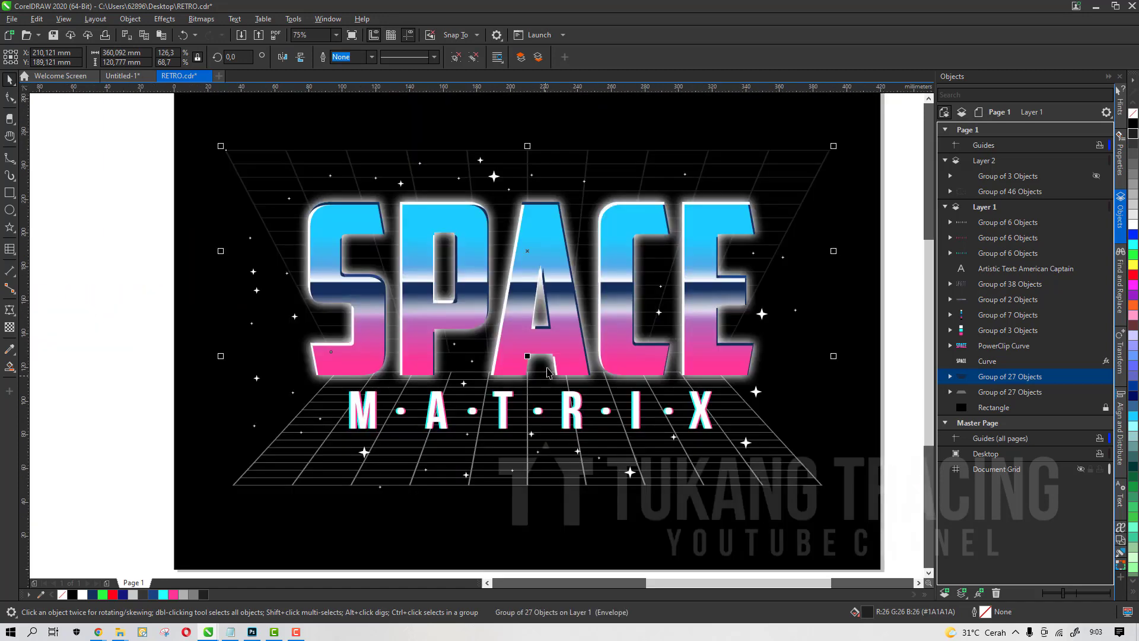
drag(529, 357, 528, 367)
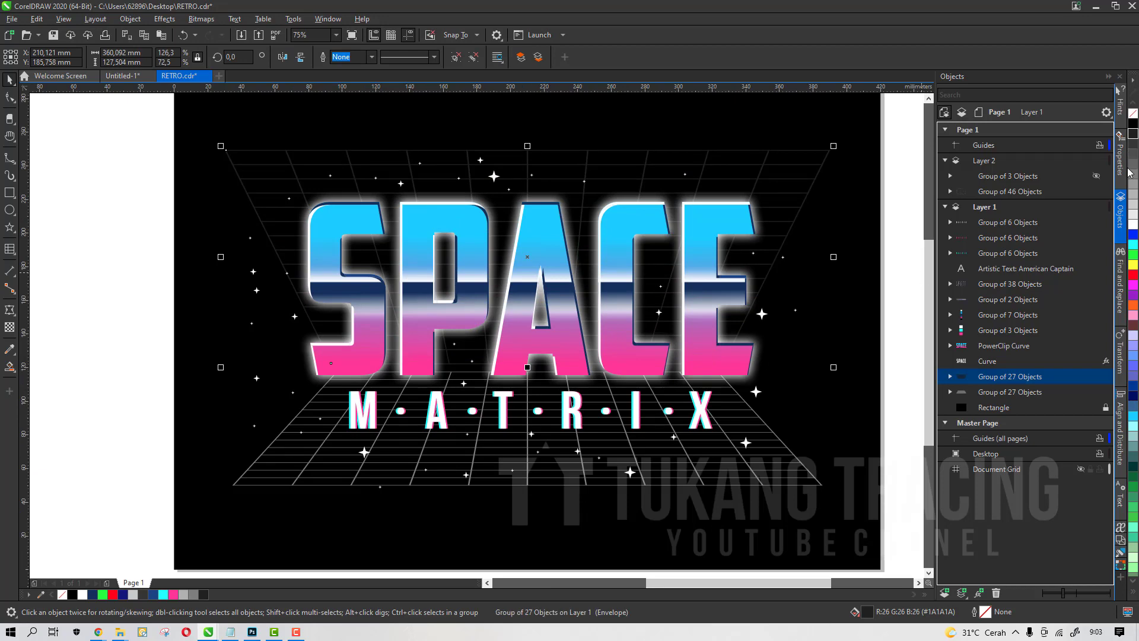
Save the file and set the ceiling grid's color to 30% black
scroll(598, 186, down, 1)
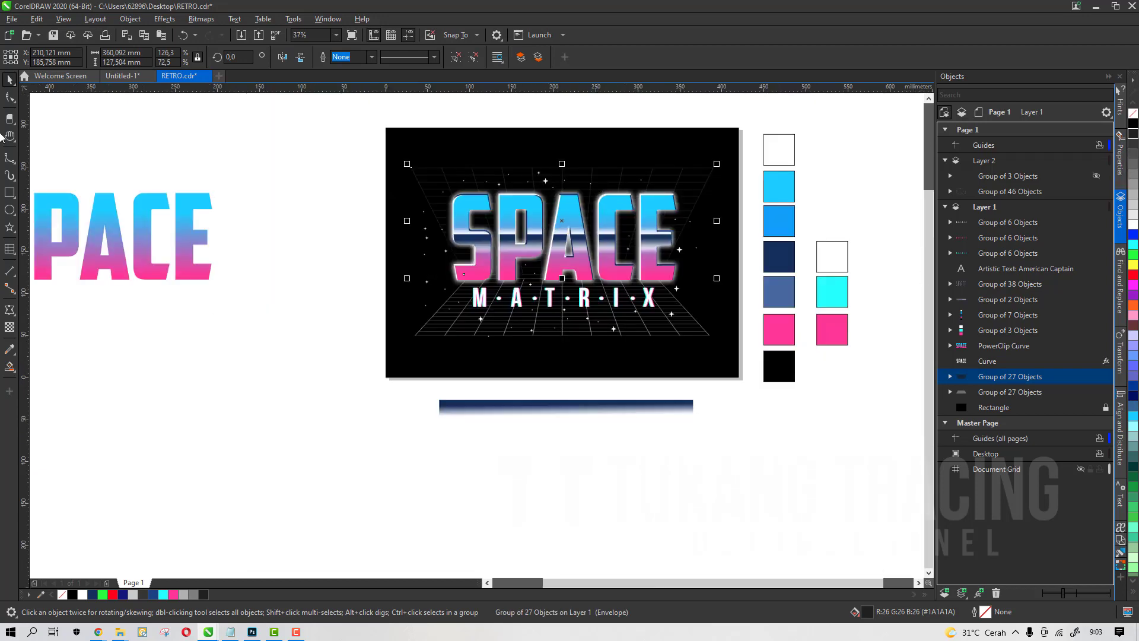
key(ctrl+s)
scroll(606, 233, up, 1)
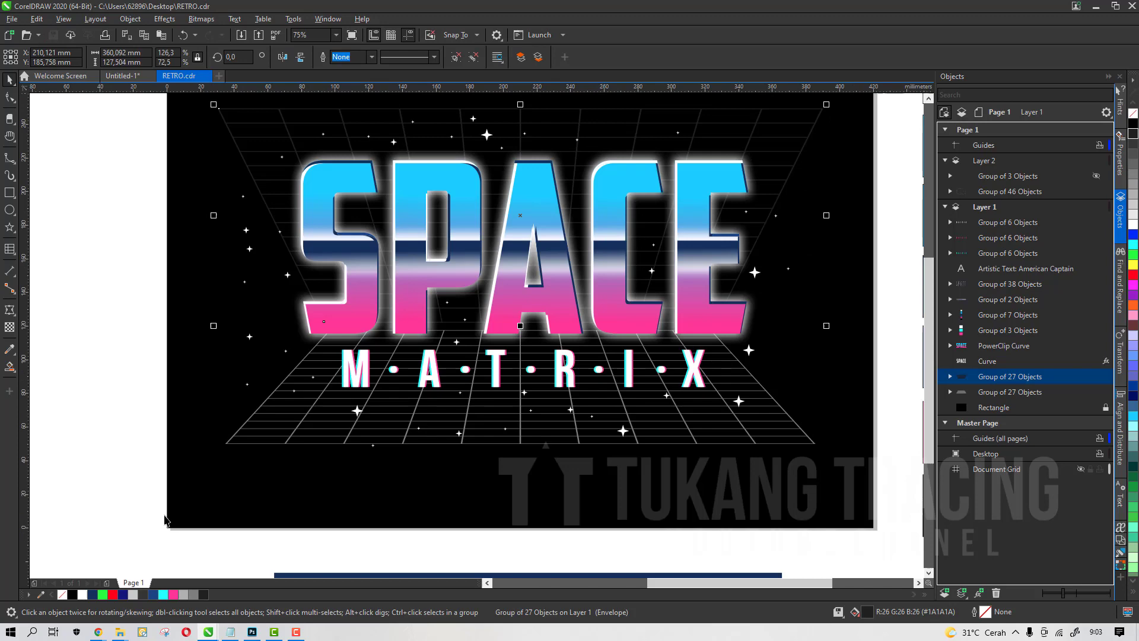
click(181, 595)
scroll(509, 343, down, 1)
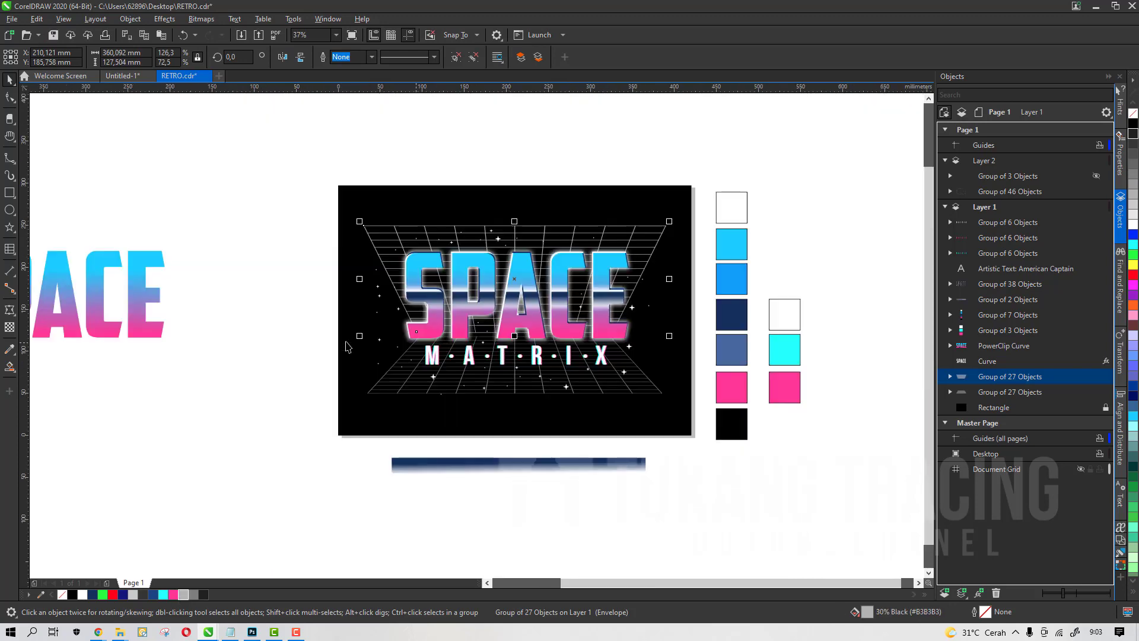
Delete the mirrored ceiling grid
click(239, 342)
scroll(561, 284, up, 1)
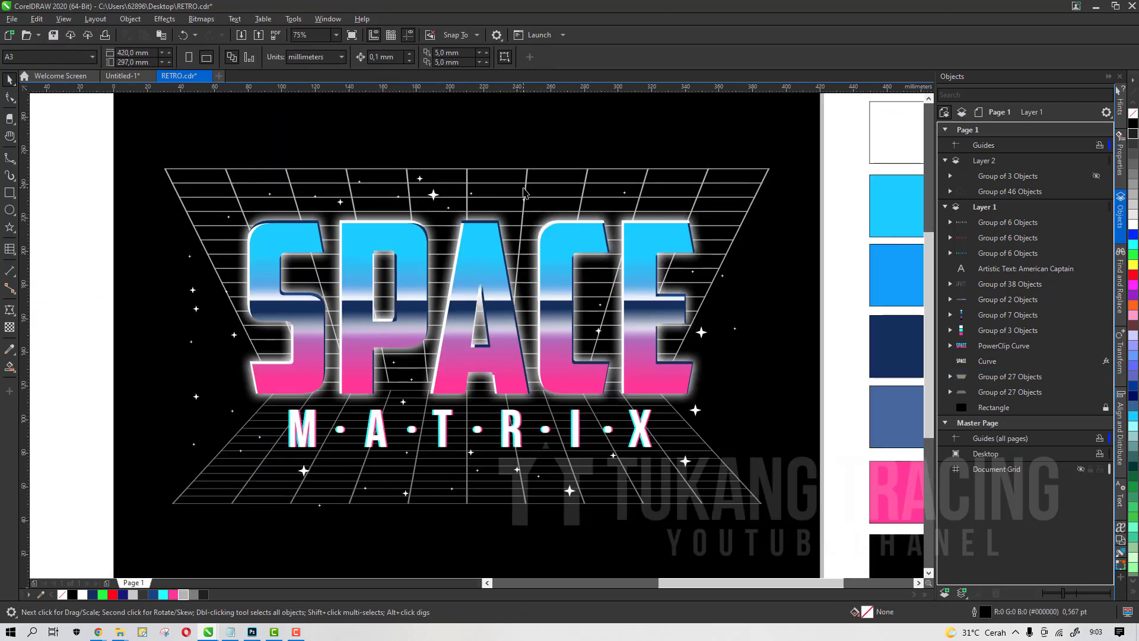
click(524, 191)
key(Delete)
scroll(522, 196, down, 1)
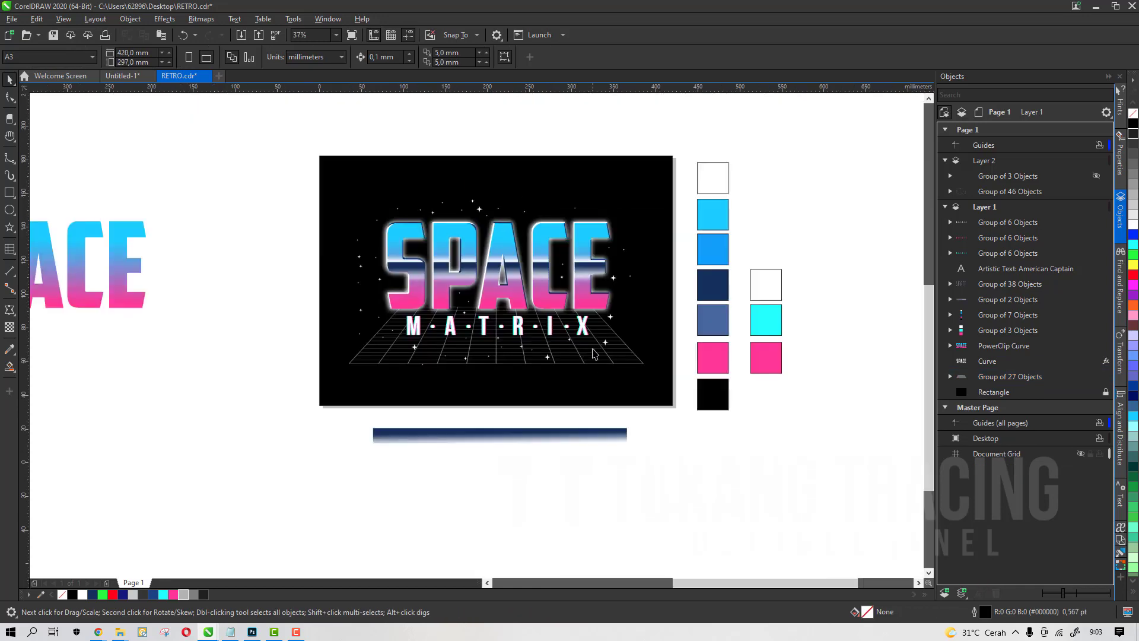
Undo an accidental move of the grid floor
scroll(593, 354, up, 1)
click(531, 360)
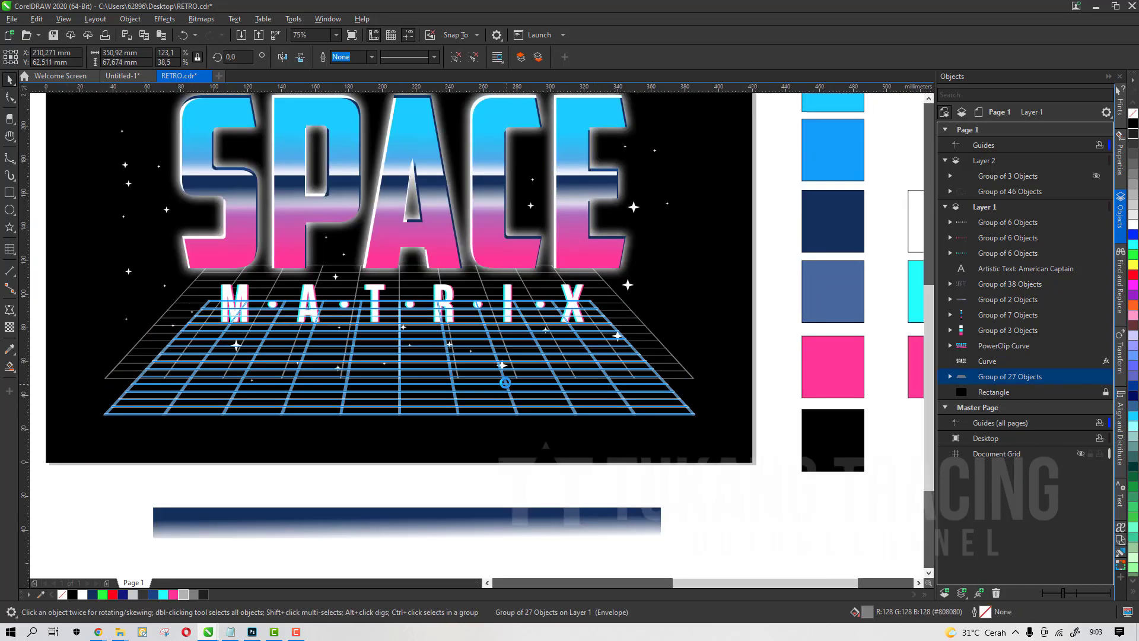
key(ctrl+z)
scroll(402, 346, up, 1)
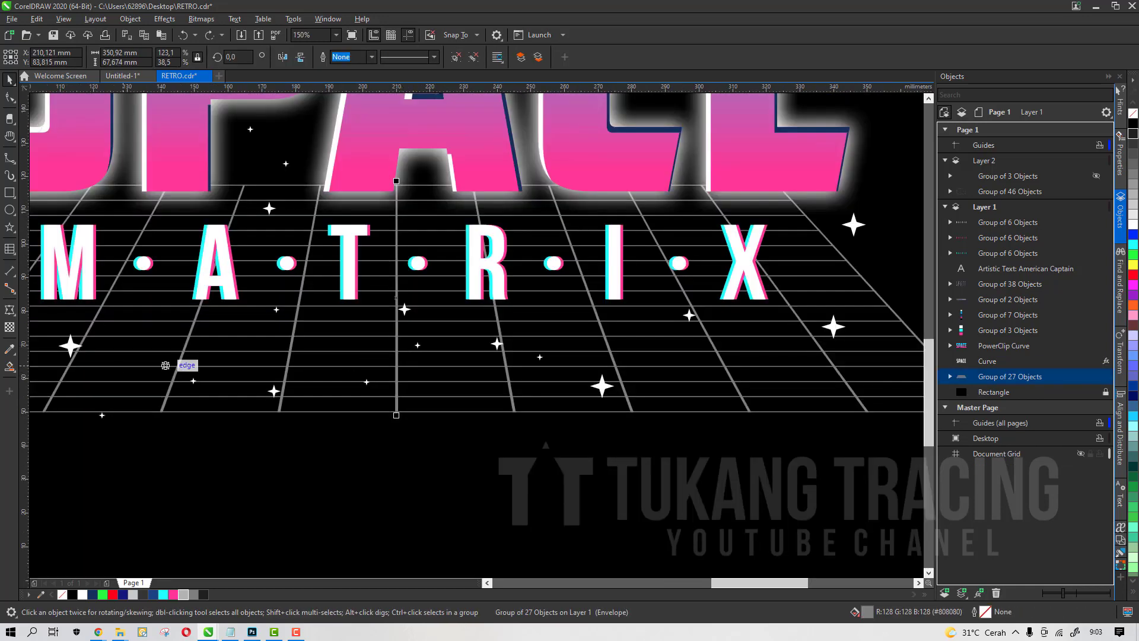
Apply a fountain transparency to the grid floor so it fades upward toward the lettering
click(9, 328)
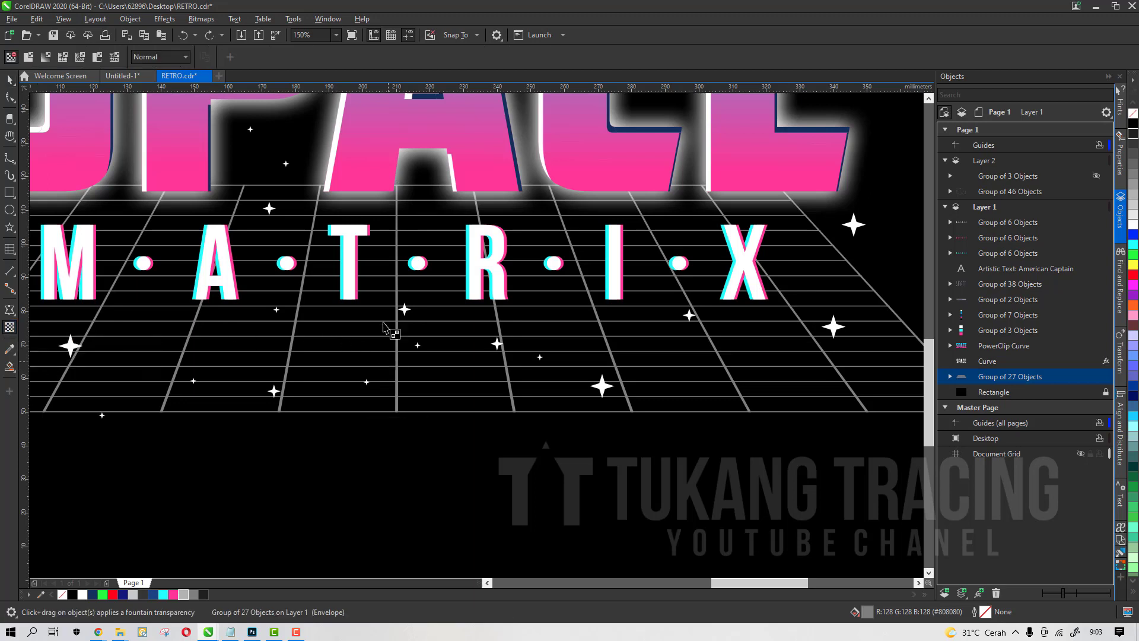
drag(388, 362, 388, 204)
scroll(511, 352, down, 1)
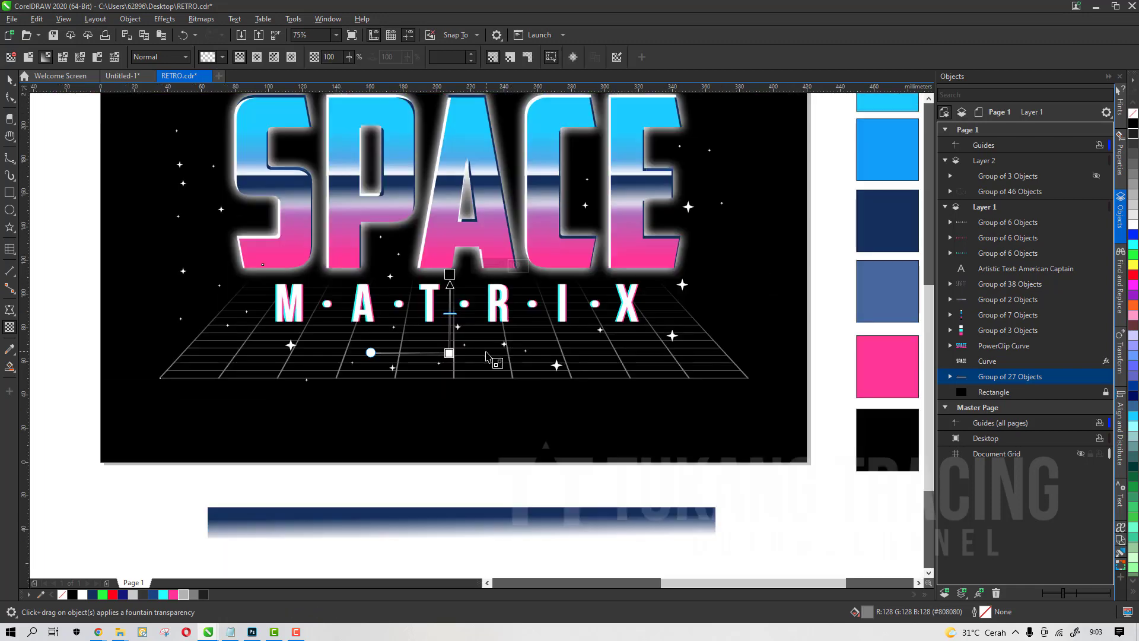
key(space)
scroll(489, 356, down, 1)
click(664, 461)
scroll(522, 326, down, 1)
scroll(512, 311, up, 2)
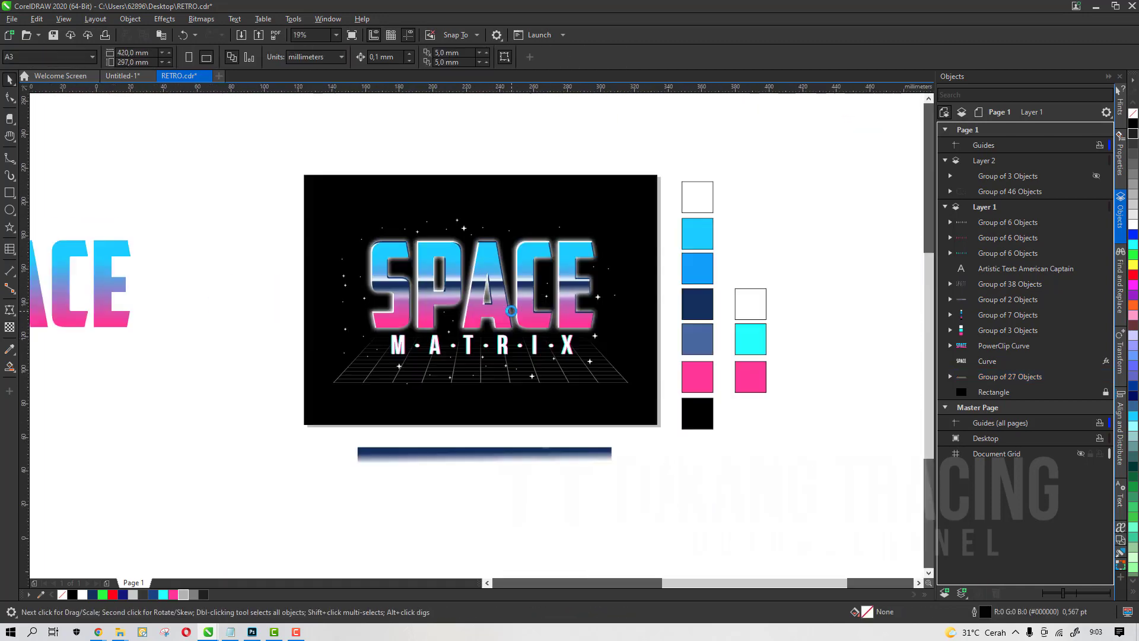
scroll(511, 311, up, 2)
Nudge the grid floor back into place beneath the MATRIX text
click(488, 437)
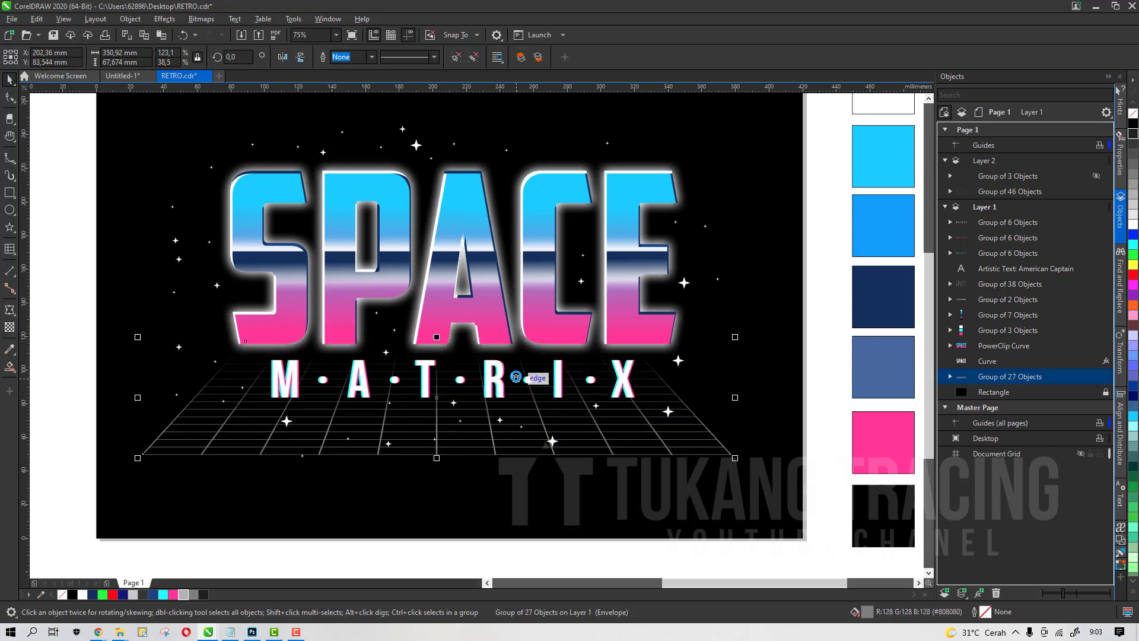
drag(516, 377, 517, 430)
key(h)
key(space)
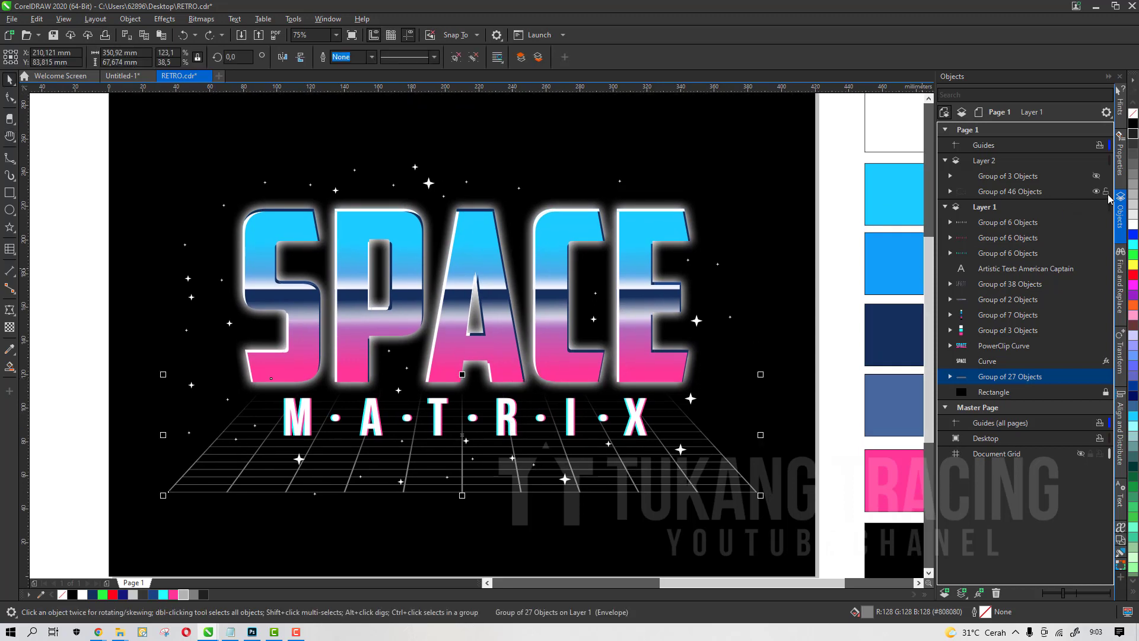
Zoom in and out to review the whole SPACE MATRIX composition on the page
scroll(491, 265, down, 1)
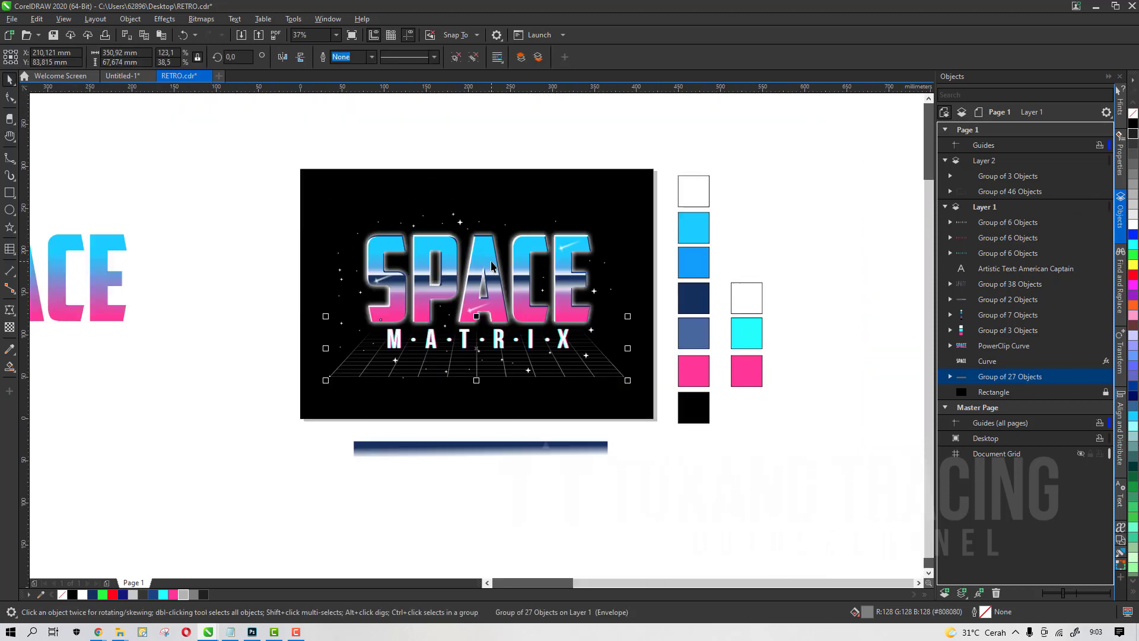
click(682, 453)
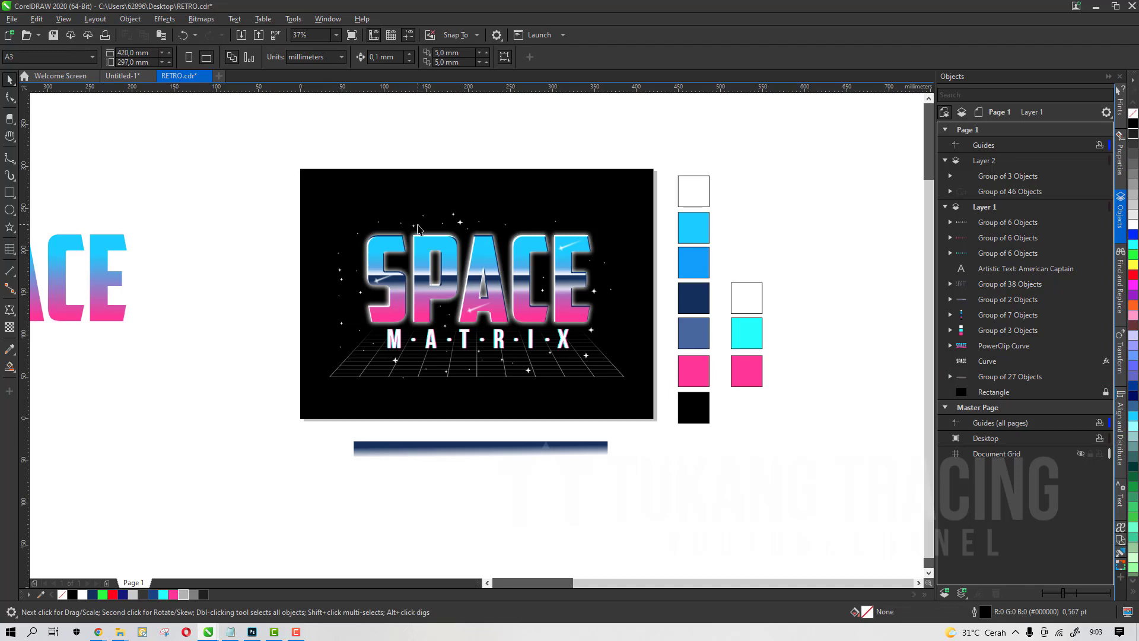
drag(232, 205, 627, 398)
scroll(570, 349, up, 2)
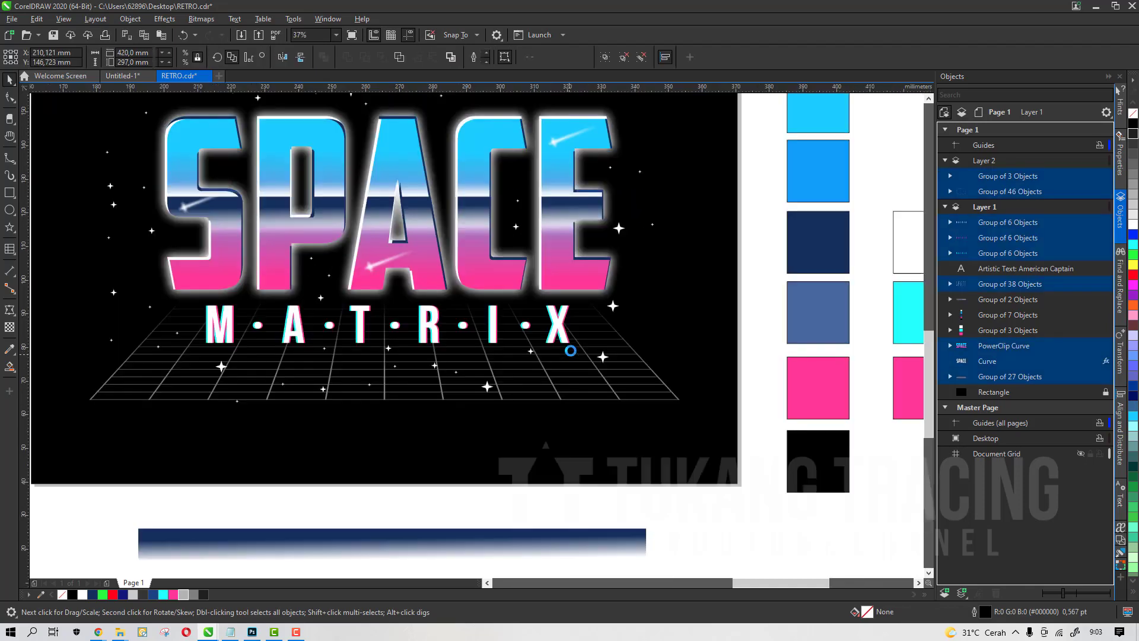
scroll(571, 351, down, 2)
click(663, 473)
key(z)
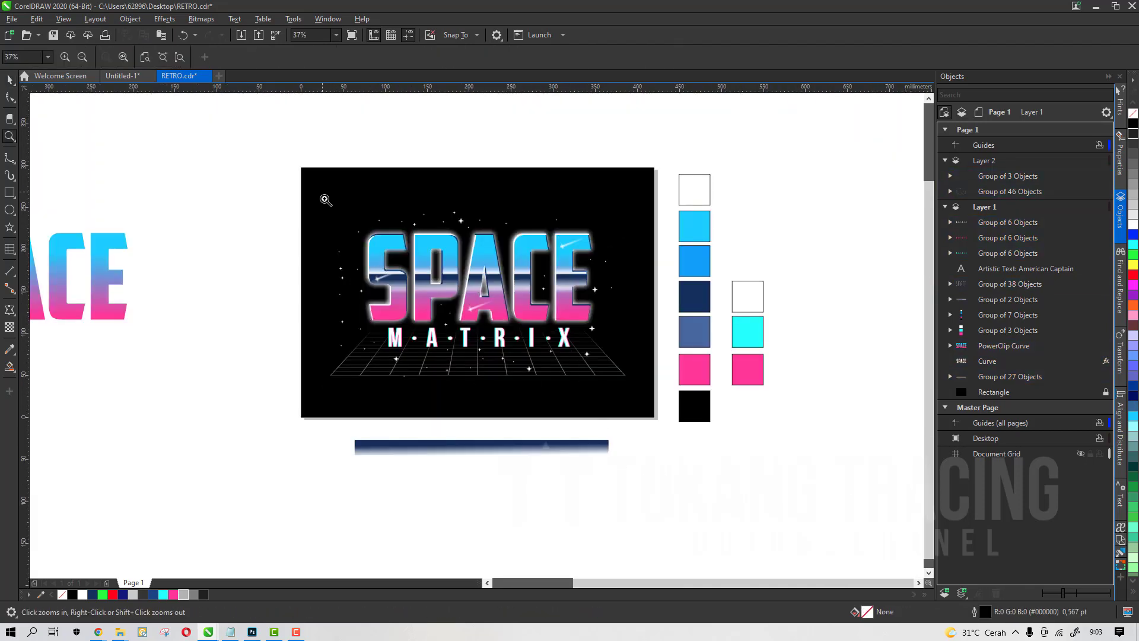
drag(323, 193, 641, 405)
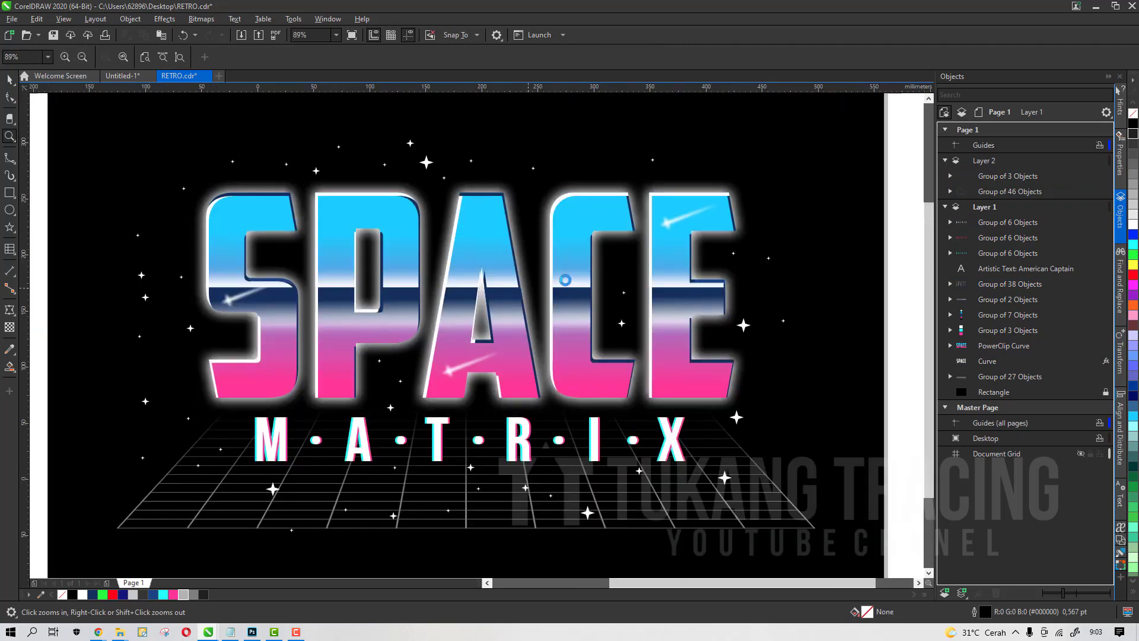
scroll(560, 269, down, 1)
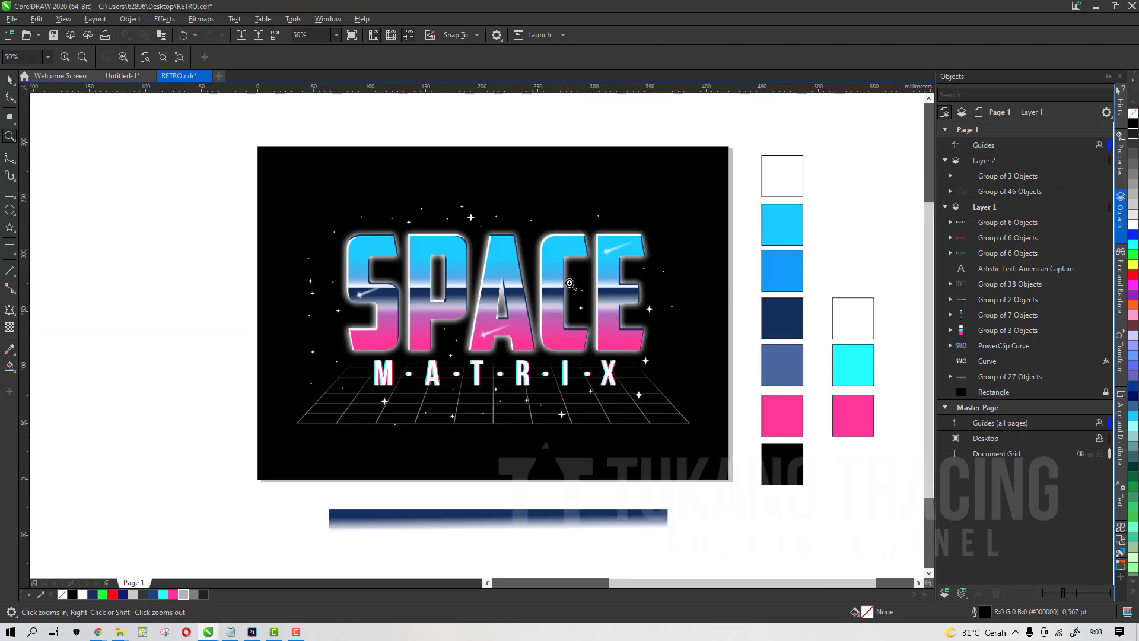
key(space)
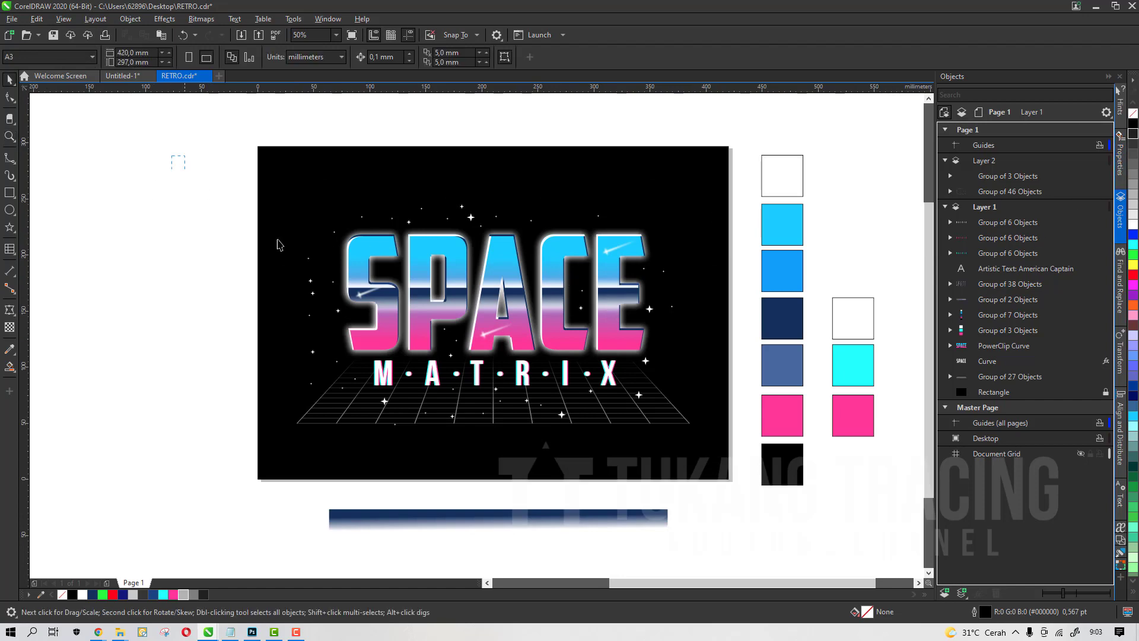
drag(279, 245, 735, 468)
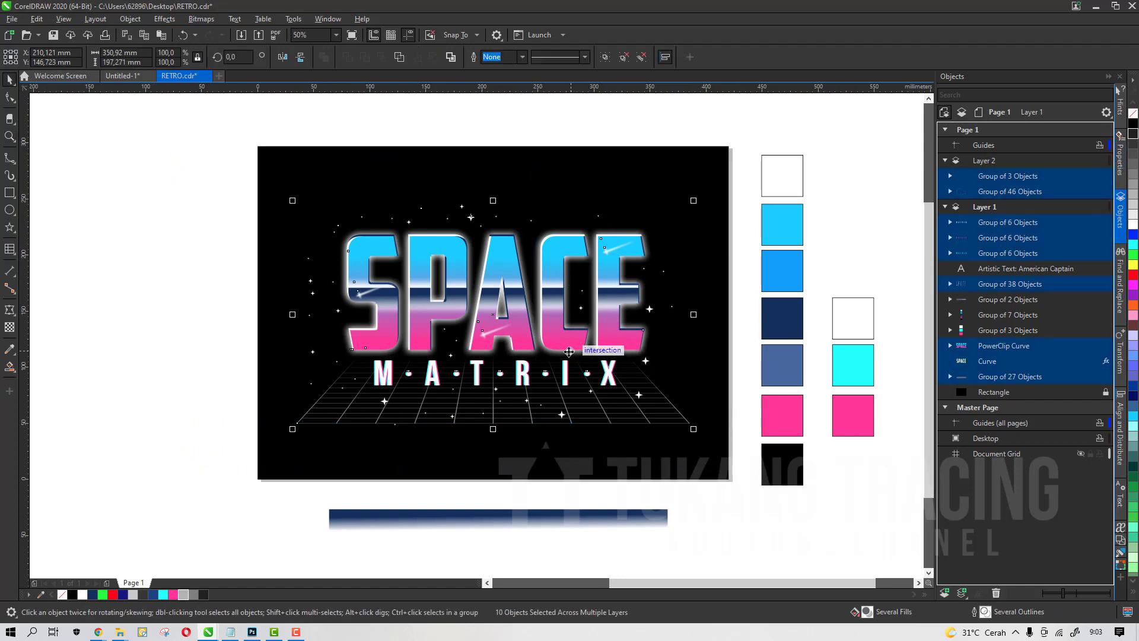
drag(569, 352, 488, 374)
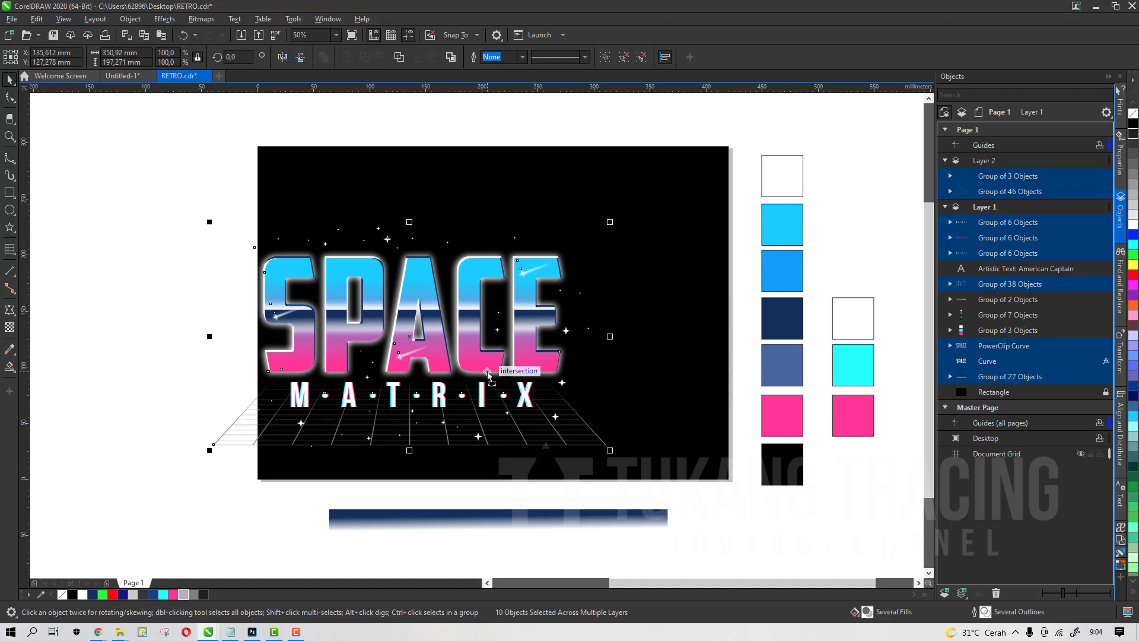
key(ctrl+z)
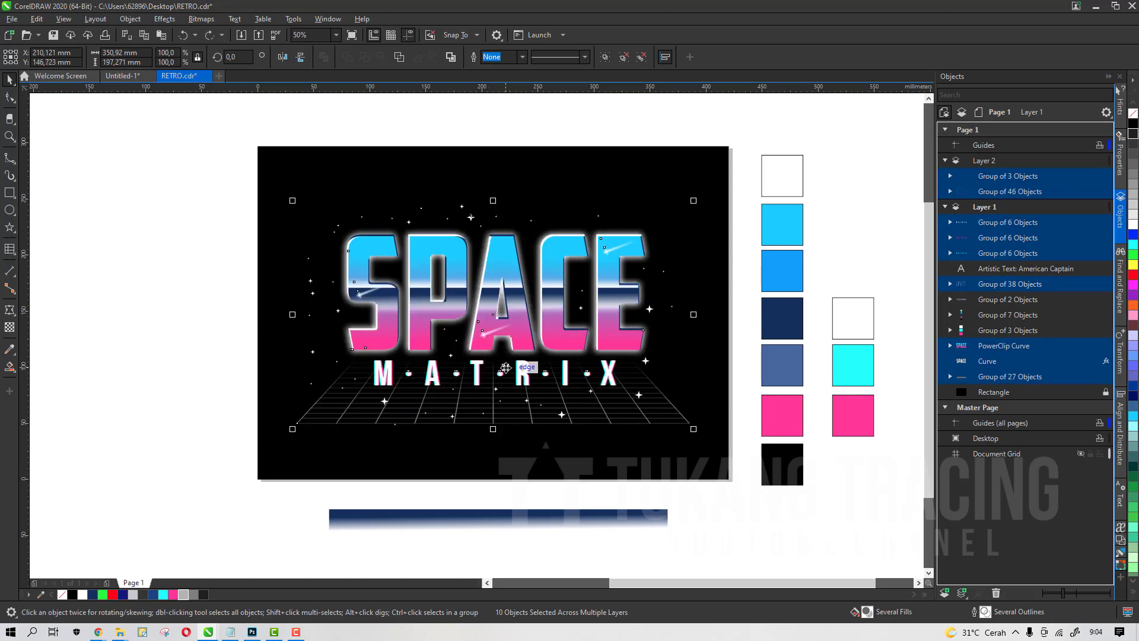
Save the RETRO document
key(h)
drag(505, 367, 489, 400)
click(296, 631)
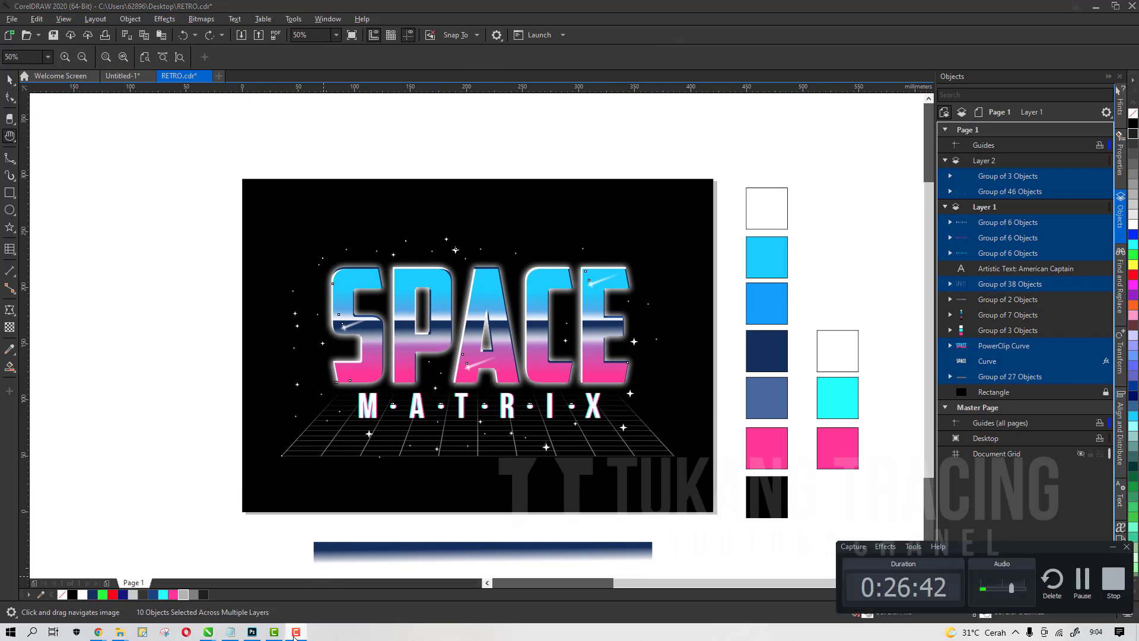
click(297, 632)
drag(395, 466, 432, 466)
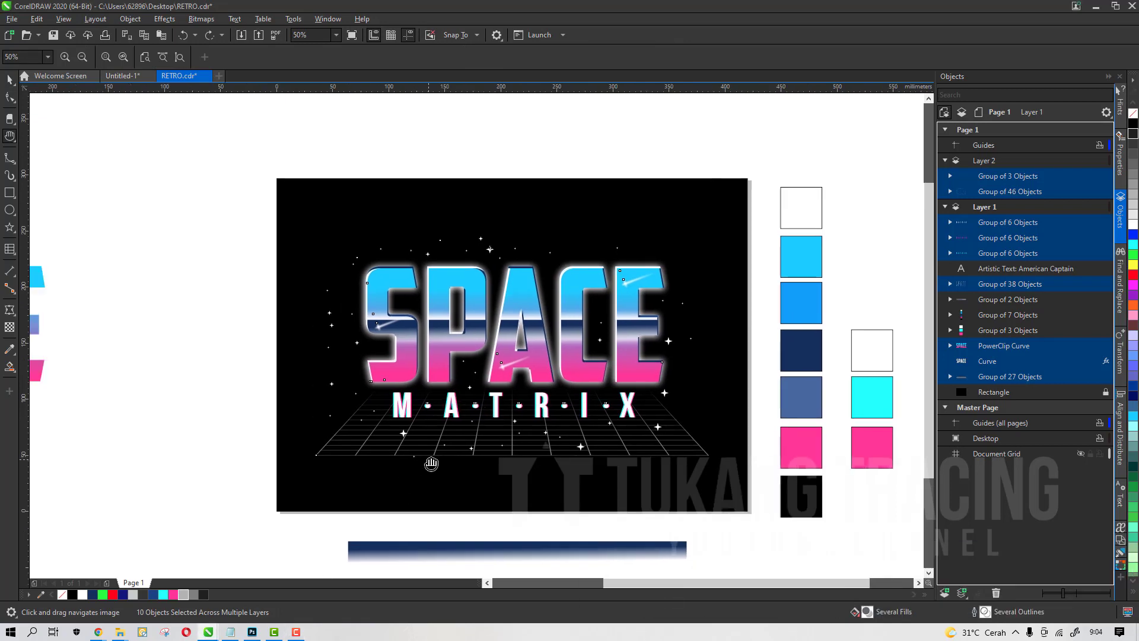
click(10, 80)
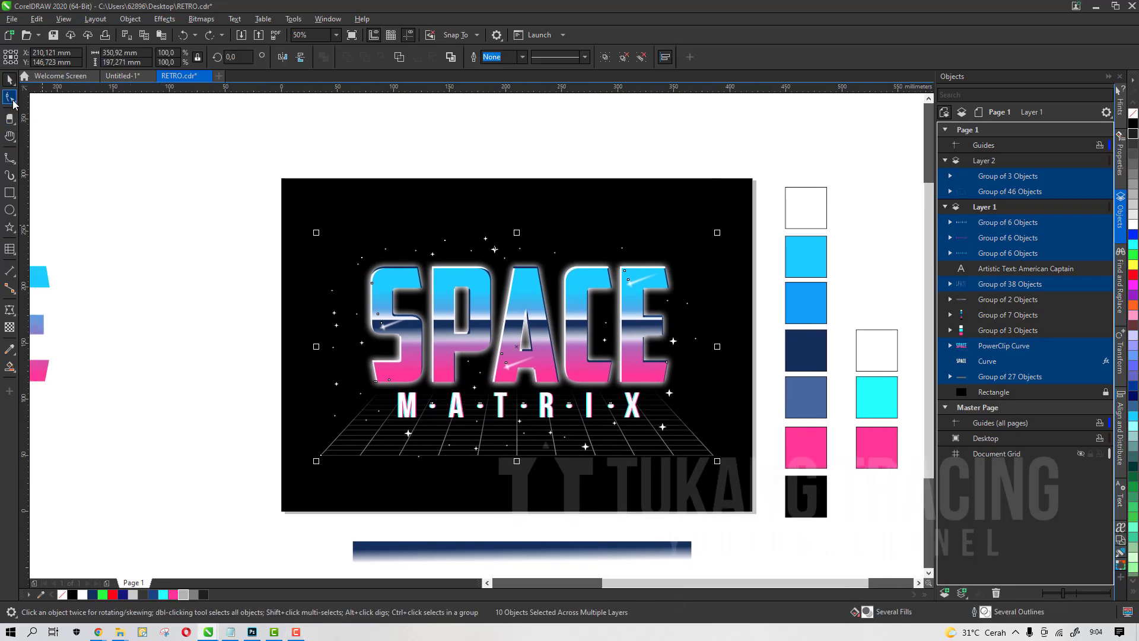
click(10, 99)
click(11, 135)
click(10, 79)
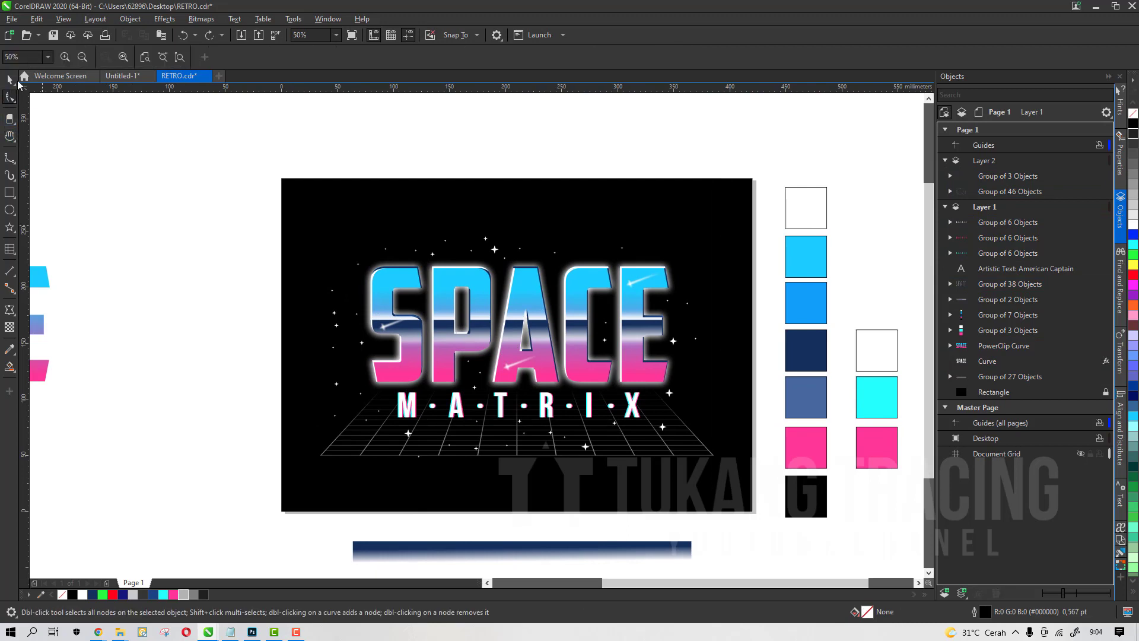
click(54, 35)
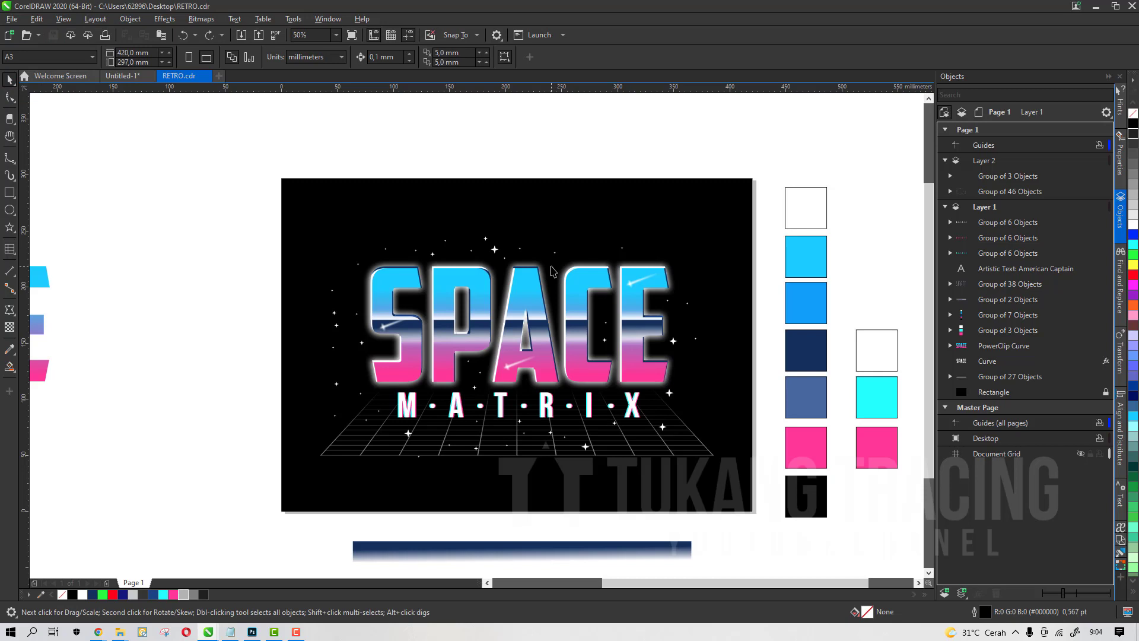
Pan and zoom around the saved artwork to inspect the lettering and grid details
key(h)
drag(577, 261, 550, 255)
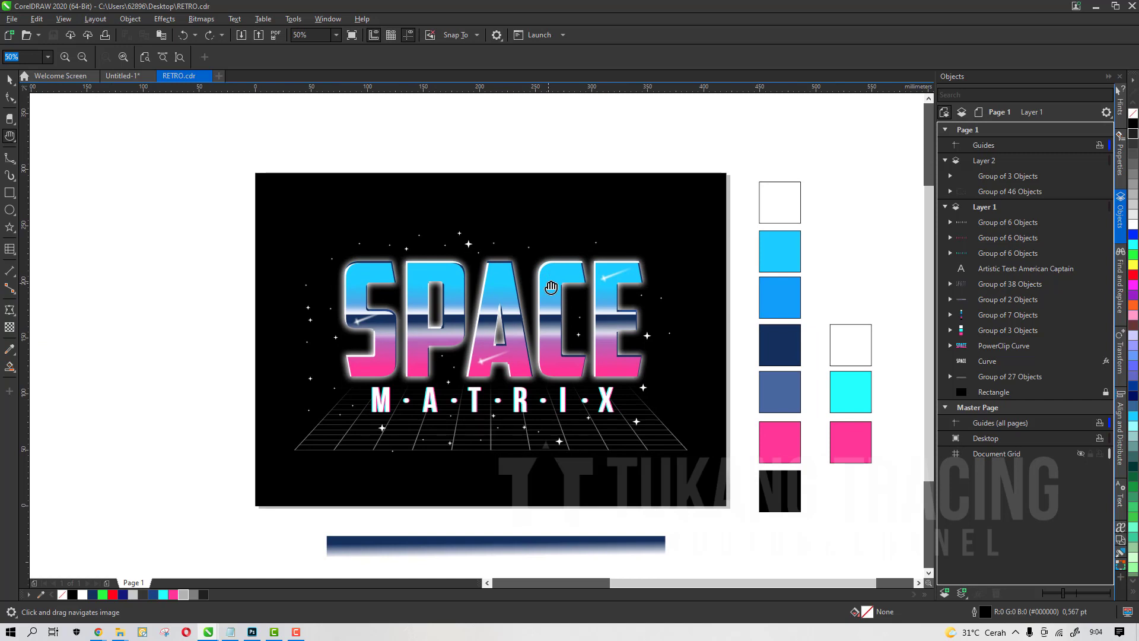
scroll(551, 287, down, 1)
drag(563, 341, 552, 373)
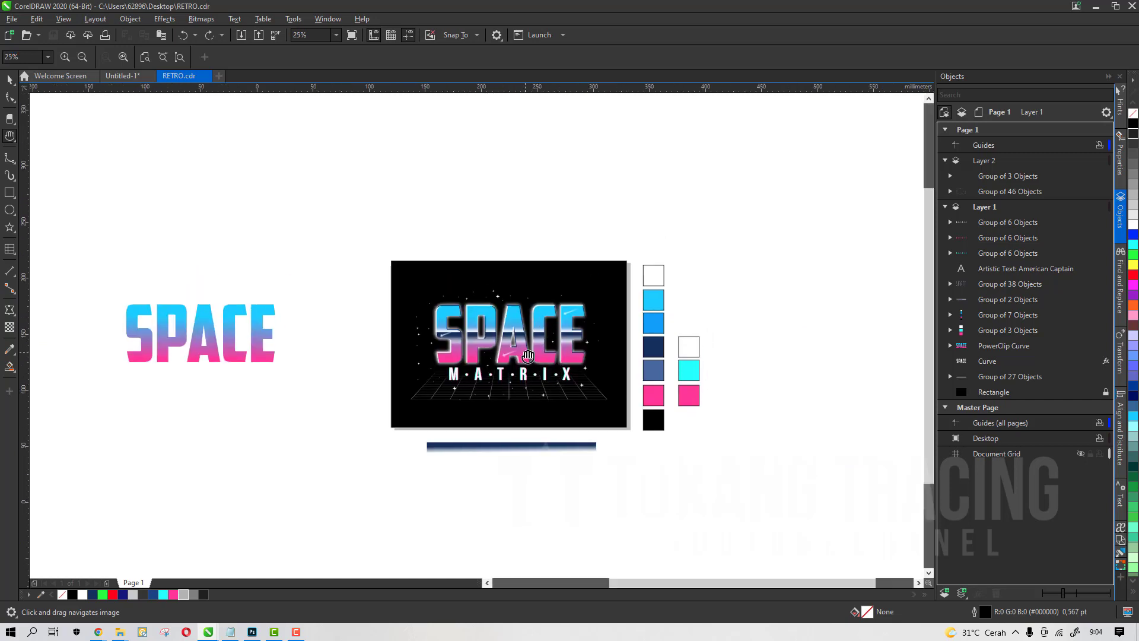
scroll(528, 356, up, 1)
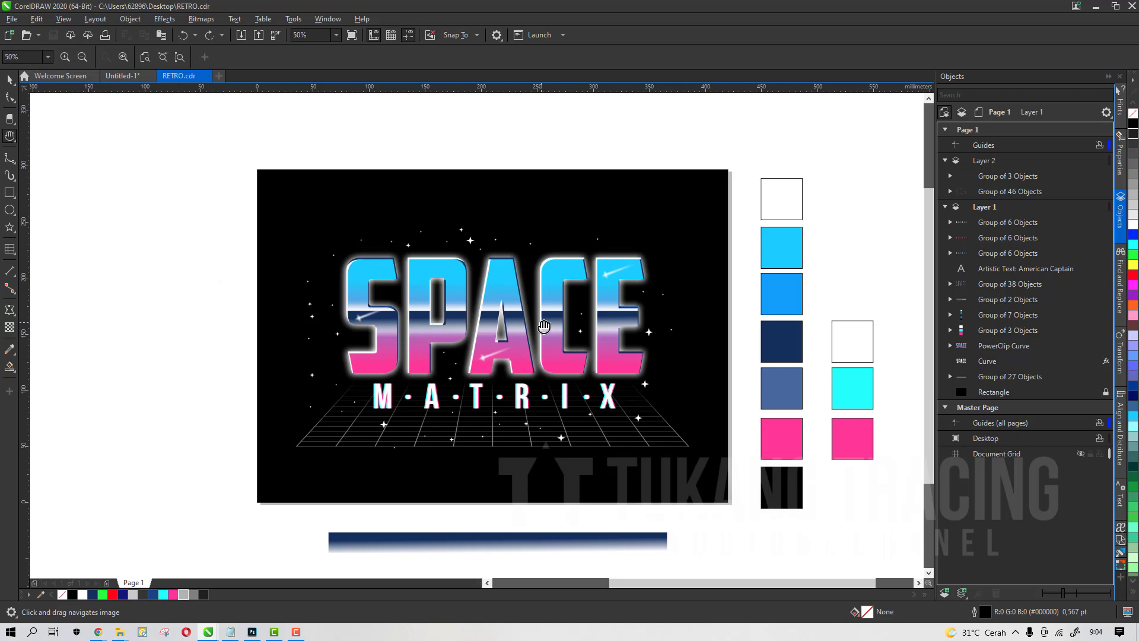
drag(544, 326, 509, 329)
click(9, 79)
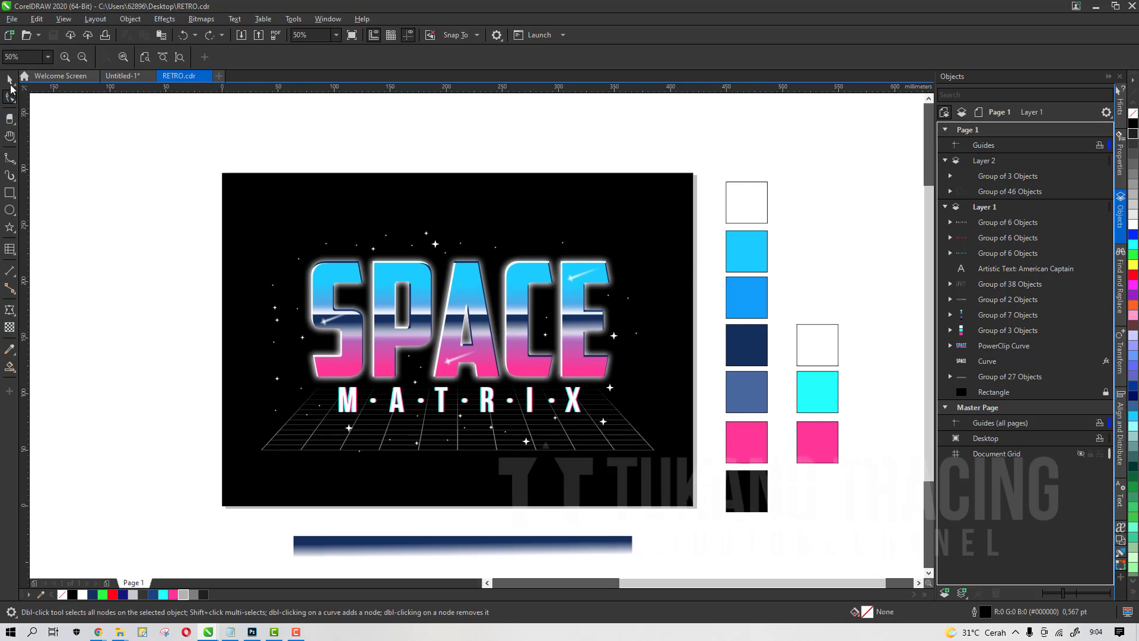
click(10, 118)
click(11, 97)
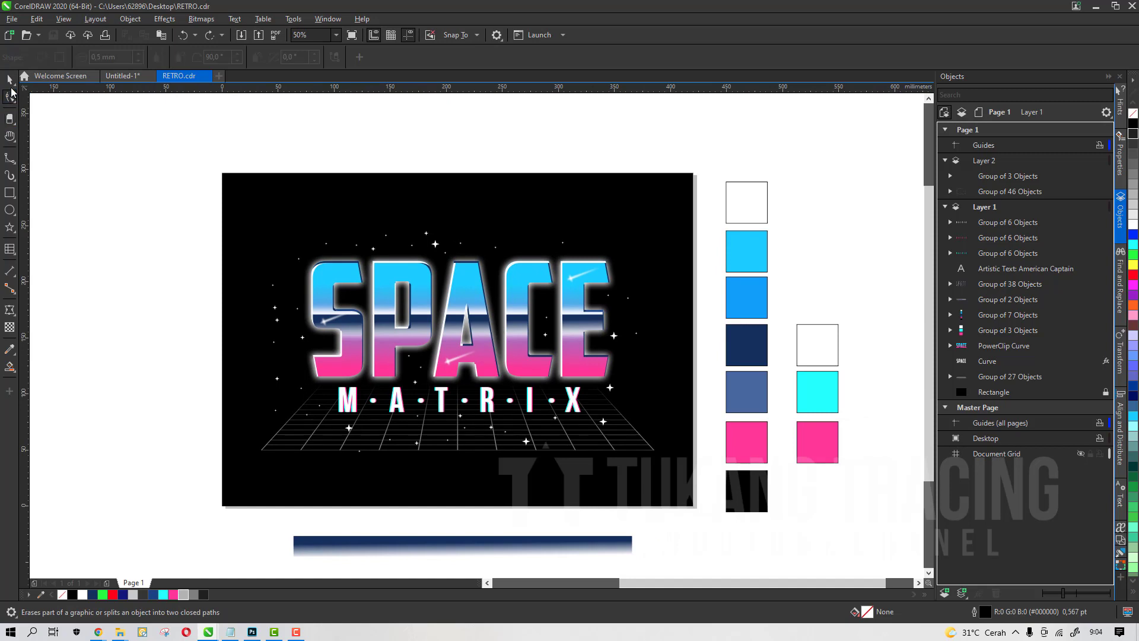
click(9, 83)
click(10, 98)
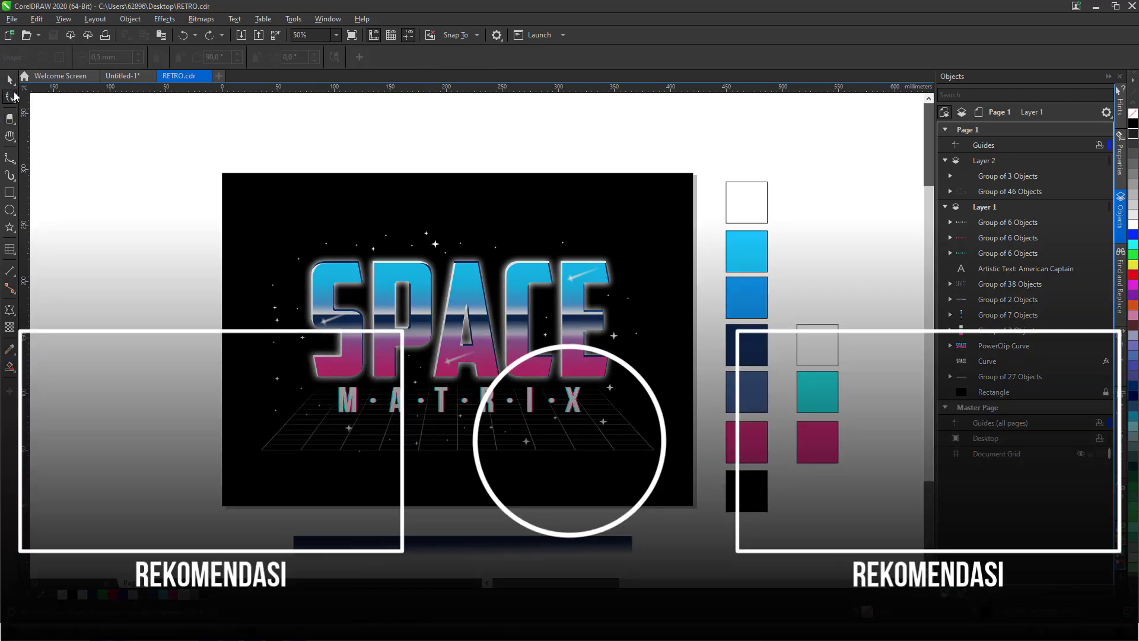
click(11, 81)
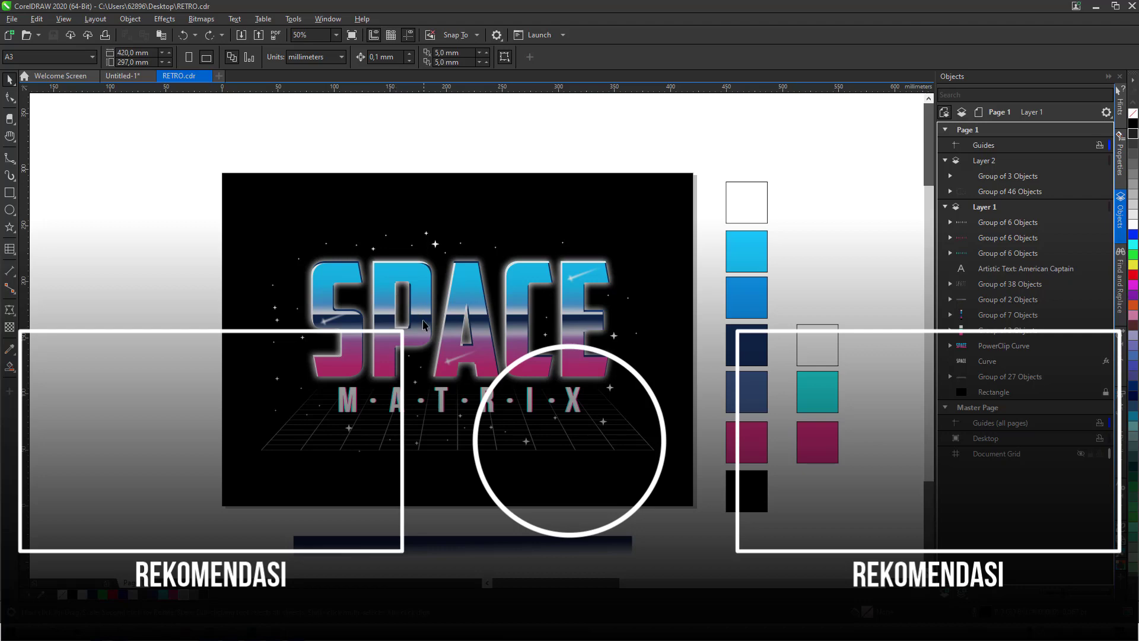
key(h)
drag(449, 344, 529, 351)
scroll(553, 384, up, 1)
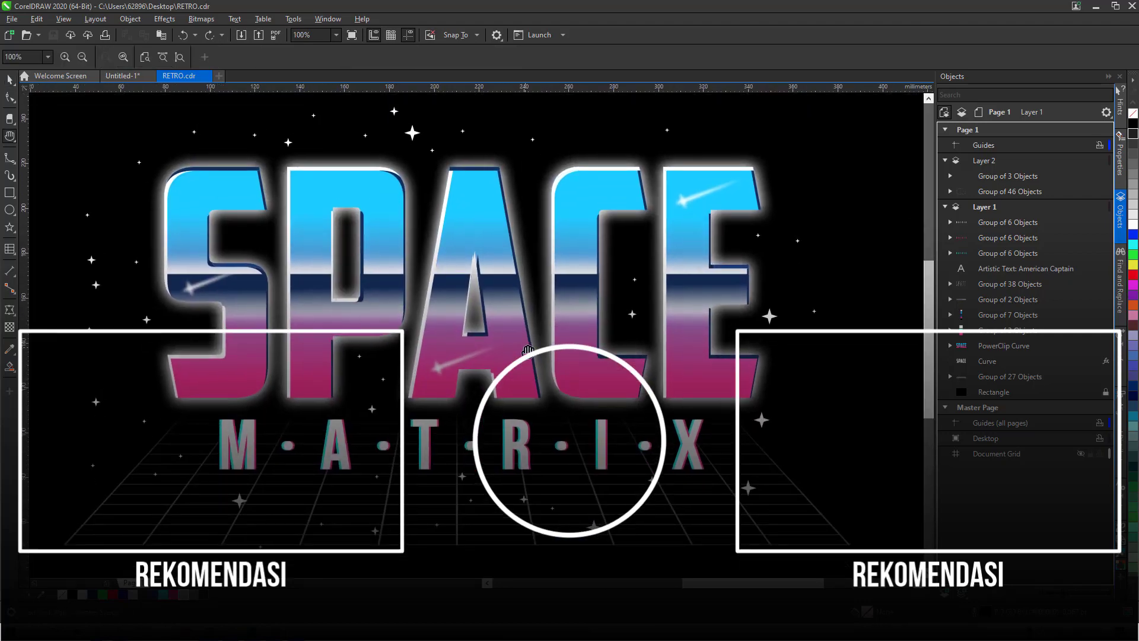